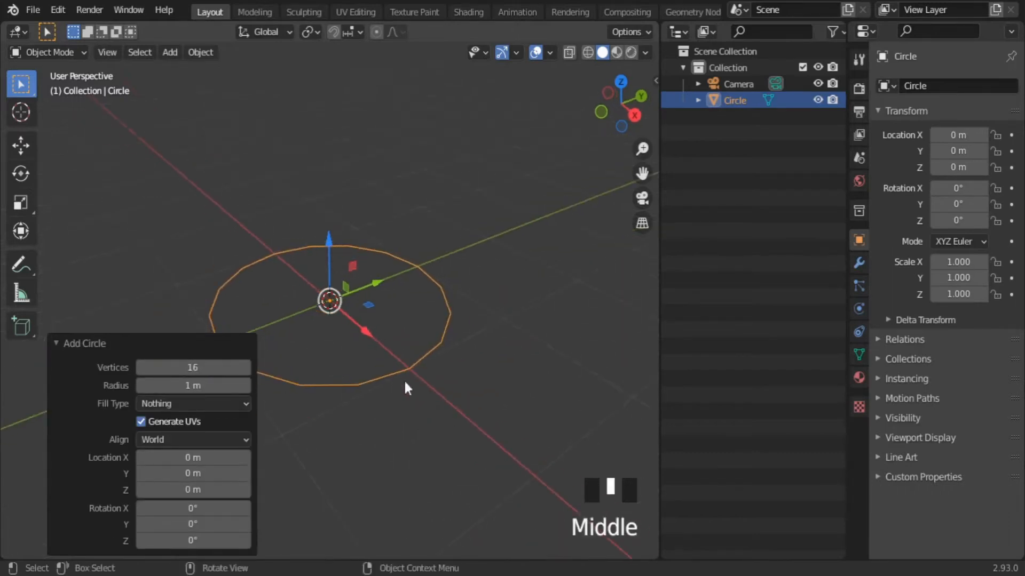
Extrude the circle's vertices straight up about 0.6 m to form an open cylindrical wall.
key("Tab")
key("e")
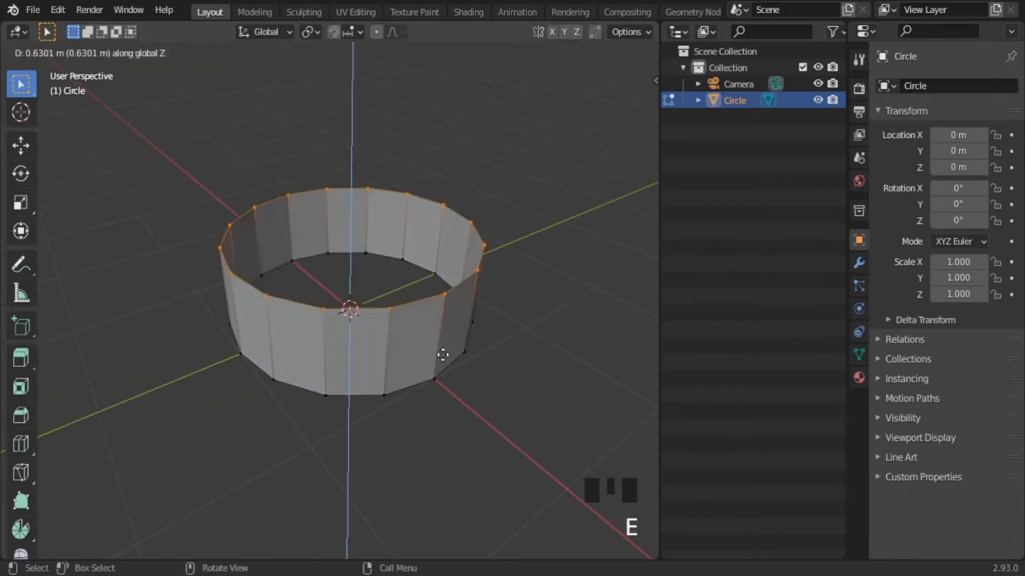
left_click(441, 335)
scroll(395, 359, "up", 1)
mouse_move(409, 392)
middle_mouse_down()
mouse_move(395, 359)
mouse_move(396, 383)
middle_mouse_up()
middle_click_drag(392, 331, 393, 356, "shift")
mouse_move(347, 169)
left_mouse_down()
mouse_move(354, 197)
mouse_move(355, 178)
left_mouse_up()
Add two horizontal loop cuts around the wall, one slid near the upper rim and one near the base.
scroll(449, 350, "up", 2)
middle_click_drag(459, 353, 410, 369, "shift")
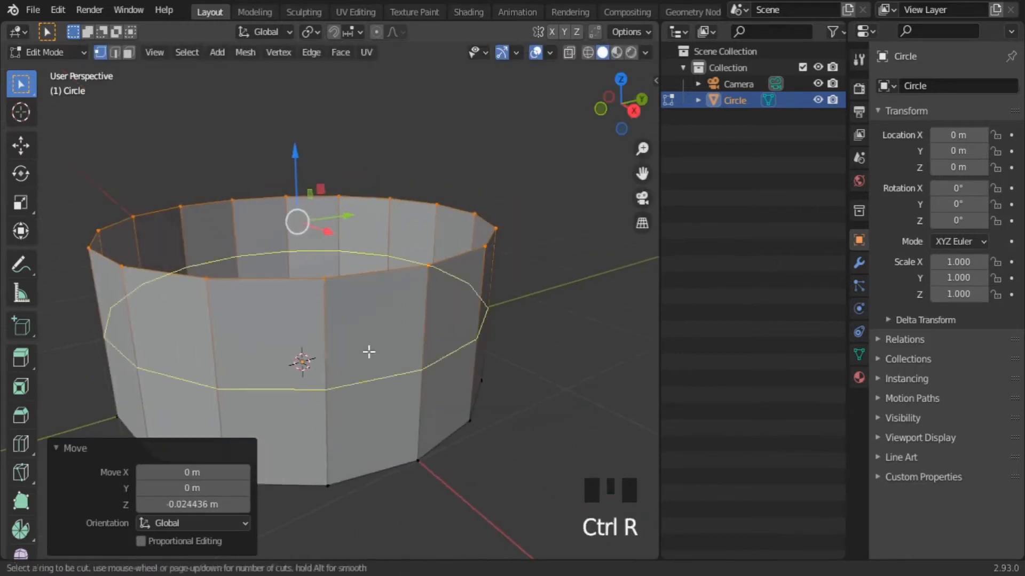
scroll(476, 391, "up", 2)
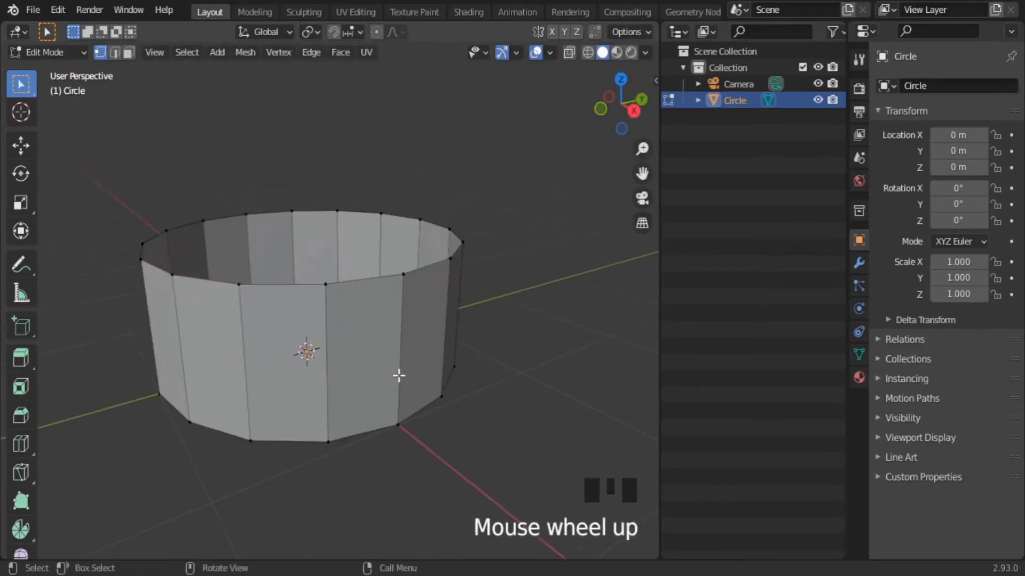
left_click(407, 335)
left_click(407, 388)
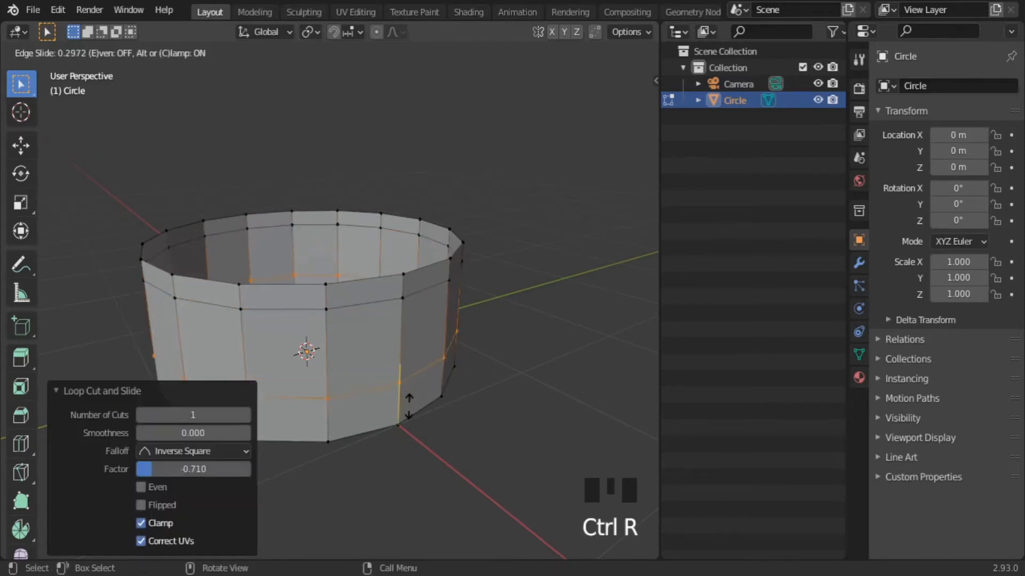
left_click(409, 411)
left_click(479, 349)
Select the wall's upper rim edge loop and extrude it up about 0.11 m.
scroll(429, 295, "up", 1)
key("2")
left_click(402, 278, "alt")
middle_click_drag(453, 304, 462, 350, "shift")
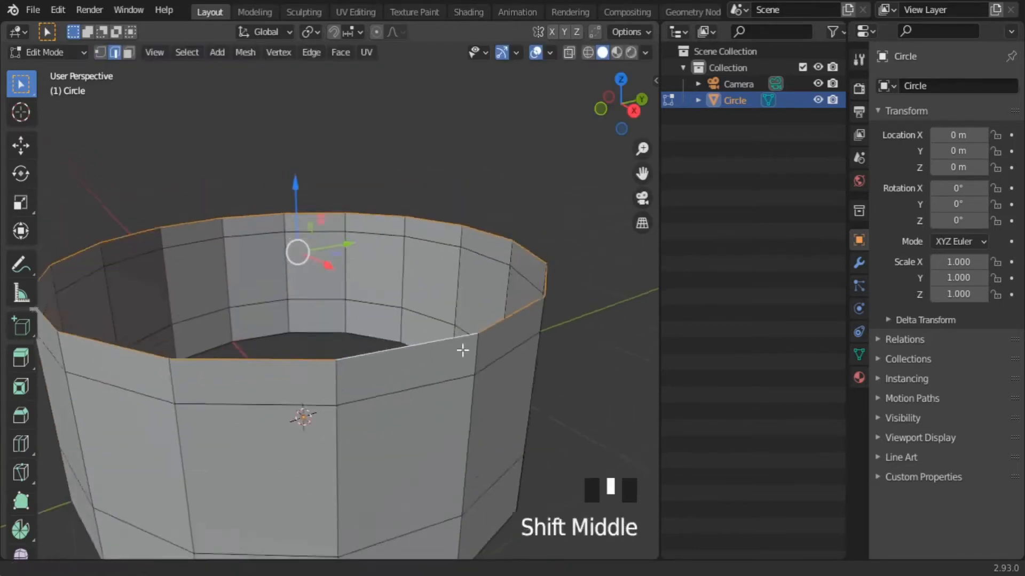
scroll(462, 350, "down", 1)
key("e")
left_click(462, 327)
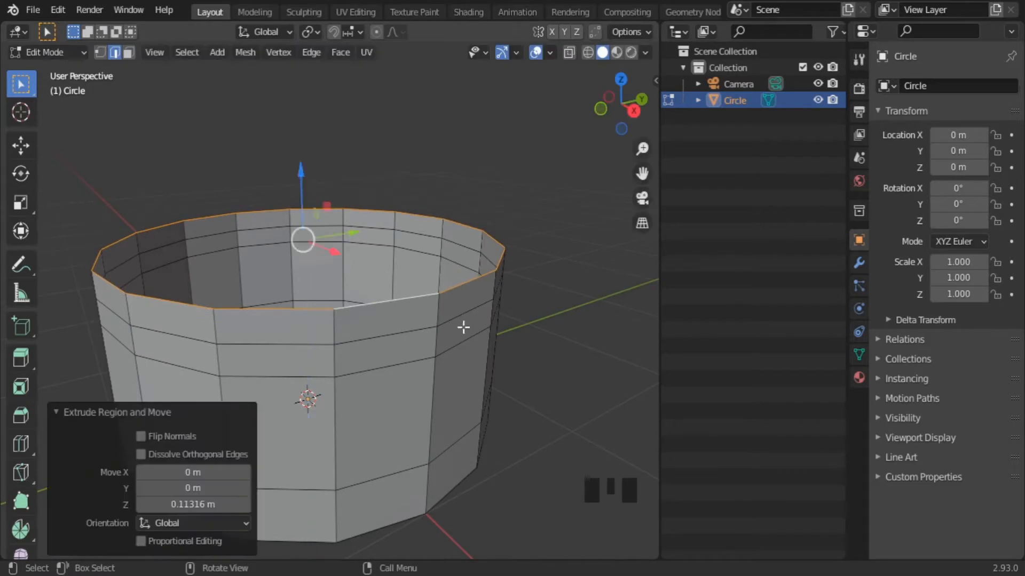
Select the whole mesh and rotate it 11.2° about Z in top view so flat sides face the axes.
scroll(464, 334, "down", 2)
key("KP_1")
scroll(473, 355, "up", 2)
key("a")
key("a")
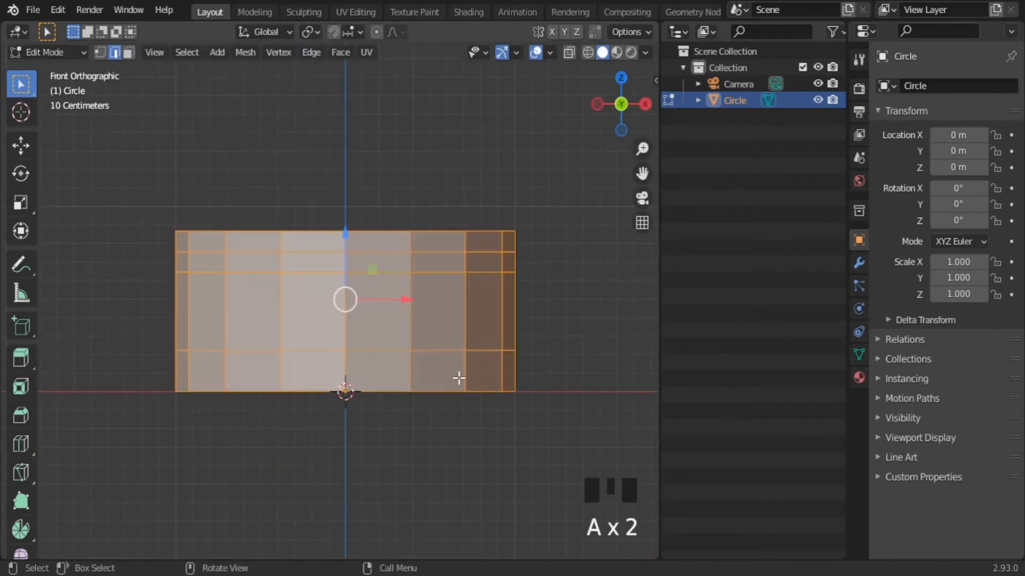
scroll(458, 378, "up", 1)
key("KP_7")
key("r")
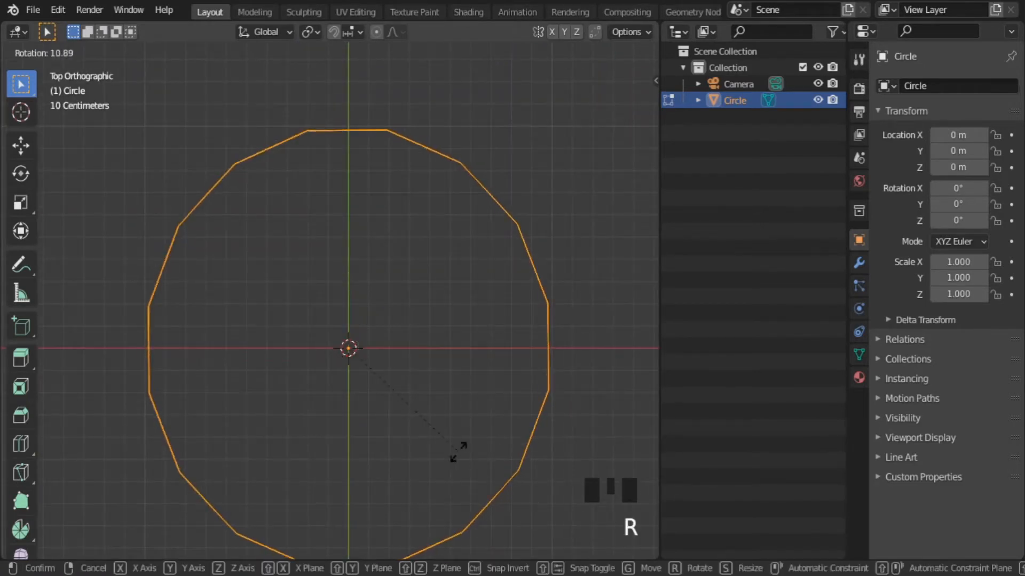
left_click(457, 456)
left_click(140, 487)
left_click(140, 487)
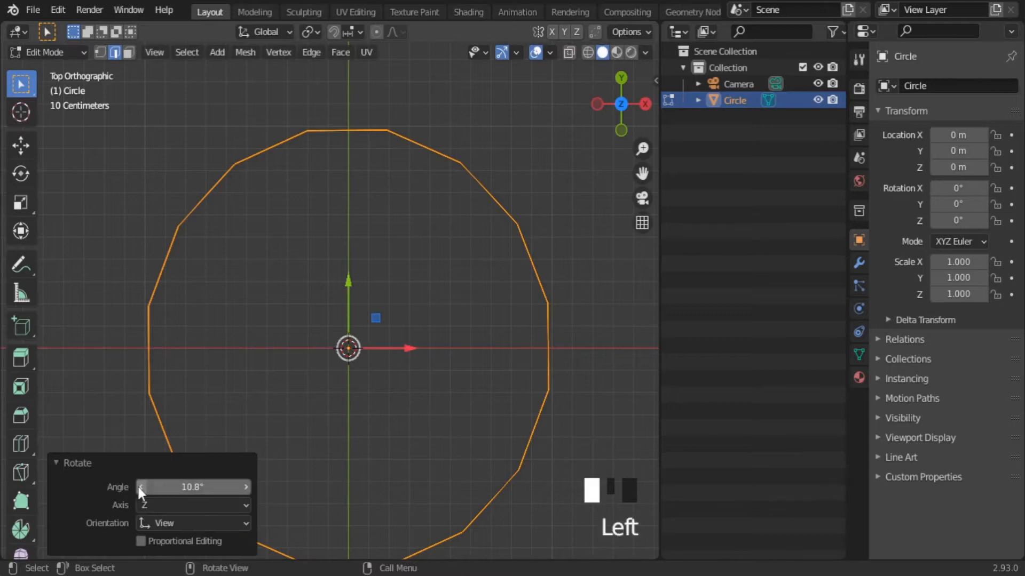
left_click(141, 487)
left_click_drag(141, 487, 136, 486)
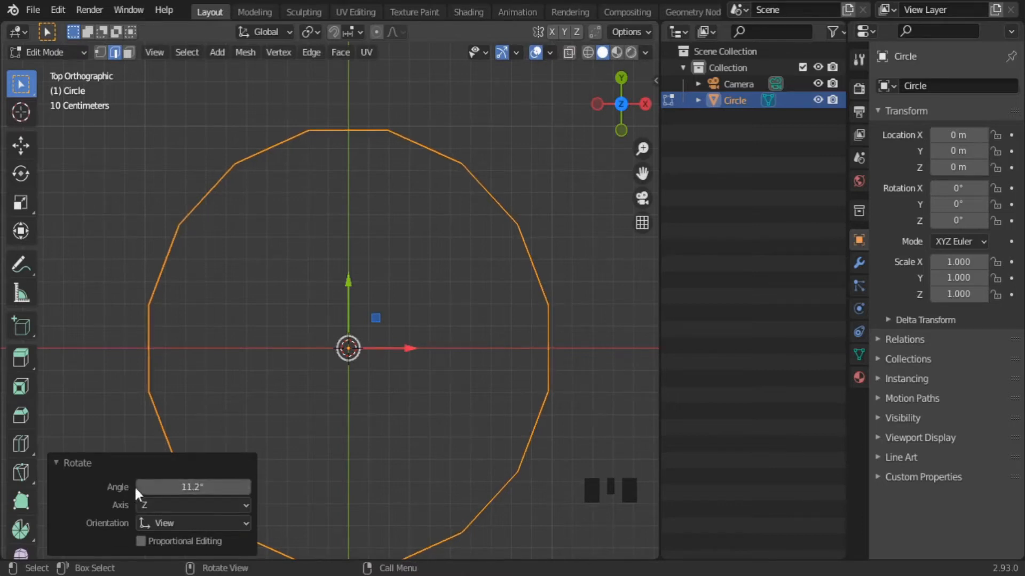
Extrude a single rim edge at the front up about 0.59 m to form a tall plank.
middle_click_drag(439, 342, 389, 273)
scroll(373, 299, "up", 6)
scroll(373, 298, "down", 3)
scroll(389, 273, "up", 2)
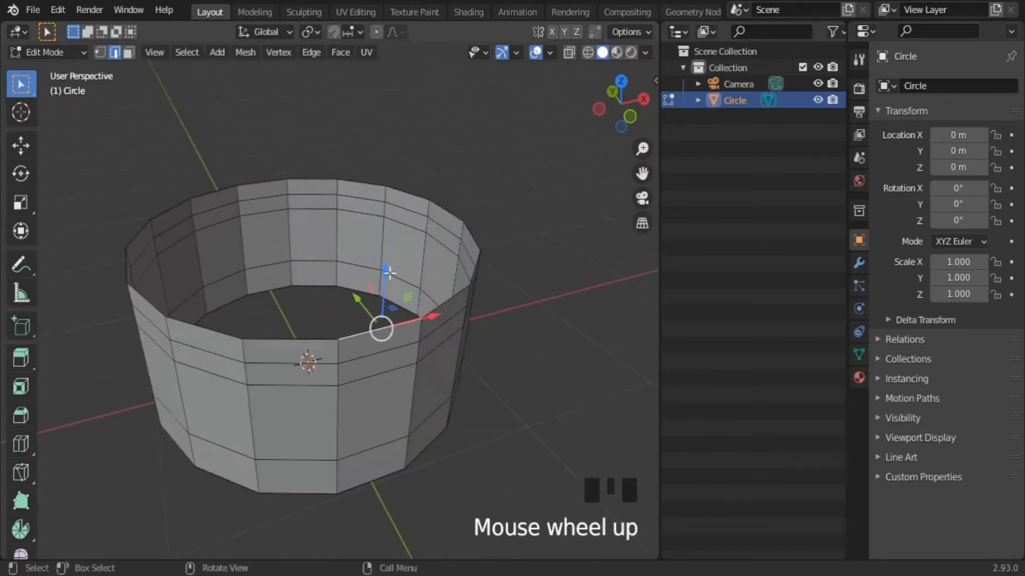
left_click(440, 163)
scroll(466, 238, "down", 2)
scroll(432, 243, "up", 3)
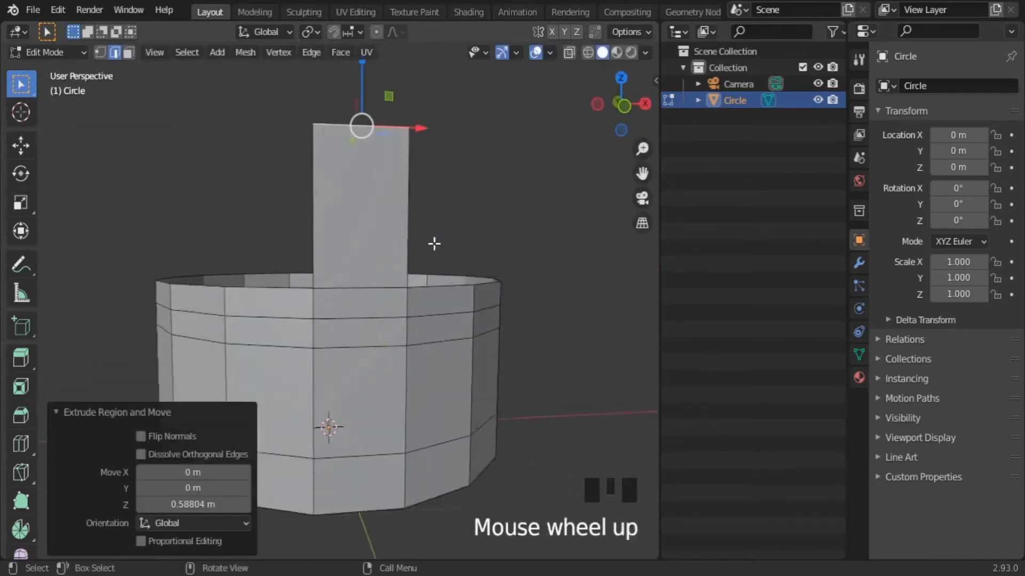
Add a horizontal loop cut across the tall plank and scale it to 1.635 along X.
middle_click_drag(432, 242, 474, 361, "shift")
left_click(398, 290)
scroll(473, 361, "up", 2)
key("s")
key("x")
left_click(524, 368)
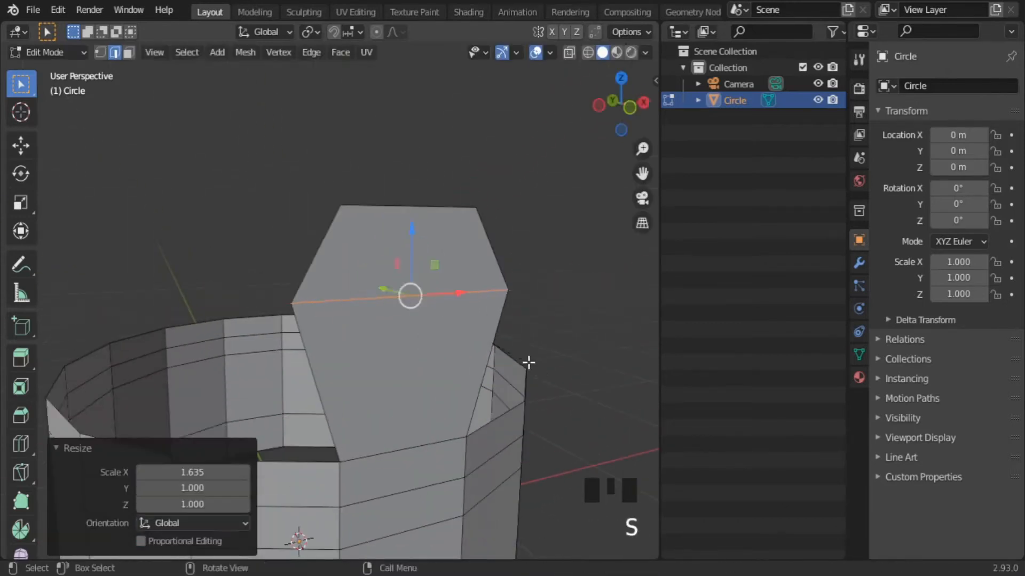
Raise the tall plank's widened middle edge closer to its top.
key("KP_7")
middle_click_drag(473, 450, 414, 268)
scroll(414, 268, "down", 2)
left_click(365, 241)
left_click_drag(342, 162, 343, 109)
Narrow and raise the tall plank's top edge into a tapered tip, and lift its widest edge slightly.
scroll(392, 195, "down", 3)
middle_click_drag(392, 195, 392, 216)
scroll(392, 216, "up", 3)
key("2")
left_click(384, 208)
key("s")
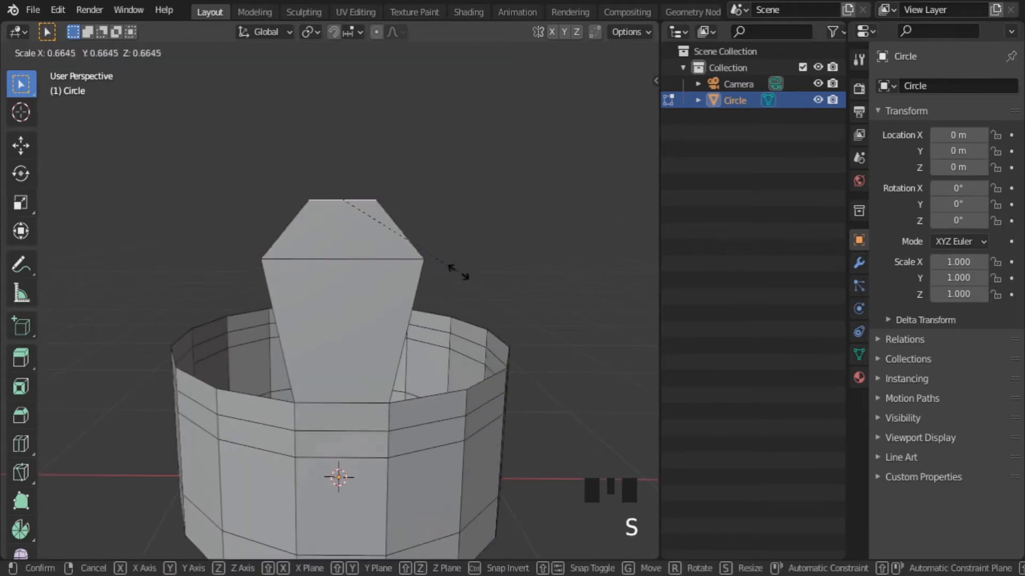
left_click(405, 235)
left_click_drag(346, 119, 347, 89)
left_click(355, 257)
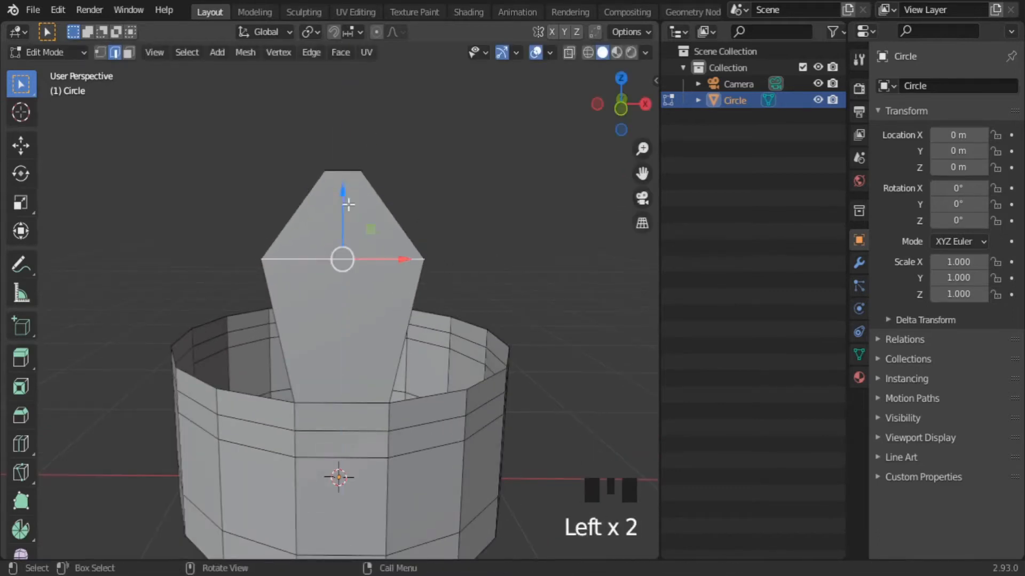
left_click_drag(345, 194, 345, 186)
Select two rim edges on either side of the tall plank and extrude them up about 0.37 m.
middle_click_drag(449, 285, 268, 409)
scroll(268, 409, "up", 2)
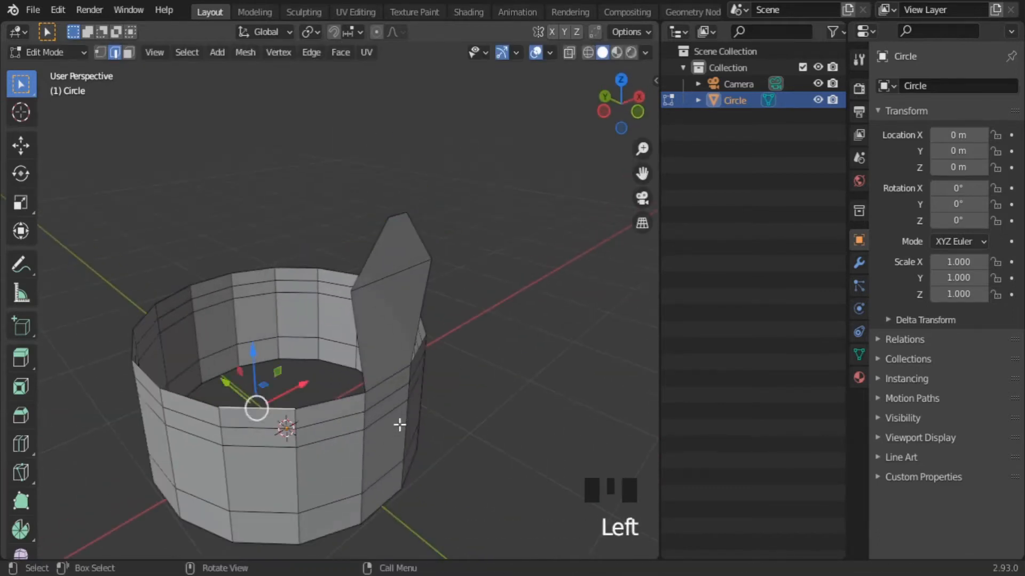
middle_click_drag(399, 425, 421, 452)
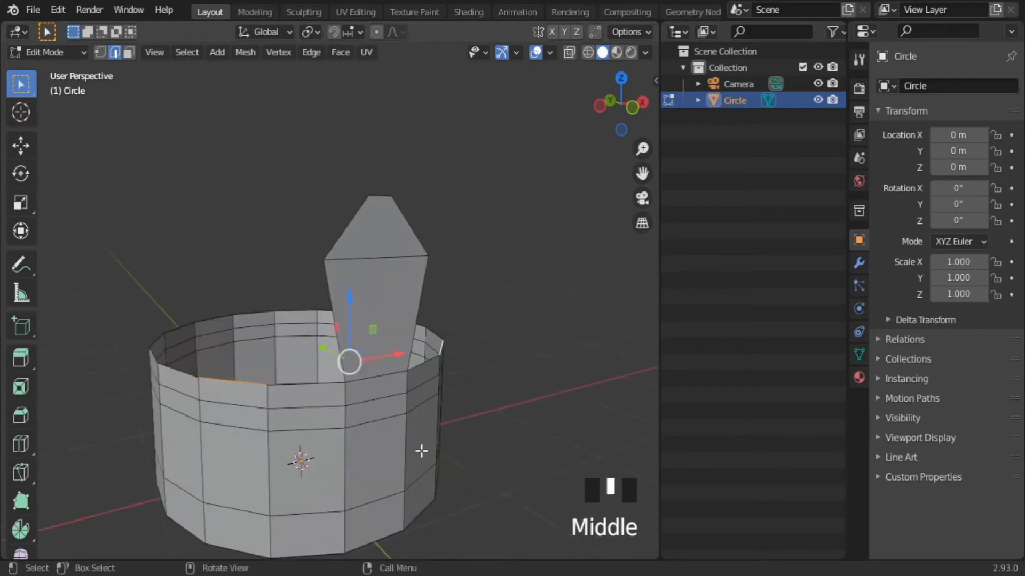
left_click(420, 367)
Scale the two new planks' top edges to 0.412, each about its own origin, to taper them.
left_click(310, 32)
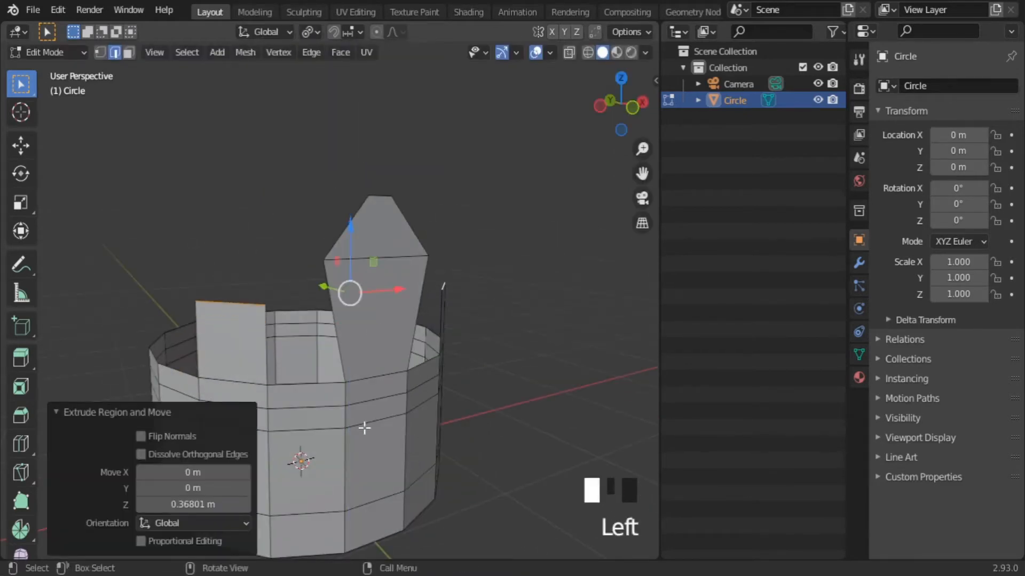
scroll(364, 428, "up", 2)
key("s")
left_click(370, 363)
middle_click_drag(370, 363, 295, 375)
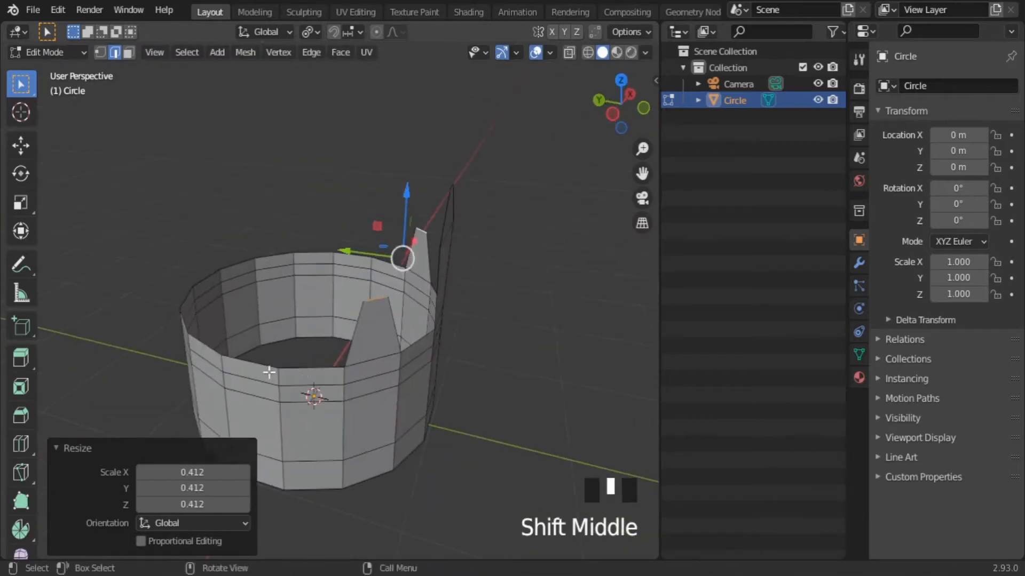
Select two more rim edges farther around the wall and extrude them up about 0.29 m.
left_click(269, 371)
left_click(360, 254, "shift")
key("e")
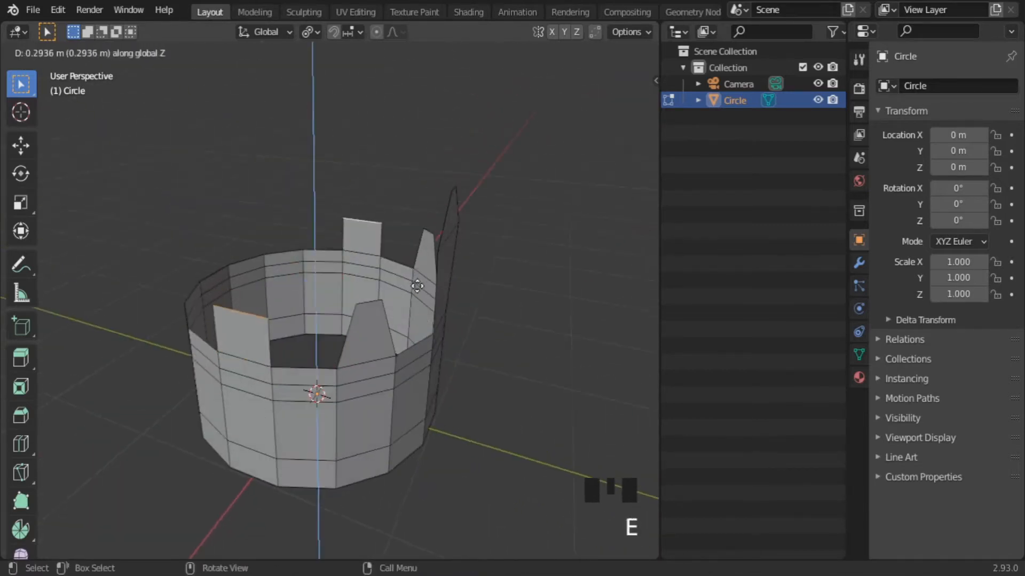
left_click(417, 286)
Taper the two shortest planks by scaling down their top edges individually, finishing with a factor of 0.688.
key("s")
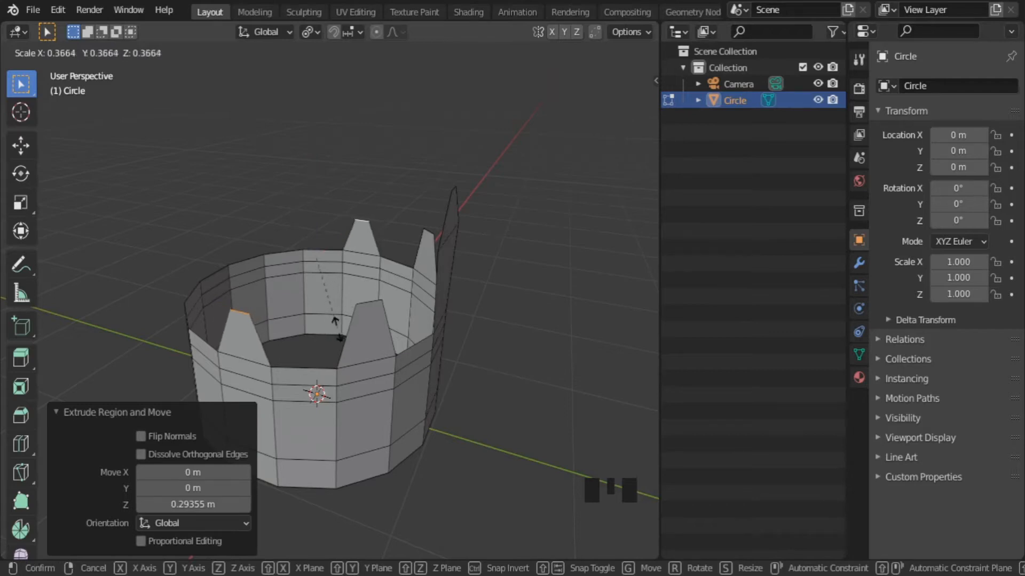
left_click(346, 346)
key("s")
left_click(345, 340)
middle_click_drag(345, 339, 330, 282)
Raise the top edges of the two planks flanking the tall plank by about 0.05 m.
scroll(405, 414, "up", 3)
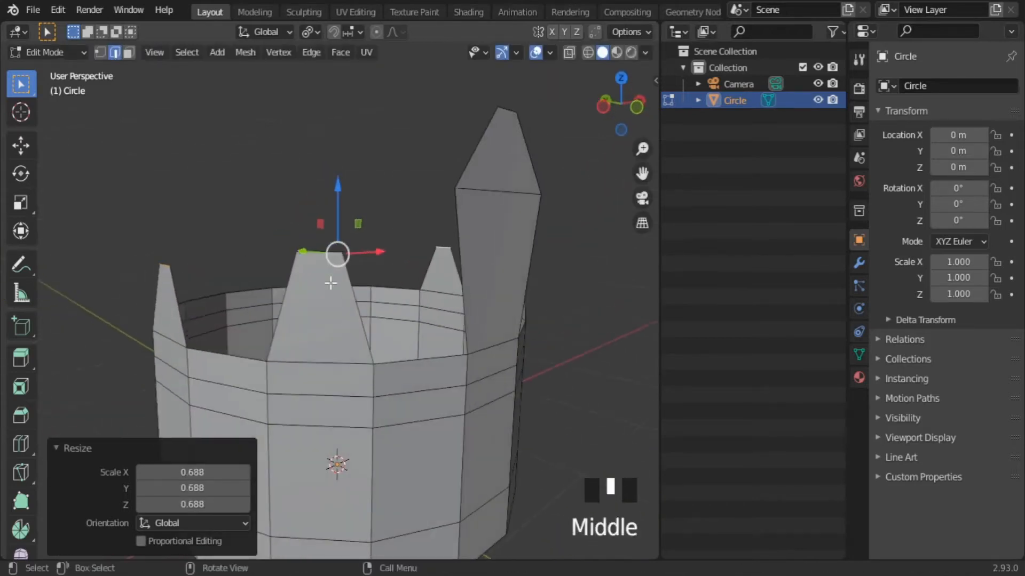
left_click(323, 256)
scroll(453, 337, "down", 2)
middle_click_drag(453, 337, 374, 323)
left_click(455, 261, "shift")
left_click_drag(373, 201, 373, 178)
middle_click_drag(405, 334, 491, 357)
scroll(491, 357, "down", 3)
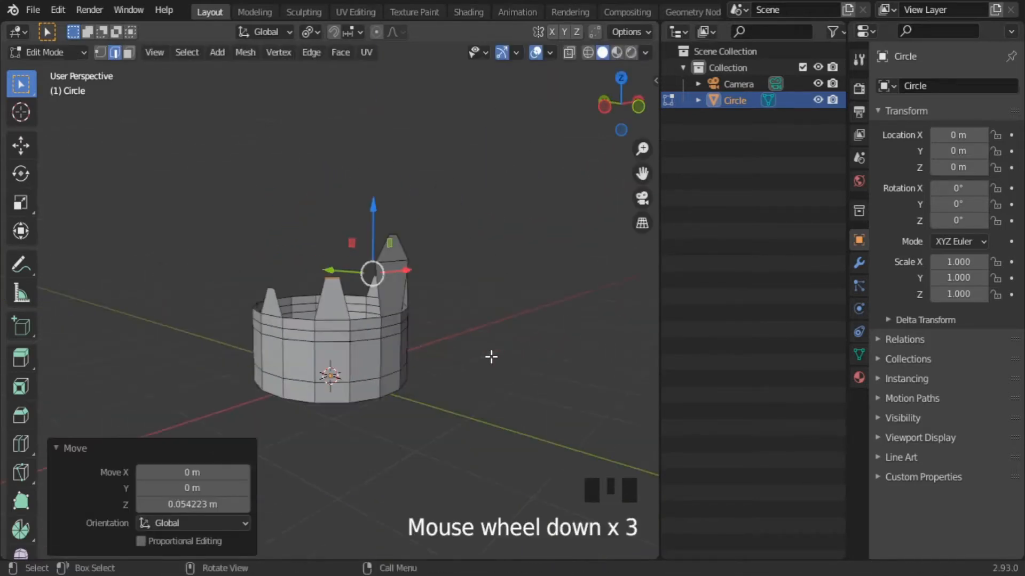
Select the upper and lower horizontal face bands and extrude them outward along their normals as raised hoops.
middle_click_drag(471, 424, 386, 267)
key("3")
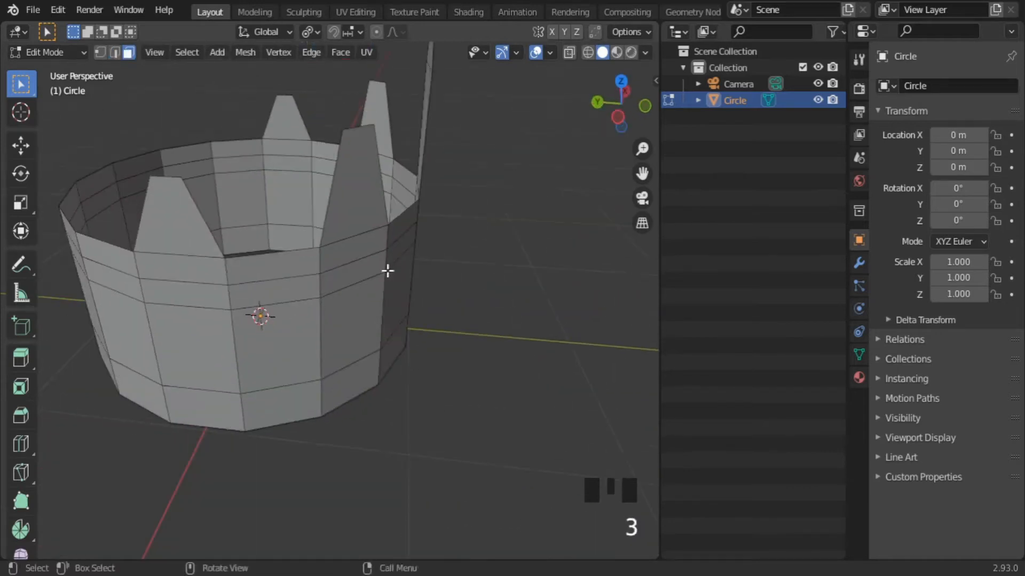
key("Tab")
key("Tab")
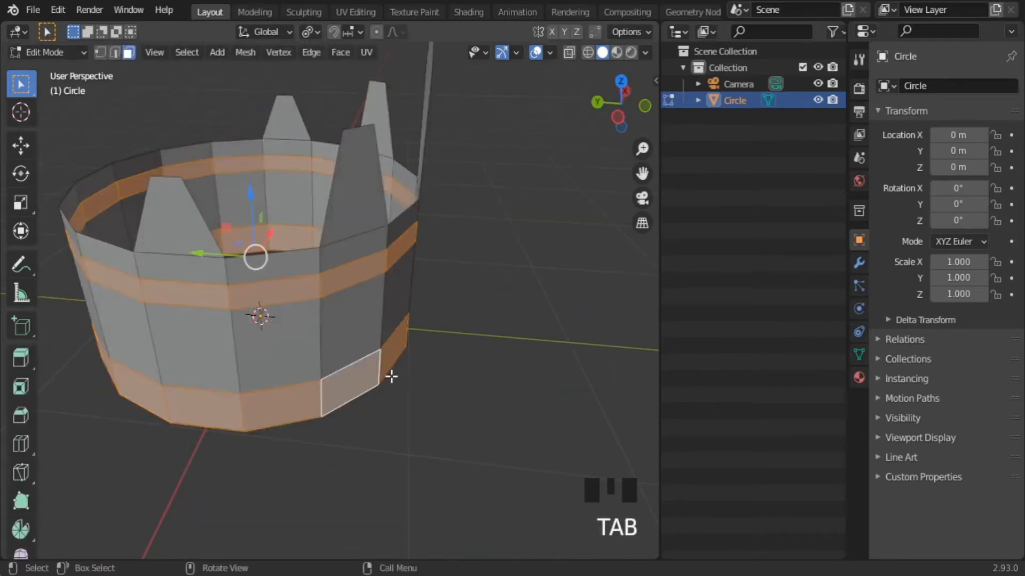
key("q")
left_click(386, 395)
left_click(336, 327)
key("Tab")
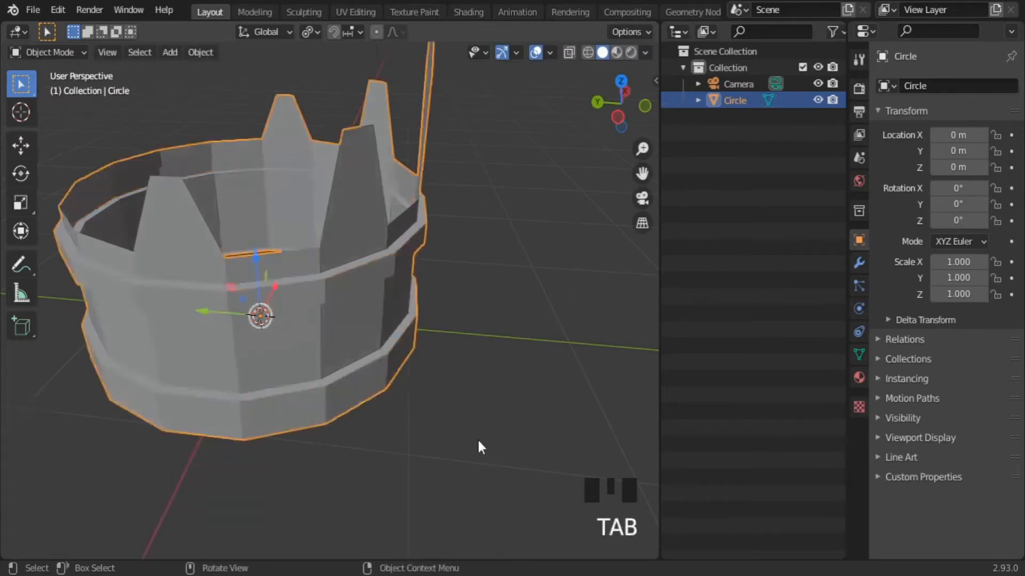
Try to thicken the wall by selecting all faces and extruding them inward along their normals about 0.21 m.
scroll(477, 437, "up", 4)
middle_click_drag(383, 371, 404, 377, "shift")
left_click(406, 380)
left_click(397, 358)
key("Tab")
scroll(395, 354, "down", 2)
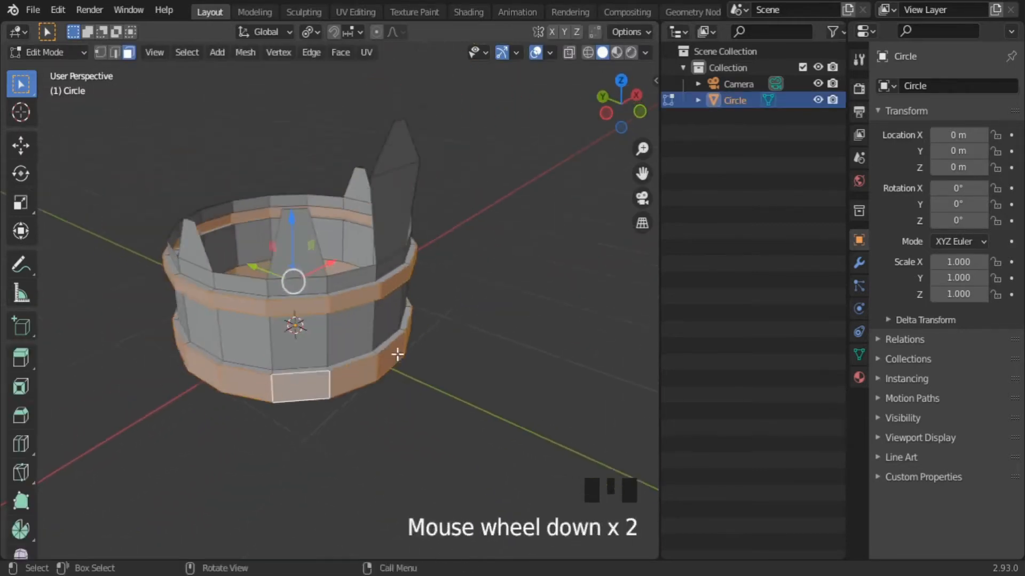
scroll(475, 380, "up", 2)
key("a")
middle_click_drag(469, 379, 475, 393)
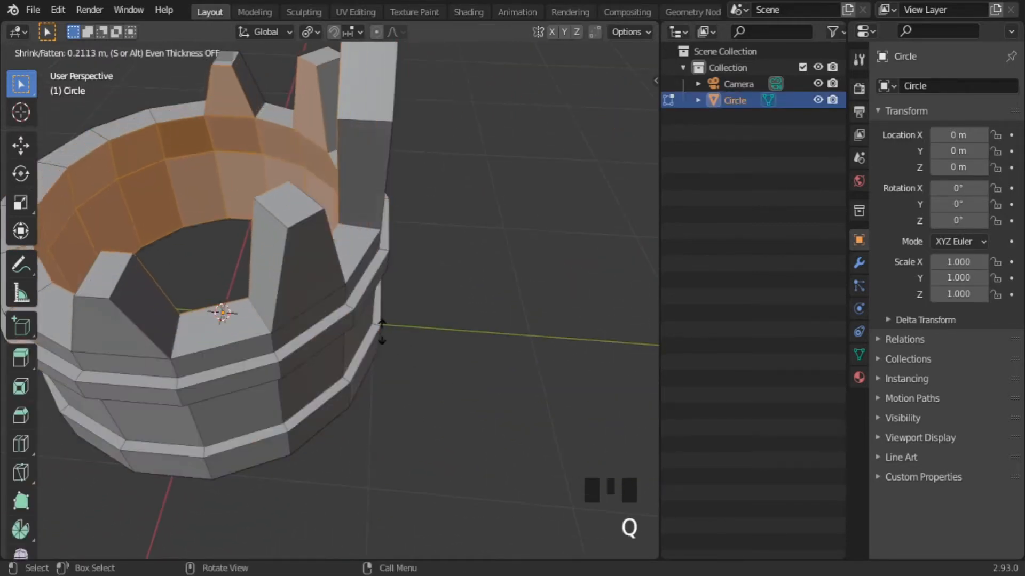
left_click(379, 336)
scroll(379, 331, "down", 2)
mouse_move(380, 331)
middle_mouse_down()
mouse_move(466, 380)
mouse_move(419, 319)
mouse_move(395, 341)
middle_mouse_up()
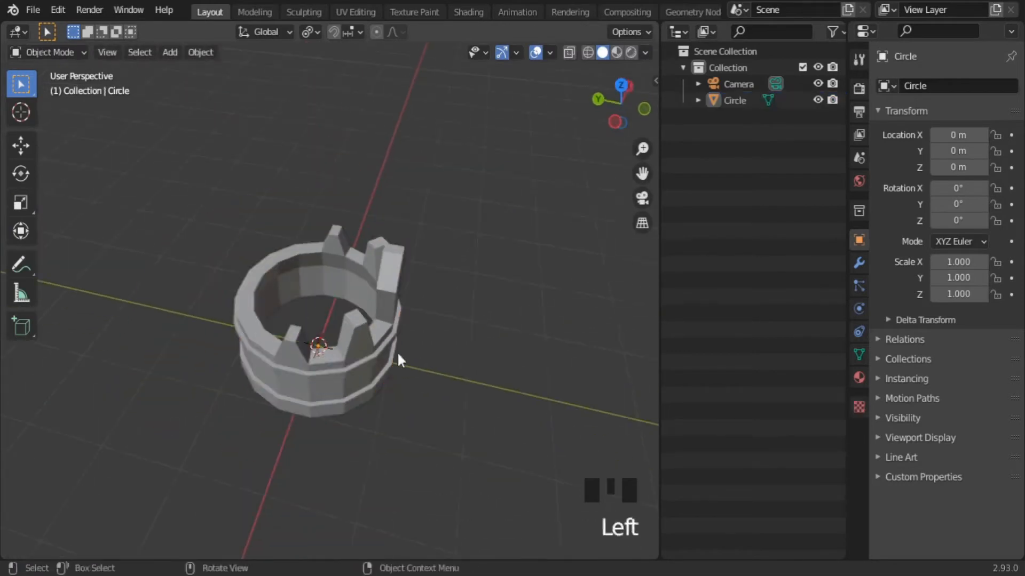
Undo the inward extrusion of the wall.
scroll(385, 346, "up", 4)
key("ctrl+z")
key("ctrl+z")
key("ctrl+z")
middle_click_drag(459, 339, 444, 304, "shift")
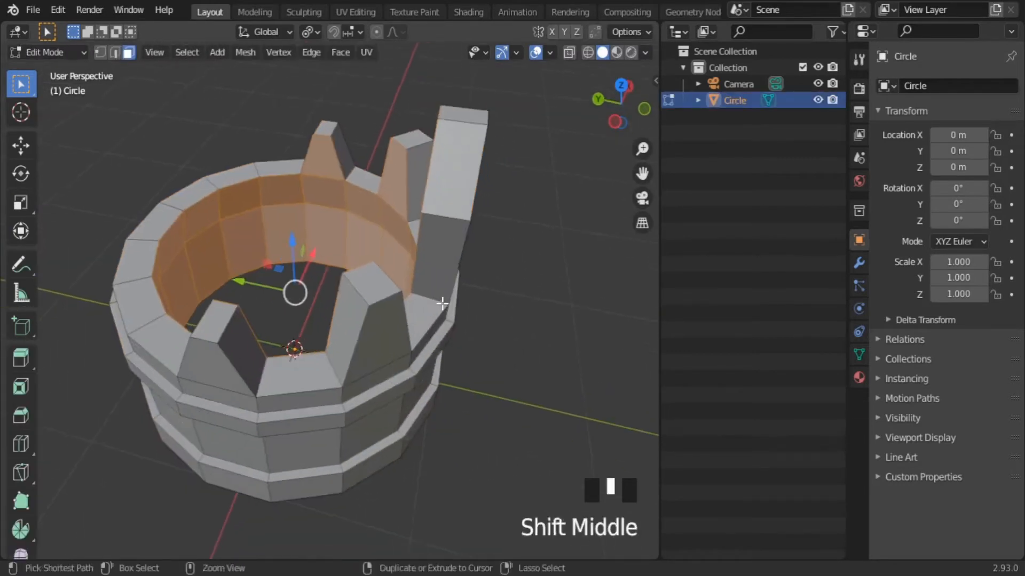
key("ctrl+z")
Extrude all faces inward along their normals by 0.215 m with Offset Even enabled.
scroll(482, 410, "up", 1)
scroll(482, 409, "down", 1)
key("q")
left_click(482, 409)
left_click(463, 392)
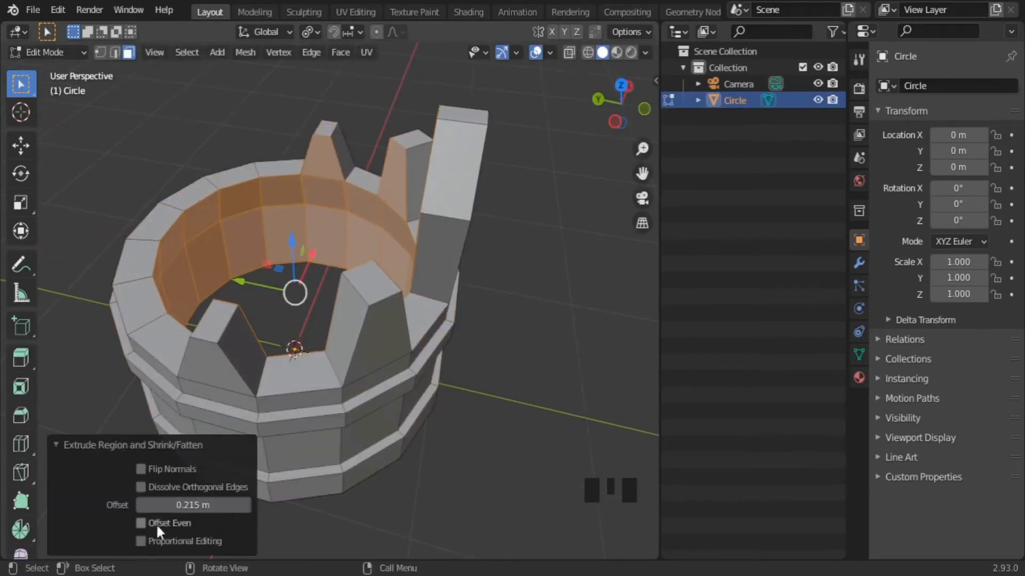
left_click(141, 523)
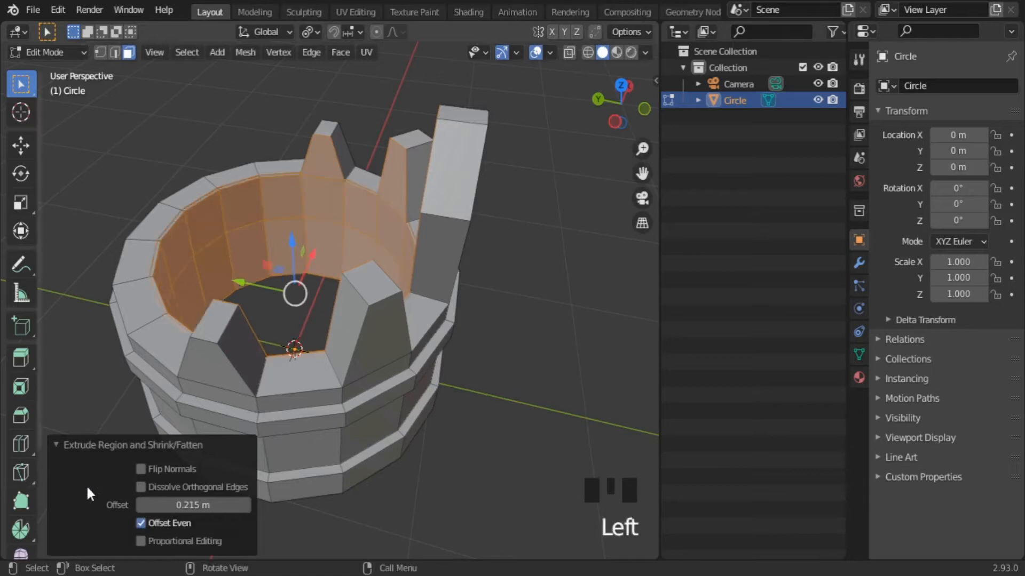
Toggle Offset Even on and off and compare the shape of the inner wall from above and below.
left_click(140, 524)
middle_click_drag(374, 342, 171, 478)
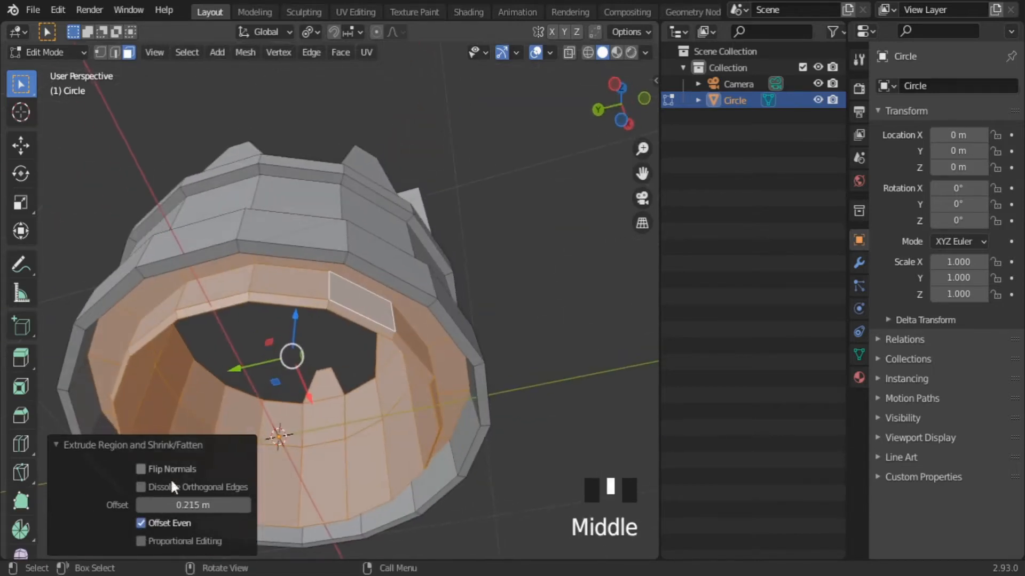
left_click(138, 522)
left_click(138, 521)
left_click(138, 522)
left_click(138, 522)
middle_click_drag(341, 437, 497, 207)
scroll(384, 208, "up", 4)
left_click(138, 522)
middle_click_drag(299, 341, 450, 391)
scroll(485, 367, "up", 5)
Step back through the recent edits and restore the inward wall extrusion.
left_click(507, 320)
key("ctrl+z")
key("ctrl+z")
key("ctrl+z")
key("ctrl+z")
scroll(451, 383, "up", 3)
key("ctrl+shift+z")
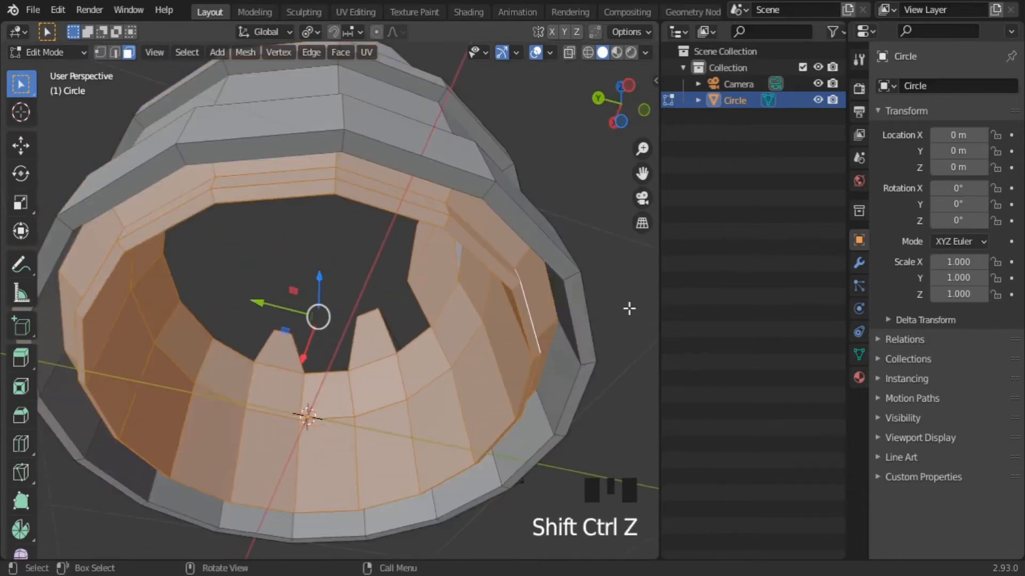
Delete the overlapping inner face loop near the barrel's bottom rim.
left_click(534, 388)
middle_click_drag(533, 389, 484, 269, "shift")
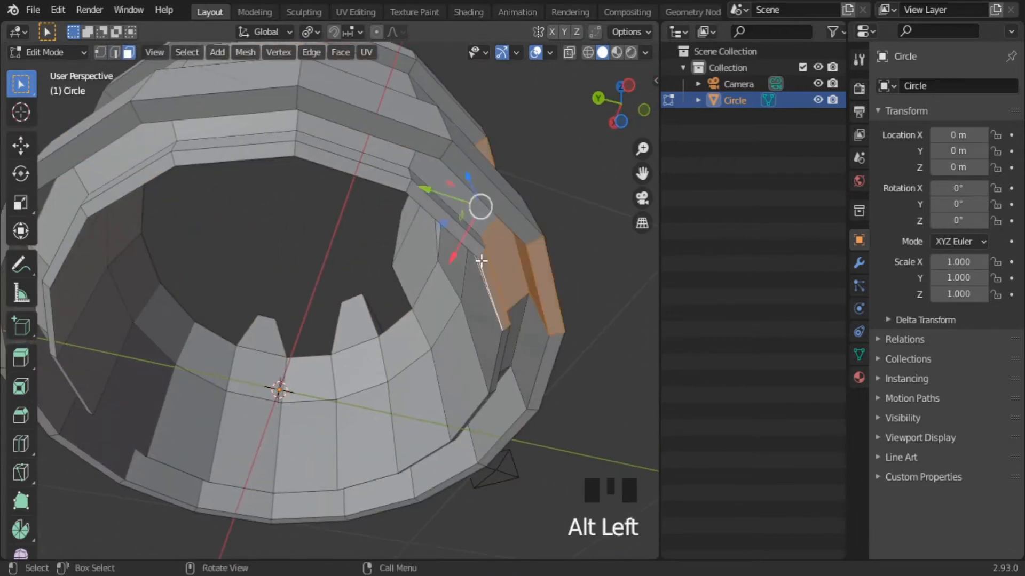
scroll(549, 272, "up", 2)
left_click(512, 267, "alt")
key("x")
left_click(510, 284)
middle_click_drag(510, 284, 478, 212)
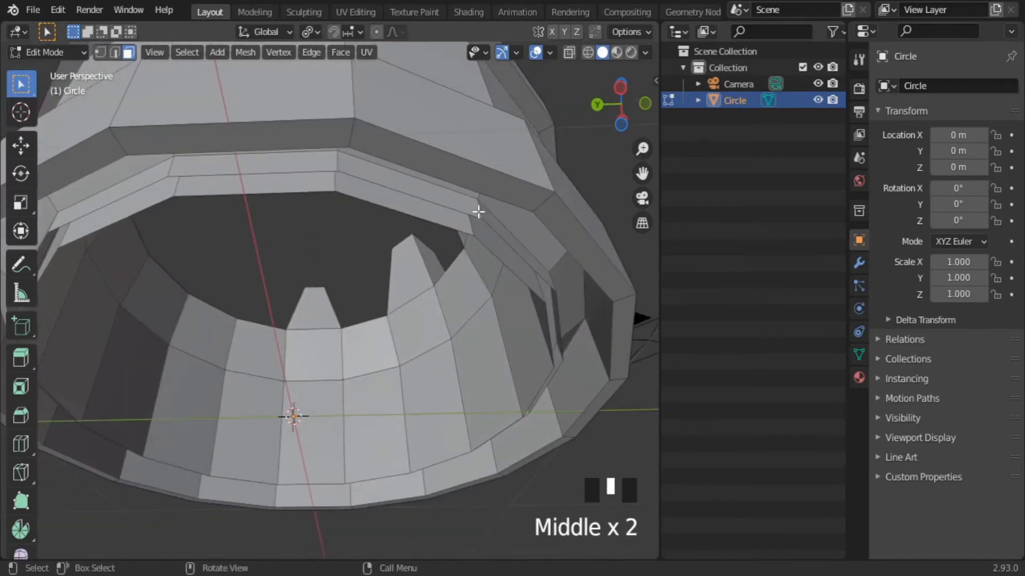
Delete the remaining stray face loops between the inner wall and the lower hoop.
key("ctrl+KP_Add")
key("ctrl+KP_Add")
key("x")
left_click(559, 283)
middle_click_drag(558, 283, 457, 307)
left_click(545, 319, "alt")
key("x")
left_click(546, 319)
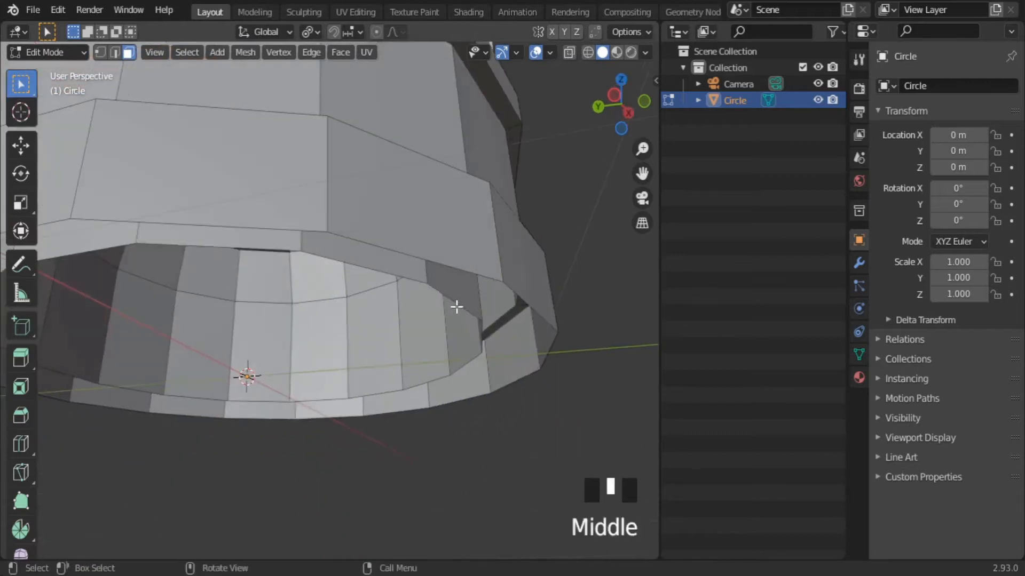
Bridge the outer and inner edge loops at the barrel's bottom opening.
left_click(311, 53)
left_click(343, 99)
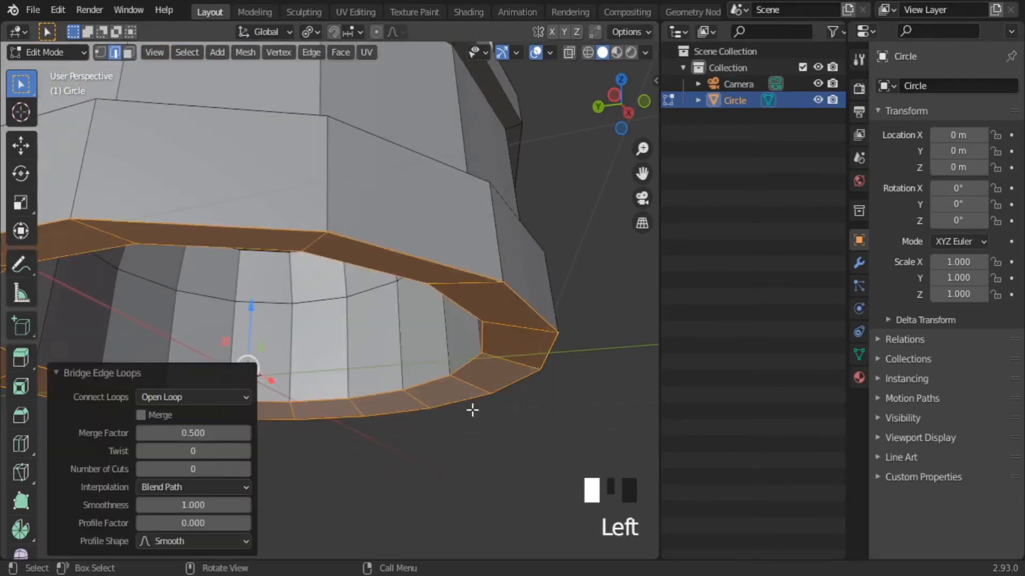
scroll(471, 412, "down", 2)
Lower the inner bottom edge loop by about 0.06 m along Z, level with the outer bottom edge.
left_click(412, 375, "alt")
key("KP_1")
scroll(463, 394, "up", 3)
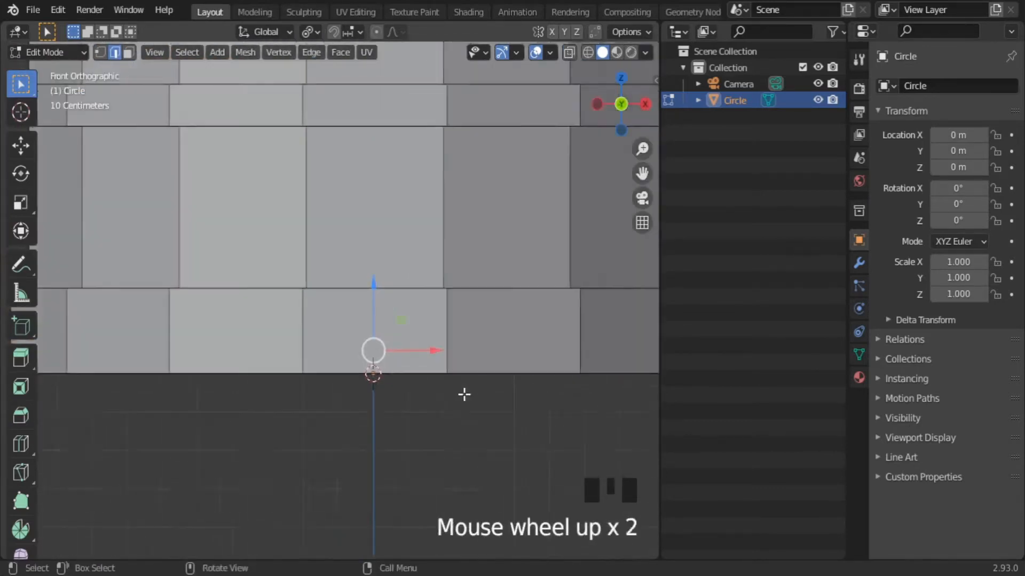
key("z")
left_click(455, 338)
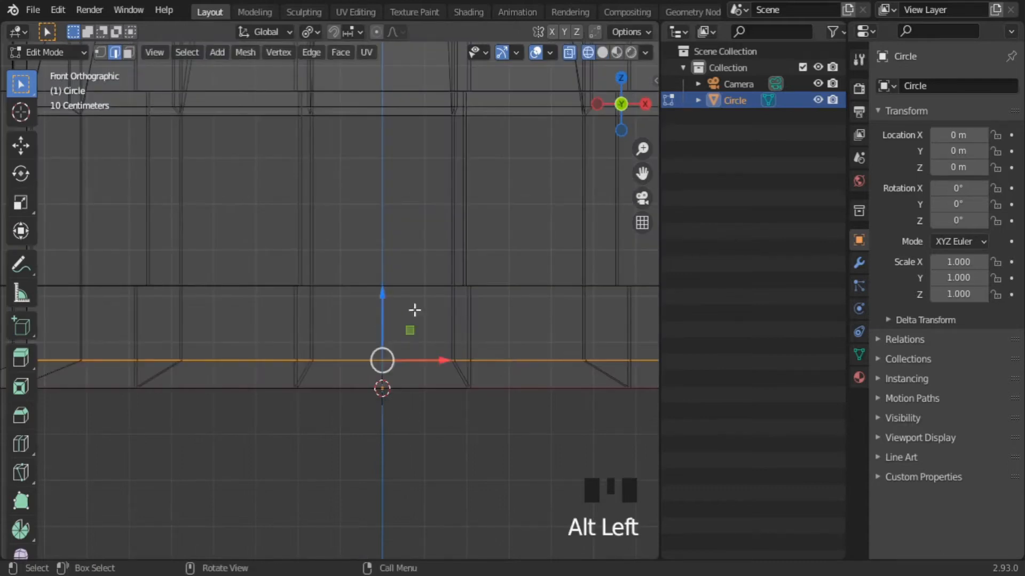
left_click(384, 336)
scroll(434, 373, "down", 5)
scroll(435, 372, "down", 3)
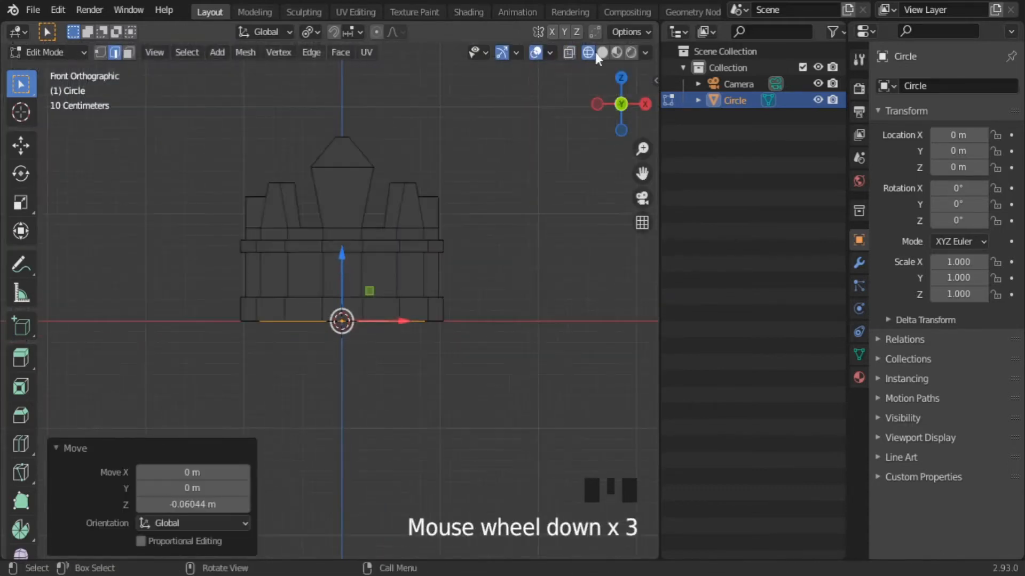
Try scaling the inner wall's middle edge loop to 0.913 in the top view, and undo it.
scroll(503, 313, "up", 5)
middle_click_drag(503, 313, 454, 288)
middle_click_drag(453, 288, 433, 191, "shift")
scroll(433, 274, "down", 3)
scroll(433, 191, "up", 3)
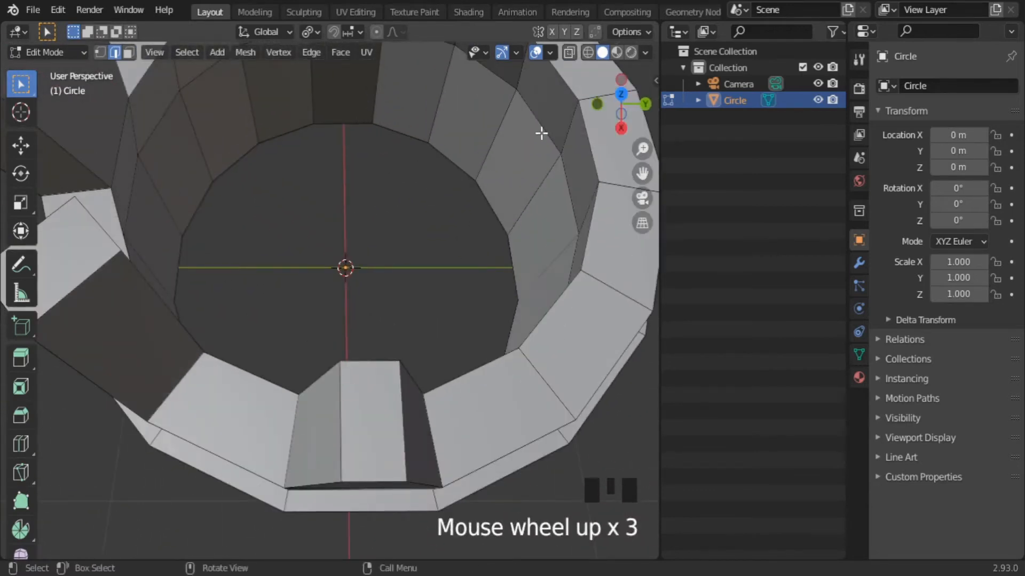
key("KP_7")
scroll(549, 275, "up", 3)
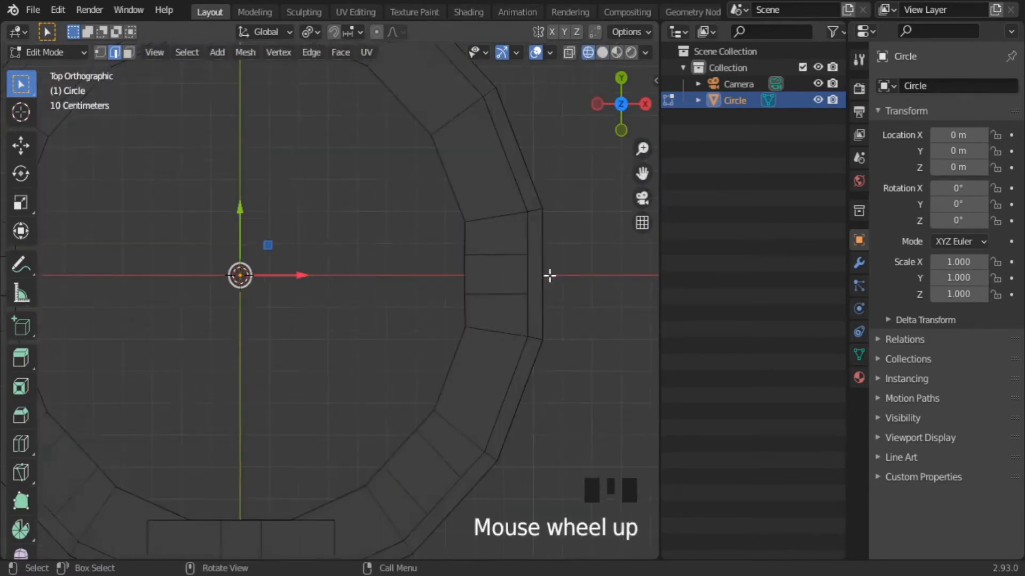
left_click(568, 389)
key("s")
left_click(526, 366)
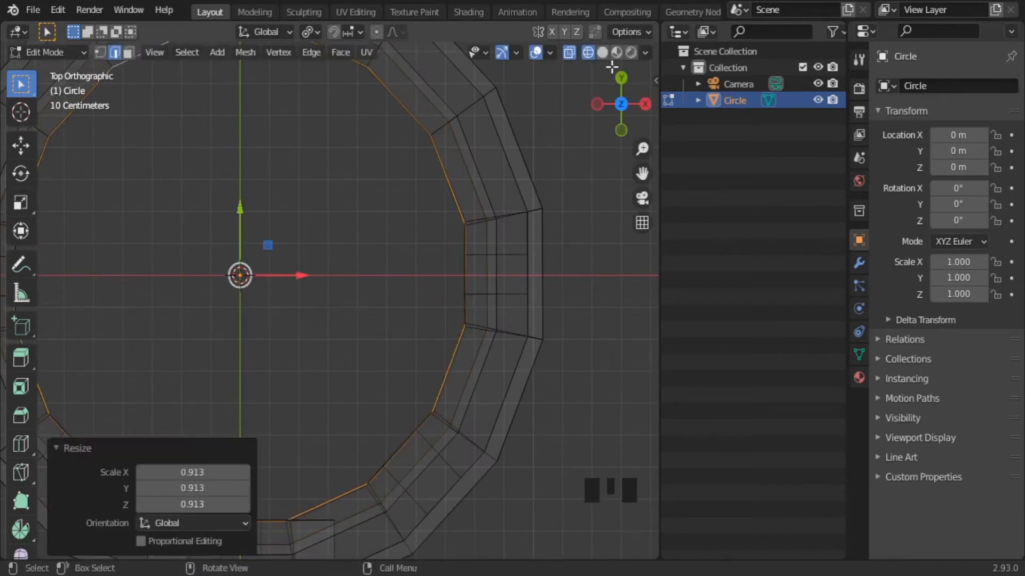
middle_click_drag(579, 256, 531, 230)
key("ctrl+z")
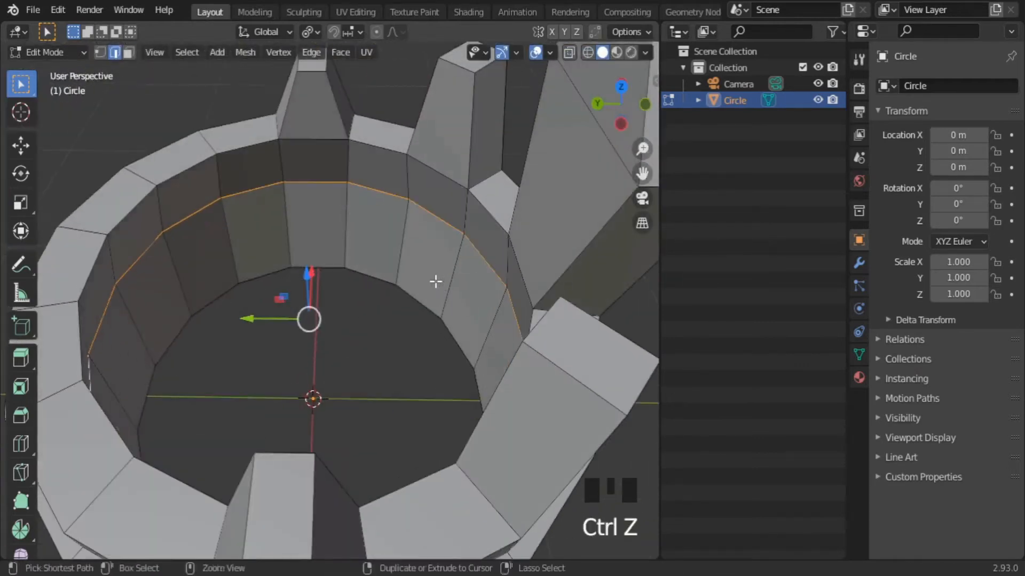
Try to reposition the inner wall's middle edge loop and one of its vertices.
scroll(435, 282, "up", 2)
key("g")
left_click(390, 275)
middle_click_drag(390, 274, 443, 280)
left_click(409, 190)
key("g")
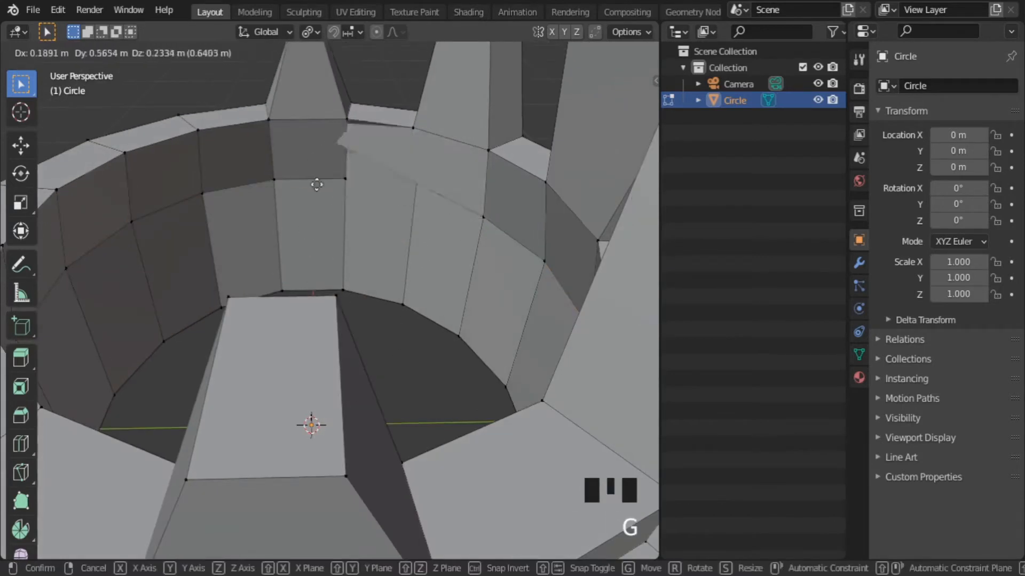
key("Escape")
Raise the inner wall's middle edge loop by about 0.045 m along Z.
key("2")
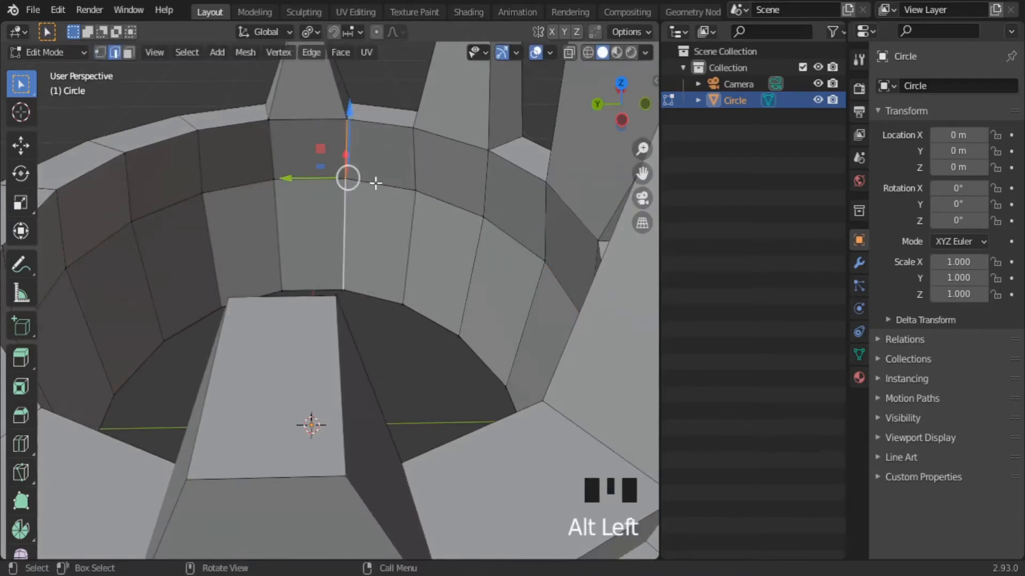
left_click_drag(306, 242, 394, 242)
middle_click_drag(408, 162, 421, 231)
scroll(374, 177, "up", 2)
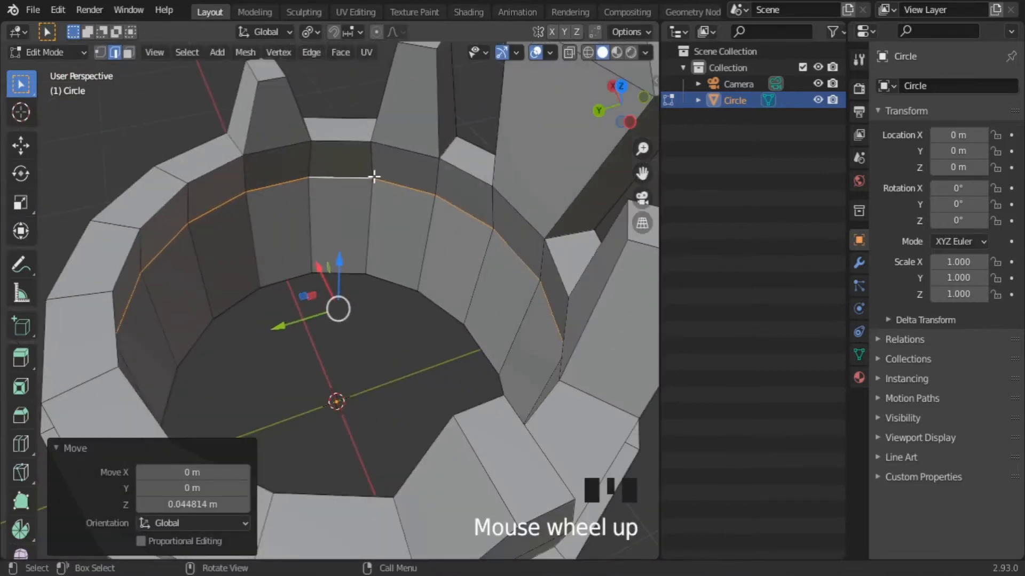
Delete the face loops of the inner wall between its top and bottom edges.
key("3")
left_click(369, 167, "alt")
key("x")
left_click(368, 213)
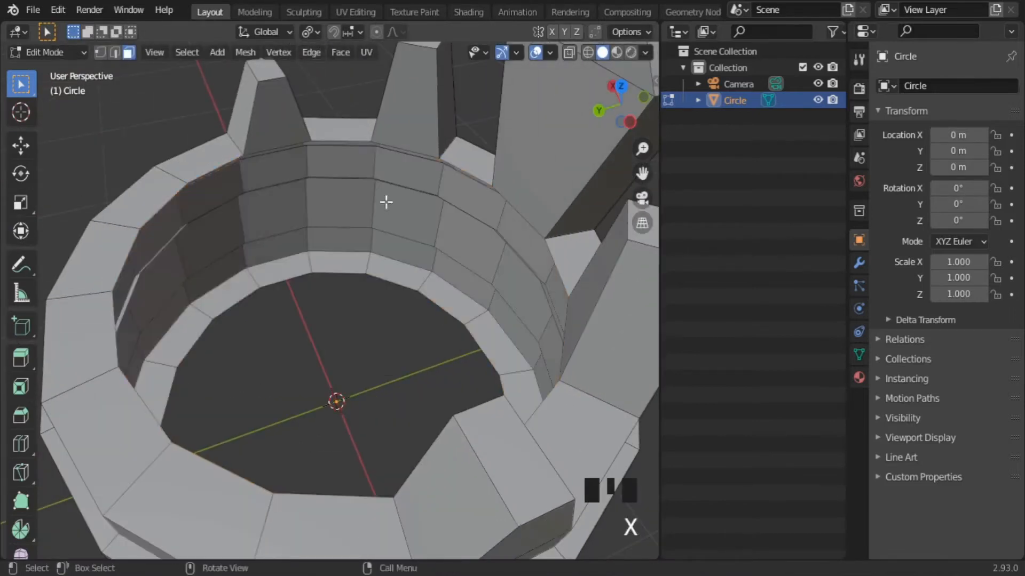
Bridge the inner top and inner bottom edge loops to rebuild a clean inner wall.
middle_click_drag(384, 201, 200, 106)
key("2")
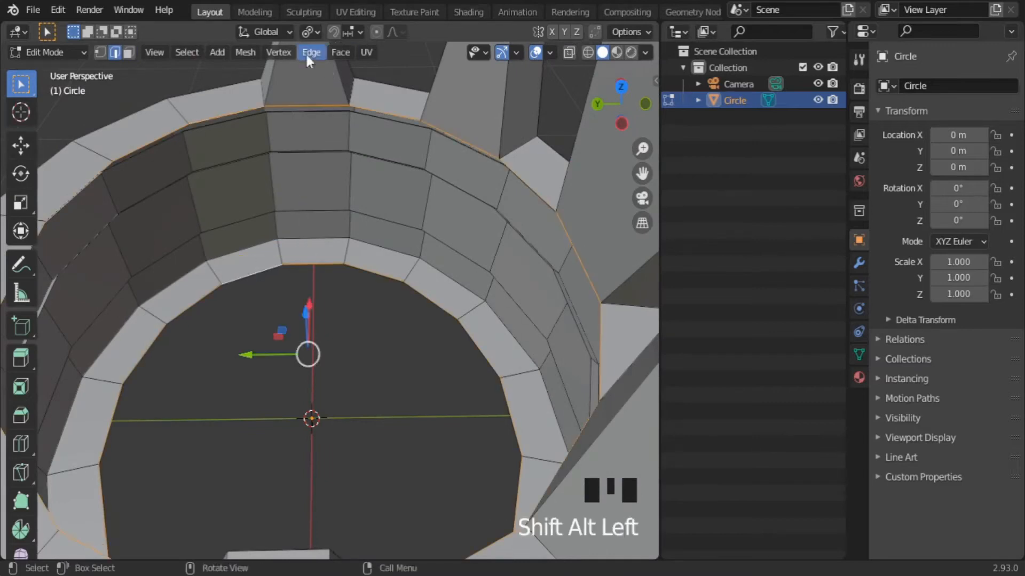
left_click(311, 52)
left_click(343, 101)
scroll(478, 430, "down", 5)
middle_click_drag(478, 430, 447, 364)
scroll(447, 364, "up", 3)
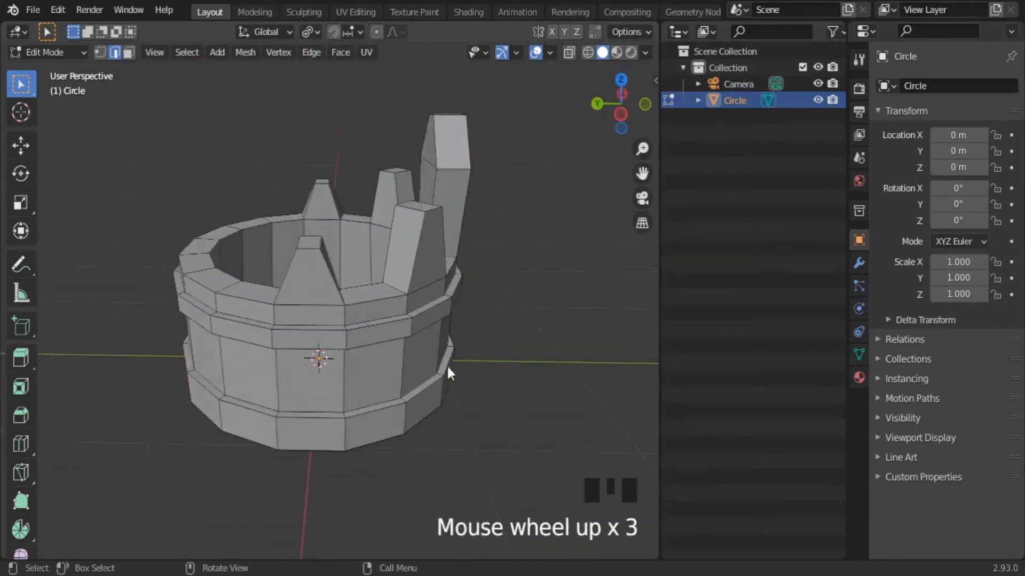
Add a Subdivision Surface modifier to the barrel with the viewport level set to 3.
key("Tab")
left_click(858, 263)
left_click(935, 86)
left_click(738, 384)
left_click(995, 158)
left_click(995, 159)
middle_click_drag(525, 347, 571, 293)
scroll(354, 400, "up", 2)
Try beveling the horizontal edge loop around the tall plank with a 0.202 m width, and undo it.
key("Tab")
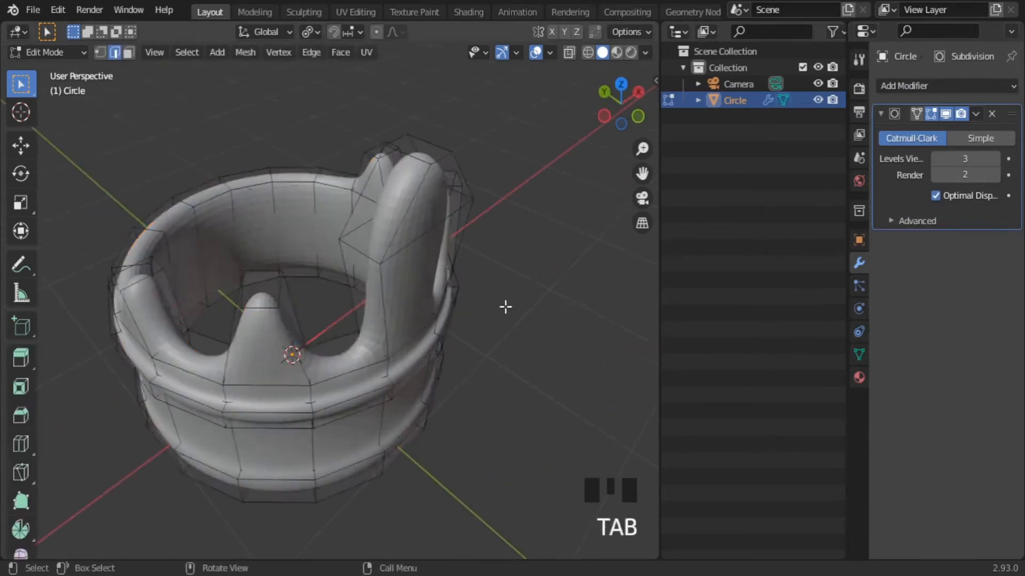
middle_click_drag(506, 307, 443, 258)
key("Tab")
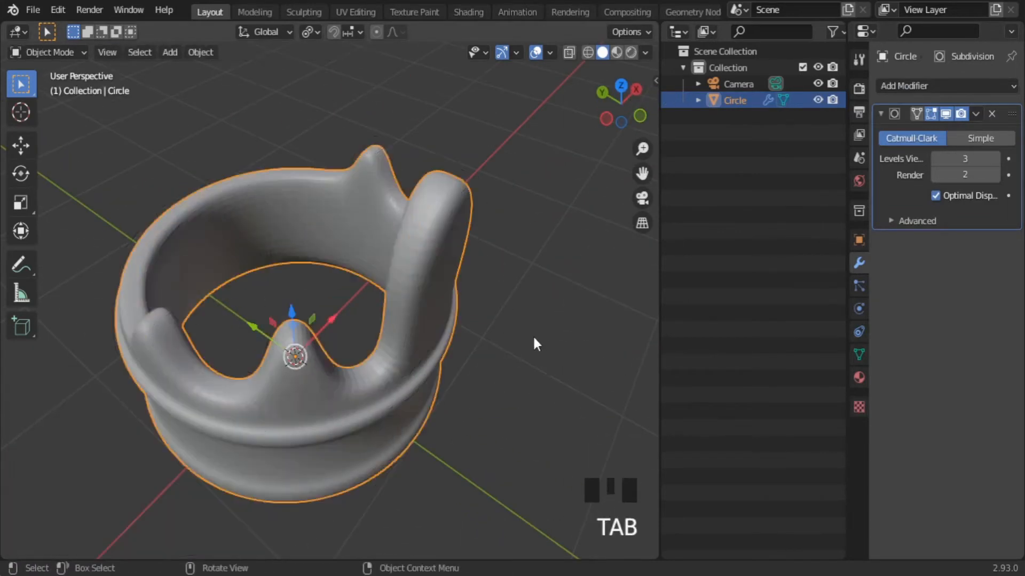
scroll(448, 309, "up", 3)
middle_click_drag(448, 310, 416, 313)
key("Tab")
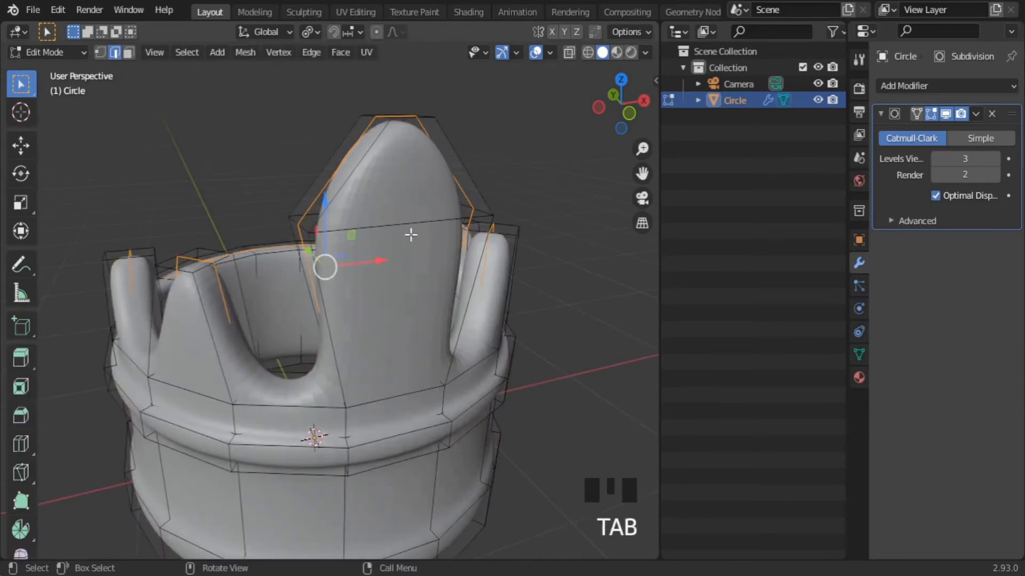
scroll(411, 235, "up", 1)
key("ctrl+b")
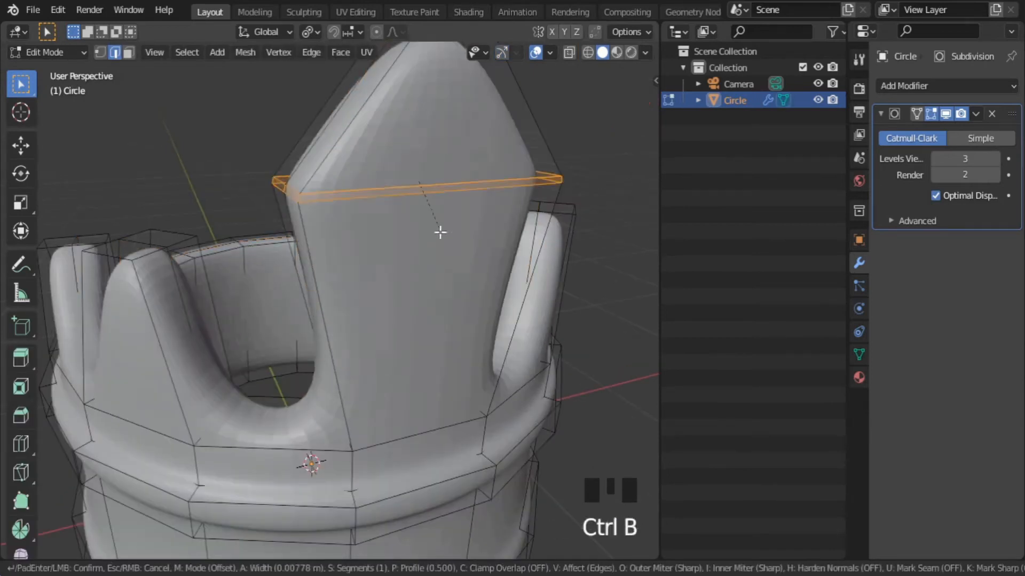
left_click(455, 285)
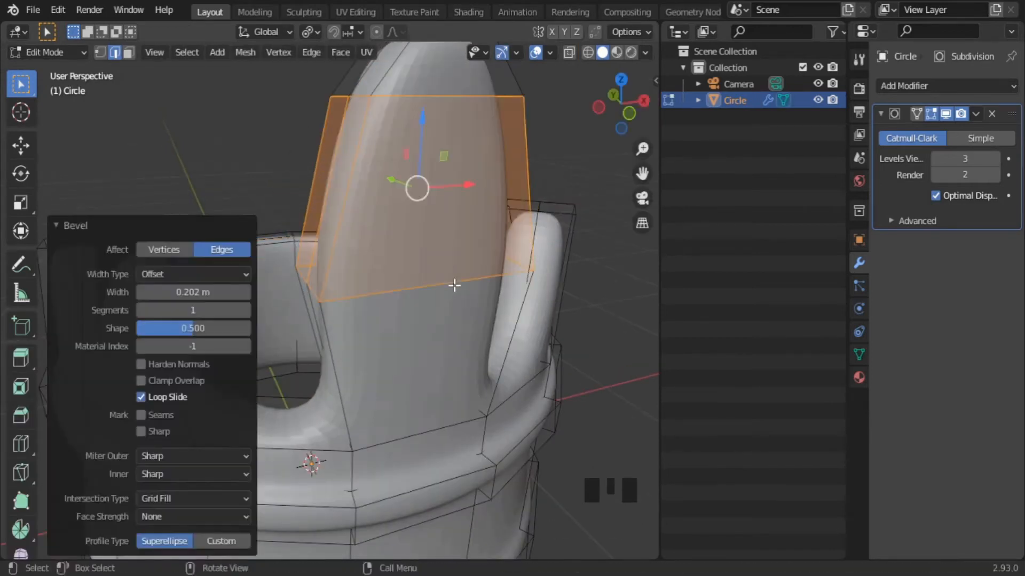
key("ctrl+z")
Bevel the tall plank's horizontal edge loop by about 0.02 m.
key("ctrl+b")
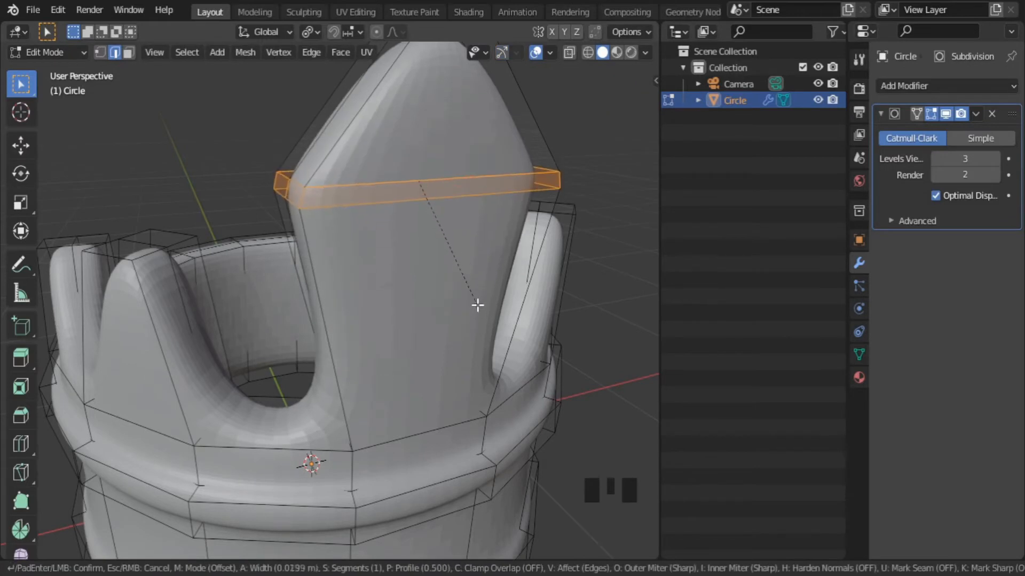
left_click(478, 305)
scroll(509, 374, "down", 2)
Hide the subdivision in the viewport to check the low-poly planks, and show it again.
left_click(945, 114)
left_click(489, 275)
scroll(421, 341, "down", 2)
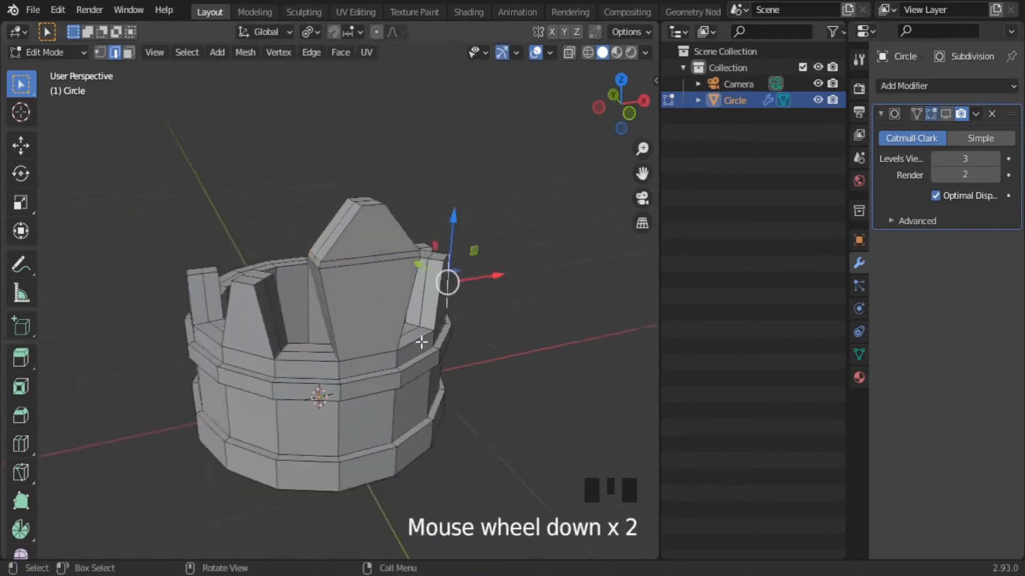
scroll(442, 353, "up", 2)
mouse_move(421, 341)
middle_mouse_down()
mouse_move(441, 352)
mouse_move(427, 354)
mouse_move(414, 323)
middle_mouse_up()
left_click(945, 114)
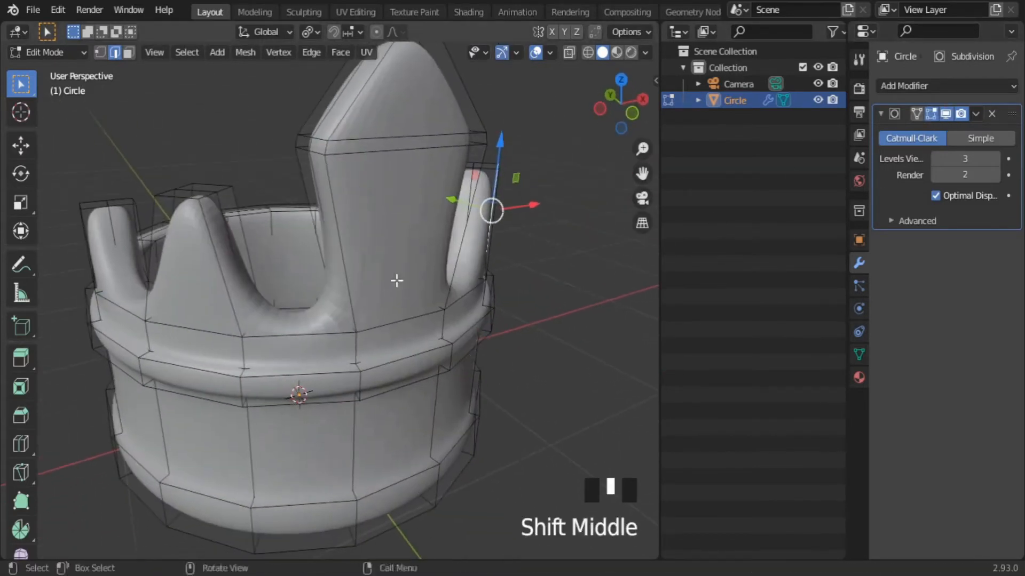
Add a loop cut near the base of the tall plank with a slide factor of 0.454.
key("ctrl+r")
left_click(363, 297)
left_click(370, 309)
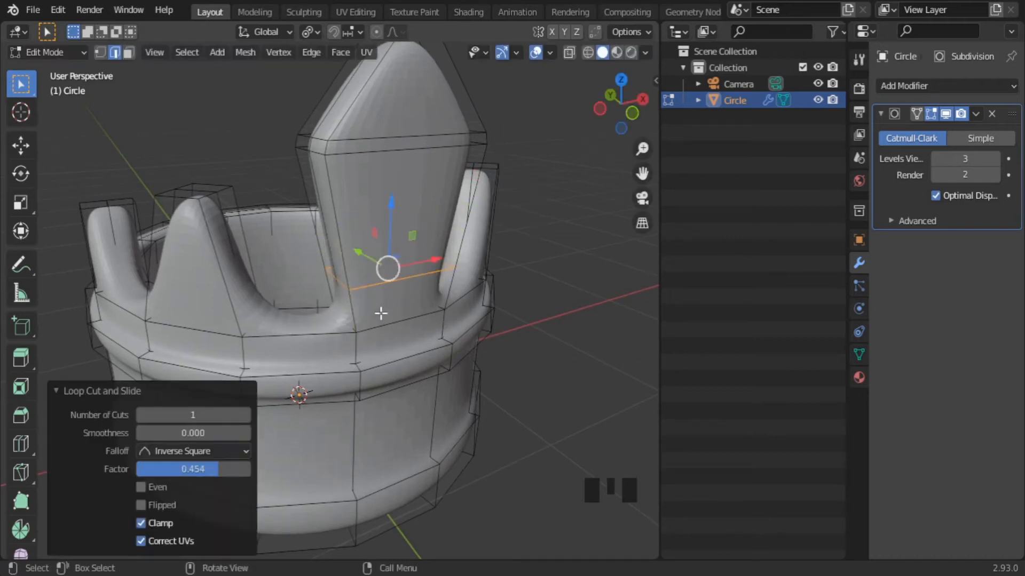
Move the face ring at the tall plank's base up about 0.04 m along Z.
left_click(386, 275, "alt")
key("g")
key("z")
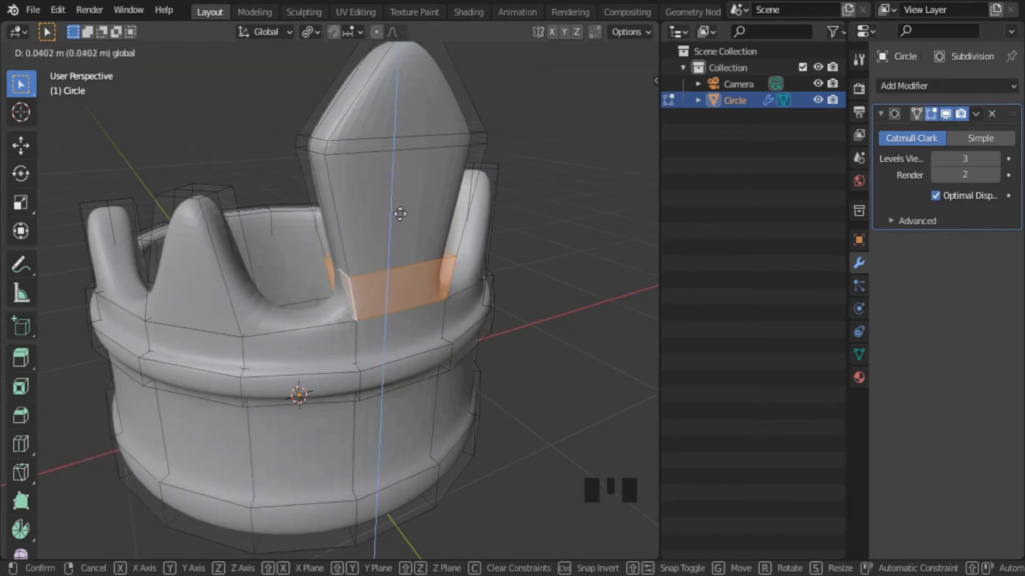
left_click(400, 214)
Try tightening the lower hoop with a loop cut, check the smoothed shape, and undo it.
middle_click_drag(400, 214, 377, 411)
key("Tab")
scroll(411, 366, "up", 3)
key("Tab")
scroll(393, 366, "up", 2)
middle_click_drag(393, 366, 453, 347, "shift")
scroll(453, 347, "up", 1)
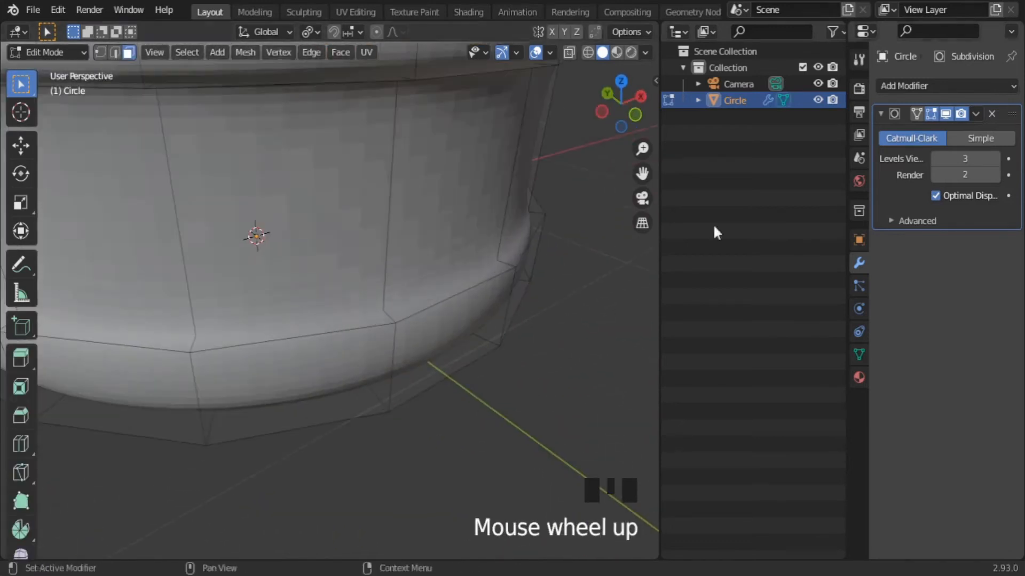
left_click(498, 274)
left_click(531, 360)
key("Tab")
middle_click_drag(530, 359, 497, 361)
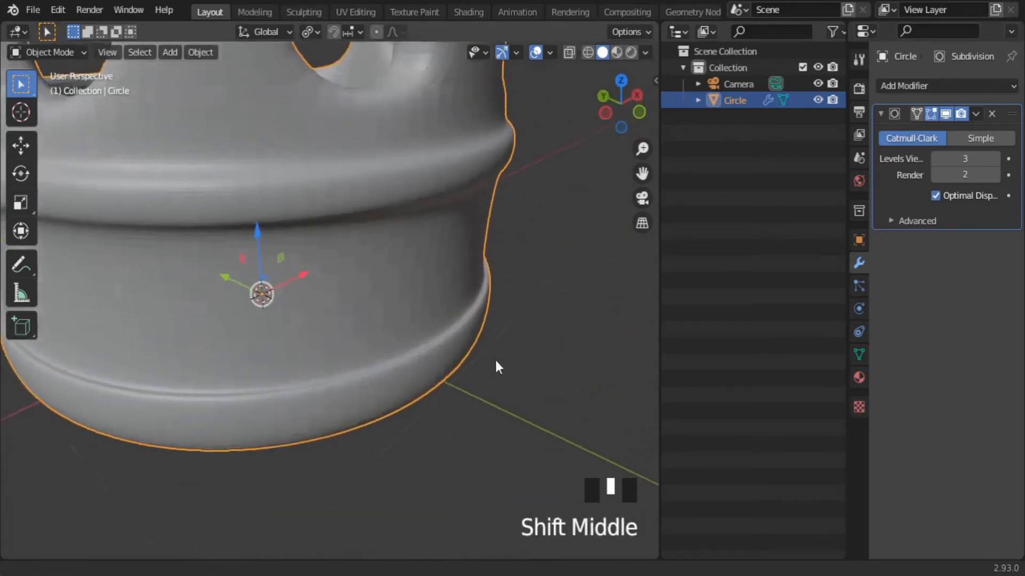
scroll(497, 357, "up", 2)
key("ctrl+z")
key("ctrl+z")
Add a loop cut around the lower hoop and check its smoothed shape.
key("ctrl+r")
left_click(479, 410)
key("Tab")
key("Tab")
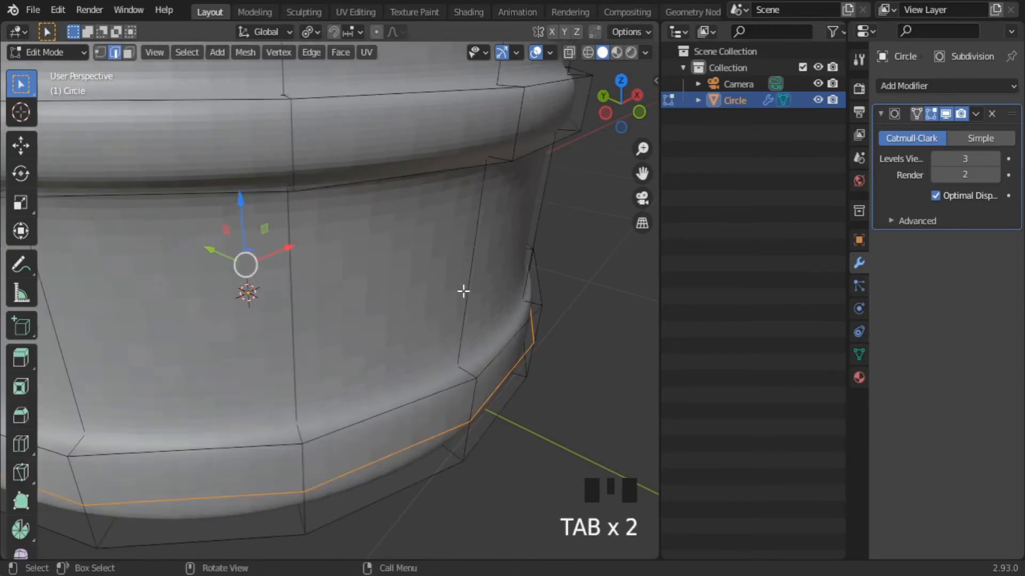
Add a centred loop cut around the body between the hoops and another around the upper hoop.
double_click(460, 290)
middle_click_drag(459, 289, 432, 225)
middle_click_drag(431, 224, 445, 317, "shift")
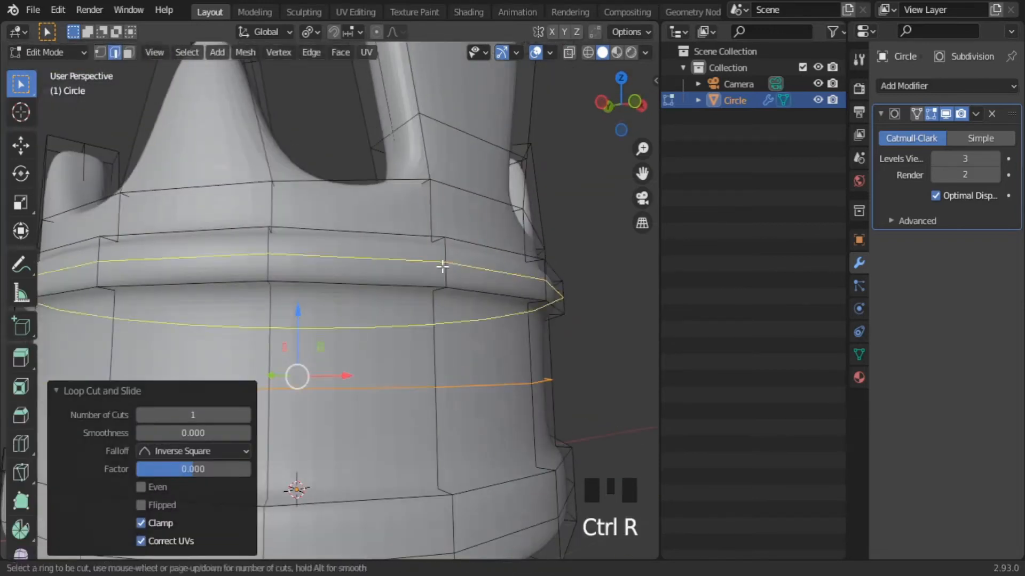
key("Tab")
middle_click_drag(419, 272, 457, 368)
key("Tab")
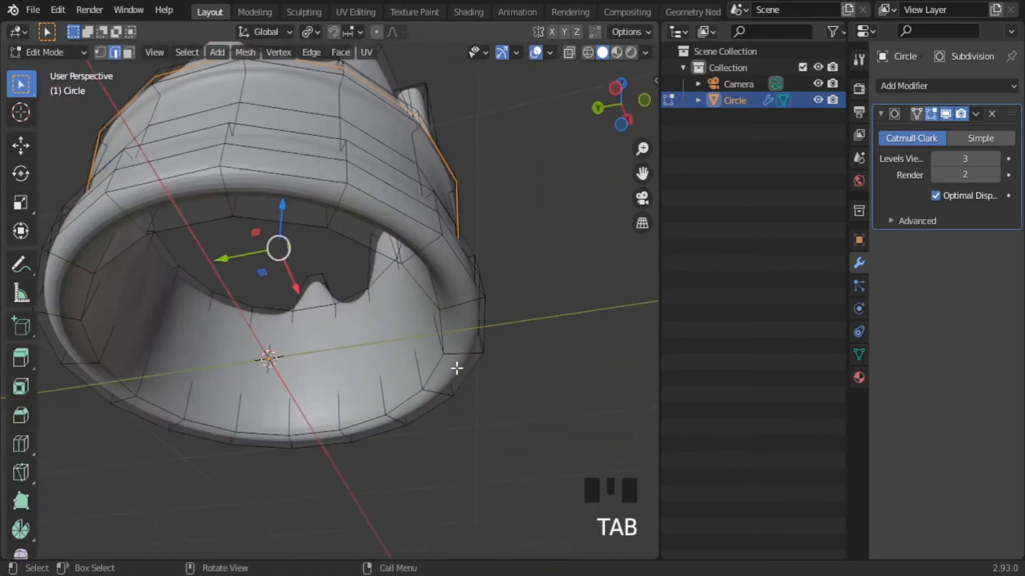
Add a loop cut around the barrel's bottom rim and check the smoothed result.
double_click(463, 358)
key("Tab")
middle_click_drag(524, 455, 464, 528)
scroll(458, 448, "down", 3)
left_click(454, 443)
middle_click_drag(421, 400, 366, 330)
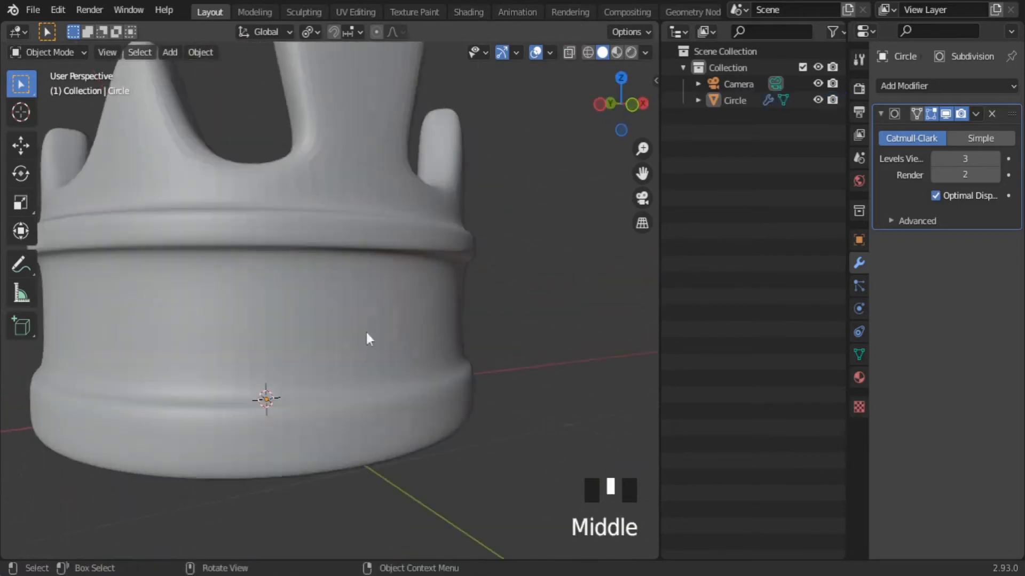
Apply Shade Smooth to the barrel.
left_click(349, 305)
right_click(338, 291)
left_click(332, 275)
left_click(574, 326)
Add a loop cut around the barrel just above the upper hoop and check the smoothed shape.
scroll(304, 282, "down", 3)
scroll(314, 388, "up", 2)
mouse_move(304, 282)
middle_mouse_down()
mouse_move(314, 388)
mouse_move(393, 339)
mouse_move(412, 294)
mouse_move(210, 277)
mouse_move(376, 381)
mouse_move(315, 354)
mouse_move(425, 385)
middle_mouse_up()
scroll(395, 340, "up", 2)
key("Tab")
key("Tab")
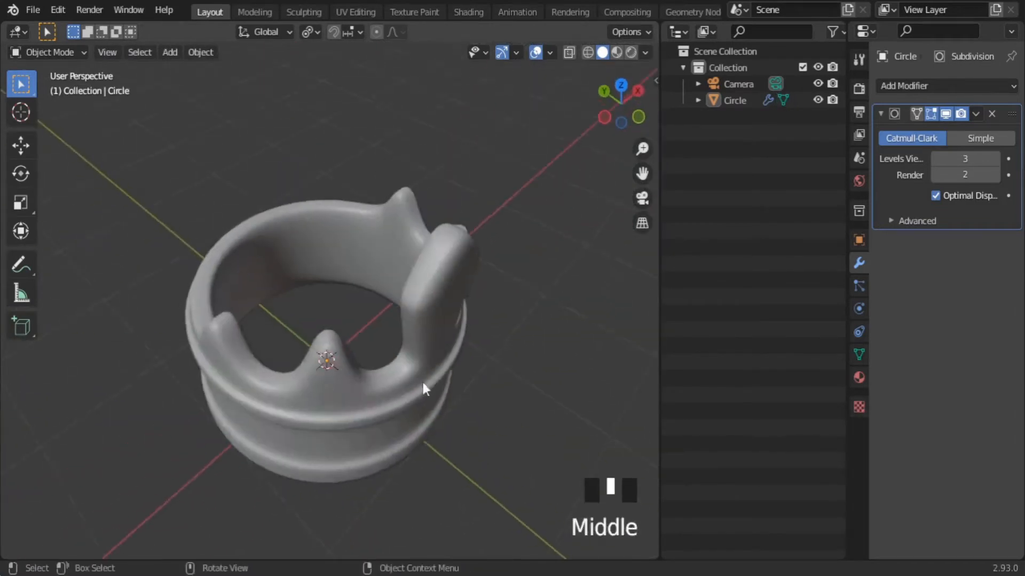
scroll(425, 384, "up", 2)
left_click(405, 344)
key("Tab")
scroll(407, 338, "up", 2)
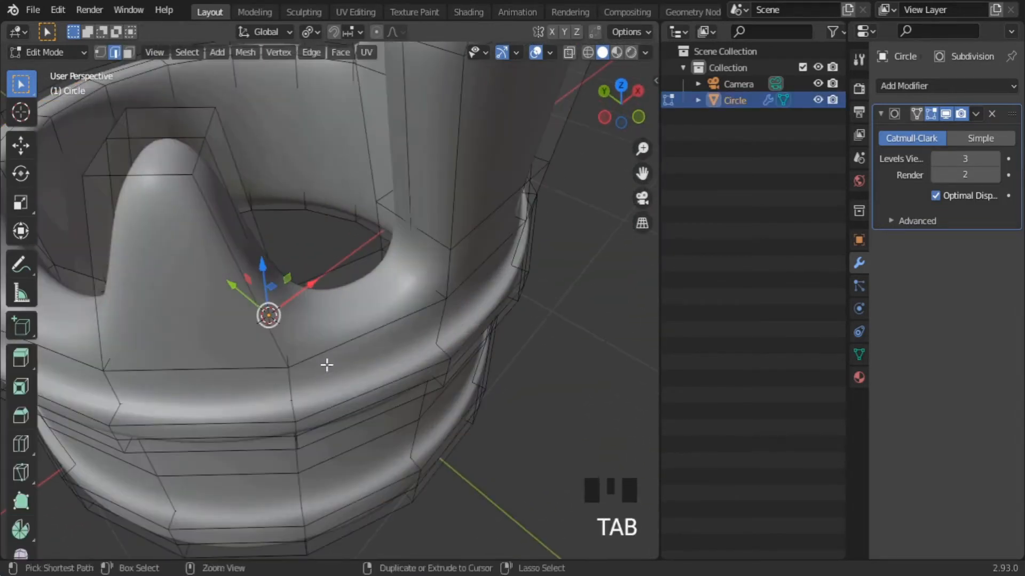
key("Tab")
middle_click_drag(440, 414, 416, 429, "shift")
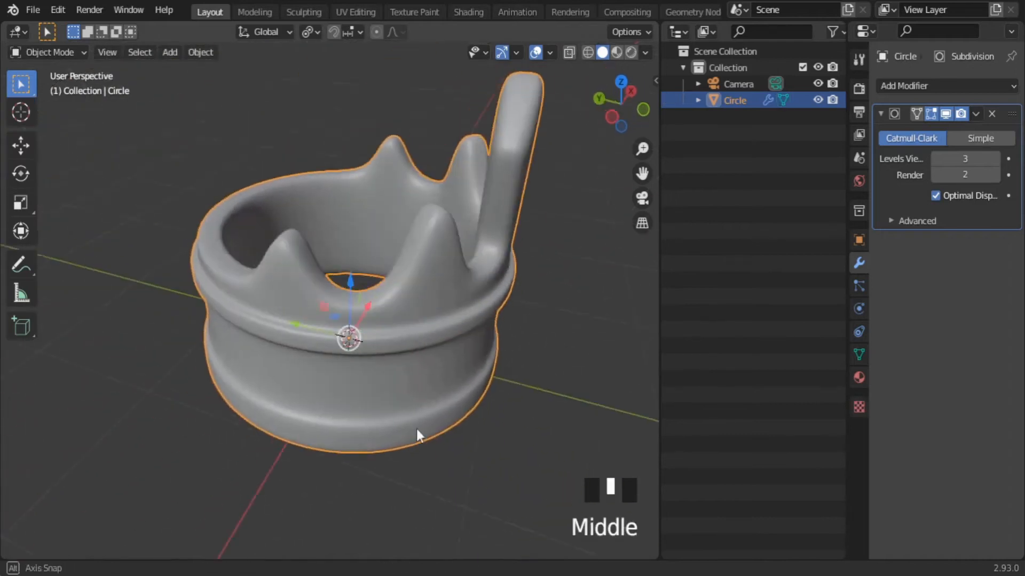
Add a loop cut around the body just above the lower hoop and inspect the smoothed barrel.
scroll(416, 429, "up", 2)
middle_click_drag(441, 385, 347, 352, "shift")
scroll(348, 352, "up", 3)
key("Tab")
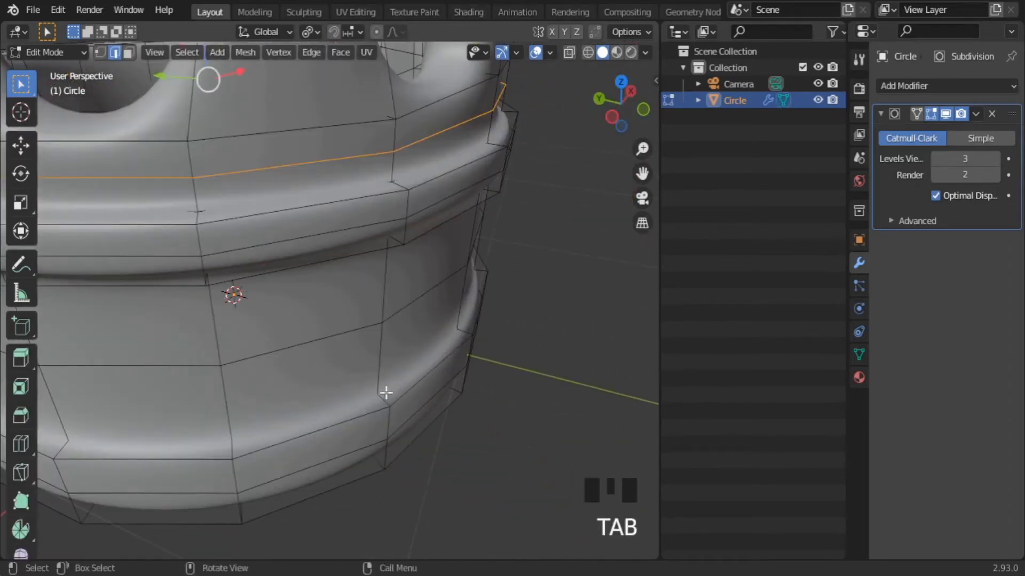
double_click(368, 379)
key("Tab")
scroll(447, 416, "down", 4)
middle_click_drag(442, 410, 341, 352)
middle_click_drag(341, 331, 347, 377, "shift")
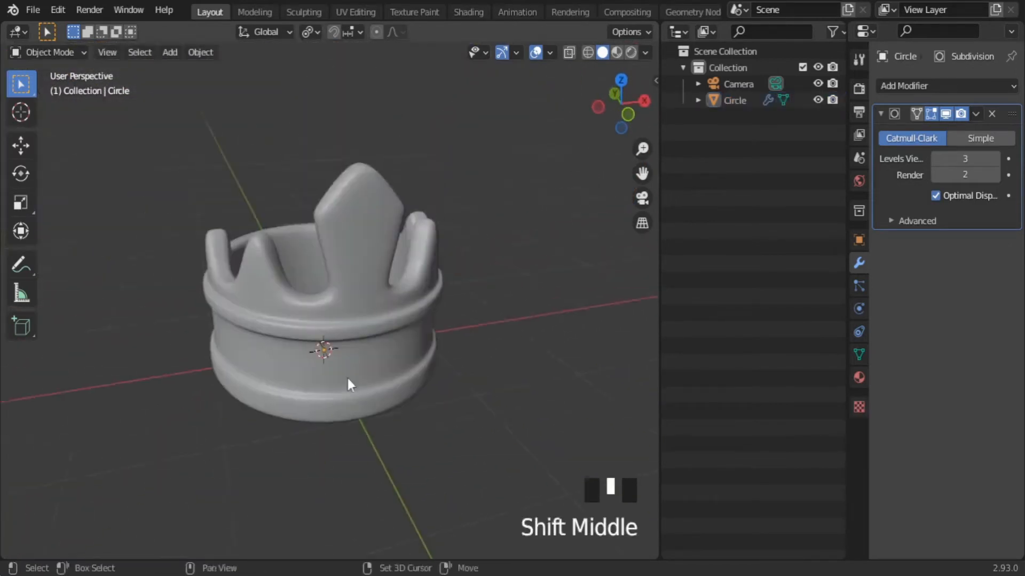
Select the narrow side faces at the tall plank's widest point and move them slightly toward the barrel's interior.
scroll(368, 331, "up", 3)
middle_click_drag(383, 280, 387, 329, "shift")
key("Tab")
middle_click_drag(417, 359, 350, 322, "shift")
middle_click_drag(345, 236, 267, 271)
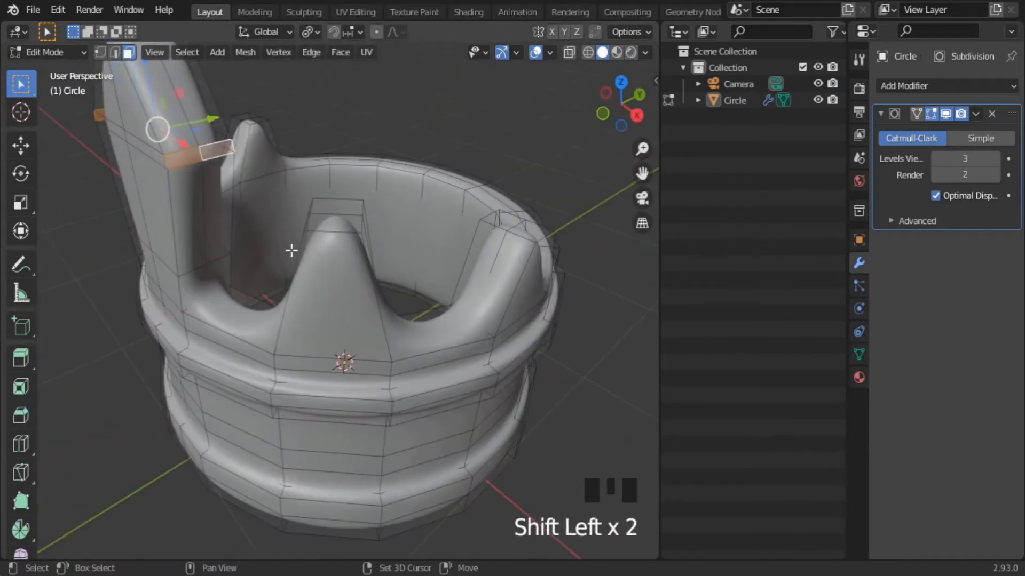
key("KP_7")
scroll(362, 356, "up", 2)
middle_click_drag(365, 353, 396, 222, "shift")
scroll(396, 222, "up", 1)
left_click_drag(292, 293, 295, 283)
key("Tab")
left_click(453, 428)
scroll(494, 283, "down", 3)
Set the transform orientation to Normal and move the top faces of the front-right plank inward.
middle_click_drag(454, 428, 425, 241)
left_click(425, 241)
key("KP_7")
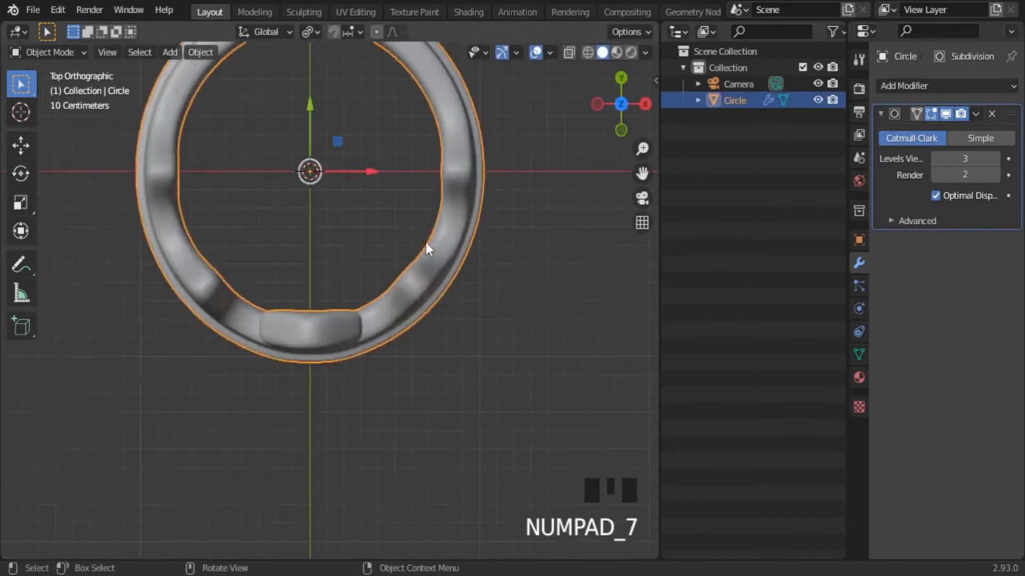
key("Tab")
scroll(536, 327, "up", 4)
middle_click_drag(539, 327, 535, 384, "shift")
left_click(518, 348)
left_click(492, 318, "shift")
left_click(270, 32)
left_click(271, 114)
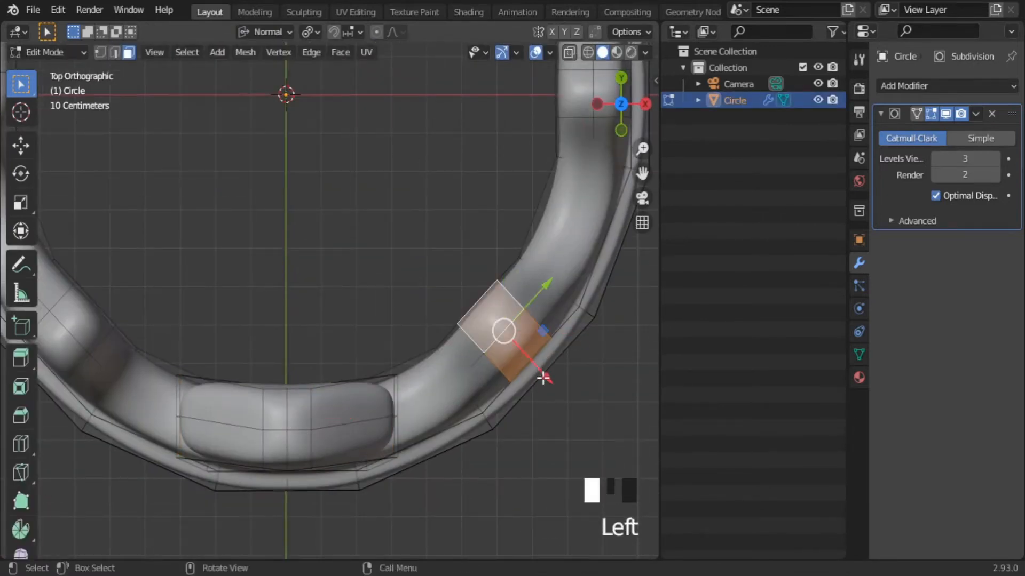
left_click_drag(543, 378, 527, 365)
key("ctrl+z")
left_click(337, 104)
Select both top faces of the right side plank and move them inward along X.
middle_click_drag(540, 284, 460, 436, "shift")
left_click(499, 246)
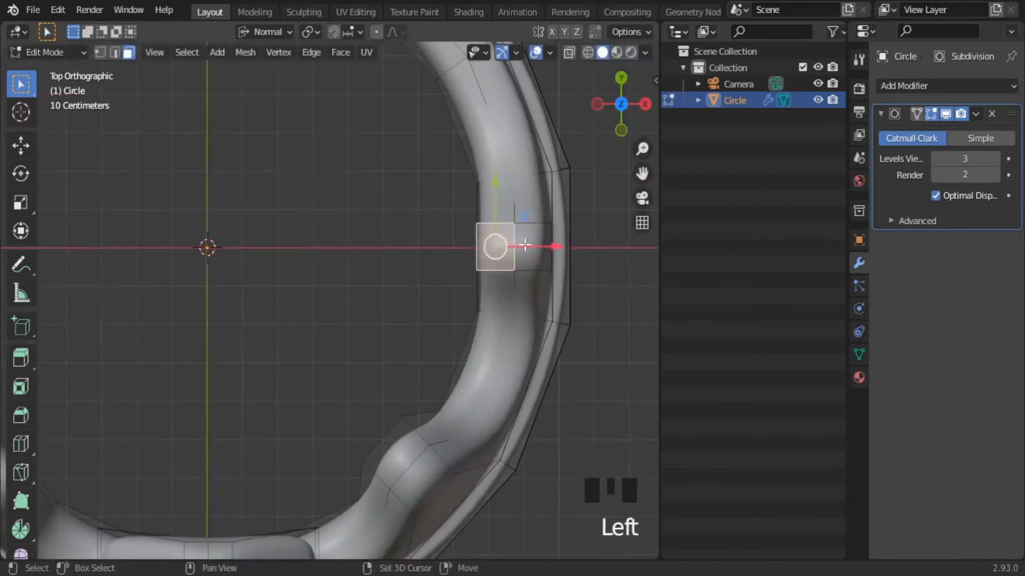
left_click(524, 246, "shift")
left_click_drag(569, 246, 556, 246)
Move the top faces of the front-left plank and the left side plank toward the barrel's centre.
middle_click_drag(370, 334, 587, 162, "shift")
scroll(414, 224, "up", 2)
left_click(224, 284)
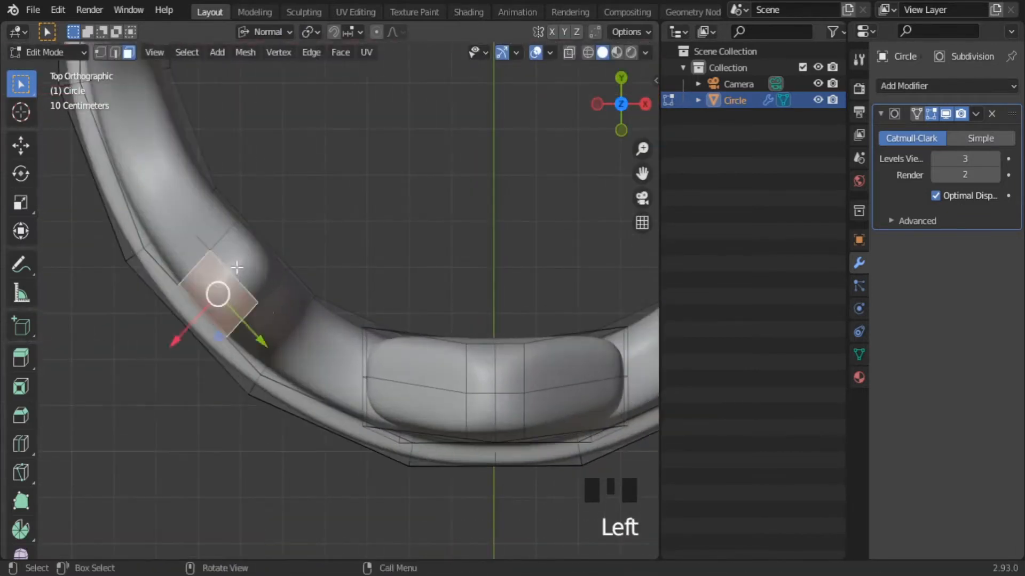
left_click(198, 319)
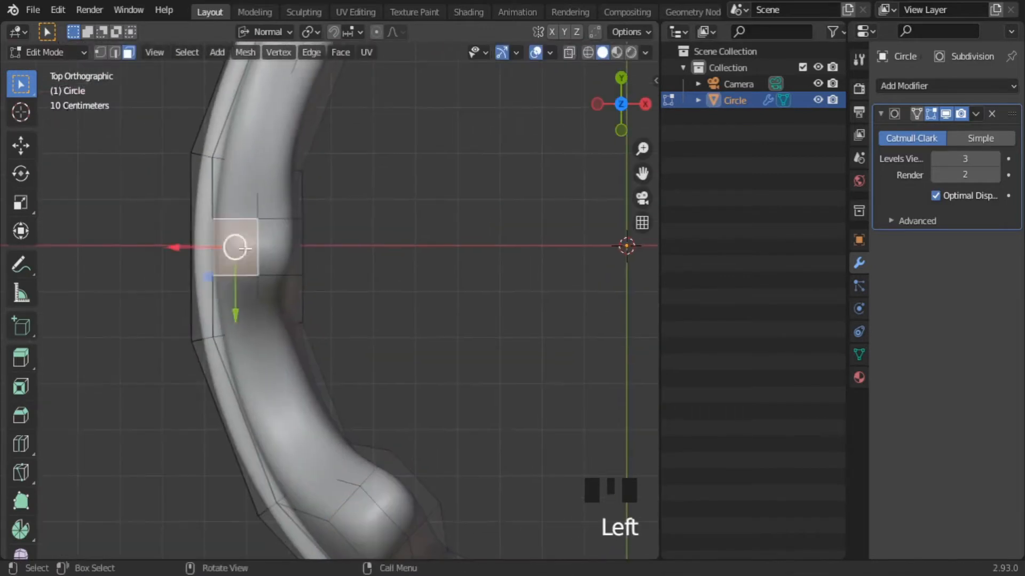
left_click_drag(233, 245, 408, 318)
scroll(408, 317, "down", 1)
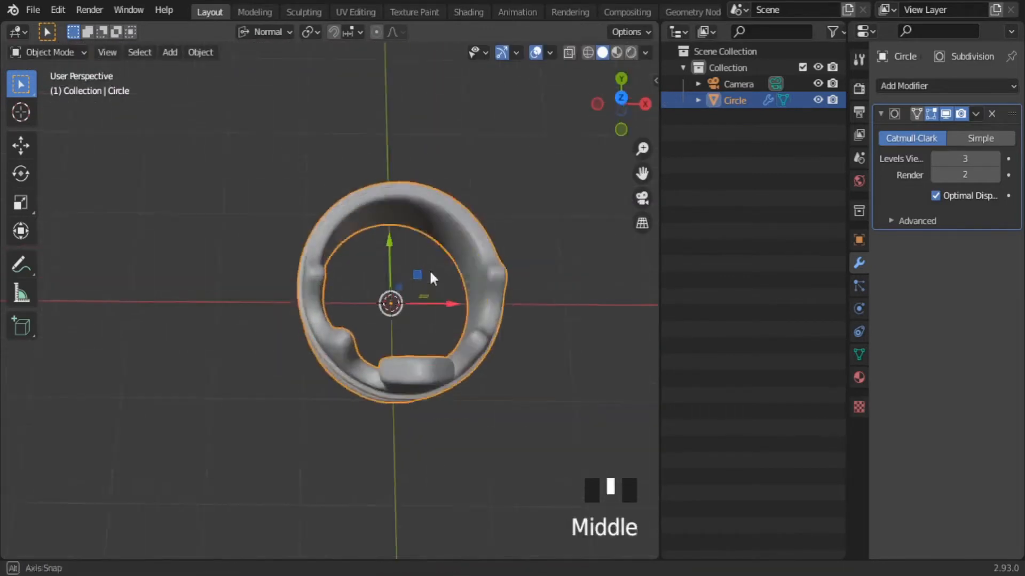
Move the left side plank's top faces slightly back outward in the top view.
middle_click_drag(429, 270, 386, 322)
scroll(386, 321, "up", 2)
key("KP_7")
key("Tab")
scroll(241, 232, "up", 2)
middle_click_drag(240, 232, 287, 314, "shift")
left_click_drag(157, 221, 150, 221)
left_click_drag(154, 220, 151, 219)
Select the right side plank's top faces and move them slightly back outward.
middle_click_drag(534, 244, 190, 272, "shift")
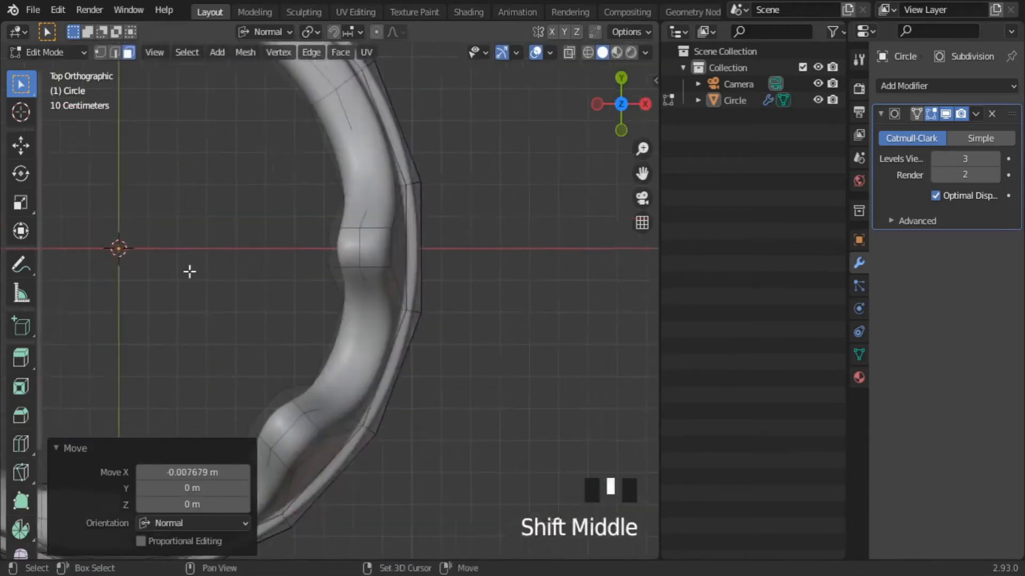
scroll(240, 256, "up", 2)
left_click(354, 226)
left_click(393, 224, "shift")
left_click_drag(444, 222, 448, 223)
Select the front-right plank's top faces and move them slightly back outward along their normal orientation.
middle_click_drag(451, 405, 506, 239, "shift")
left_click(336, 339)
left_click(304, 305, "shift")
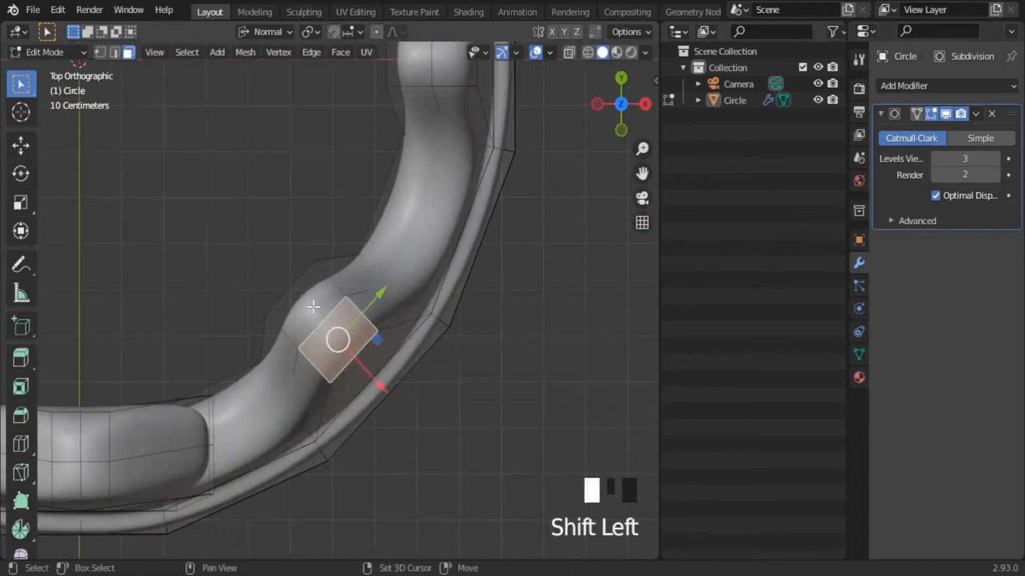
left_click_drag(374, 373, 382, 381)
Move the front-left plank's top faces slightly outward and save the file.
middle_click_drag(293, 434, 660, 340, "shift")
left_click(190, 252)
left_click(217, 218, "shift")
left_click_drag(158, 291, 157, 293)
key("Tab")
scroll(357, 251, "down", 5)
middle_click_drag(357, 256, 394, 278, "shift")
scroll(427, 222, "up", 2)
scroll(402, 287, "up", 3)
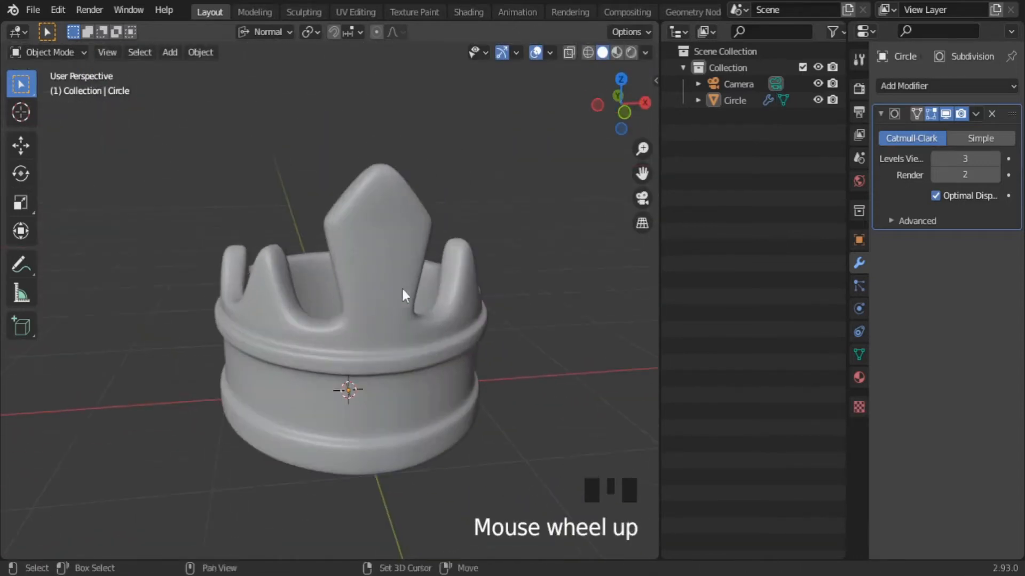
left_click(33, 10)
left_click(52, 117)
Bevel the short centre edge on the tall plank's front face with one segment and a width of about 0.07 m.
middle_click_drag(445, 376, 466, 286, "shift")
left_click(383, 297)
mouse_move(383, 299)
middle_mouse_down("shift")
mouse_move(399, 315)
mouse_move(376, 316)
mouse_move(404, 300)
middle_mouse_up("shift")
key("Tab")
scroll(401, 306, "up", 2)
scroll(389, 298, "up", 2)
left_click(423, 346)
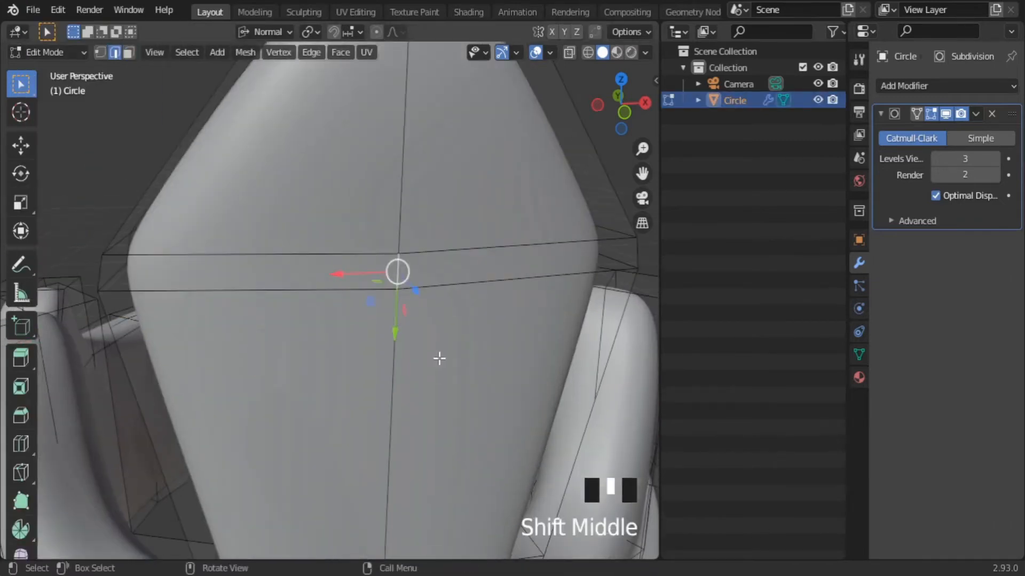
left_click(491, 414)
Select the bevelled area's upper and lower edges and scale them apart vertically in the front view.
scroll(463, 377, "down", 3)
key("KP_1")
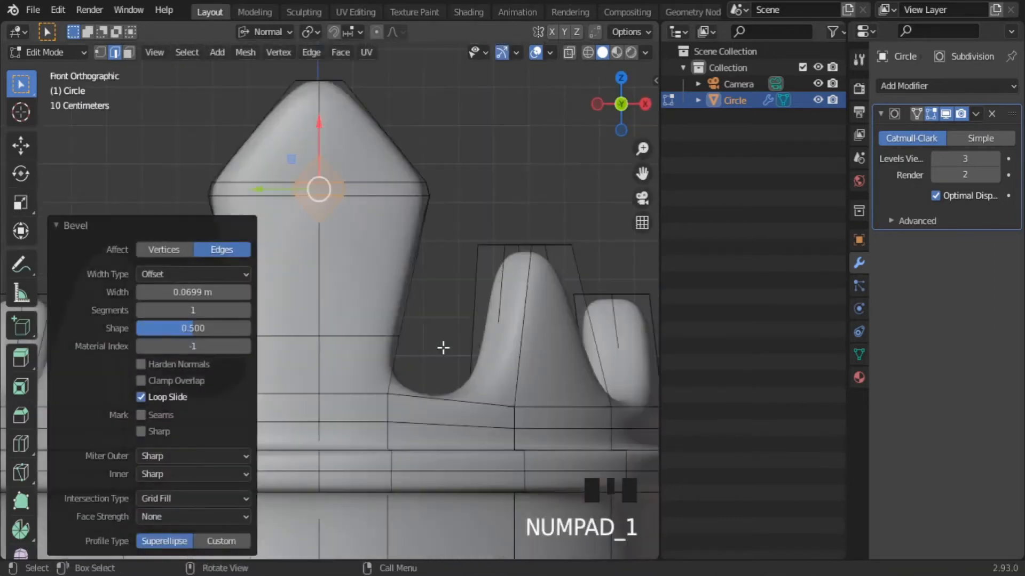
scroll(443, 347, "up", 3)
middle_click_drag(414, 235, 478, 354, "shift")
scroll(478, 354, "up", 3)
middle_click_drag(483, 315, 416, 295, "shift")
left_click(417, 295, "shift")
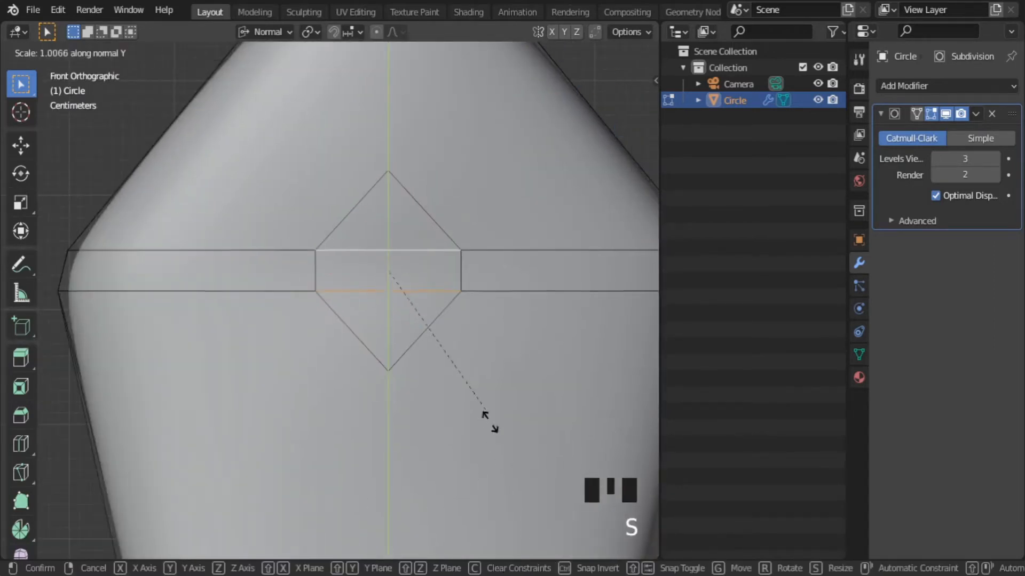
left_click(549, 130)
Select the faces forming the hexagon on the tall plank and scale them by 1.393.
key("3")
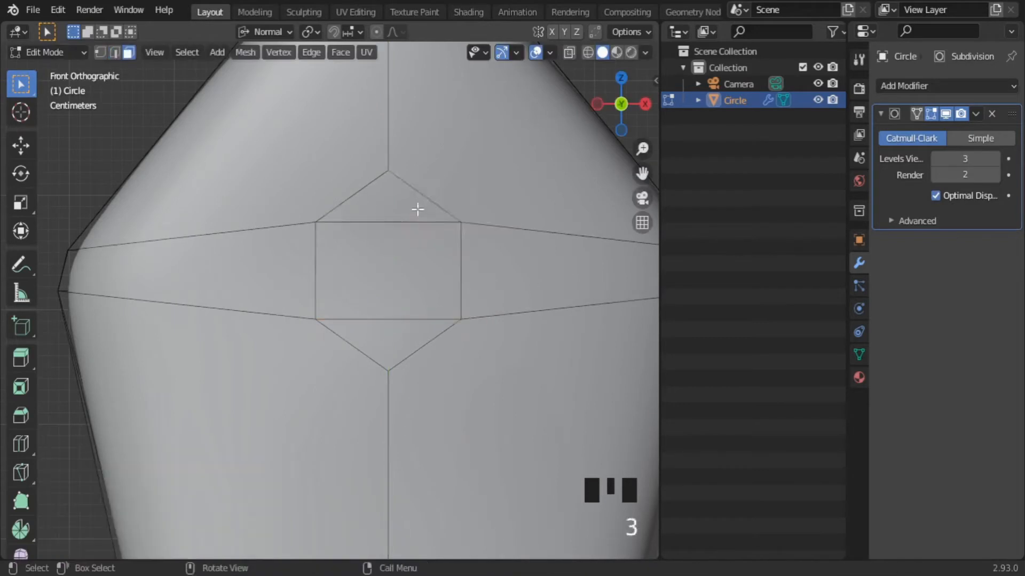
scroll(464, 350, "down", 1)
key("s")
left_click(461, 290)
scroll(414, 231, "down", 3)
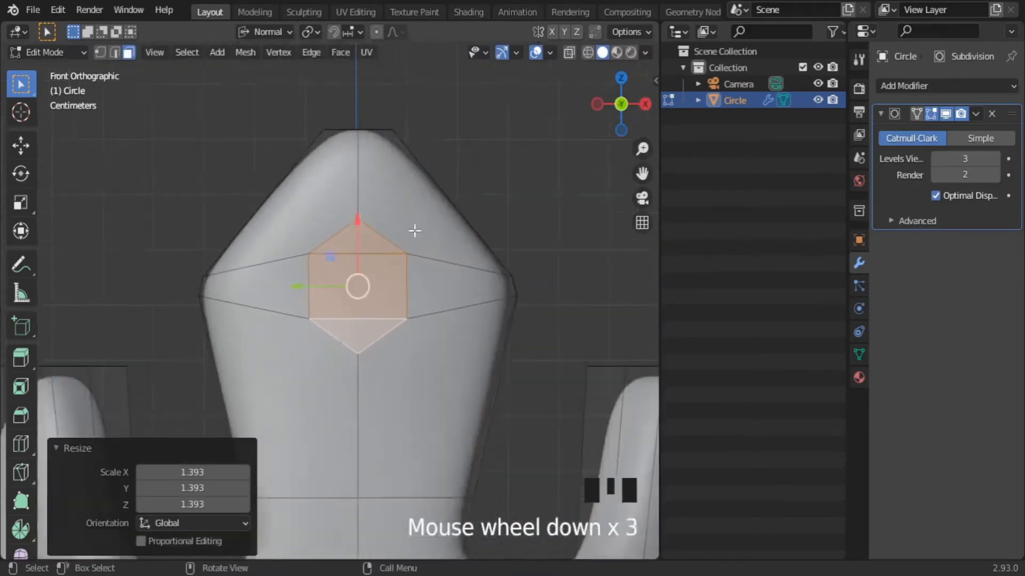
Move the hexagonal faces along the plank by about 0.028 m and scale them by 1.154.
left_click_drag(363, 251, 363, 244)
key("s")
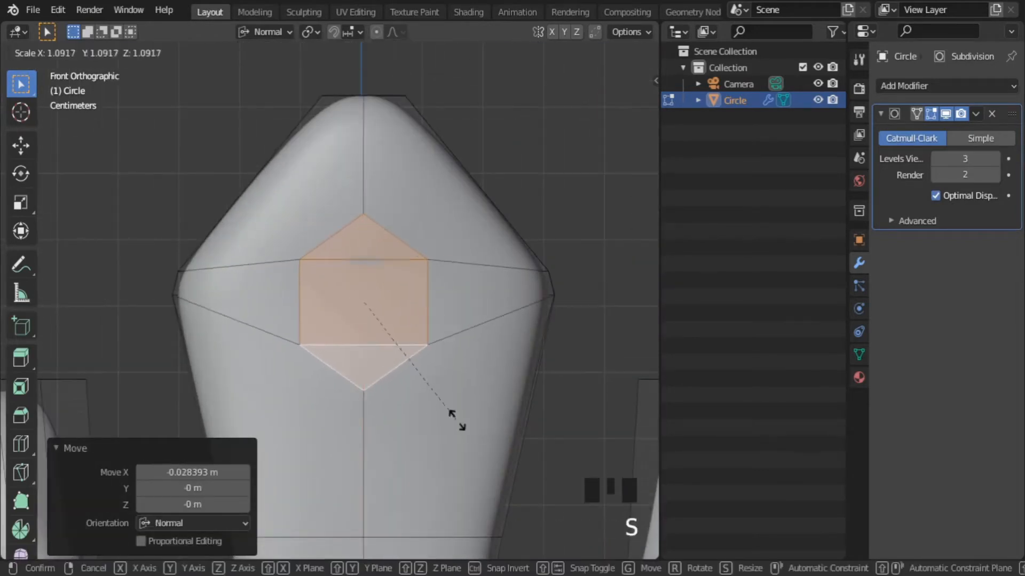
left_click(460, 424)
Hide the Subdivision modifier in the viewport and flatten the hexagonal faces with a scale of 0 along their normal.
scroll(427, 390, "down", 3)
middle_click_drag(363, 327, 423, 368)
scroll(423, 368, "down", 2)
left_click(538, 388)
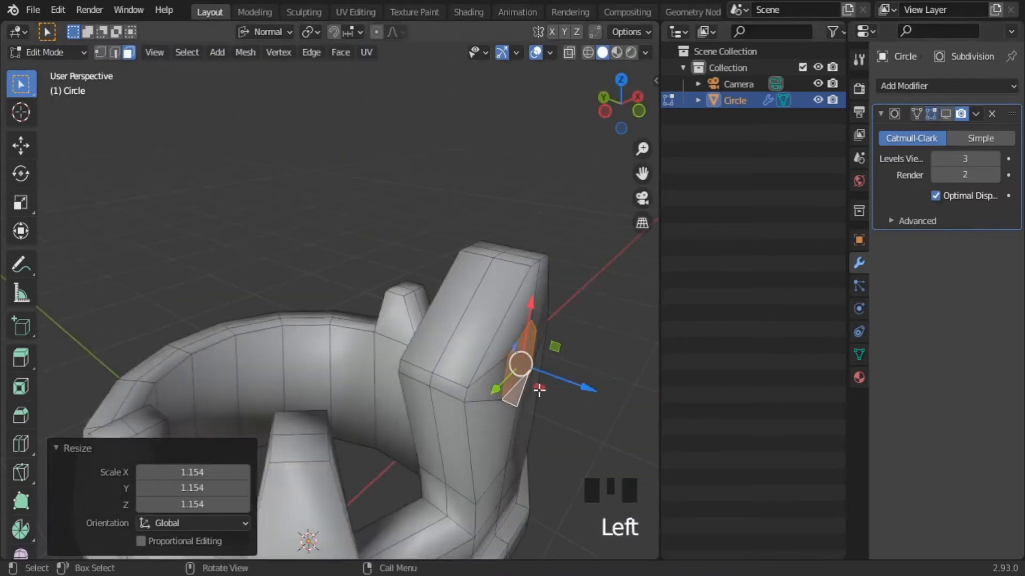
key("KP_3")
scroll(347, 305, "up", 7)
Adjust the flattened faces' depth along their normal in the side view and show the subdivision in the viewport again.
left_click_drag(231, 252, 206, 251)
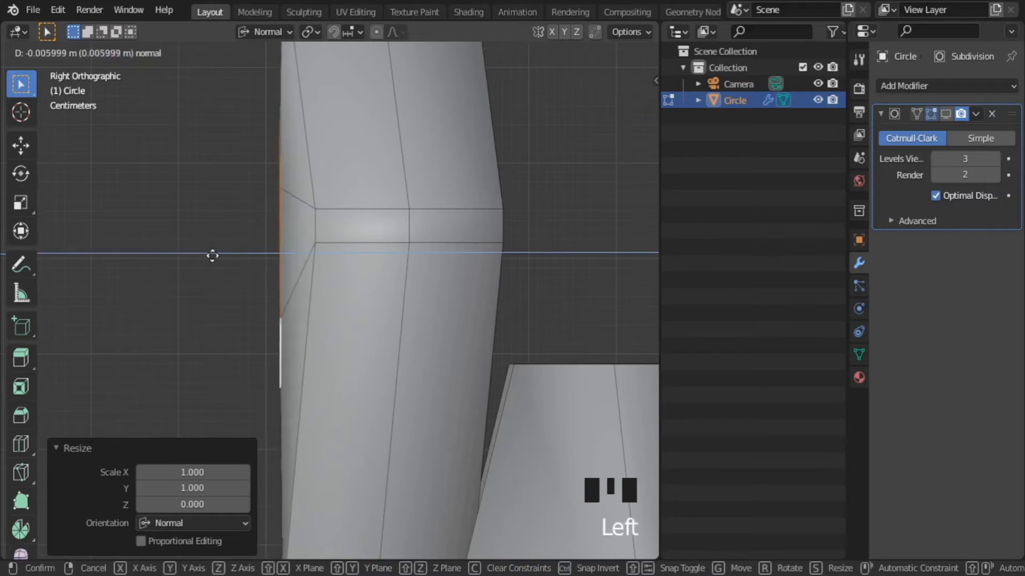
left_click_drag(342, 241, 341, 241)
scroll(267, 246, "down", 3)
scroll(183, 249, "up", 3)
left_click_drag(220, 254, 215, 256)
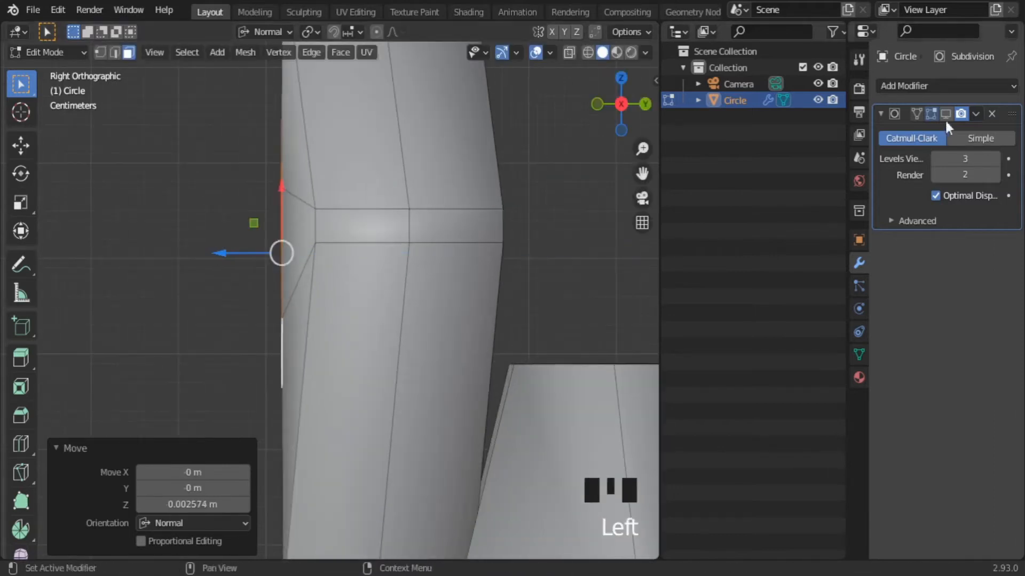
left_click(946, 114)
key("Tab")
scroll(269, 323, "down", 4)
scroll(516, 370, "up", 1)
middle_click_drag(269, 323, 391, 354)
Move the hexagonal faces lower on the tall plank in the front view and scale them up.
key("Tab")
scroll(441, 334, "up", 2)
scroll(466, 352, "down", 5)
key("KP_1")
scroll(424, 318, "down", 2)
scroll(423, 318, "up", 4)
left_click_drag(361, 198, 364, 232)
key("s")
scroll(499, 297, "down", 5)
Shift the hexagonal faces slightly along their normal and check the plank's smoothed surface.
middle_click_drag(499, 297, 370, 348)
scroll(371, 347, "up", 3)
key("KP_3")
scroll(435, 347, "up", 5)
left_click_drag(208, 275, 207, 272)
middle_click_drag(207, 272, 425, 331)
scroll(416, 352, "up", 3)
left_click(892, 184)
left_click_drag(428, 327, 423, 324)
key("Tab")
scroll(442, 400, "down", 3)
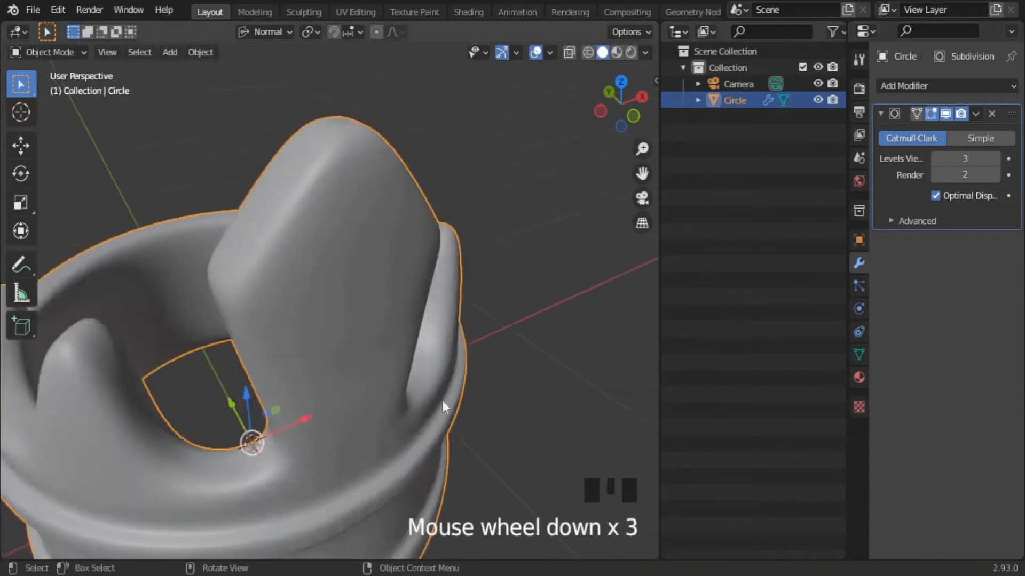
Hide the Subdivision modifier in the viewport and extrude the hexagonal faces about 0.041 m into the tall plank.
middle_click_drag(442, 400, 446, 383)
scroll(446, 383, "up", 5)
key("Tab")
scroll(435, 378, "down", 2)
scroll(434, 378, "up", 1)
left_click(945, 114)
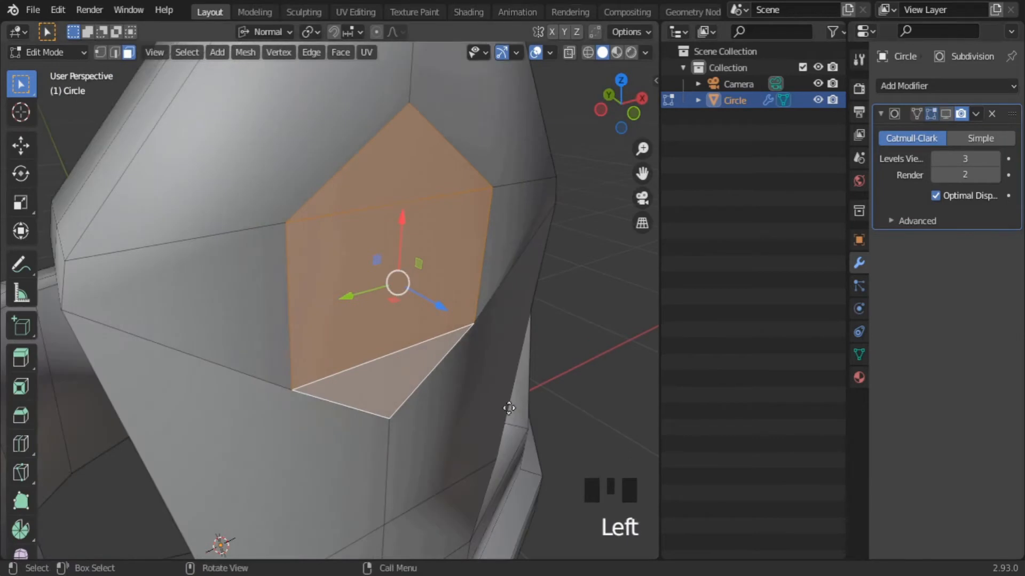
key("e")
left_click(491, 388)
Scale the recess floor to about 0.78 in the front view, nudge it slightly, and show the subdivision again.
key("KP_1")
key("s")
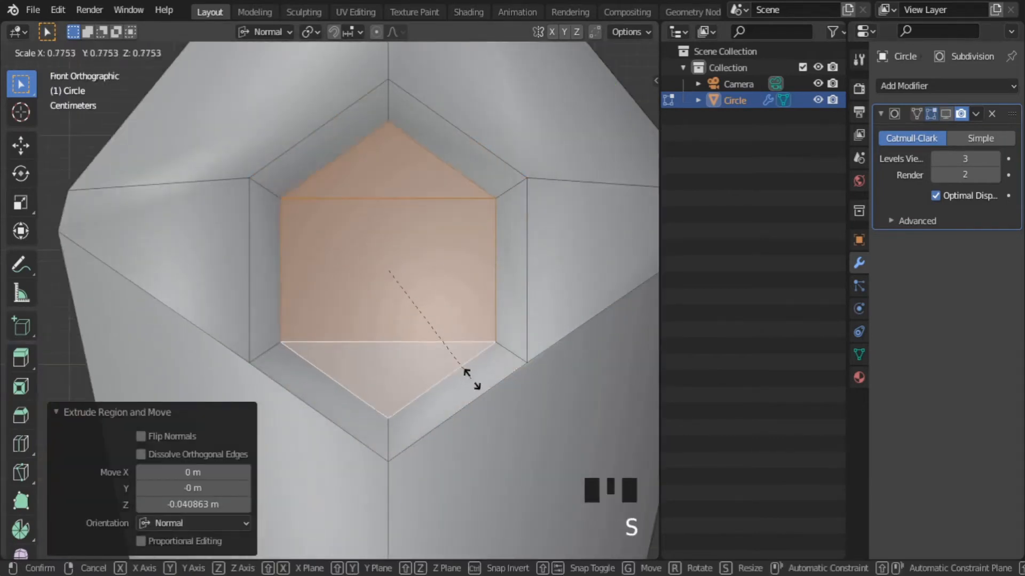
left_click(476, 380)
middle_click_drag(477, 380, 422, 307)
left_click_drag(422, 304, 427, 303)
key("Tab")
left_click(945, 114)
middle_click_drag(405, 331, 385, 359)
scroll(373, 382, "down", 6)
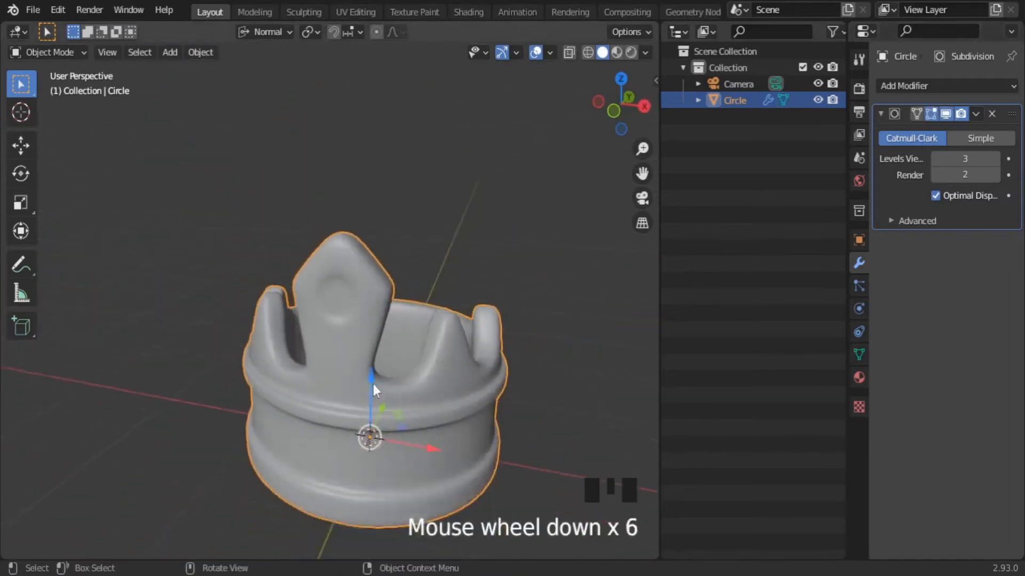
Grow the selection from the recess floor to its side walls and scale the whole recess up in the front view.
scroll(373, 383, "up", 7)
key("Tab")
scroll(419, 363, "down", 5)
scroll(418, 363, "up", 6)
left_click(389, 320)
key("ctrl+KP_Add")
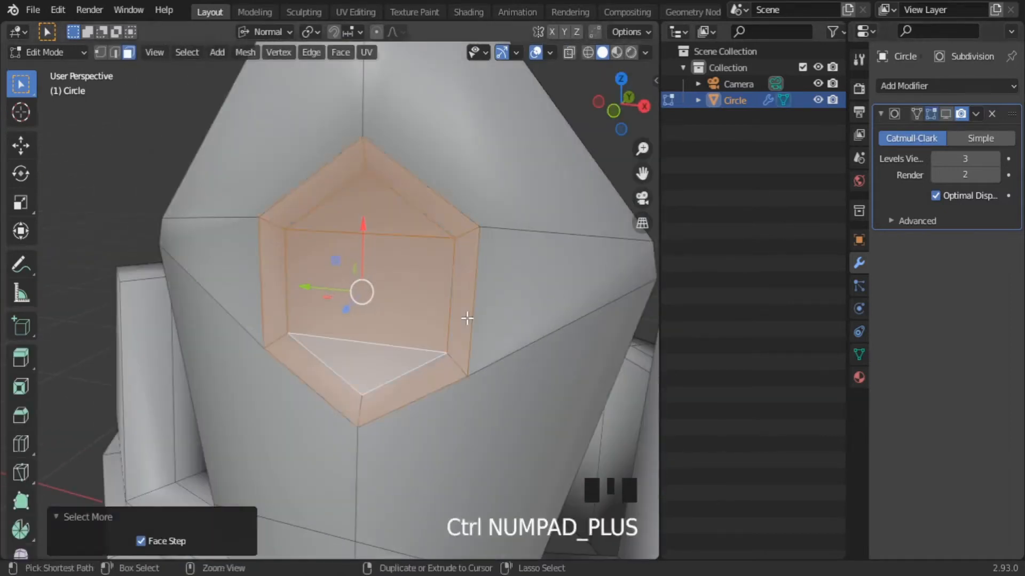
key("KP_1")
scroll(403, 357, "down", 2)
key("s")
left_click(434, 368)
Move the recess about 0.028 m lower on the plank and scale it to 0.96.
left_click_drag(357, 226, 357, 242)
key("s")
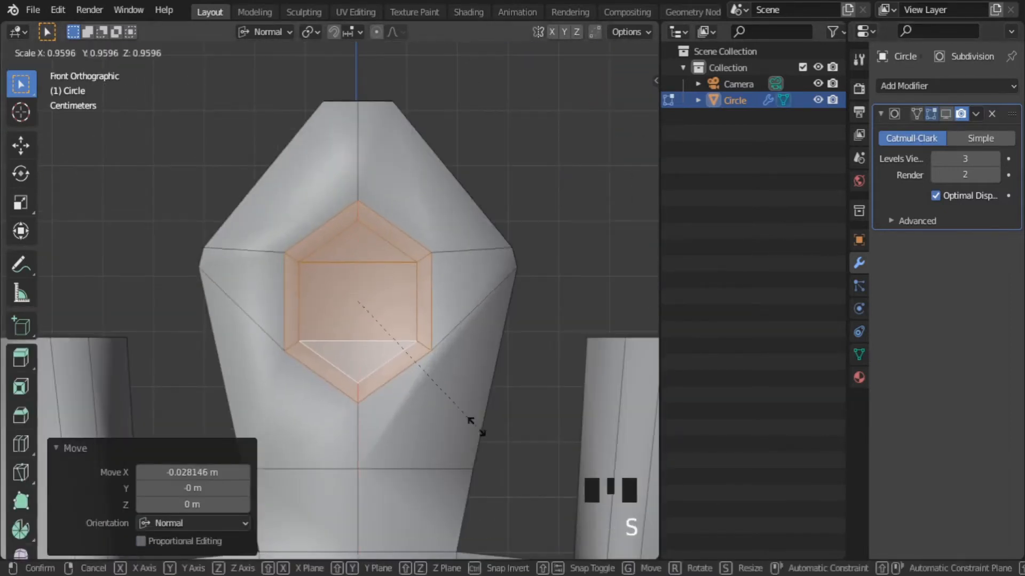
left_click(478, 426)
Move the recess faces about 0.009 m outward along their normal in the side view.
scroll(459, 411, "down", 3)
middle_click_drag(434, 393, 171, 393)
key("KP_3")
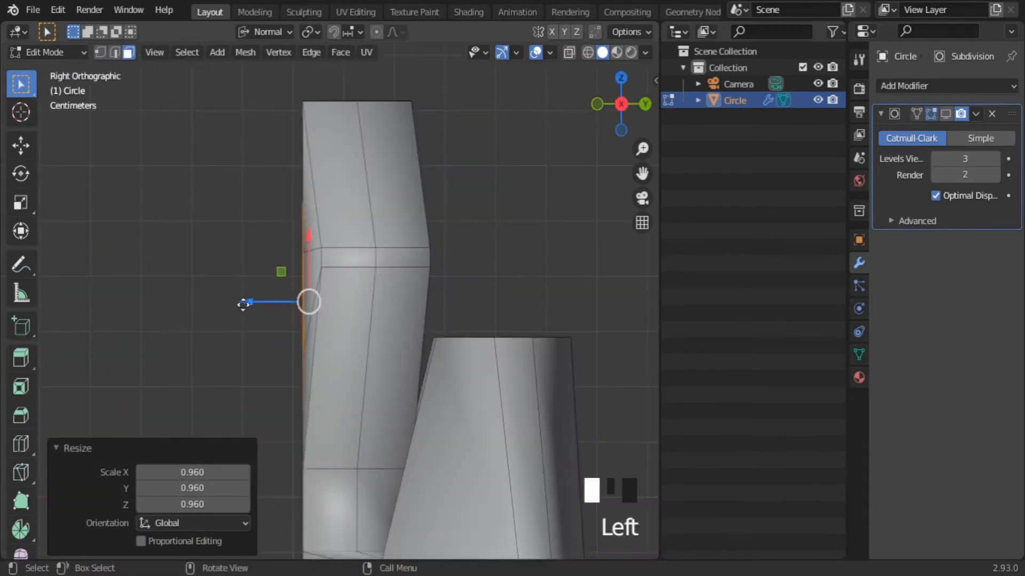
left_click_drag(243, 304, 239, 303)
scroll(506, 405, "up", 5)
middle_click_drag(305, 371, 407, 369)
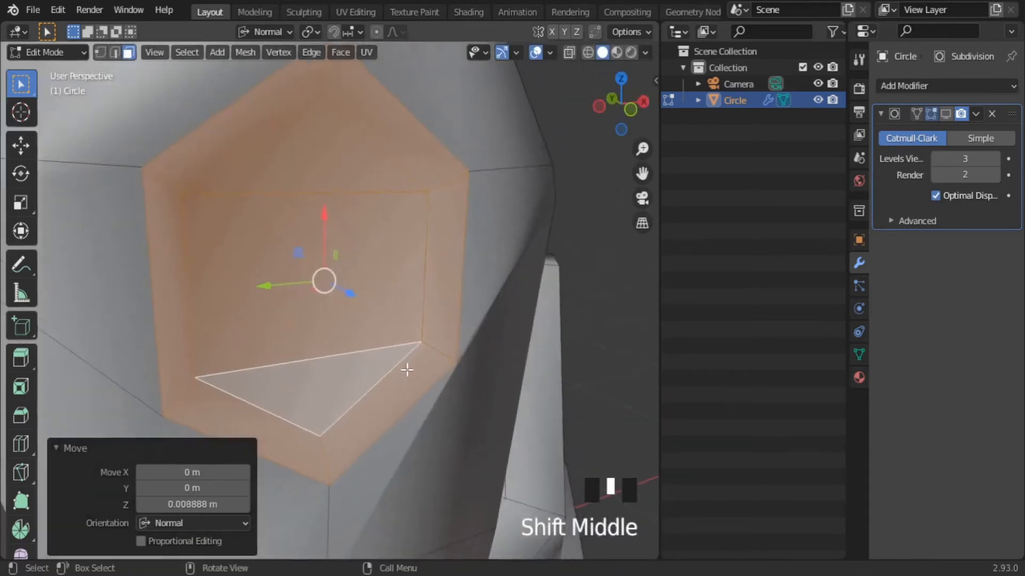
Try beveling the rim, floor and corner edges of the hexagonal recess, check the smoothed plank and undo the bevel.
left_click(576, 263)
key("2")
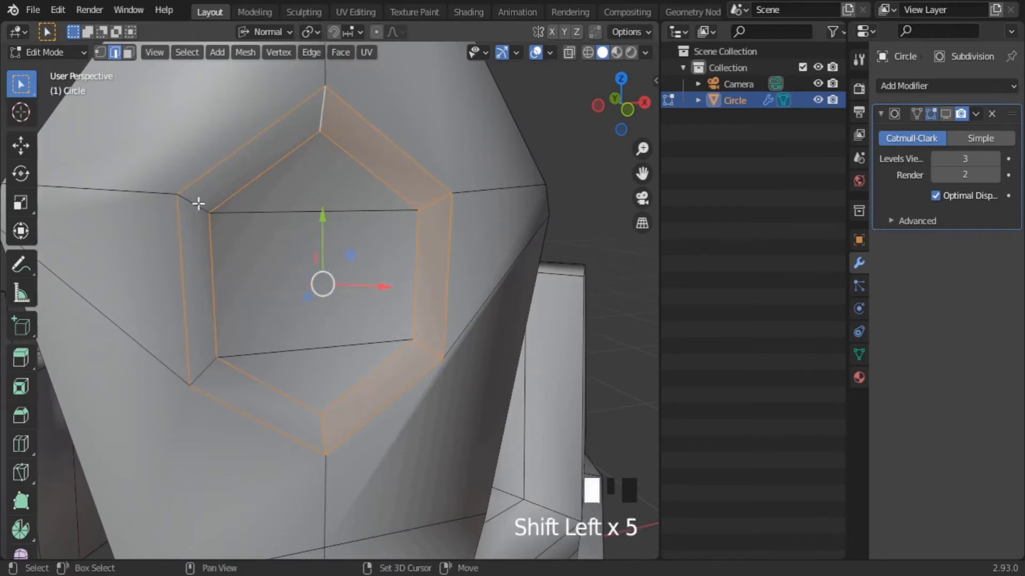
key("ctrl+b")
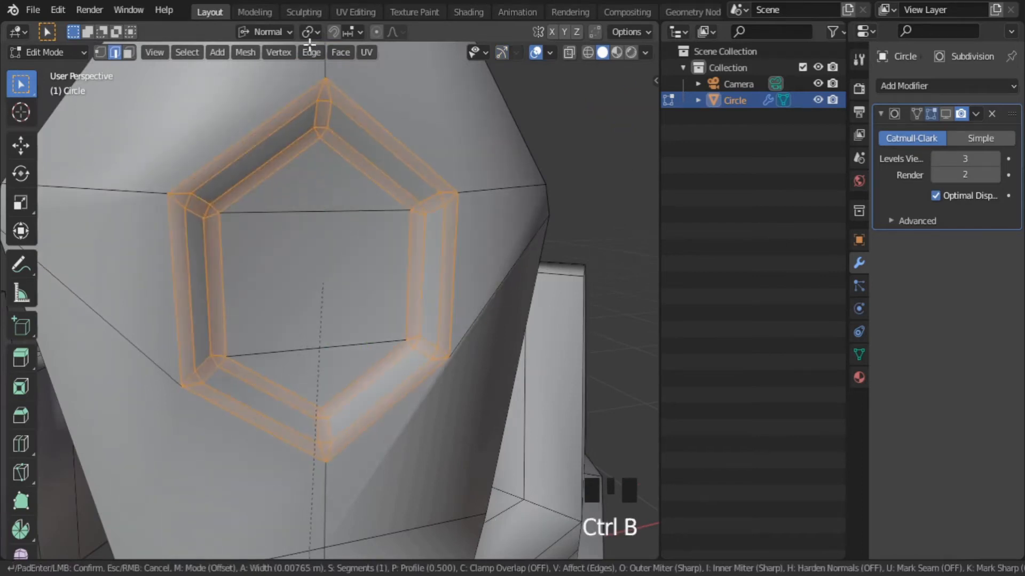
left_click(310, 45)
left_click(946, 115)
key("Tab")
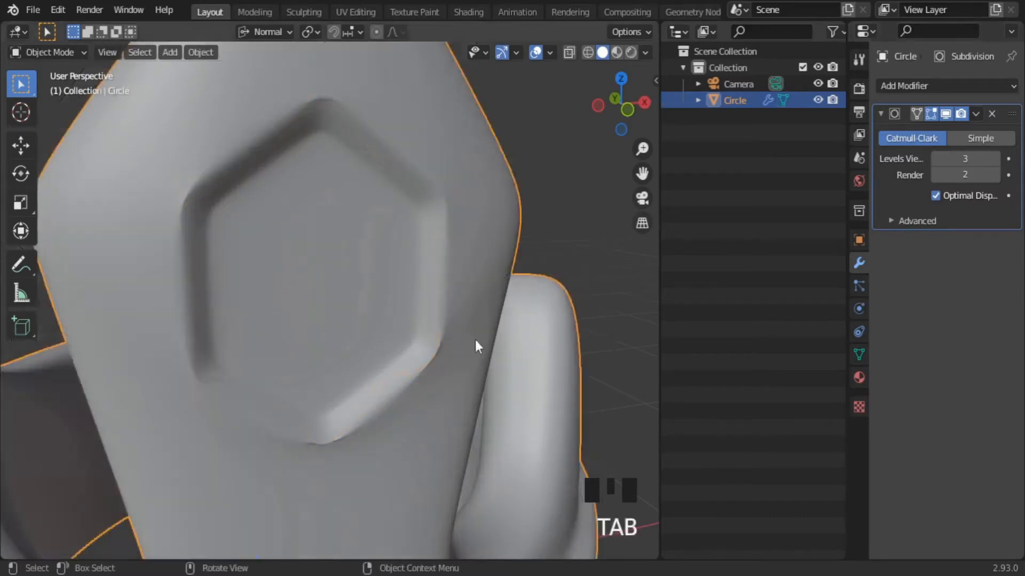
middle_click_drag(475, 341, 451, 340)
key("ctrl+z")
key("ctrl+z")
Try beveling the selected recess edges 0.00938 m wide, check the smoothed plank and undo the bevel.
key("ctrl+b")
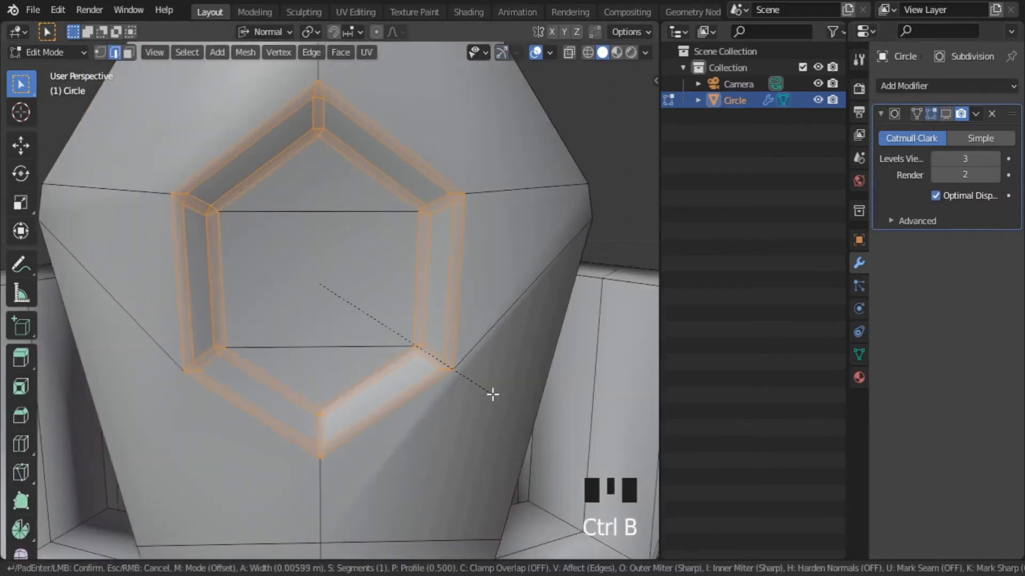
left_click(458, 349)
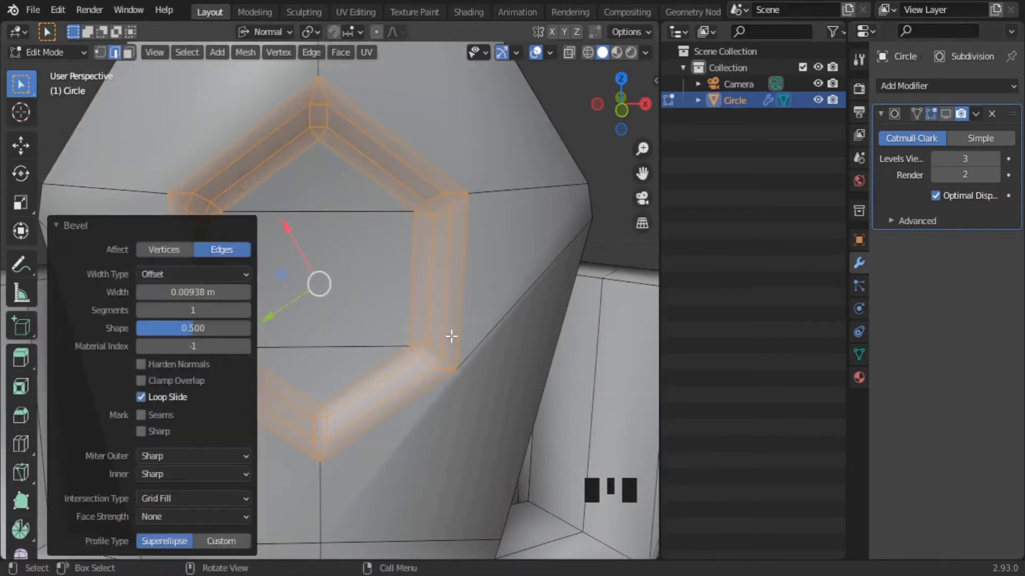
key("Tab")
scroll(452, 337, "down", 4)
middle_click_drag(452, 337, 400, 341)
left_click(946, 115)
middle_click_drag(403, 411, 452, 419)
scroll(452, 410, "up", 5)
key("ctrl+z")
key("ctrl+z")
key("ctrl+z")
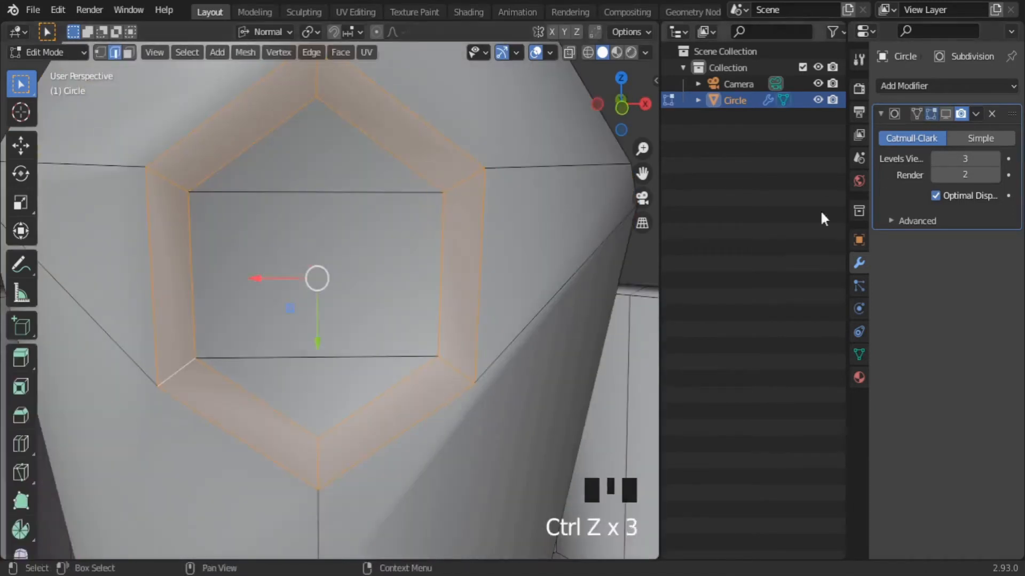
Try to bevel the recess edges with the subdivision shown, then hide the subdivision in the viewport.
left_click(945, 114)
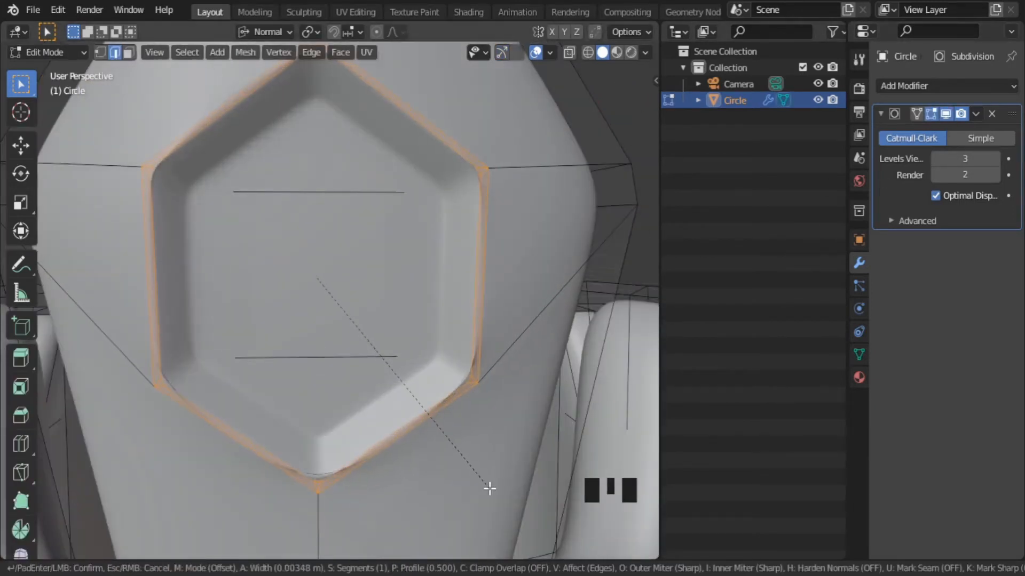
left_click(471, 460)
scroll(470, 460, "down", 2)
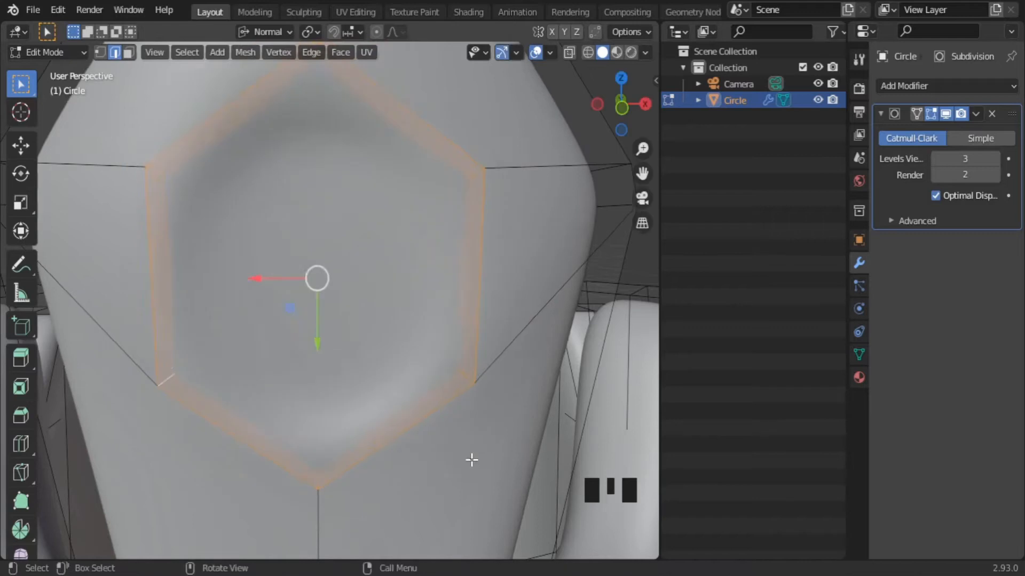
left_click(946, 114)
Examine how the surrounding plank edges run into the corners of the hexagonal recess.
scroll(521, 348, "down", 2)
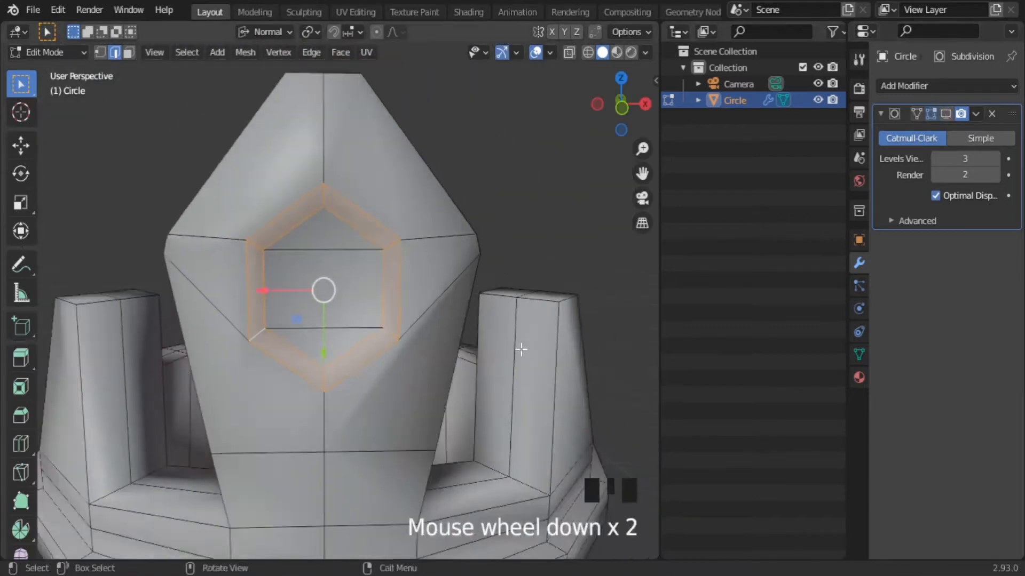
middle_click_drag(522, 348, 425, 309, "shift")
scroll(419, 324, "up", 3)
middle_click_drag(312, 360, 434, 334, "shift")
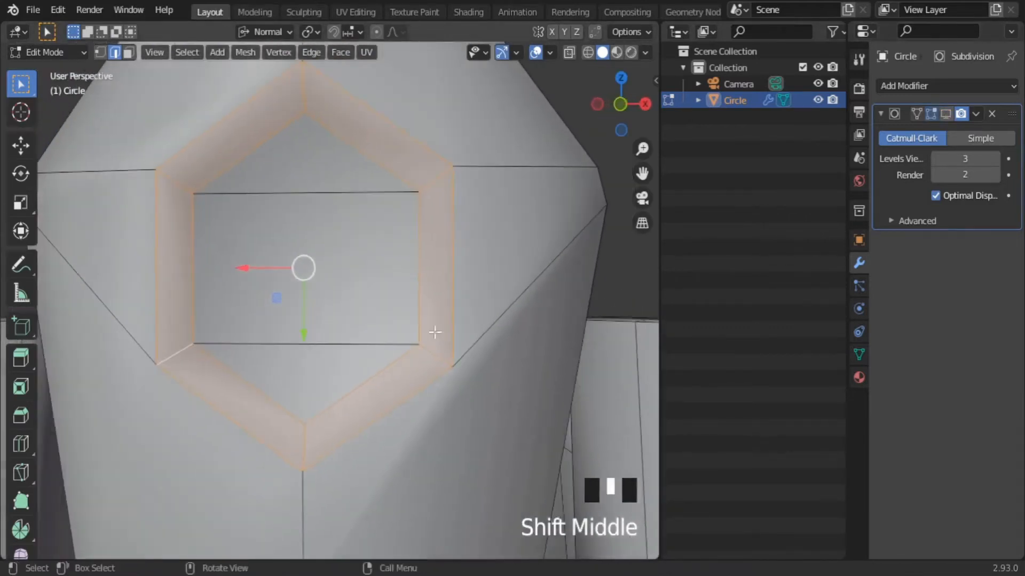
scroll(614, 293, "down", 6)
middle_click_drag(579, 311, 481, 344)
scroll(475, 347, "down", 4)
middle_click_drag(473, 348, 492, 315)
scroll(394, 368, "up", 6)
scroll(491, 315, "up", 3)
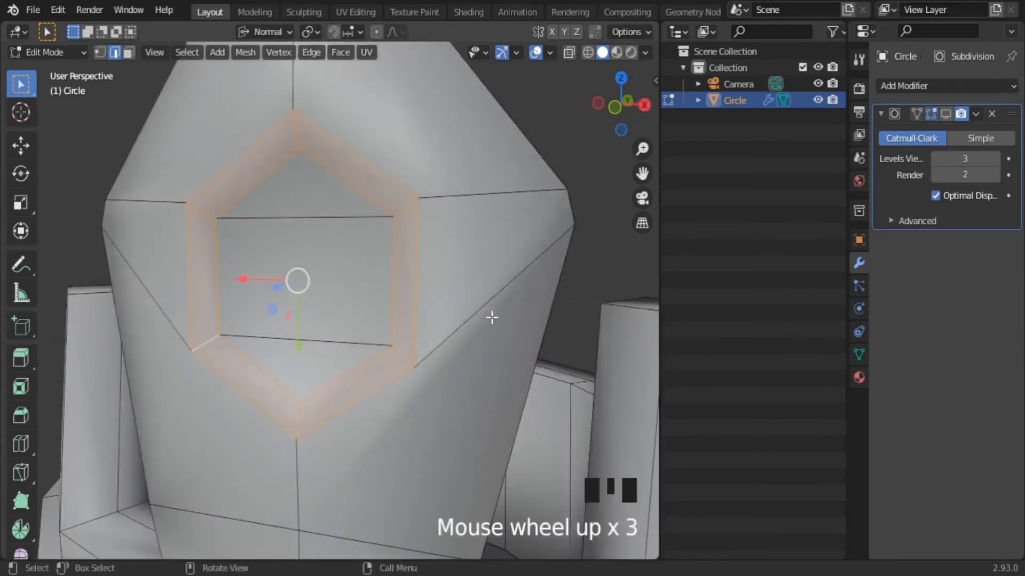
scroll(491, 317, "down", 1)
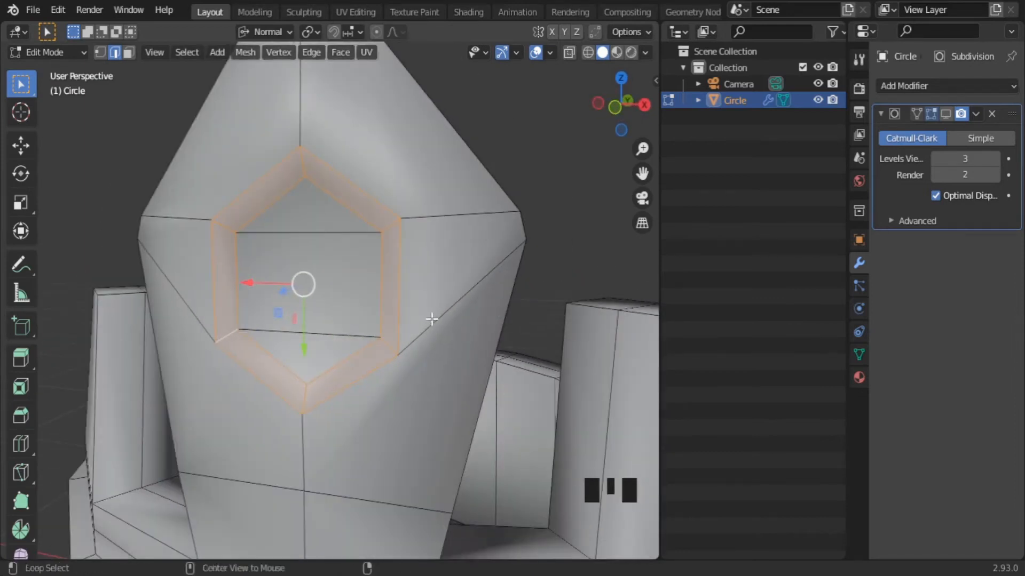
Add the horizontal, diagonal and vertical edge loops through the recess corners to the selection and give them all a narrow bevel.
scroll(438, 266, "up", 2)
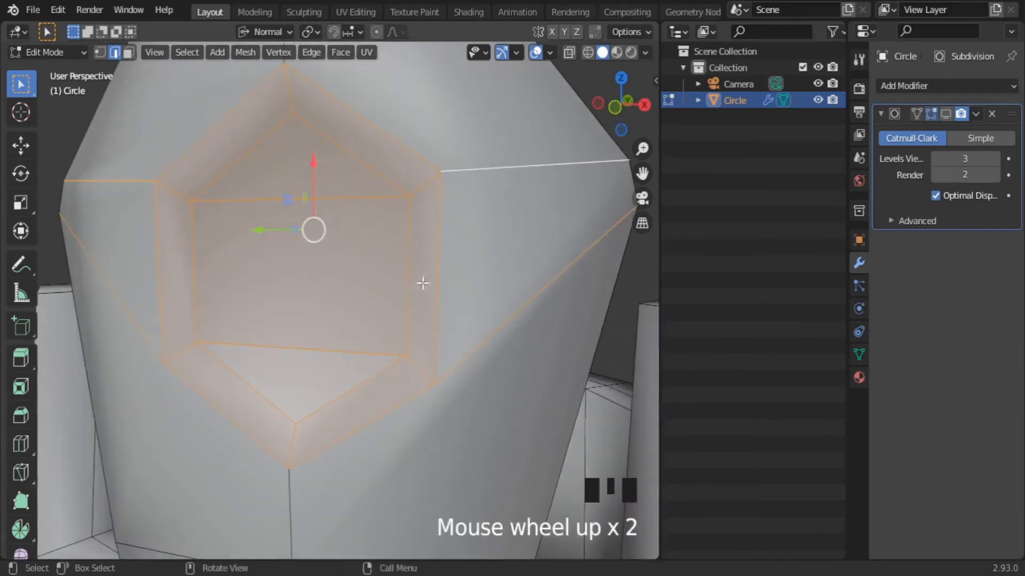
left_click(488, 425)
middle_click_drag(487, 426, 535, 352, "shift")
key("ctrl+z")
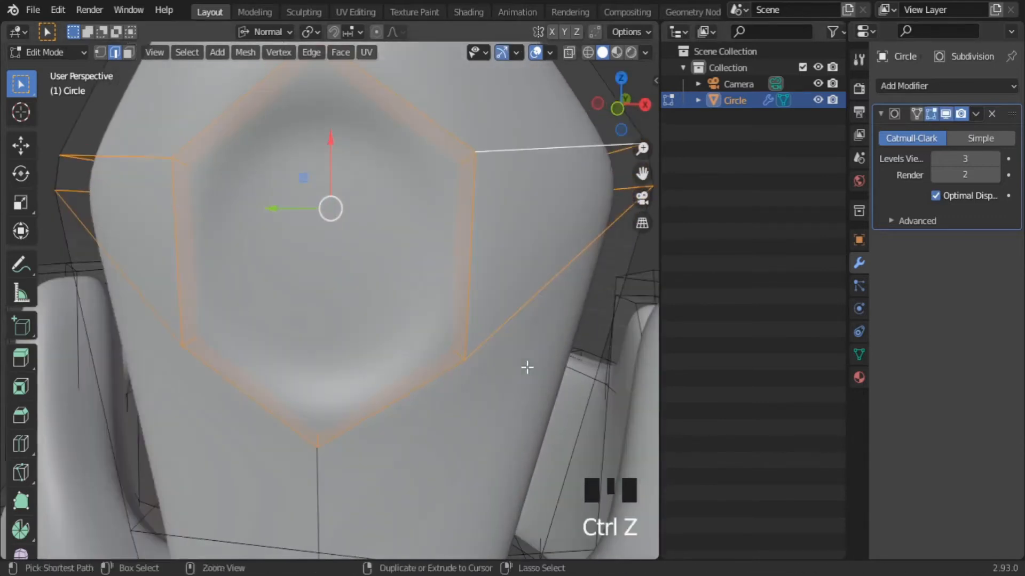
scroll(382, 240, "down", 6)
scroll(382, 240, "up", 3)
scroll(326, 380, "up", 2)
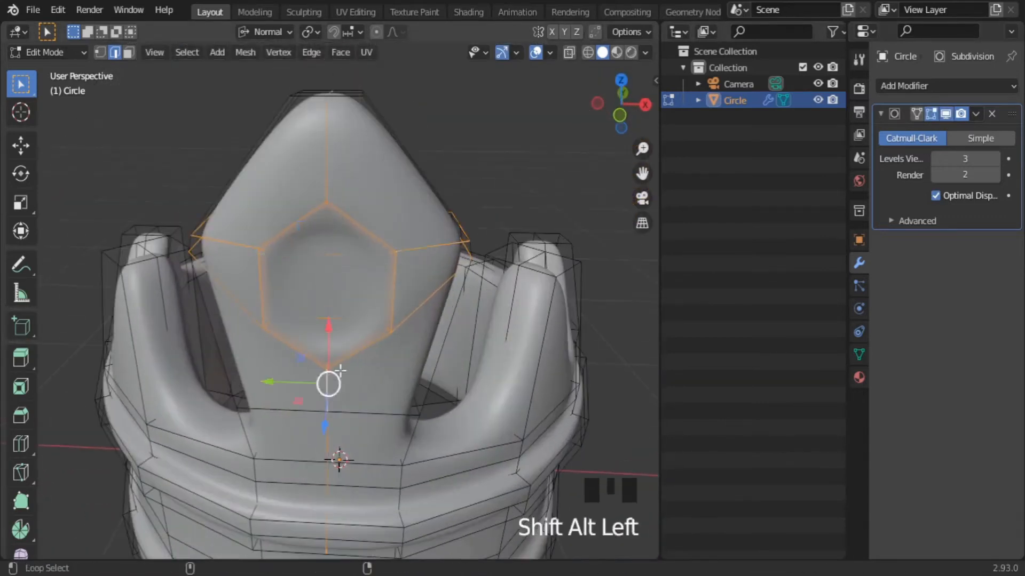
scroll(341, 370, "up", 3)
middle_click_drag(394, 344, 398, 309)
scroll(399, 312, "up", 1)
middle_click_drag(465, 396, 452, 387, "shift")
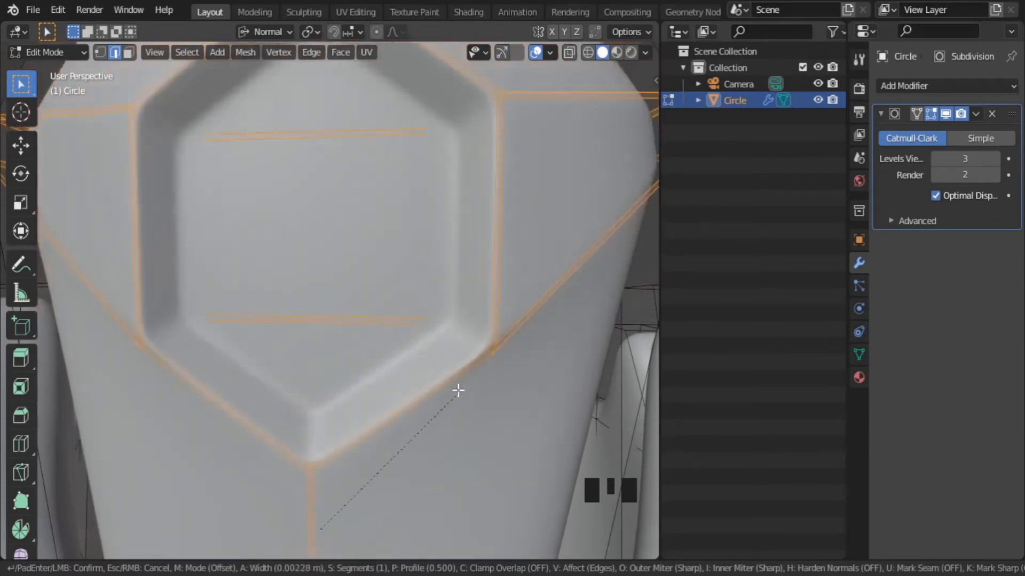
left_click(478, 384)
Check the smoothed tall plank and its beveled hexagonal recess from several sides in Object Mode.
key("Tab")
scroll(485, 365, "down", 7)
middle_click_drag(462, 368, 483, 365)
scroll(483, 362, "up", 4)
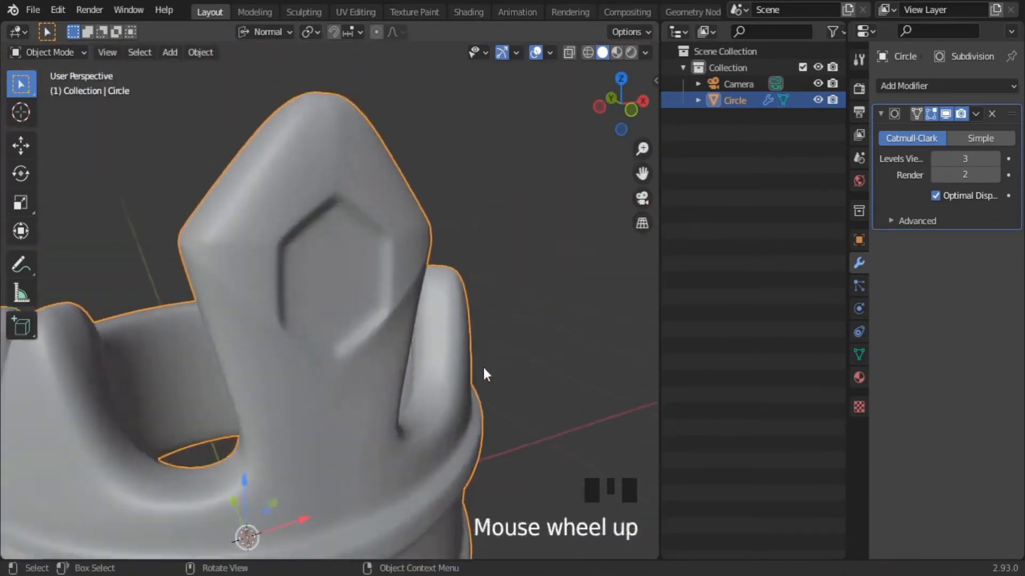
scroll(483, 326, "down", 8)
middle_click_drag(476, 326, 342, 329)
scroll(458, 338, "up", 8)
middle_click_drag(457, 339, 475, 225, "shift")
Slide the edges just below the tall plank's side corners down the plank with an Edge Slide factor of about -0.613.
key("Tab")
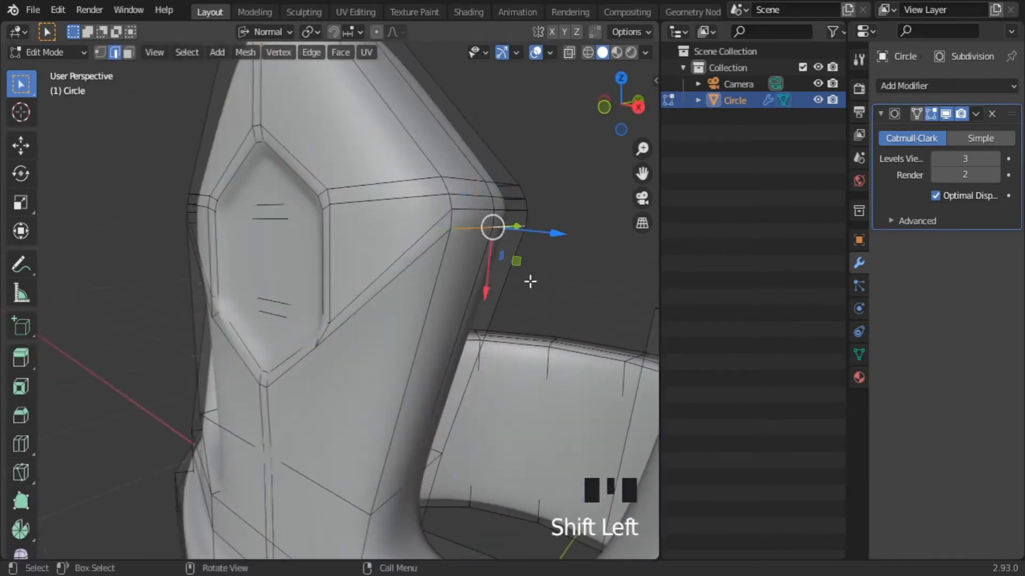
left_click(517, 375)
key("Tab")
middle_click_drag(454, 398, 500, 424)
key("Tab")
middle_click_drag(194, 347, 397, 272)
left_click(307, 148, "shift")
left_click(253, 151, "shift")
middle_click_drag(254, 152, 415, 315)
left_click(440, 432)
scroll(410, 231, "down", 3)
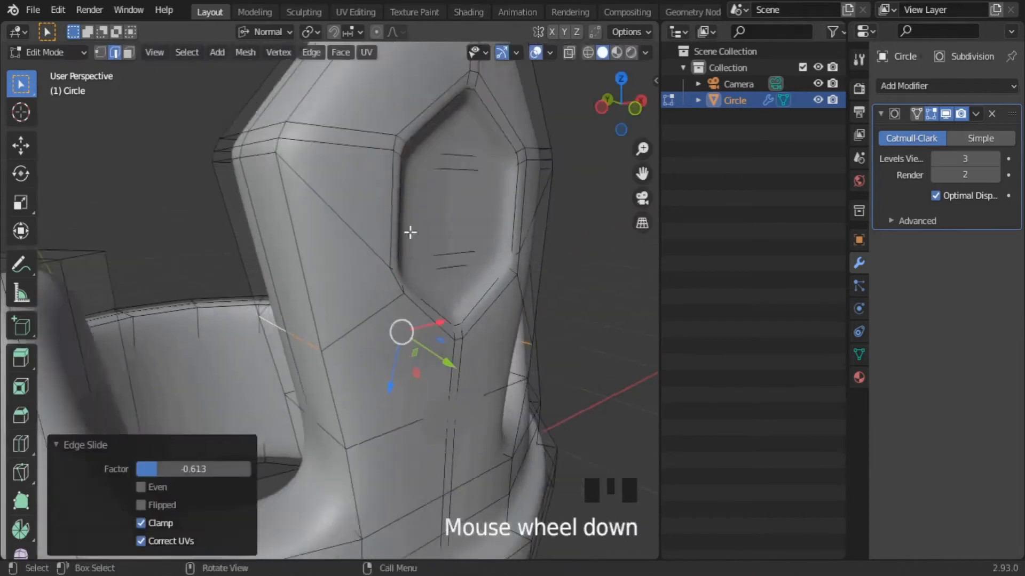
Slide the edges above the side corners up both sloped sides of the plank, using a factor of about -0.42.
middle_click_drag(409, 231, 453, 267, "shift")
left_click(235, 237)
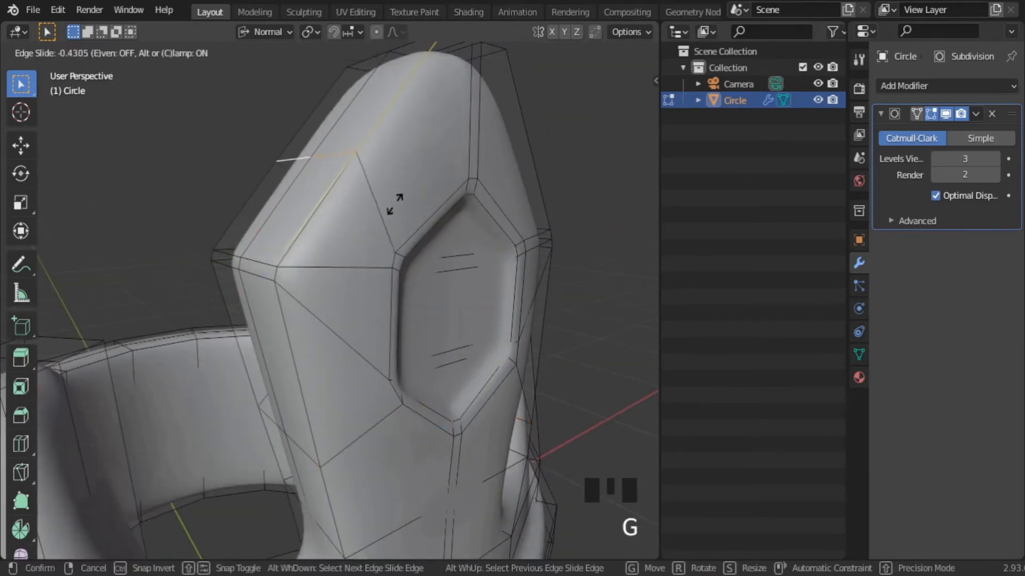
left_click(395, 204)
middle_click_drag(395, 204, 467, 308)
left_click(467, 307)
key("g")
left_click(408, 197)
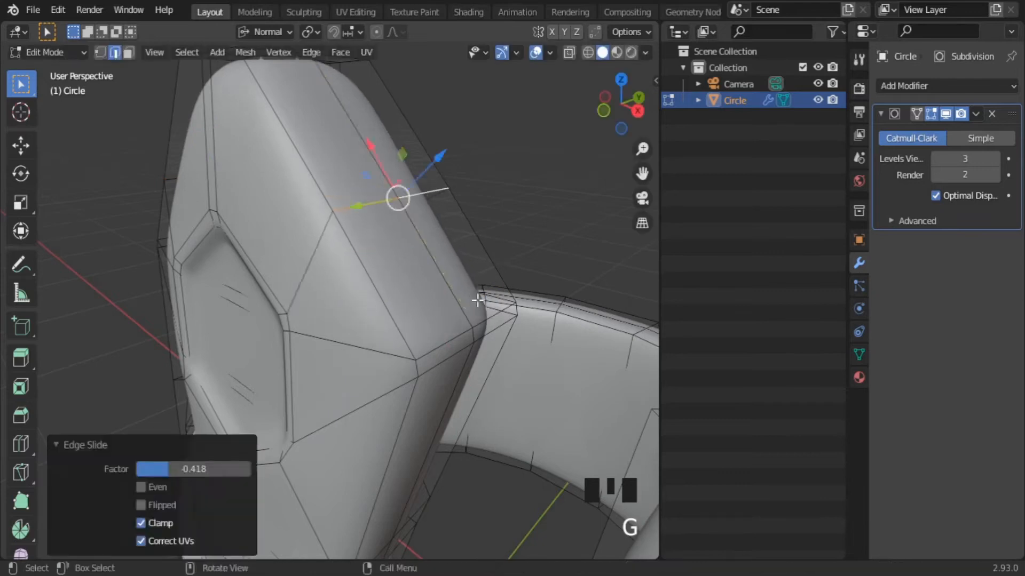
Select the narrow strip of faces on top of the tall plank and slightly adjust its height.
key("Tab")
scroll(422, 256, "down", 5)
middle_click_drag(422, 256, 475, 343)
scroll(515, 342, "up", 3)
scroll(475, 344, "up", 3)
key("Tab")
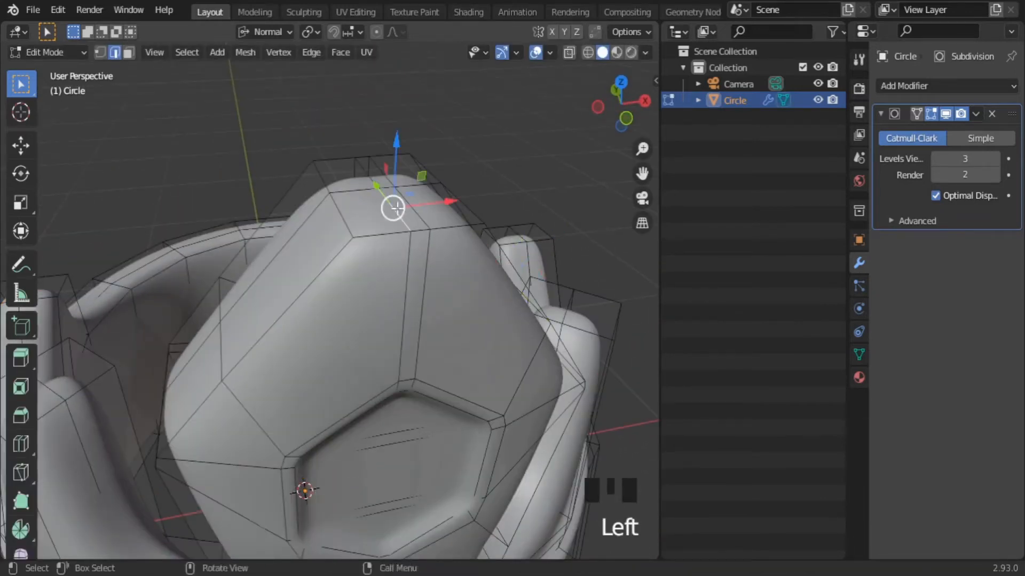
middle_click_drag(397, 208, 464, 305, "shift")
scroll(469, 309, "down", 2)
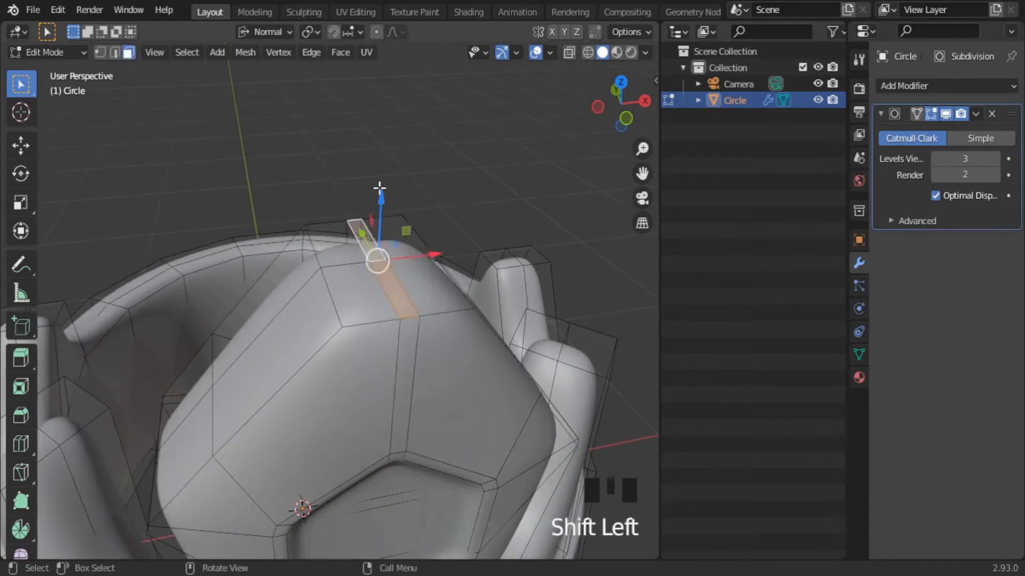
left_click_drag(379, 188, 380, 192)
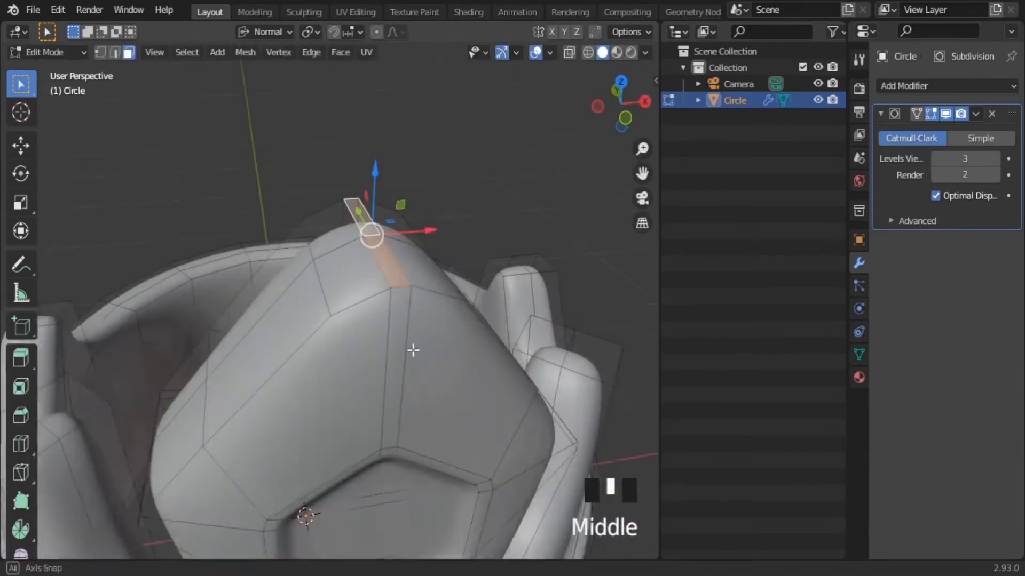
Slide the long edges of the top strip outward to widen it and check the smoothed plank in Object Mode.
scroll(414, 261, "up", 2)
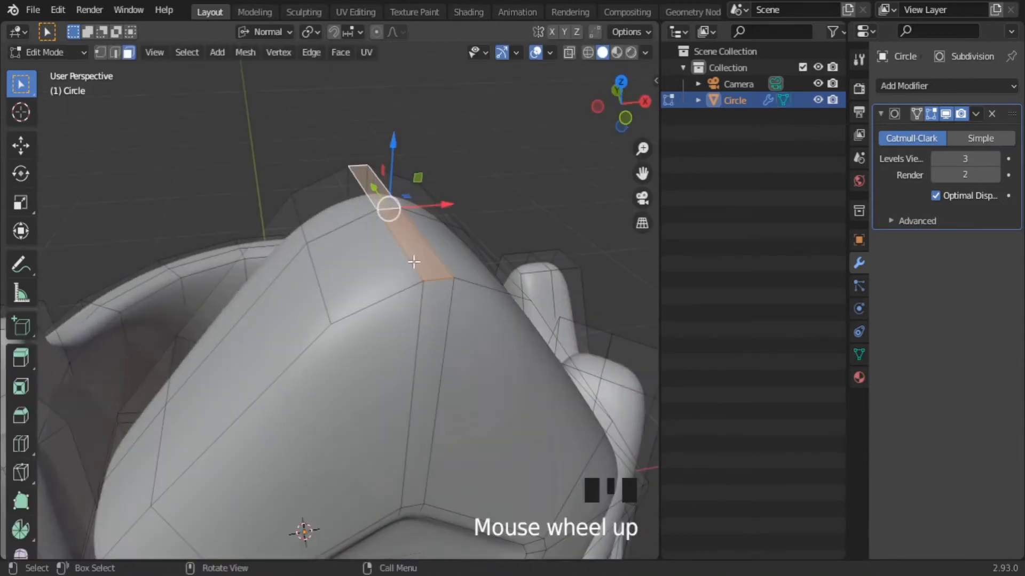
left_click(397, 251)
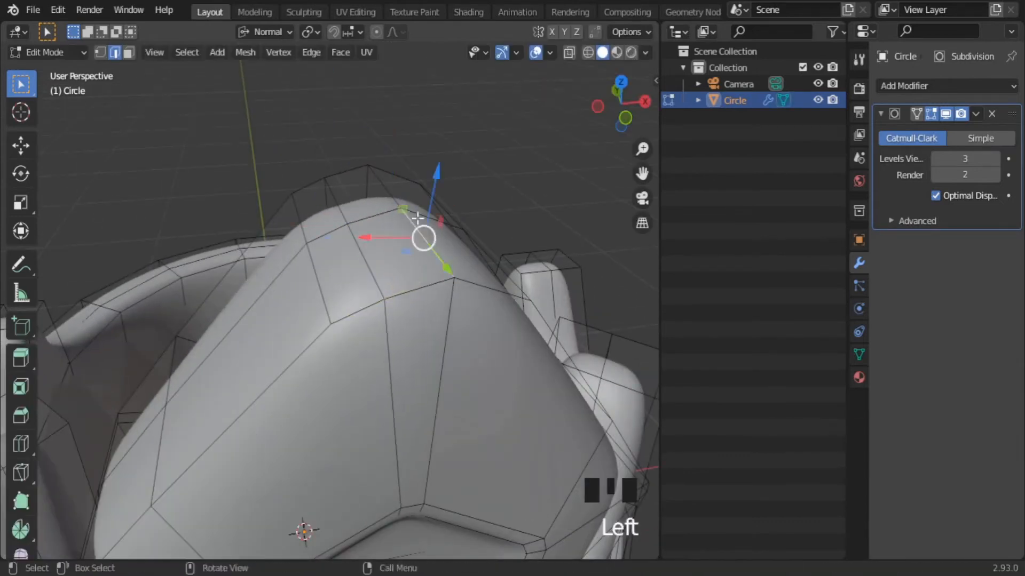
middle_click_drag(400, 256, 427, 350)
scroll(451, 354, "down", 2)
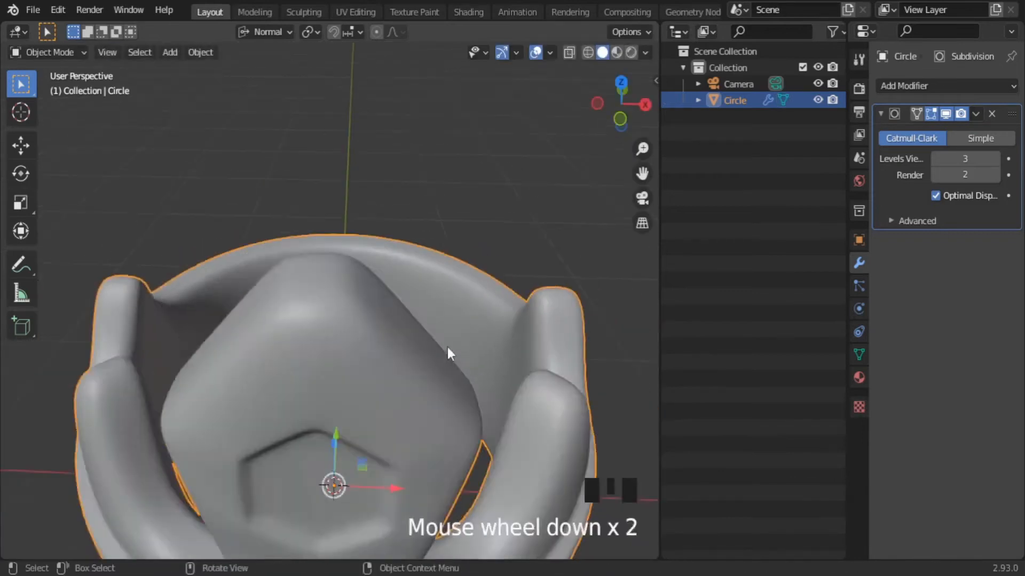
middle_click_drag(450, 354, 478, 297)
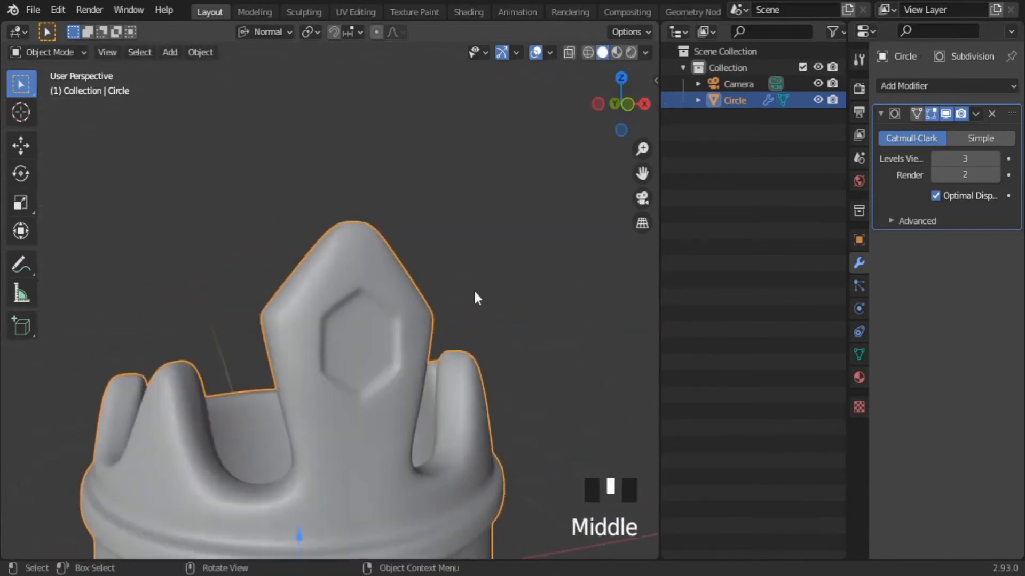
Examine the smoothed lower barrel and its edge flow below the tall plank in Object and Edit Mode.
scroll(480, 414, "up", 3)
middle_click_drag(480, 414, 460, 350, "shift")
scroll(439, 378, "up", 2)
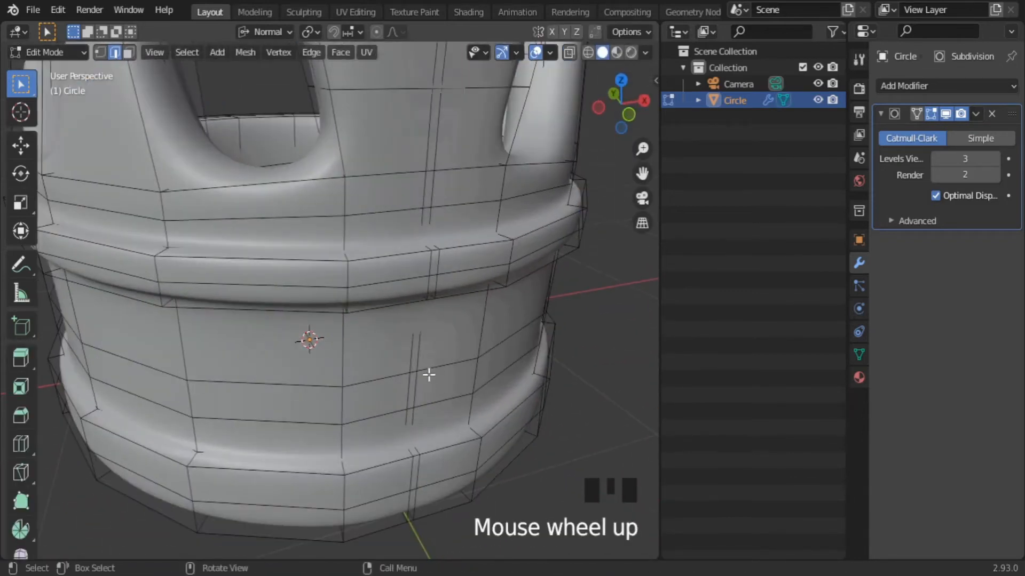
key("Tab")
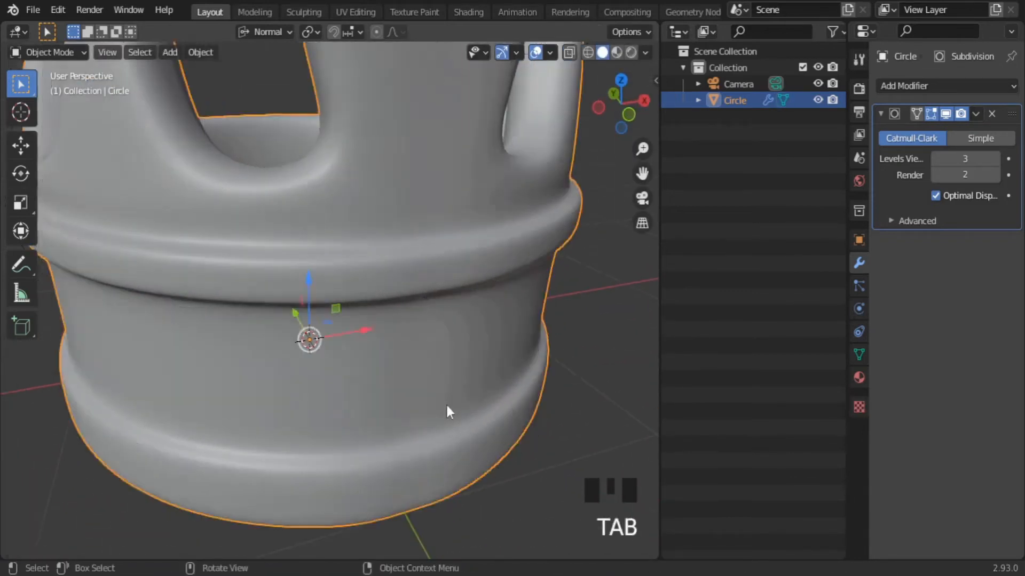
middle_click_drag(448, 411, 469, 508)
middle_click_drag(433, 406, 419, 389, "shift")
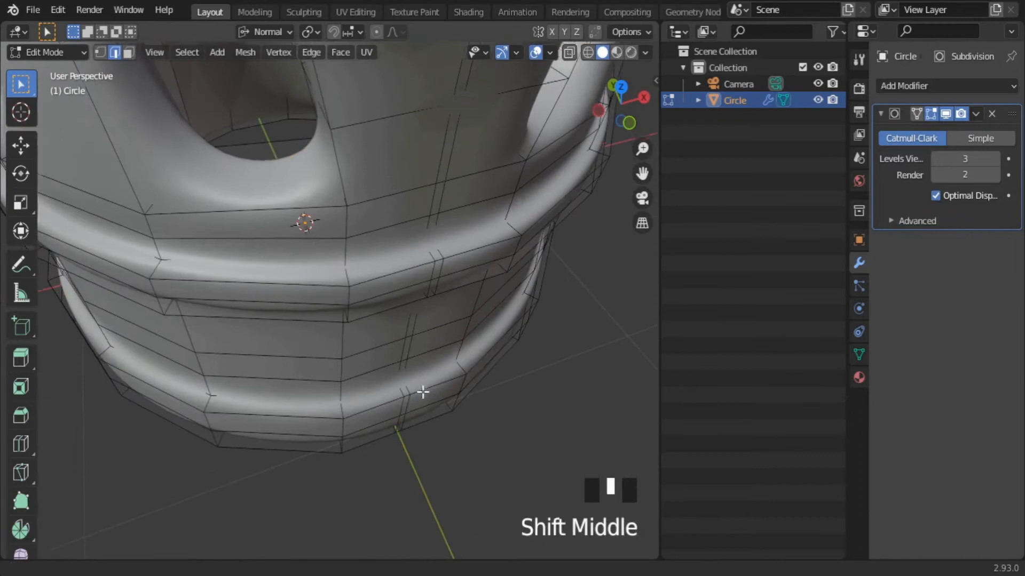
scroll(409, 330, "down", 3)
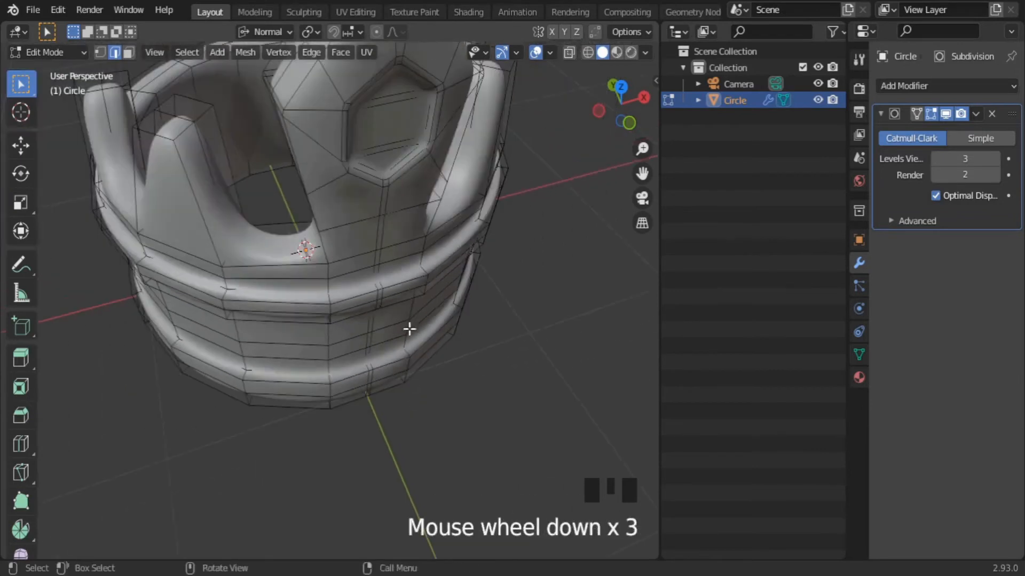
middle_click_drag(409, 329, 343, 85)
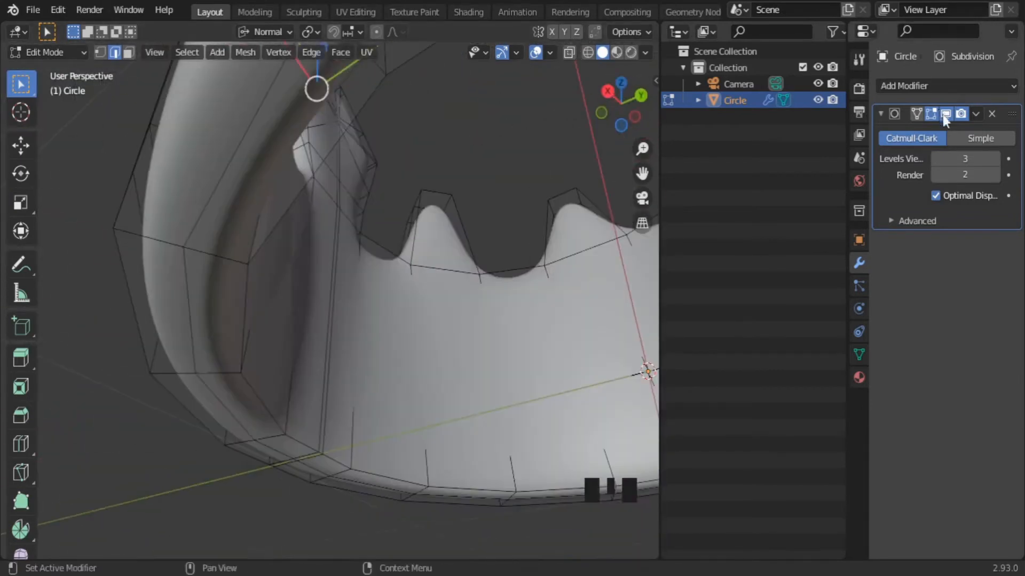
Hide the subdivision, select the narrow front face strip running down the barrel, and move it about -0.0128 m along global Y.
left_click(945, 114)
middle_click_drag(405, 298, 358, 287)
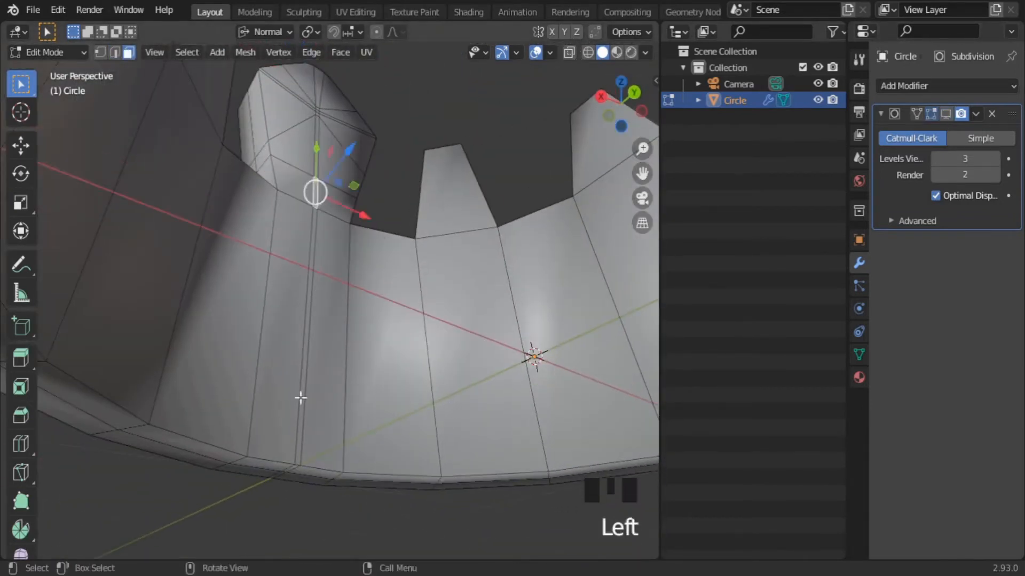
middle_click_drag(301, 397, 353, 172)
left_click(269, 364, "ctrl")
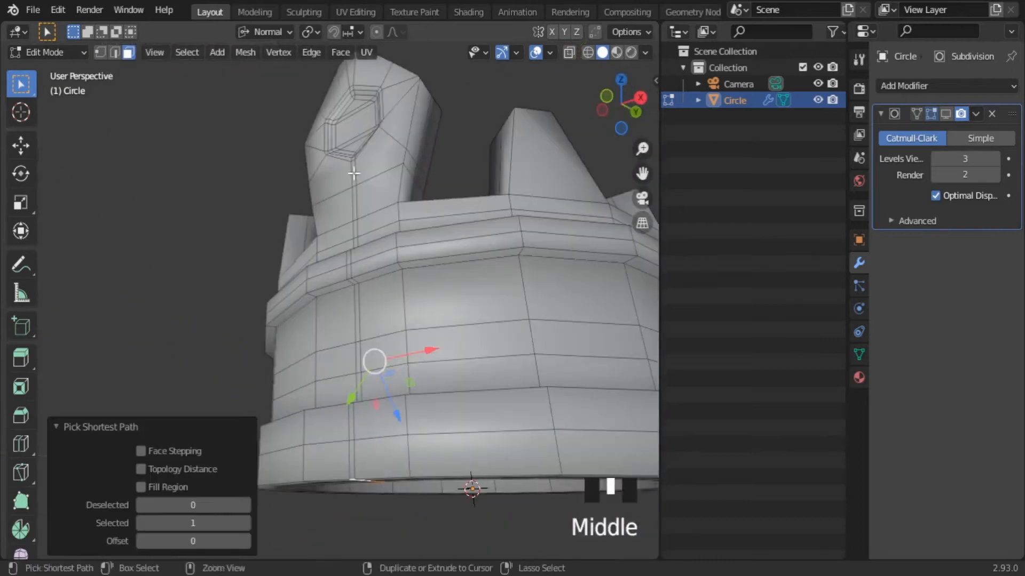
key("KP_3")
left_click(264, 31)
left_click(263, 82)
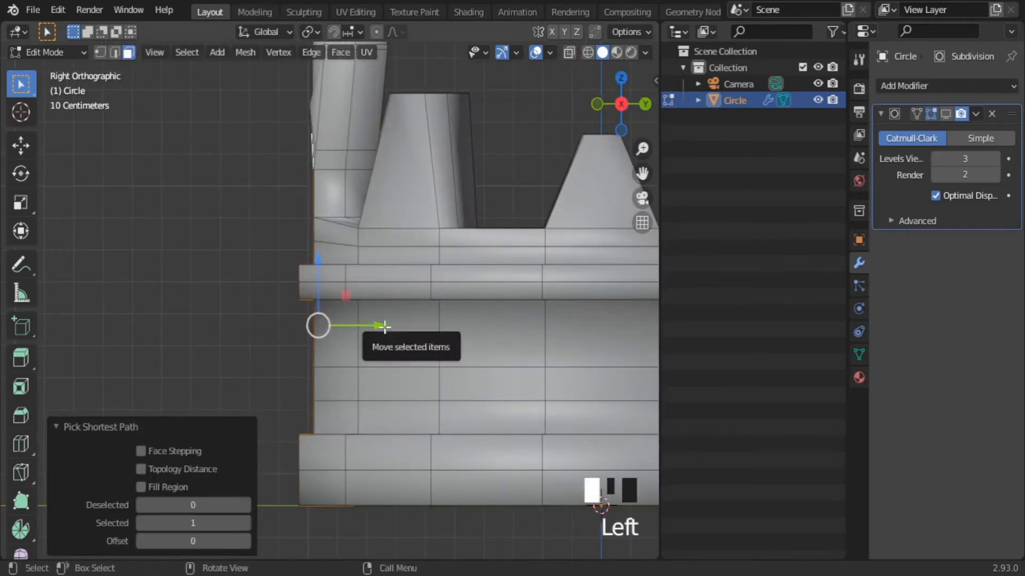
left_click_drag(376, 326, 378, 327)
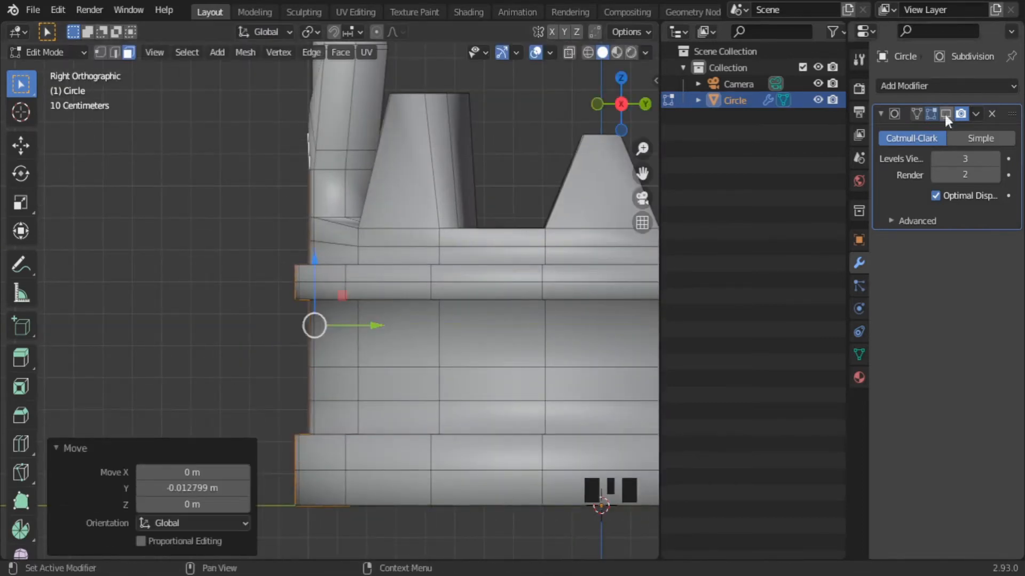
Show the subdivision again, check the smoothed front of the barrel, and undo the last change.
left_click(946, 115)
key("Tab")
middle_click_drag(416, 347, 544, 386)
scroll(516, 376, "up", 2)
middle_click_drag(187, 294, 201, 302)
scroll(201, 302, "up", 1)
left_click_drag(201, 302, 374, 334)
key("ctrl+z")
key("Tab")
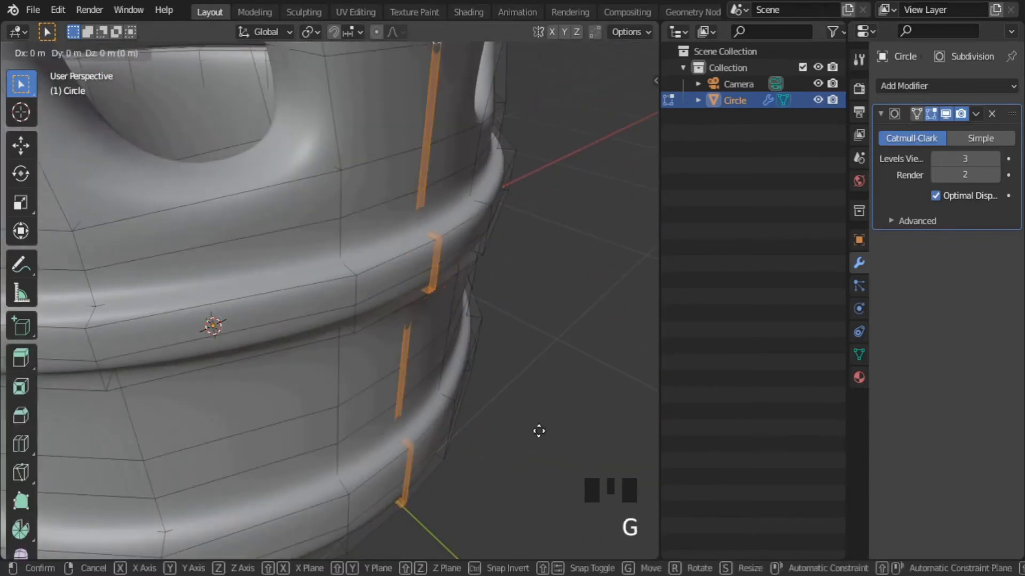
Move the selected narrow face strip slightly along the Y axis and check the smoothed surface in Object Mode.
left_click(556, 414)
key("Tab")
key("Tab")
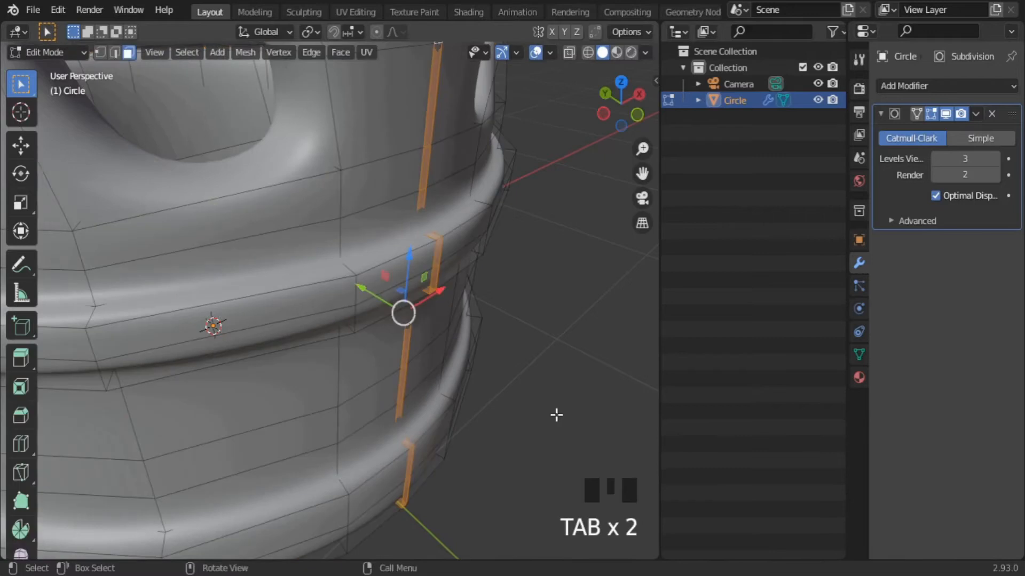
key("g")
key("y")
left_click(555, 411)
key("Tab")
scroll(554, 410, "down", 3)
middle_click_drag(555, 411, 513, 375)
Fine-tune the narrow strip's position along Y and inspect the smoothed hoops again.
scroll(513, 376, "up", 3)
key("Tab")
left_click_drag(358, 298, 358, 291)
key("Tab")
scroll(480, 361, "down", 4)
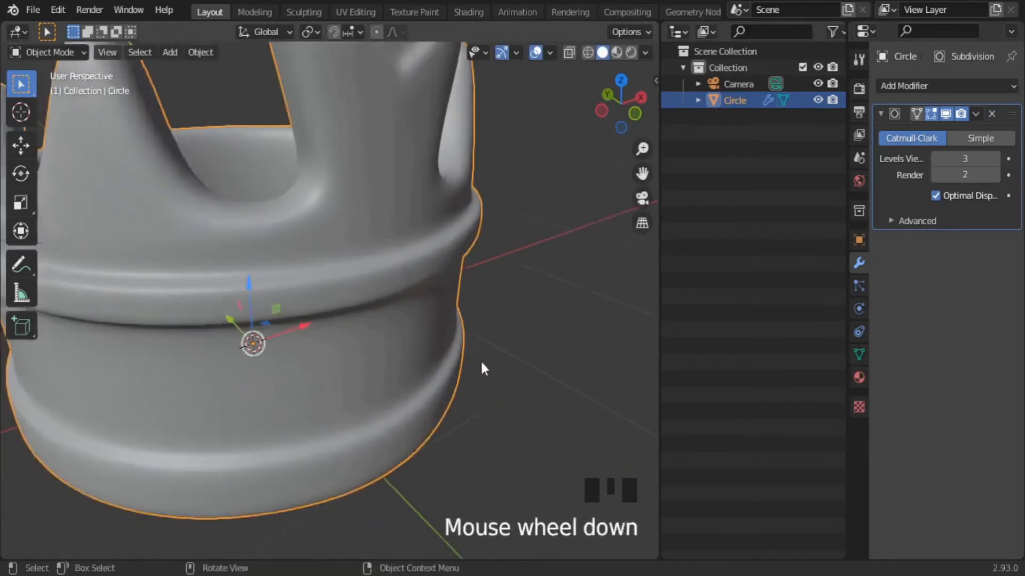
mouse_move(480, 363)
middle_mouse_down()
mouse_move(473, 406)
mouse_move(508, 472)
mouse_move(523, 350)
mouse_move(407, 321)
mouse_move(476, 382)
middle_mouse_up()
scroll(510, 477, "up", 4)
Clear the selection and examine the mesh between the two hoops from several distances.
key("Tab")
left_click(509, 477)
scroll(466, 336, "up", 1)
scroll(452, 358, "down", 2)
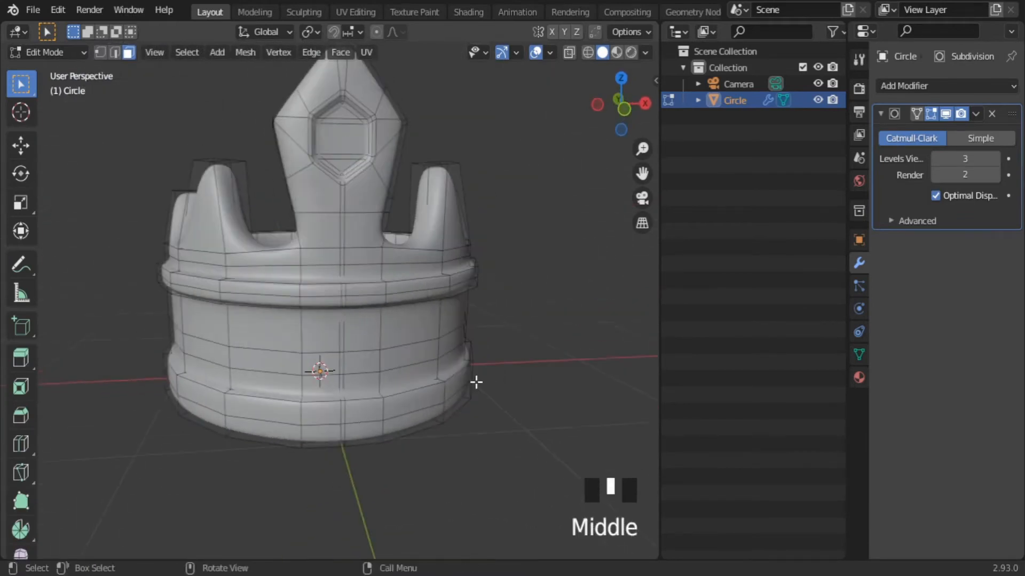
scroll(535, 419, "up", 3)
middle_click_drag(499, 436, 478, 407)
scroll(434, 377, "up", 4)
middle_click_drag(434, 377, 408, 321, "shift")
scroll(439, 340, "down", 2)
scroll(434, 357, "down", 1)
Try to bevel a single vertical edge between the hoops into a small hexagonal shape.
left_click(431, 337)
scroll(433, 338, "up", 2)
left_click(455, 341)
key("2")
left_click(455, 341)
left_click(481, 339)
key("Tab")
key("Tab")
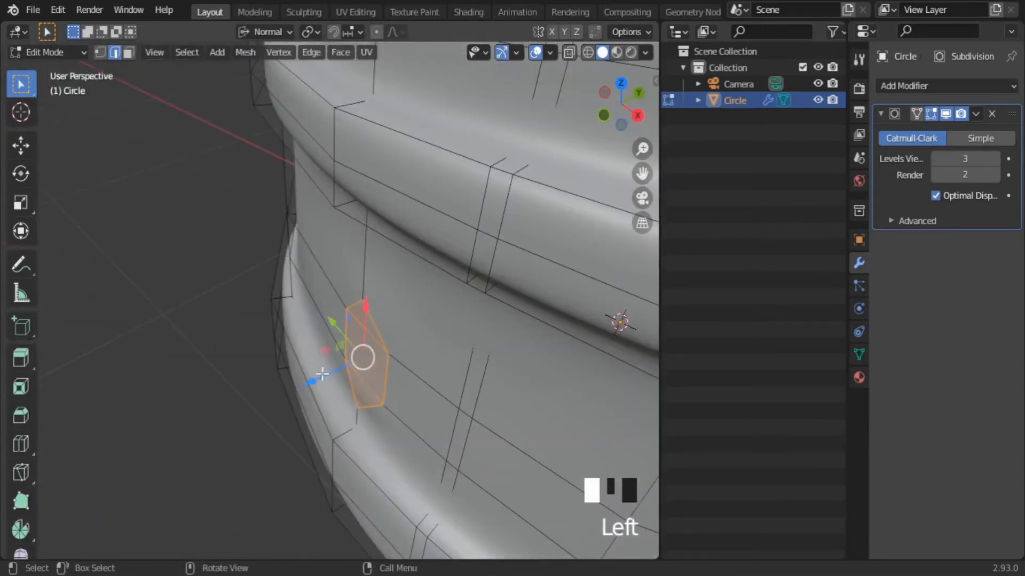
Try to shift the beveled hexagonal shape slightly along its normal and check it in Object Mode.
left_click_drag(311, 378, 314, 377)
key("Tab")
middle_click_drag(384, 389, 435, 326)
key("Tab")
scroll(487, 356, "up", 2)
Undo the changes made to the single hexagonal shape between the hoops.
key("ctrl+z")
key("ctrl+z")
key("ctrl+z")
key("ctrl+z")
key("ctrl+z")
key("ctrl+z")
Select the vertical edges of the middle face row between the two hoops around the barrel.
scroll(404, 325, "down", 3)
left_click(448, 314, "shift")
scroll(481, 342, "down", 2)
scroll(310, 320, "up", 1)
left_click(249, 319, "shift")
scroll(248, 319, "down", 1)
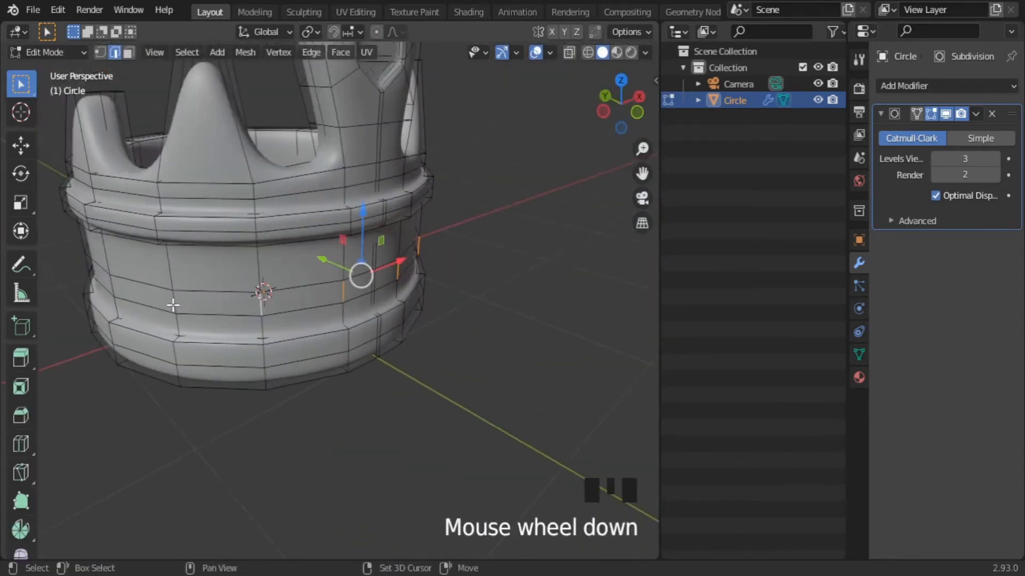
middle_click_drag(446, 376, 420, 330)
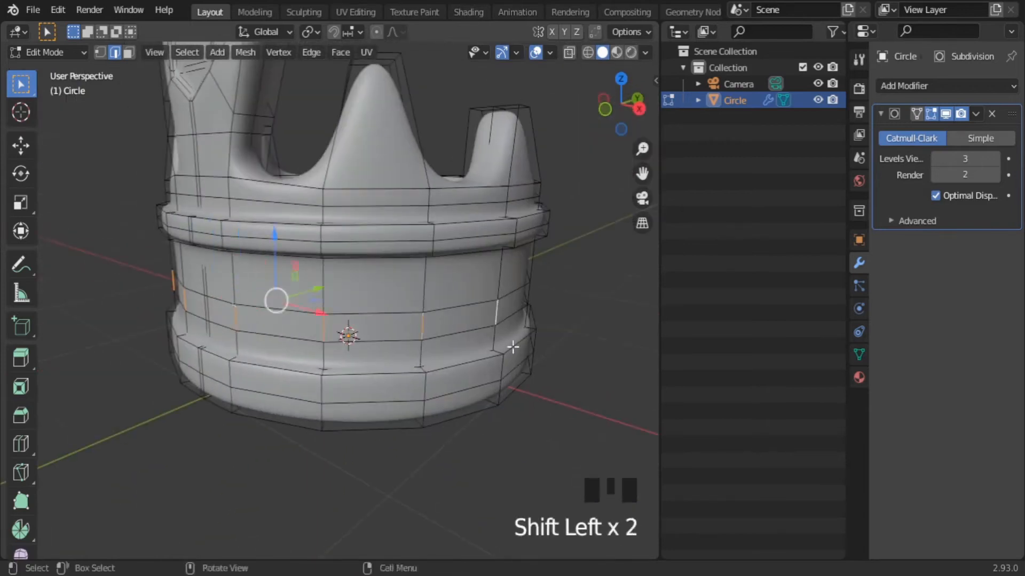
middle_click_drag(512, 348, 341, 369)
scroll(448, 379, "up", 5)
Bevel the selected vertical edges by 0.0558 m with one segment and scale the resulting hexagons to 0.923 along Z.
key("ctrl+b")
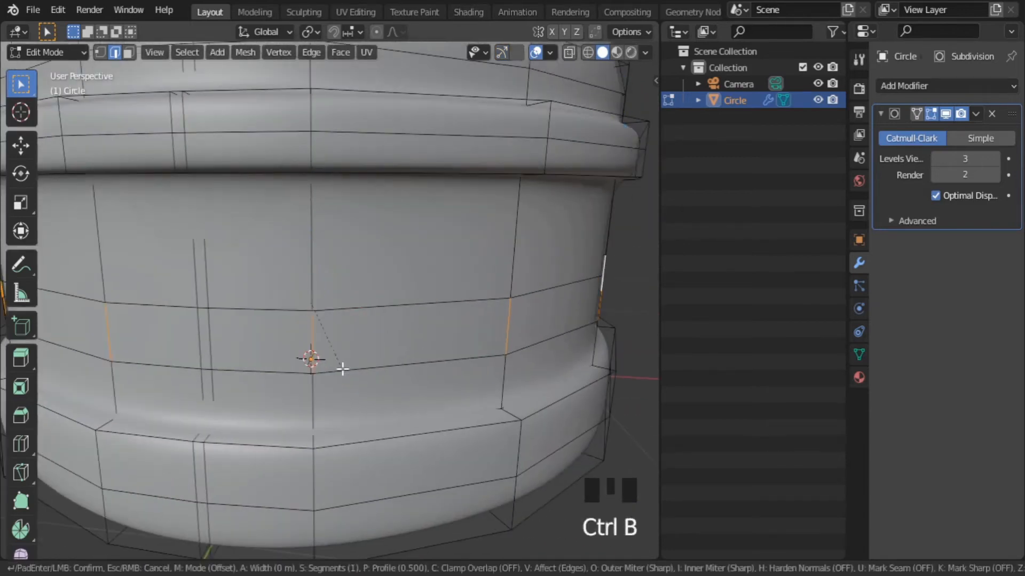
left_click(558, 499)
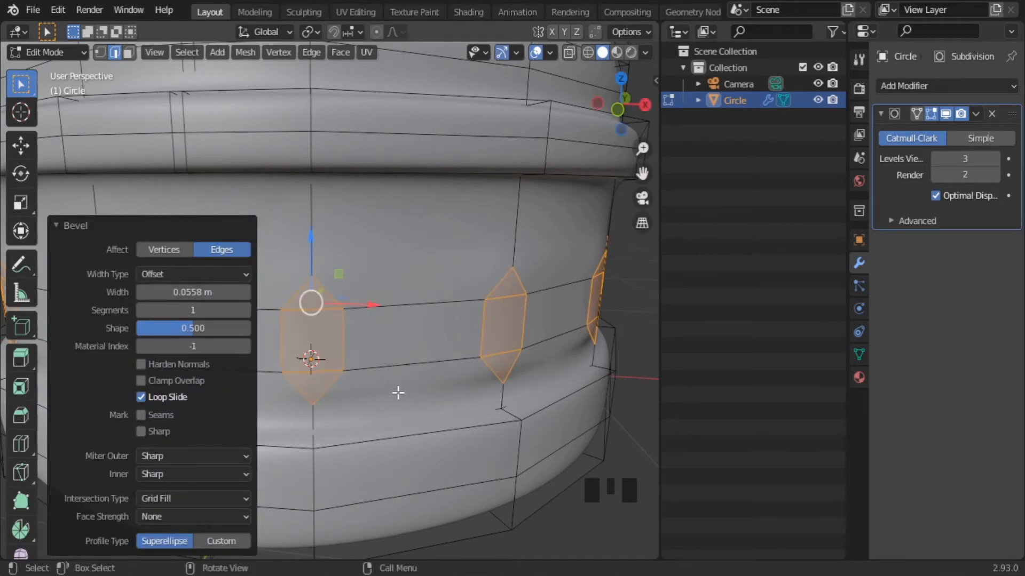
key("s")
key("z")
left_click(396, 380)
Hide the subdivision and extrude the hexagonal faces inward along their normals with an offset of -0.0287 m.
scroll(396, 382, "down", 3)
middle_click_drag(396, 382, 434, 347)
scroll(402, 344, "up", 3)
scroll(403, 344, "down", 1)
left_click(946, 114)
scroll(435, 374, "down", 4)
scroll(435, 314, "up", 4)
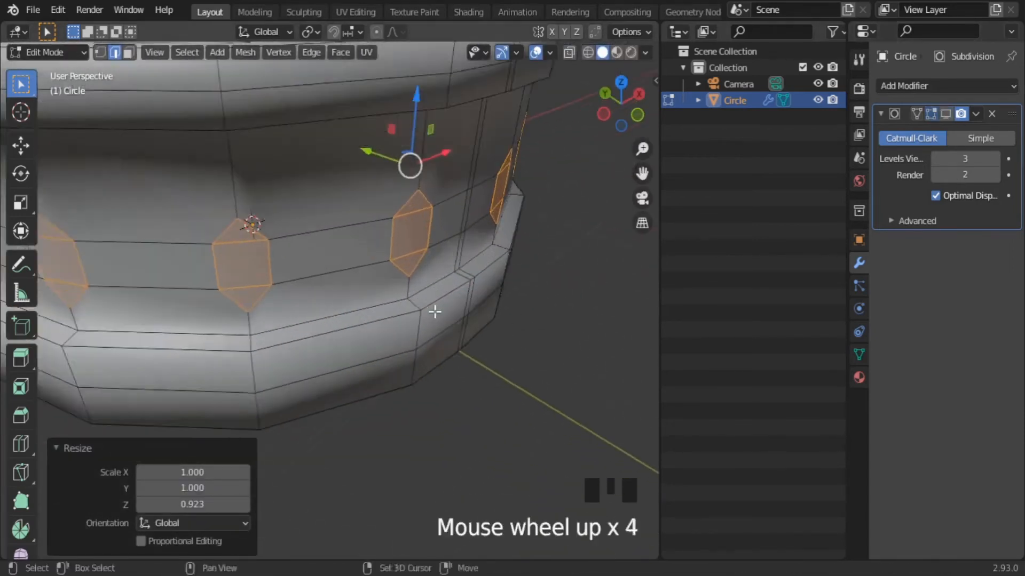
middle_click_drag(434, 311, 410, 324, "shift")
scroll(409, 324, "up", 1)
key("q")
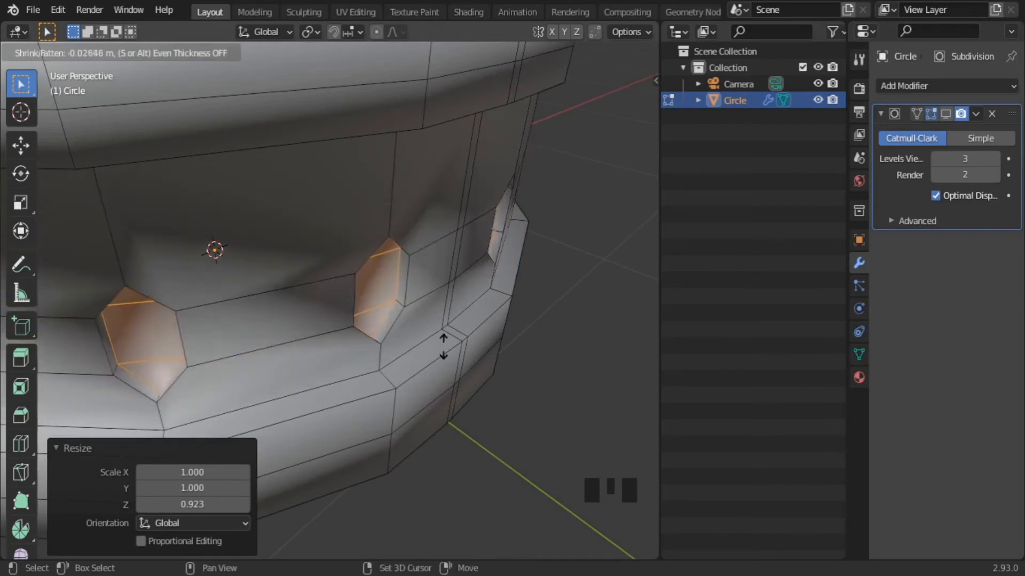
left_click(456, 352)
Scale the recessed hexagonal faces to 0.738 around their individual origins and show the subdivision again.
middle_click_drag(446, 339, 409, 235, "shift")
left_click(308, 31)
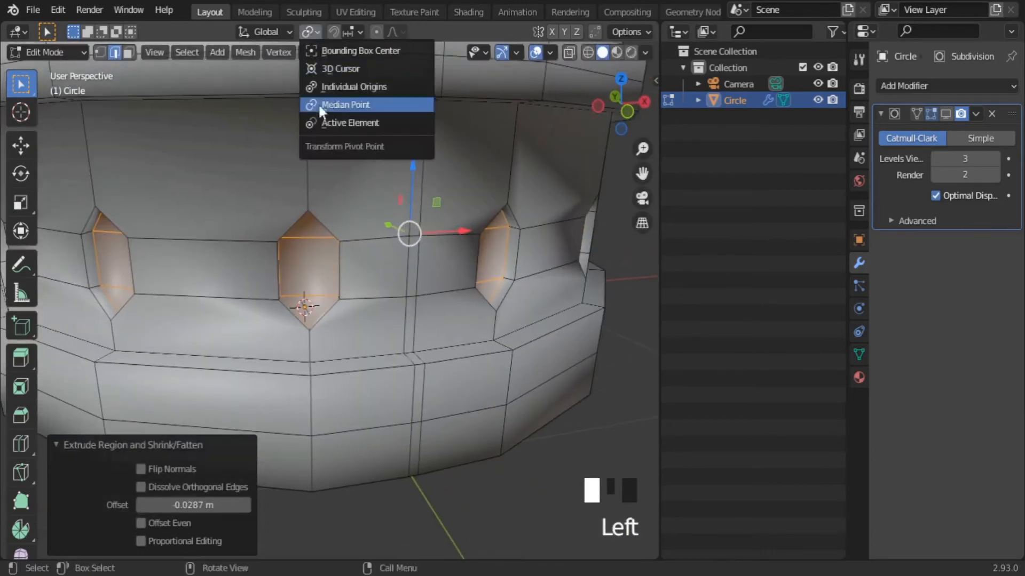
key("s")
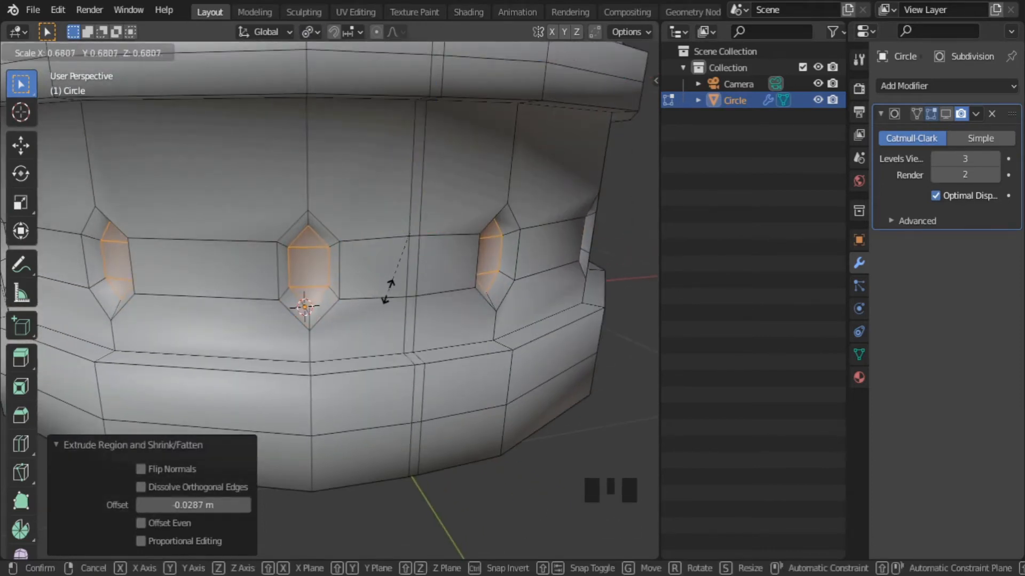
left_click(387, 296)
left_click(465, 347)
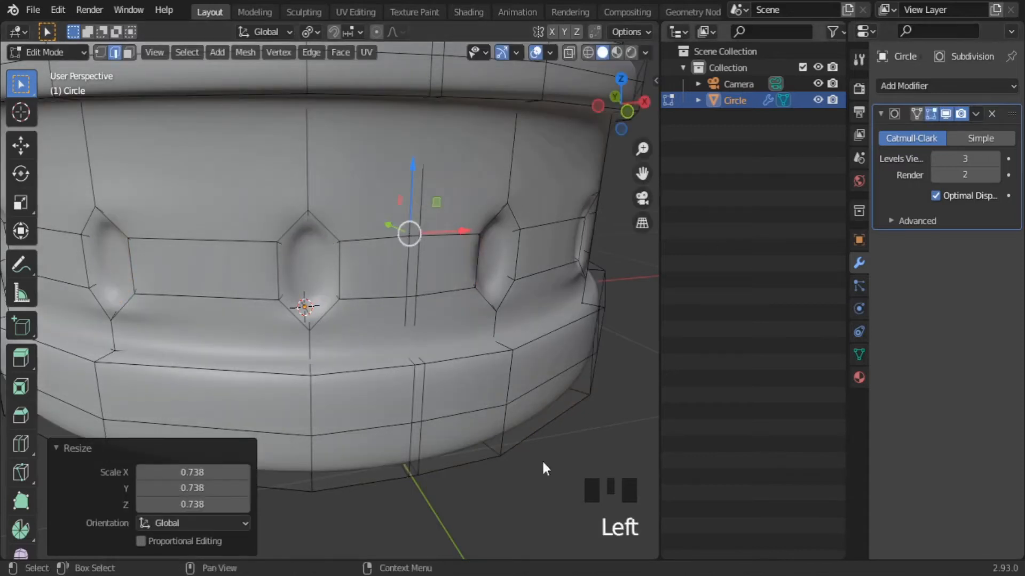
Inspect the smoothed ring of recesses around the barrel in Object Mode from several angles.
key("Tab")
scroll(536, 467, "down", 6)
middle_click_drag(382, 400, 445, 376)
scroll(368, 389, "down", 5)
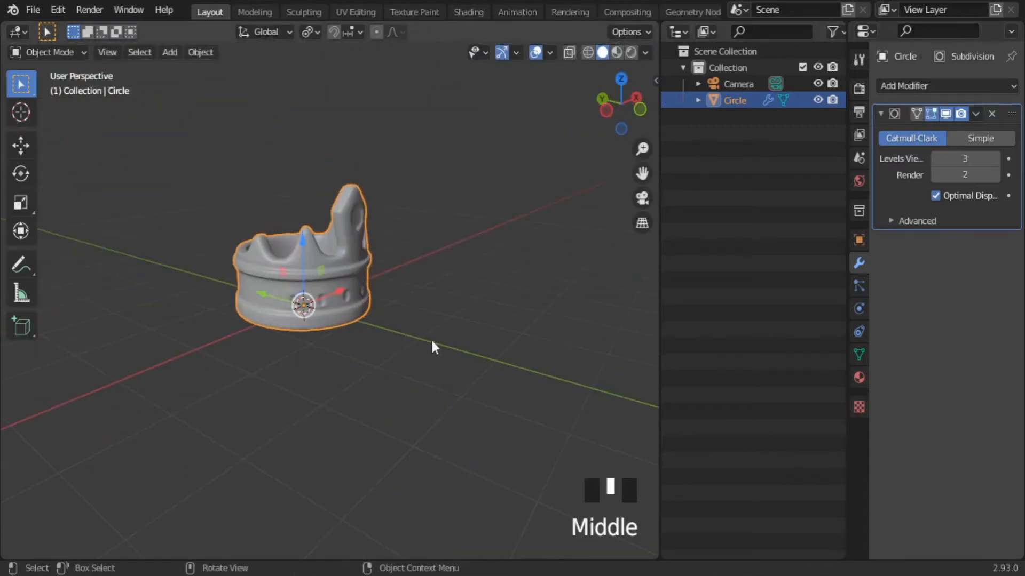
middle_click_drag(276, 383, 387, 378)
scroll(387, 378, "up", 6)
middle_click_drag(262, 360, 446, 384)
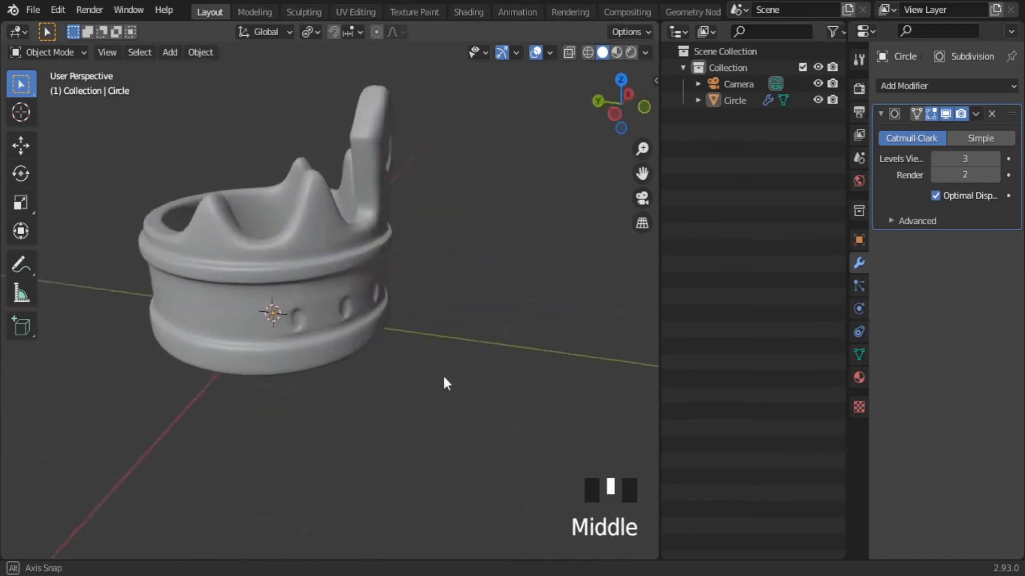
scroll(339, 354, "up", 3)
middle_click_drag(338, 355, 384, 325)
Undo the recesses and bevels on the vertical edges between the hoops.
key("ctrl+z")
key("ctrl+z")
key("ctrl+z")
key("ctrl+z")
key("ctrl+z")
key("ctrl+z")
scroll(414, 350, "up", 3)
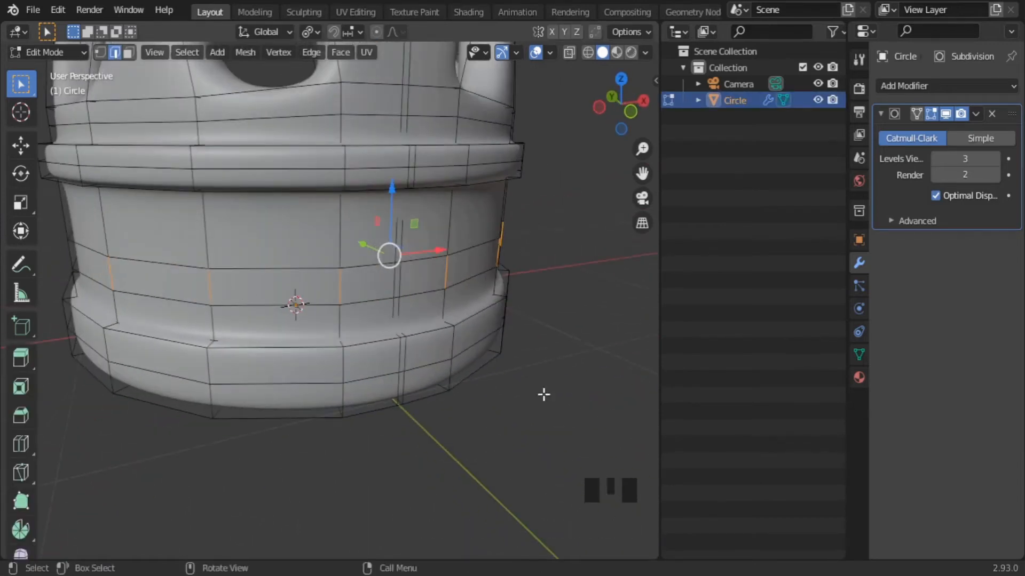
Merge at center the two narrow-strip vertices on the upper edge of the middle face row.
middle_click_drag(544, 394, 478, 466)
scroll(392, 286, "up", 2)
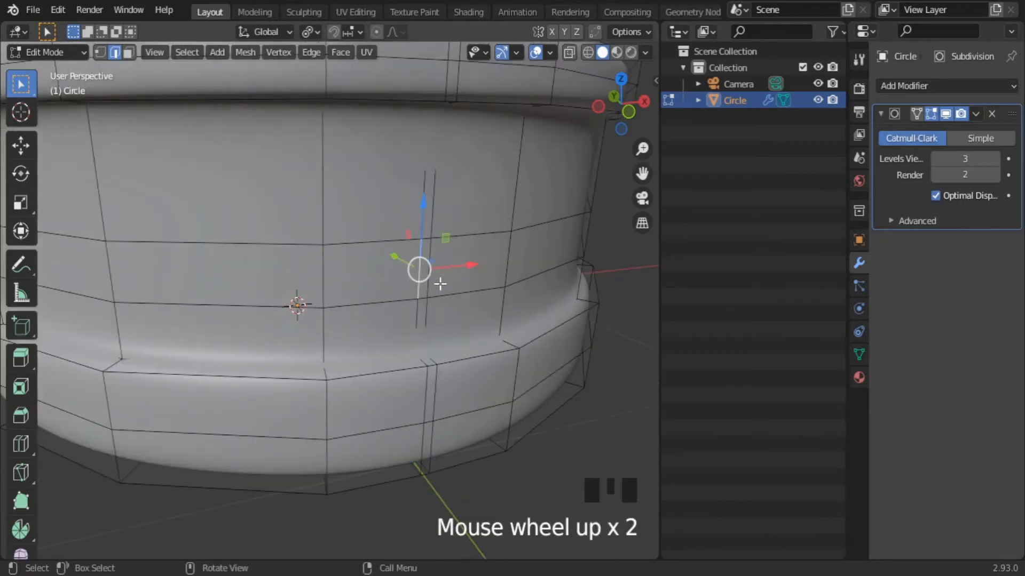
middle_click_drag(441, 285, 431, 297)
scroll(443, 303, "up", 2)
key("m")
left_click(543, 296)
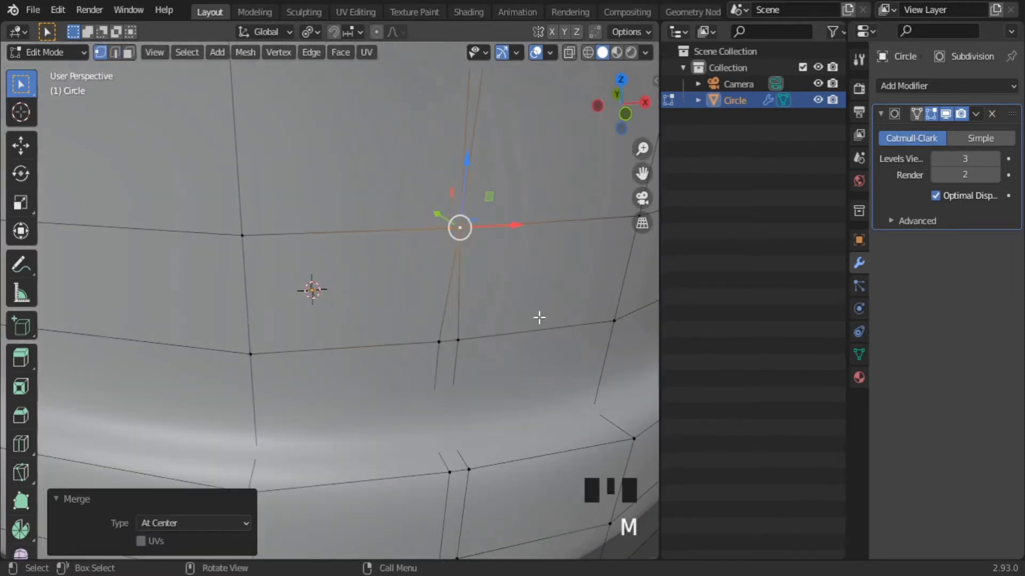
Merge the two narrow-strip vertices on the lower edge of the middle face row and check the smoothed result.
left_click(459, 342)
left_click(440, 343, "shift")
key("m")
left_click(505, 368)
key("Tab")
scroll(504, 368, "down", 2)
key("Tab")
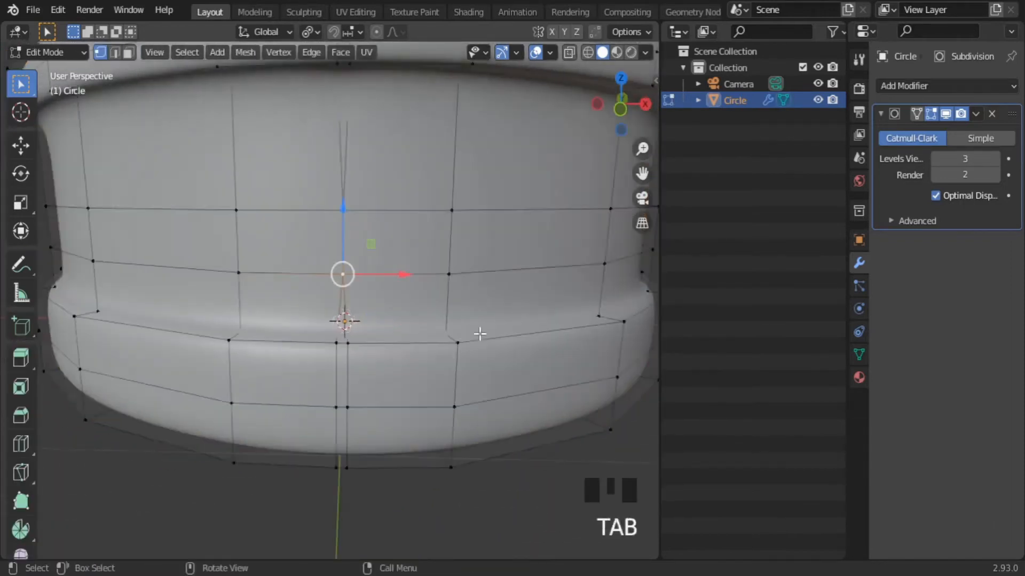
Hide the subdivision and merge the remaining narrow-strip vertex pairs just below the upper hoop and just above the lower hoop.
scroll(373, 320, "up", 1)
middle_click_drag(397, 361, 529, 274, "shift")
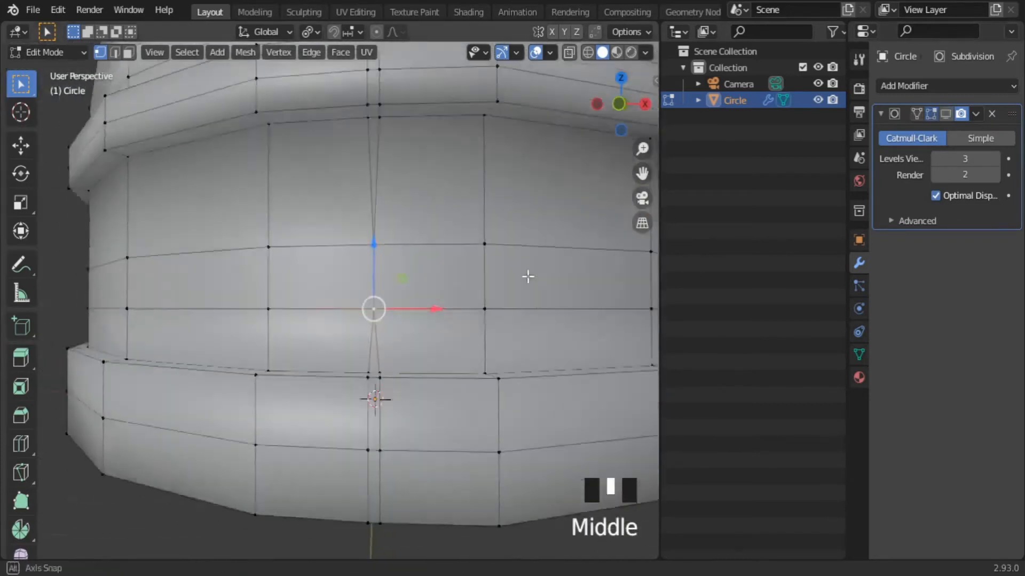
scroll(503, 306, "up", 2)
key("m")
left_click(501, 234)
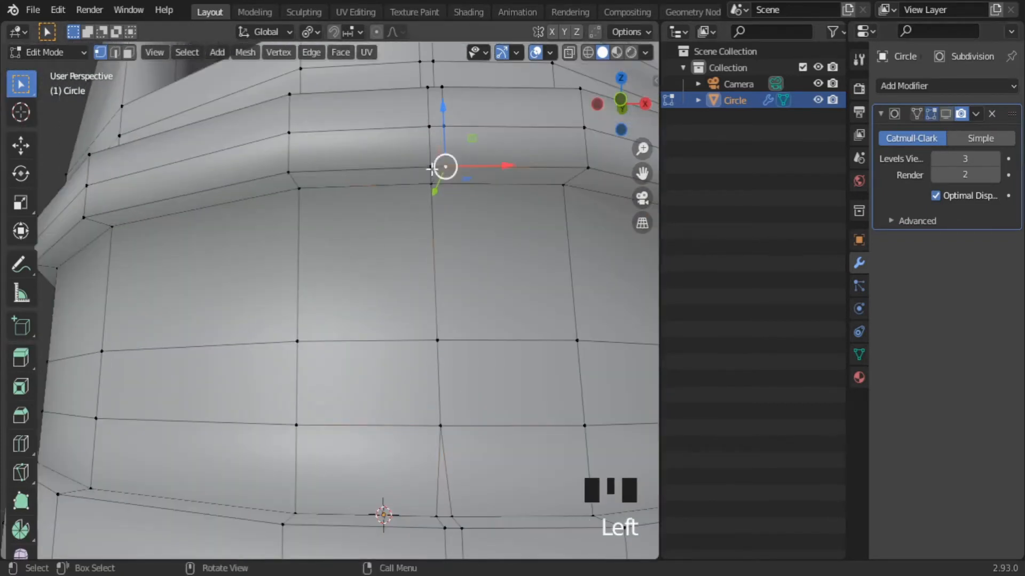
middle_click_drag(516, 414, 428, 442)
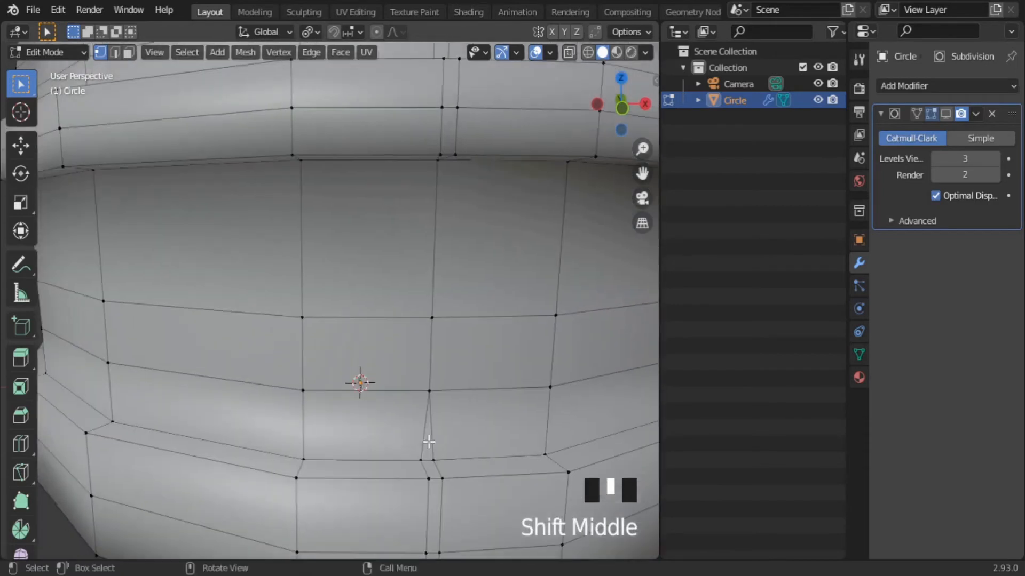
key("m")
left_click(459, 447)
Bevel every other vertical edge in the middle face row around the barrel by 0.0544 m to form hexagons.
key("2")
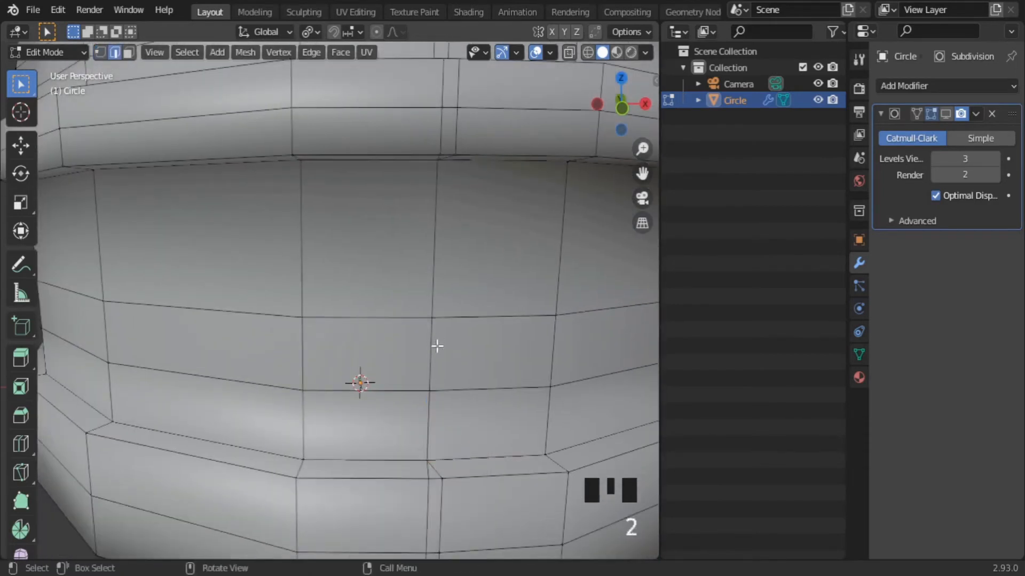
scroll(435, 345, "down", 2)
middle_click_drag(467, 343, 220, 355)
scroll(531, 360, "down", 2)
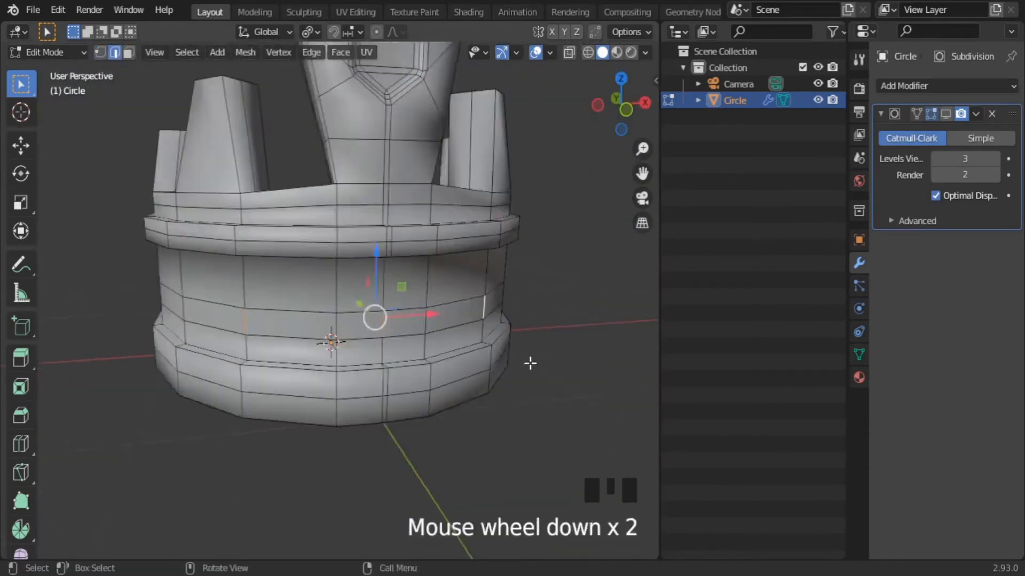
middle_click_drag(531, 359, 400, 357)
scroll(462, 370, "up", 3)
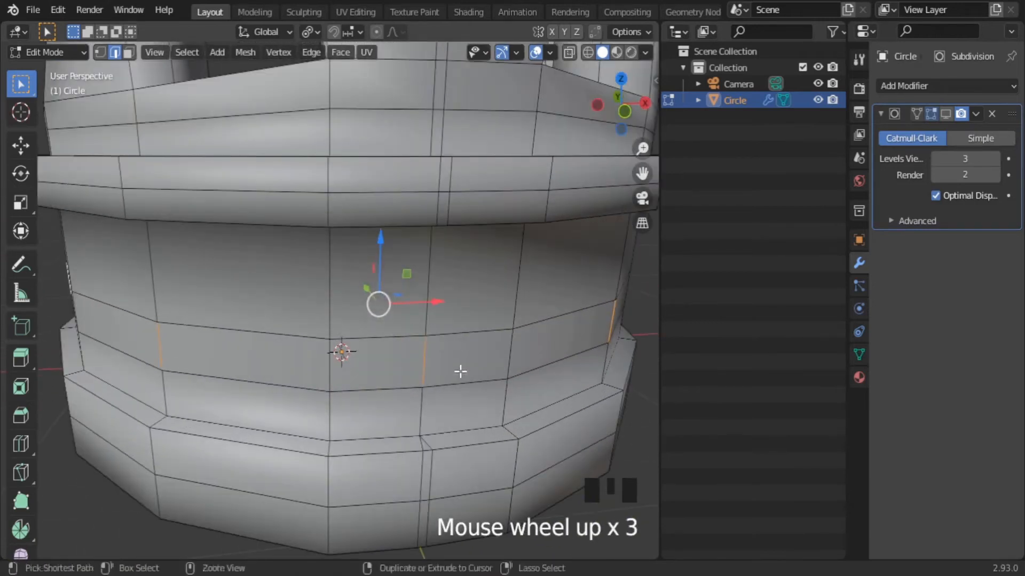
left_click(636, 463)
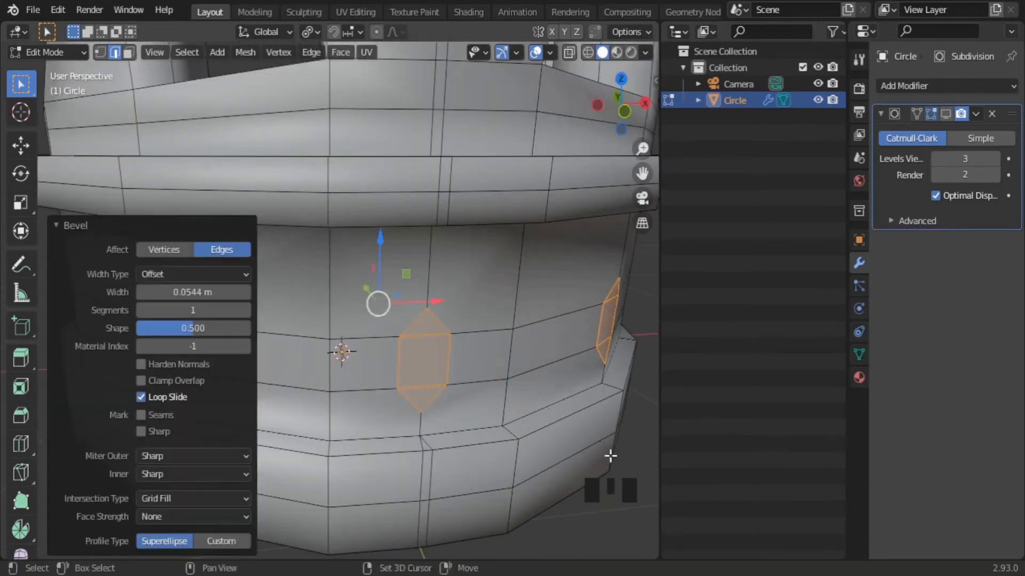
Try to recess the hexagons between the hoops by extruding their faces inward and scaling them.
key("Tab")
key("Tab")
scroll(369, 244, "up", 3)
left_click_drag(368, 244, 378, 232)
scroll(501, 355, "up", 2)
middle_click_drag(501, 354, 441, 378, "shift")
left_click(434, 397)
key("e")
left_click(468, 405)
scroll(442, 377, "up", 2)
key("s")
left_click(423, 371)
Examine the recesses between the hoops with and without the subdivision smoothing.
left_click(946, 113)
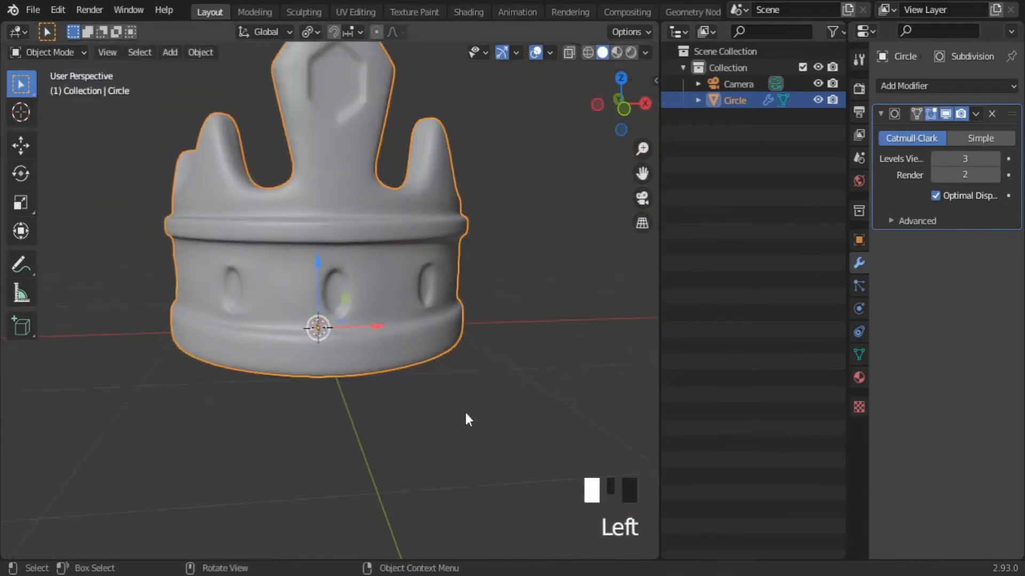
left_click(466, 416)
middle_click_drag(466, 416, 450, 382)
scroll(414, 348, "up", 2)
scroll(474, 382, "up", 2)
scroll(404, 315, "up", 1)
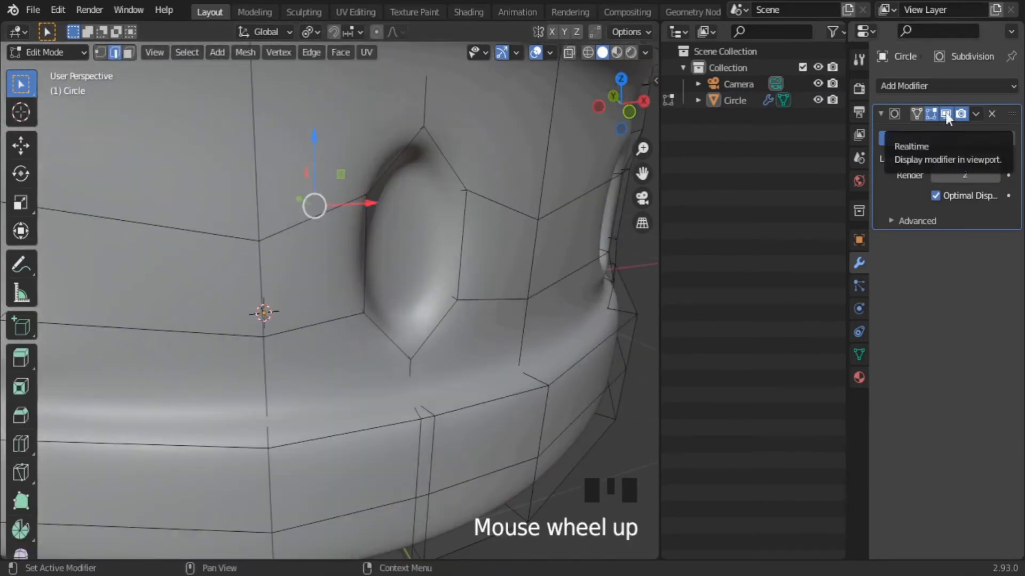
left_click(946, 115)
key("ctrl+x")
key("Tab")
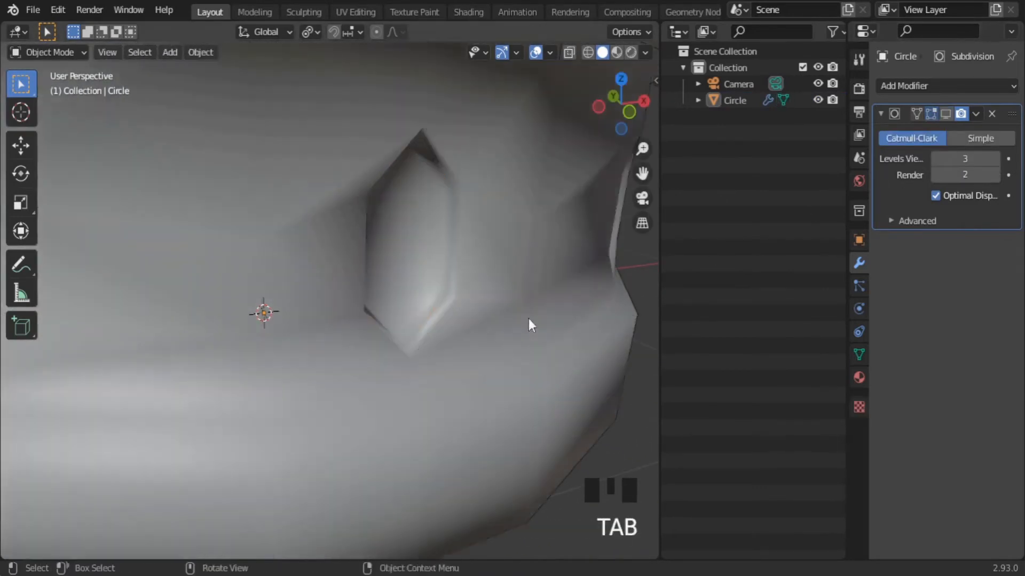
left_click(945, 115)
scroll(511, 286, "down", 3)
middle_click_drag(511, 286, 466, 331)
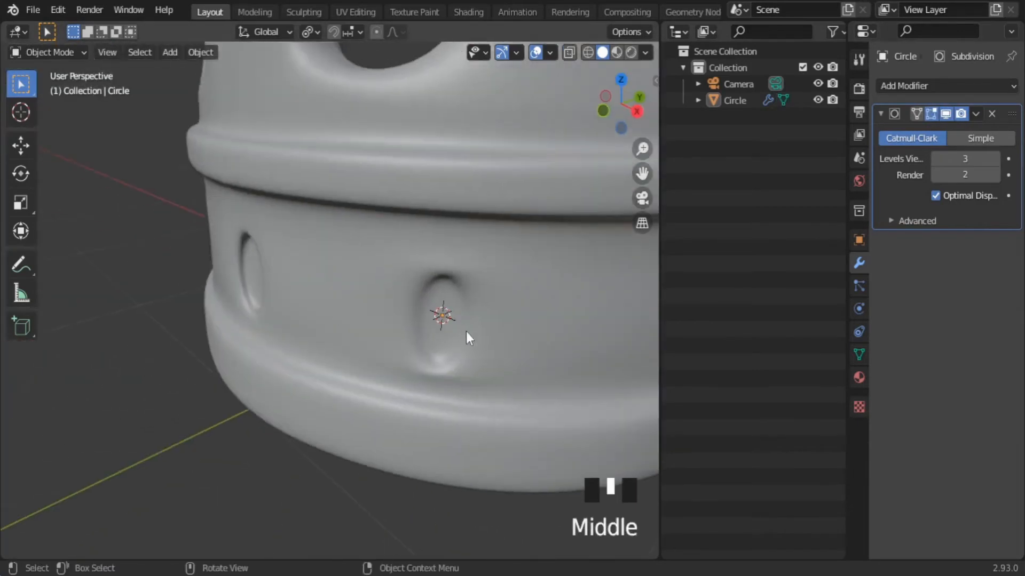
key("Tab")
scroll(493, 403, "up", 2)
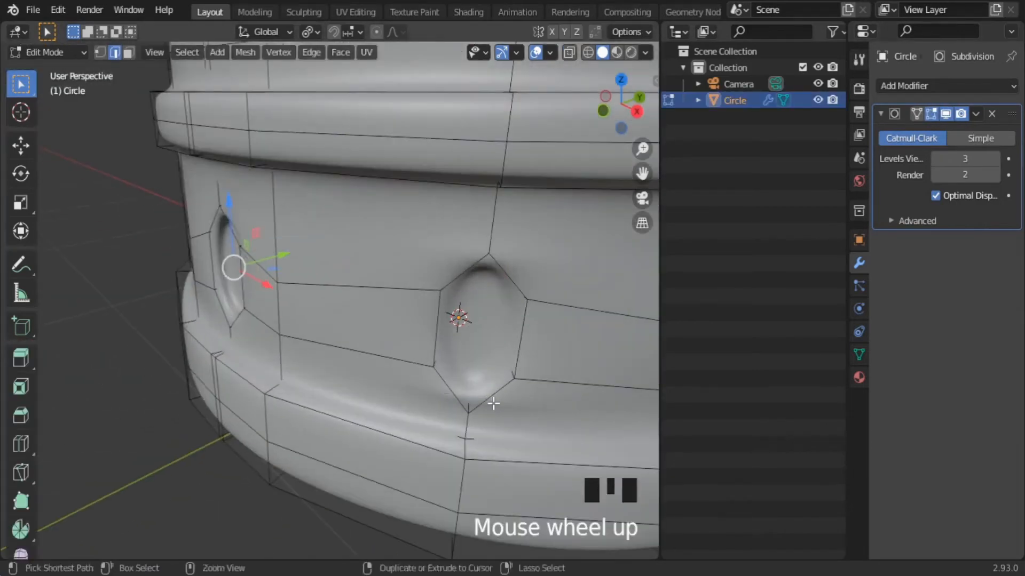
Try adding a centred loop cut inside the walls of each recess around the barrel.
left_click(510, 373)
right_click(509, 372)
middle_click_drag(510, 373, 301, 387, "shift")
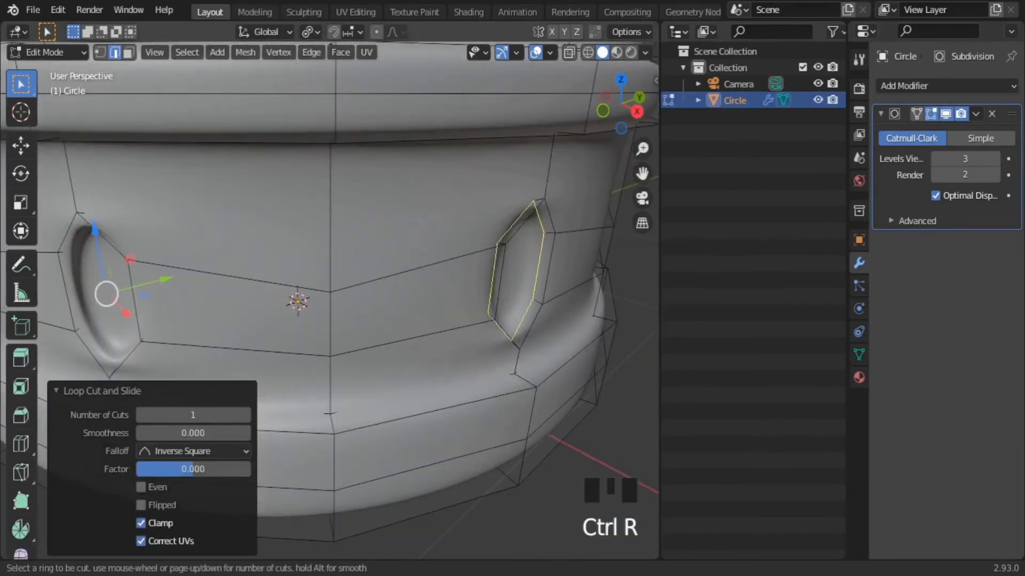
left_click(509, 344)
right_click(509, 344)
scroll(510, 345, "down", 2)
middle_click_drag(509, 344, 427, 382)
middle_click_drag(427, 381, 492, 331, "shift")
scroll(492, 331, "up", 2)
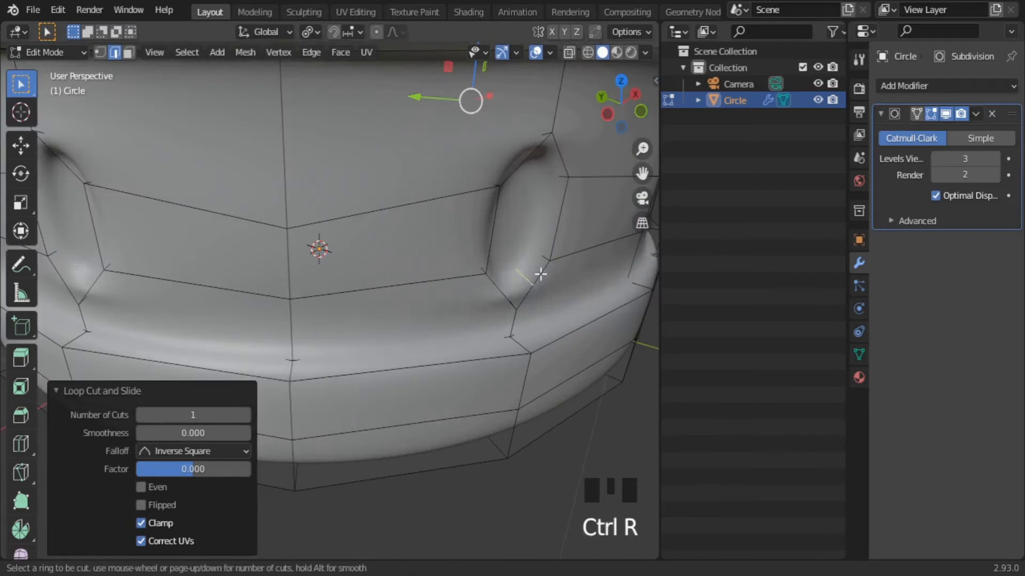
middle_click_drag(541, 274, 189, 275, "shift")
key("Tab")
scroll(326, 309, "down", 3)
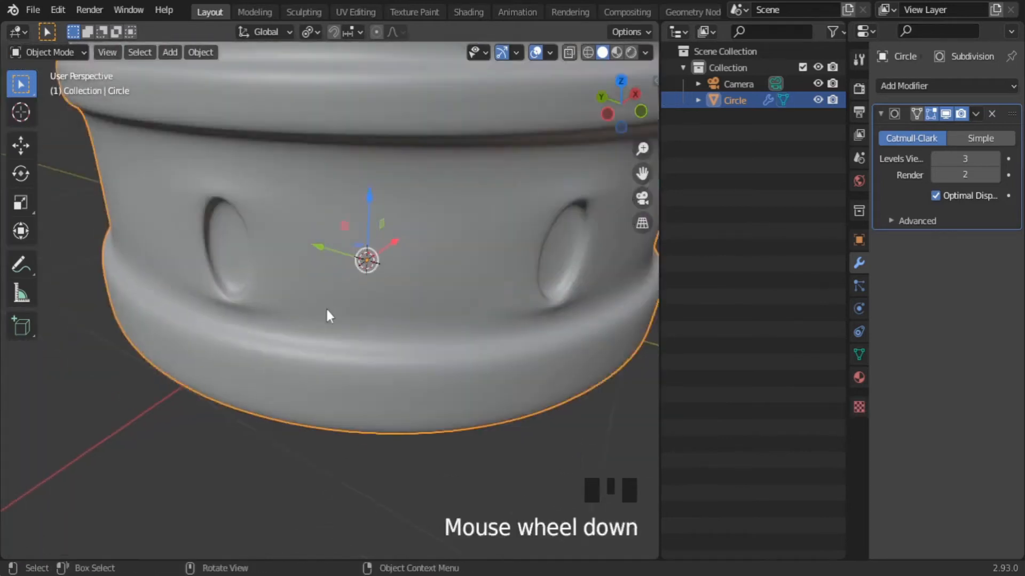
Try to shift one recess's faces slightly along their normal and check its smoothed shape.
scroll(377, 344, "up", 2)
scroll(327, 282, "up", 1)
key("Tab")
scroll(193, 228, "down", 2)
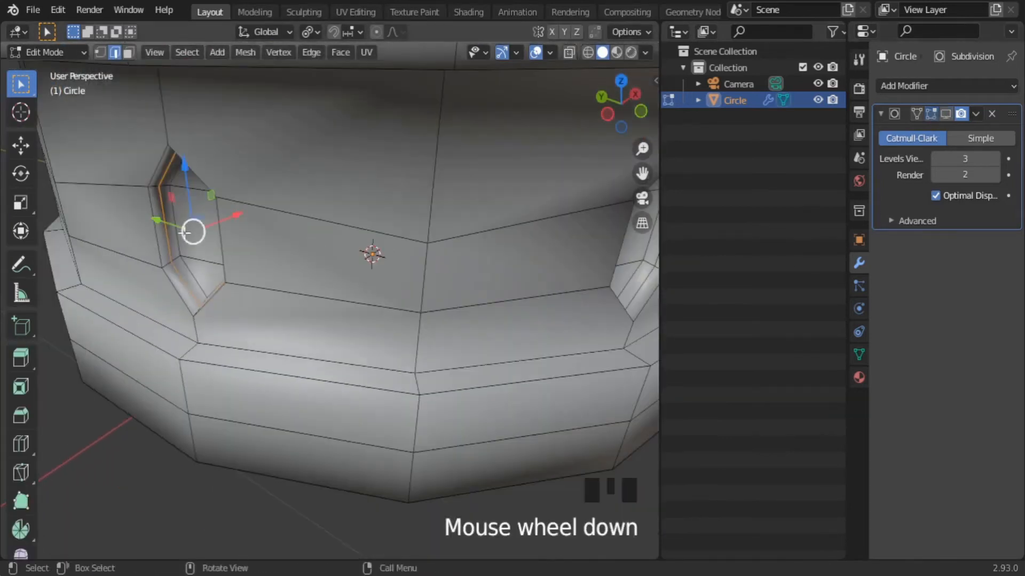
middle_click_drag(192, 229, 208, 205)
key("ctrl+KP_Add")
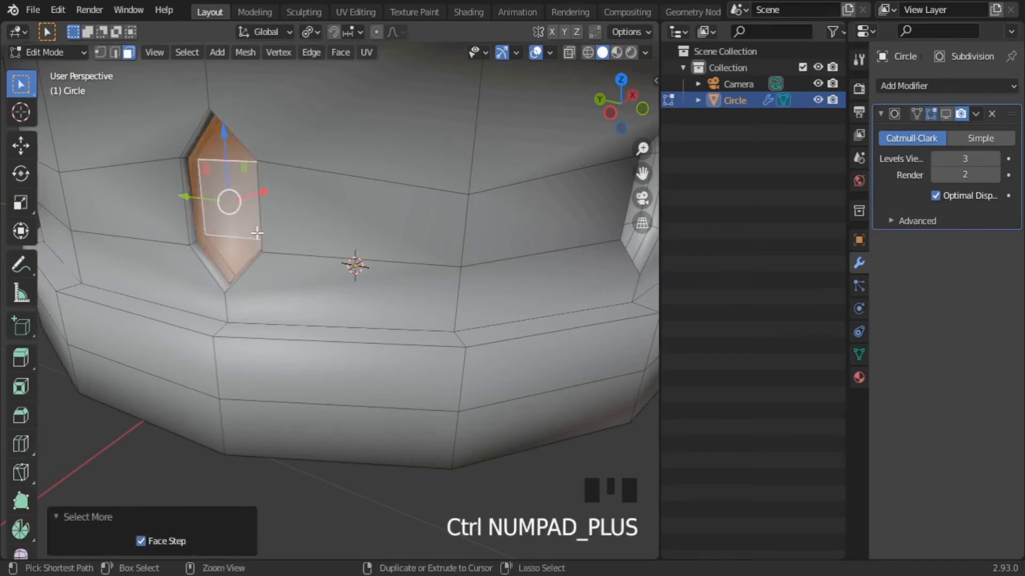
middle_click_drag(283, 262, 441, 293)
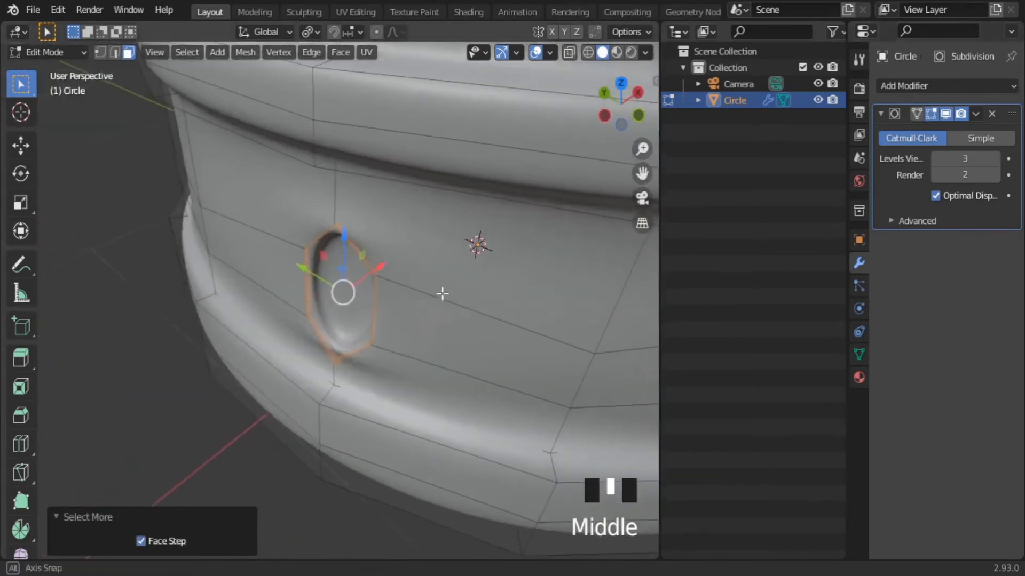
scroll(362, 261, "up", 2)
left_click(247, 114)
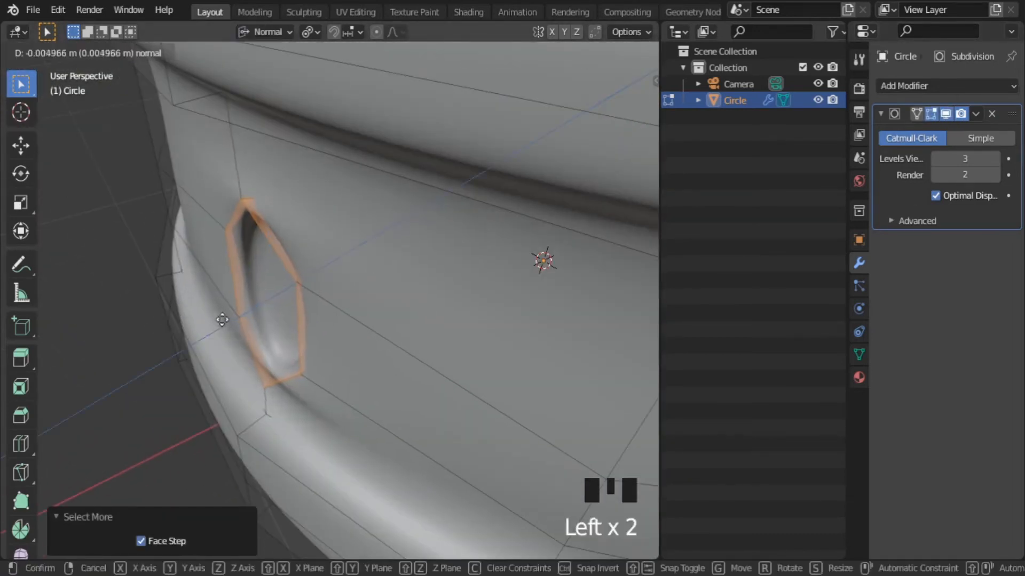
left_click_drag(229, 313, 230, 314)
key("Tab")
scroll(347, 331, "down", 5)
middle_click_drag(349, 329, 476, 384)
scroll(373, 311, "up", 6)
Undo the recess shift, loop cuts and extrusions back to the freshly beveled flat hexagons.
key("Tab")
key("ctrl+z")
key("ctrl+z")
scroll(380, 308, "down", 3)
key("ctrl+z")
key("ctrl+z")
key("ctrl+z")
key("ctrl+z")
key("ctrl+z")
key("ctrl+z")
key("ctrl+z")
key("ctrl+z")
key("ctrl+z")
key("ctrl+z")
key("ctrl+z")
key("ctrl+z")
key("ctrl+z")
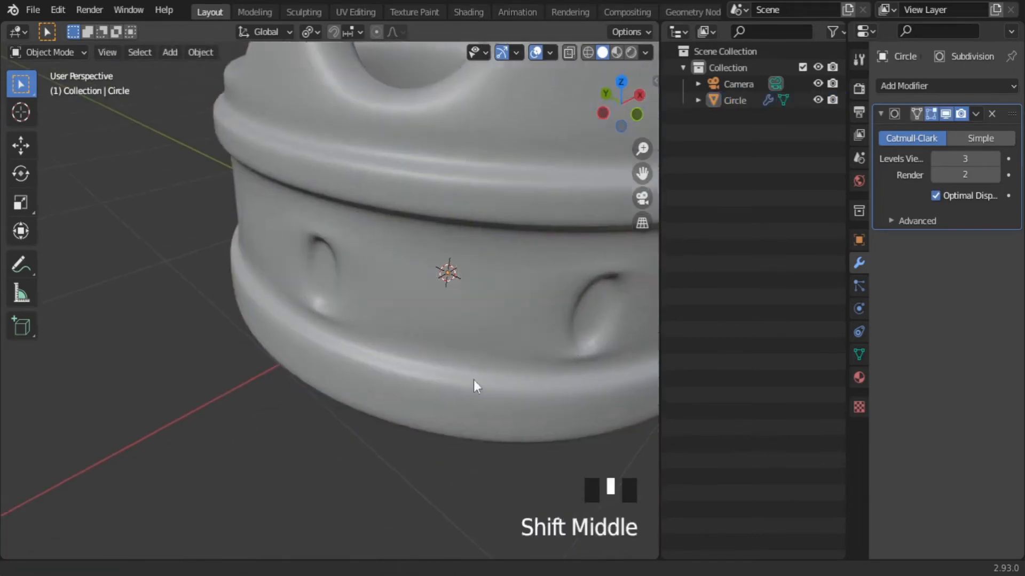
key("ctrl+z")
key("ctrl+z")
key("ctrl+z")
key("ctrl+z")
key("ctrl+z")
key("ctrl+z")
key("ctrl+z")
key("ctrl+z")
key("ctrl+z")
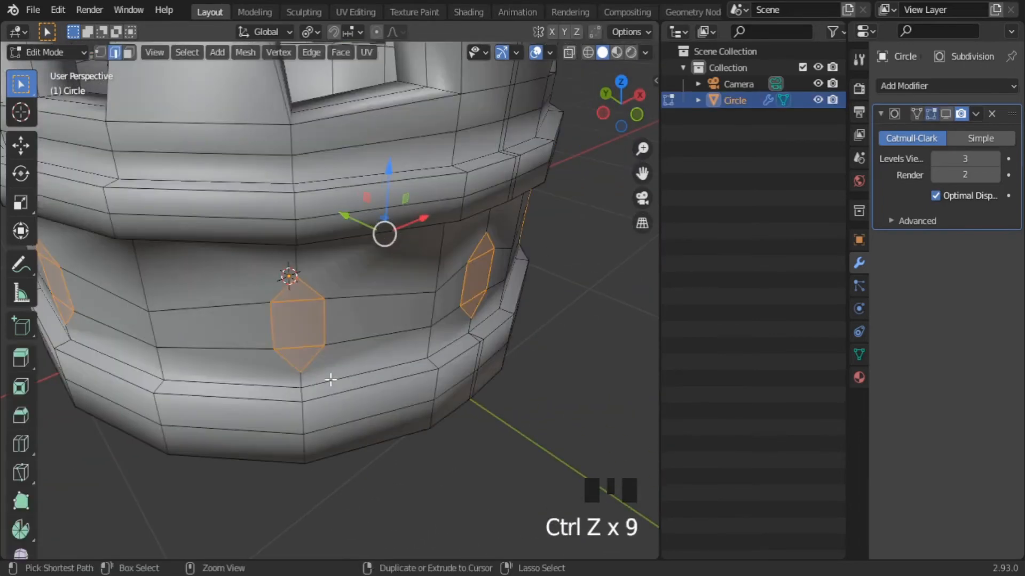
Select the front hexagon's faces and flatten them with a scale of 0 along the global Y axis.
middle_click_drag(331, 382, 485, 331)
scroll(427, 342, "up", 3)
middle_click_drag(408, 348, 386, 286, "shift")
left_click(387, 287)
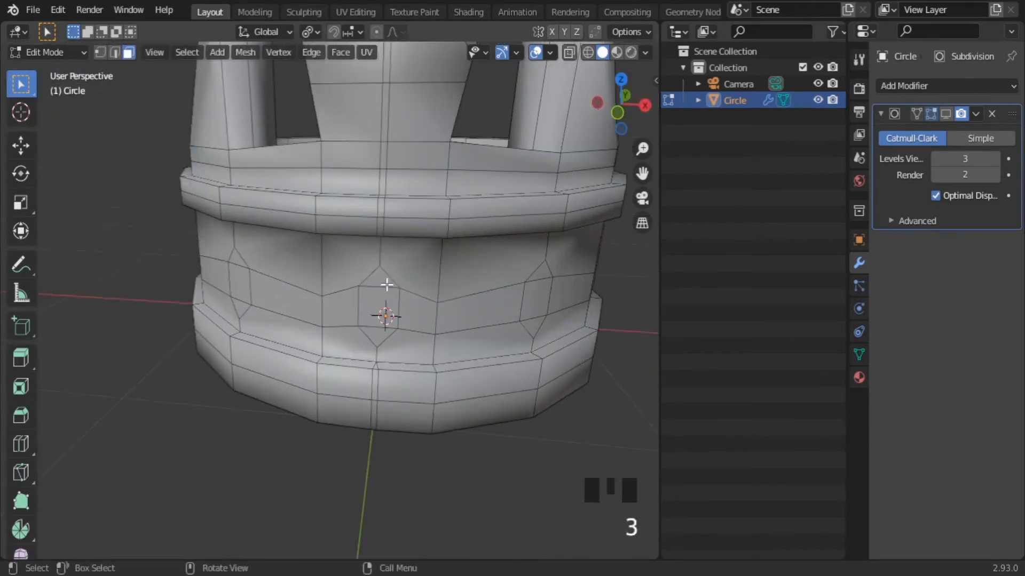
key("KP_Decimal")
middle_click_drag(434, 334, 325, 332)
key("s")
left_click(325, 331)
scroll(326, 331, "down", 5)
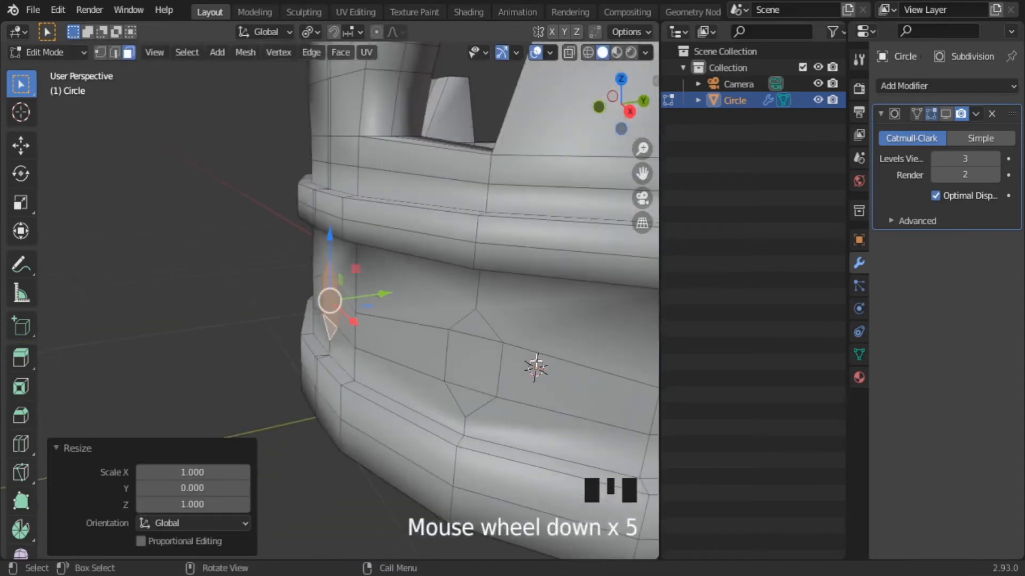
Switch to Normal orientation, flatten the neighbouring hexagon to 0 along its normal Z and move it by about -0.0025 m along that axis.
left_click(473, 345)
middle_click_drag(461, 399, 317, 77)
left_click(265, 31)
left_click(254, 112)
key("s")
key("z")
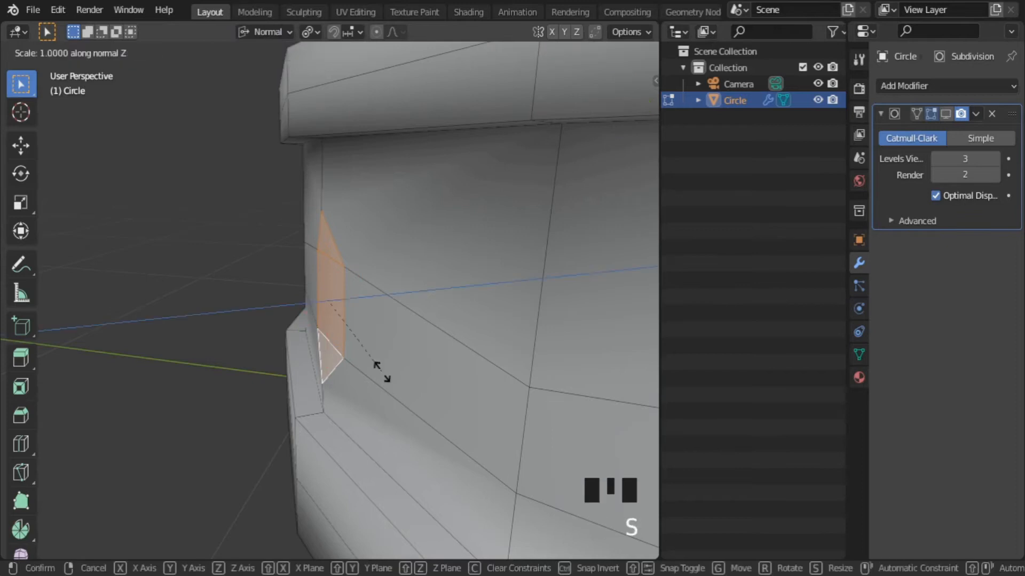
key("0")
key("Return")
middle_click_drag(382, 370, 288, 315)
left_click_drag(268, 305, 260, 302)
scroll(387, 430, "down", 3)
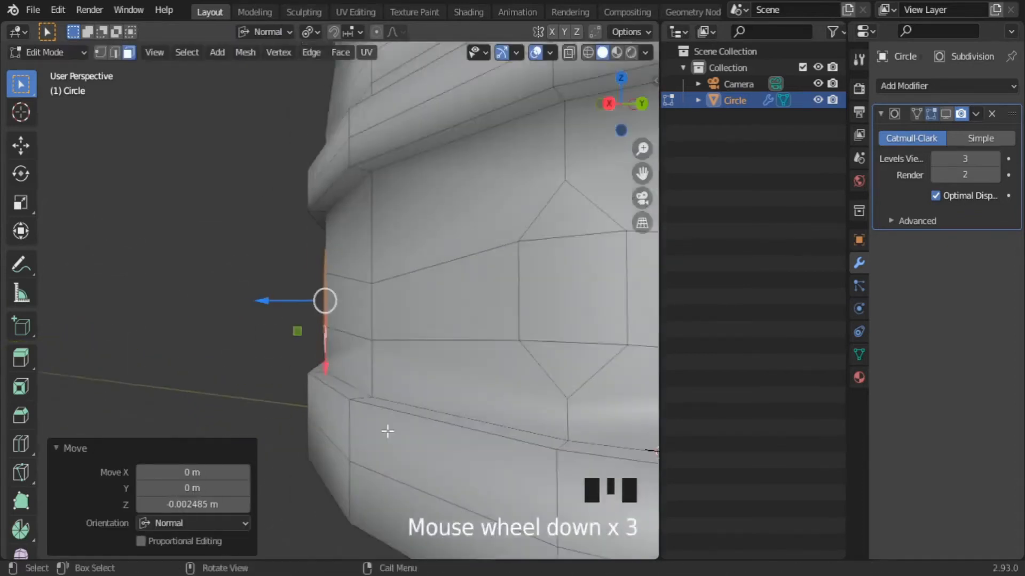
Flatten the third hexagon around the band to 0 along its normal Z and move it about 0.0087 m outward.
middle_click_drag(386, 430, 369, 401)
scroll(372, 374, "down", 1)
left_click(380, 304)
key("KP_Decimal")
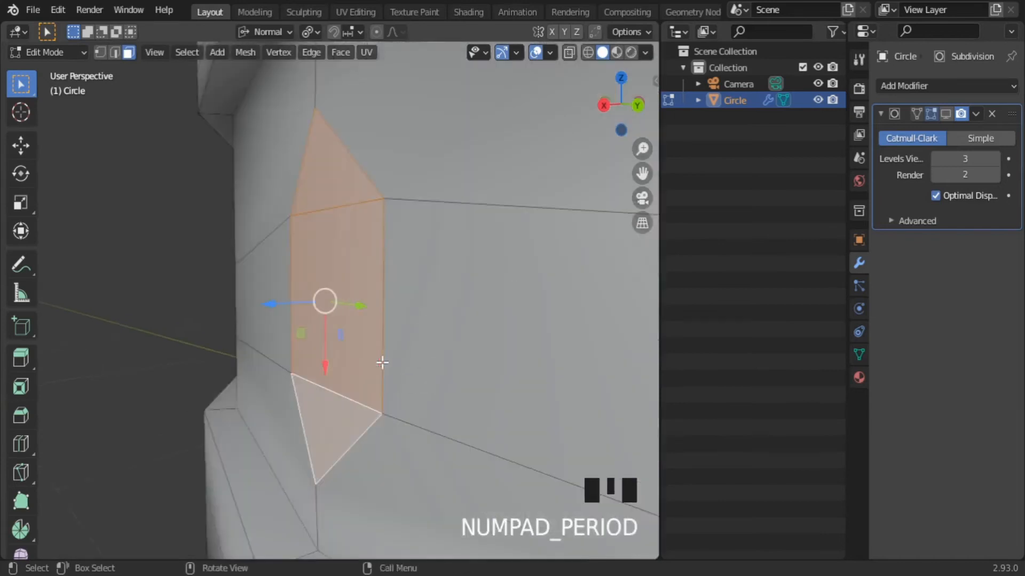
middle_click_drag(382, 361, 339, 344)
key("s")
key("z")
key("0")
key("Return")
left_click_drag(267, 302, 259, 302)
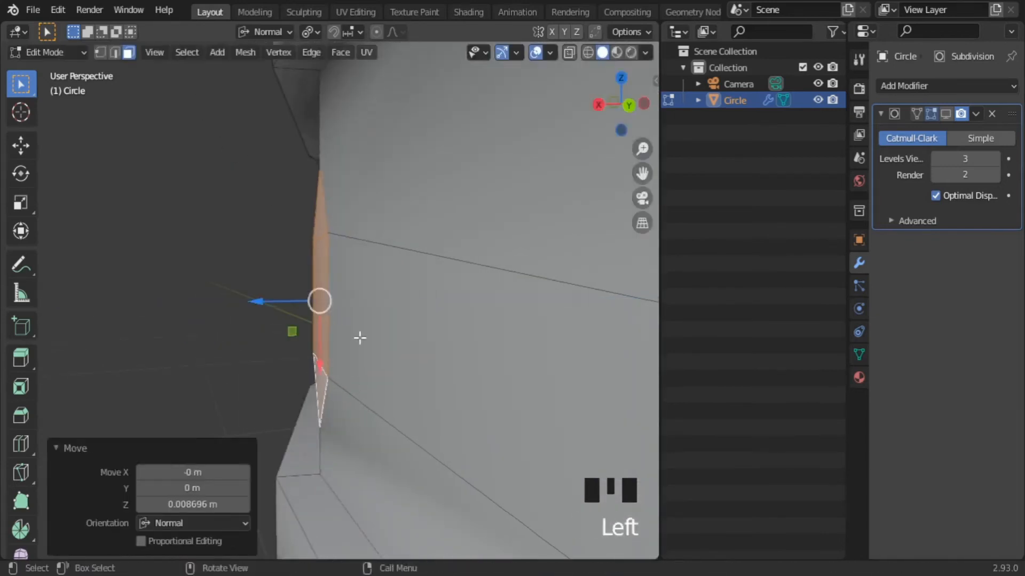
Flatten the fourth hexagon around the band with a normal Z scale of 0 and shift it slightly outward.
scroll(363, 341, "down", 7)
middle_click_drag(392, 350, 526, 382)
middle_click_drag(122, 353, 330, 341)
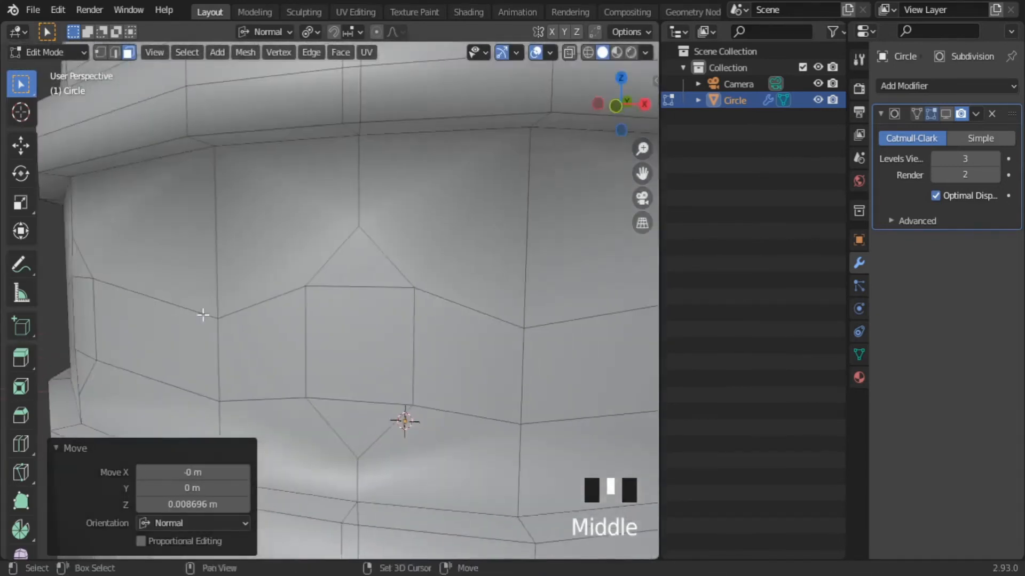
middle_click_drag(201, 313, 267, 315)
left_click(323, 238)
key("s")
key("z")
key("0")
key("Return")
middle_click_drag(336, 403, 327, 410)
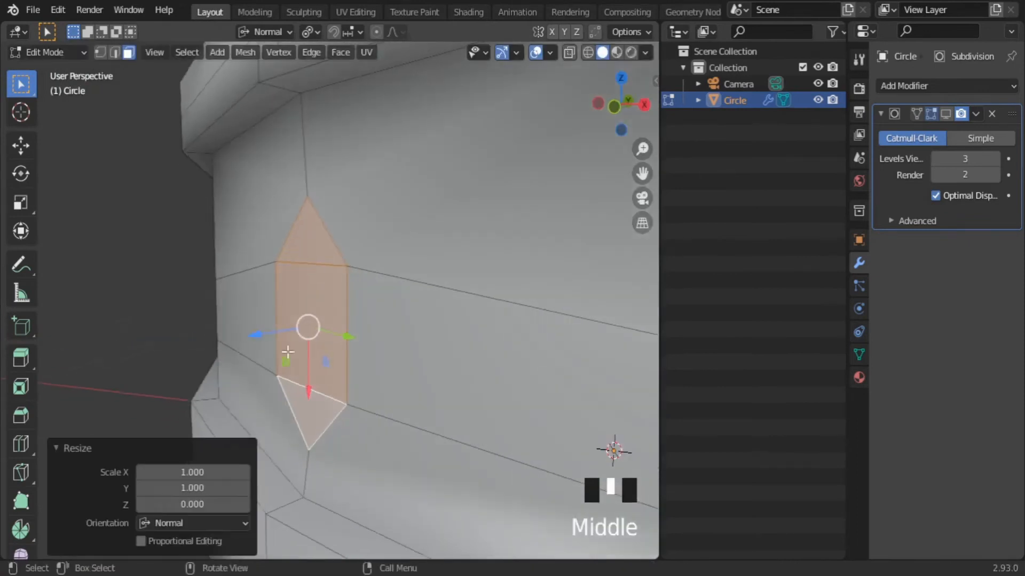
left_click_drag(258, 337, 250, 337)
Scale the fifth hexagon to 0 along its normal Z and nudge it slightly outward from the barrel wall.
middle_click_drag(296, 389, 400, 373)
left_click(242, 324)
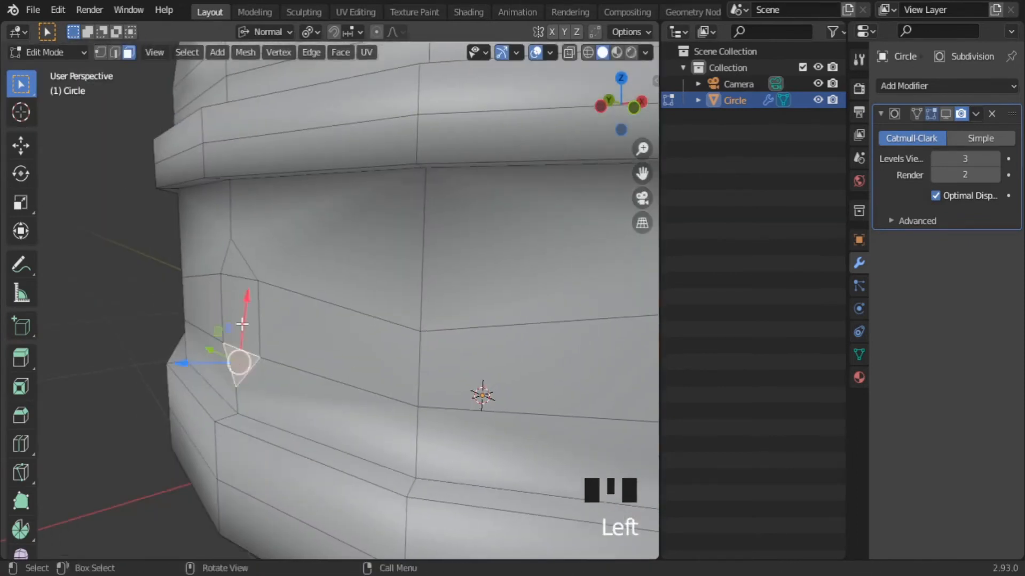
key("s")
key("z")
key("0")
key("Return")
scroll(287, 319, "up", 1)
left_click_drag(167, 326, 155, 329)
Select the faces of all the hexagons around the band between the hoops together.
scroll(306, 381, "down", 4)
left_click(542, 297, "shift")
left_click(544, 333, "shift")
left_click(533, 374, "shift")
middle_click_drag(515, 372, 320, 375, "shift")
left_click(412, 295, "shift")
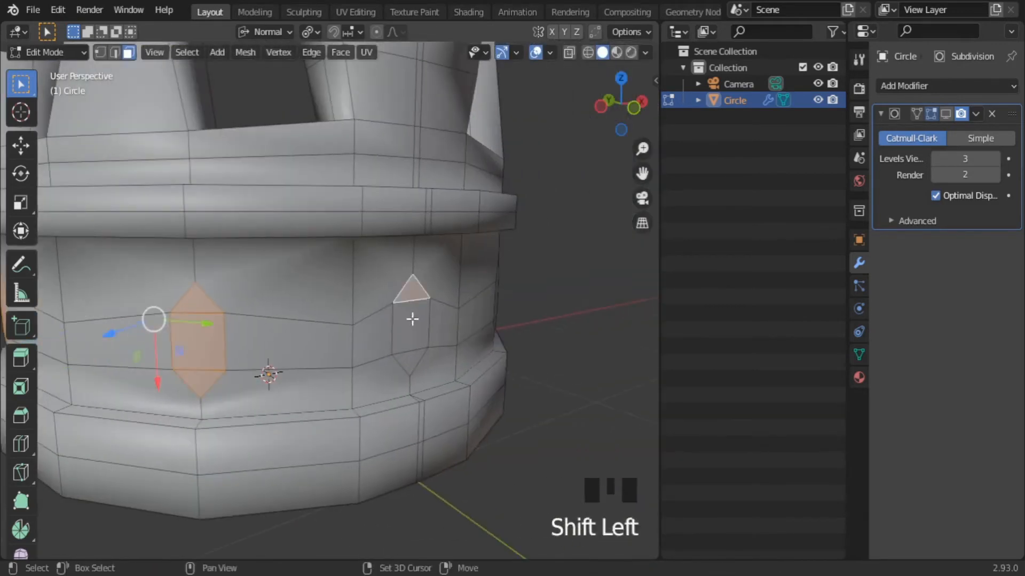
middle_click_drag(432, 354, 410, 316, "shift")
middle_click_drag(441, 359, 386, 352)
middle_click_drag(456, 344, 539, 363, "shift")
middle_click_drag(539, 363, 515, 362)
left_click(526, 322, "shift")
left_click(528, 368, "shift")
Show the subdivision in the viewport and examine the smoothed band between the hoops.
left_click(945, 113)
key("Tab")
scroll(407, 382, "down", 3)
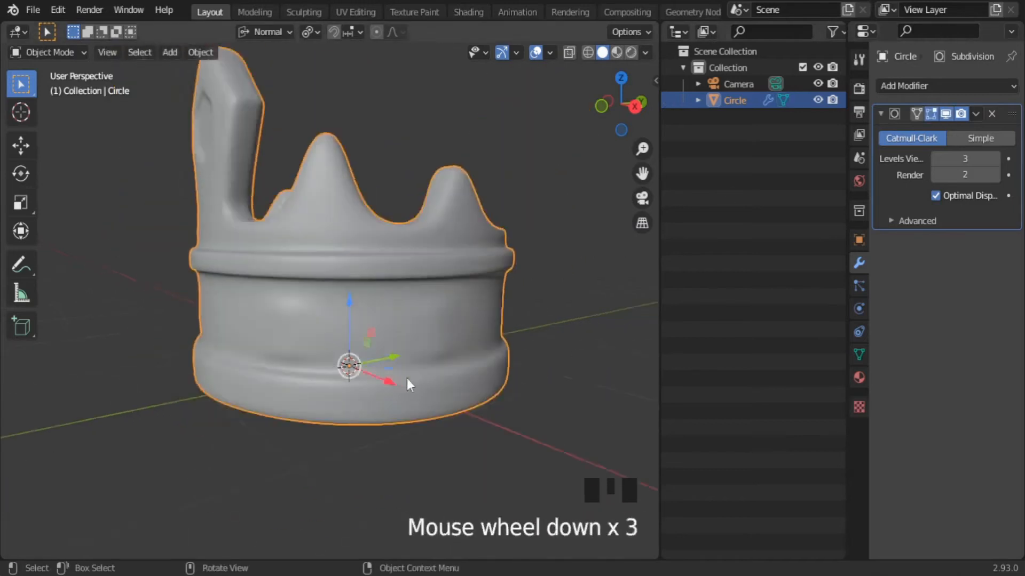
scroll(377, 402, "up", 4)
middle_click_drag(377, 402, 439, 431)
key("Tab")
key("Tab")
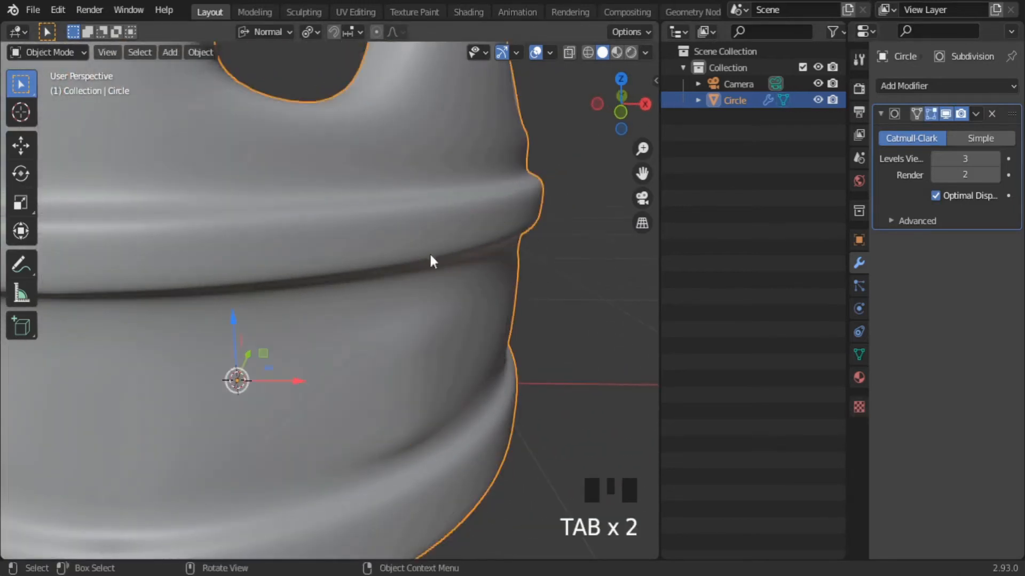
middle_click_drag(412, 395, 416, 421)
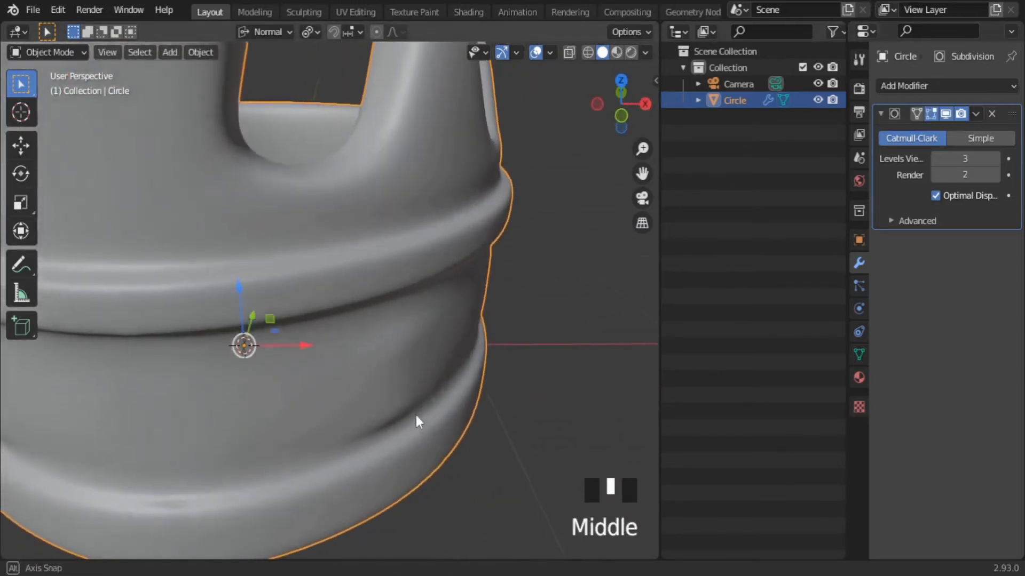
Try scaling the selected hexagon faces together to 0.935 about a shared pivot, check the smoothed surface, and undo the scaling.
key("Tab")
scroll(485, 466, "up", 2)
key("s")
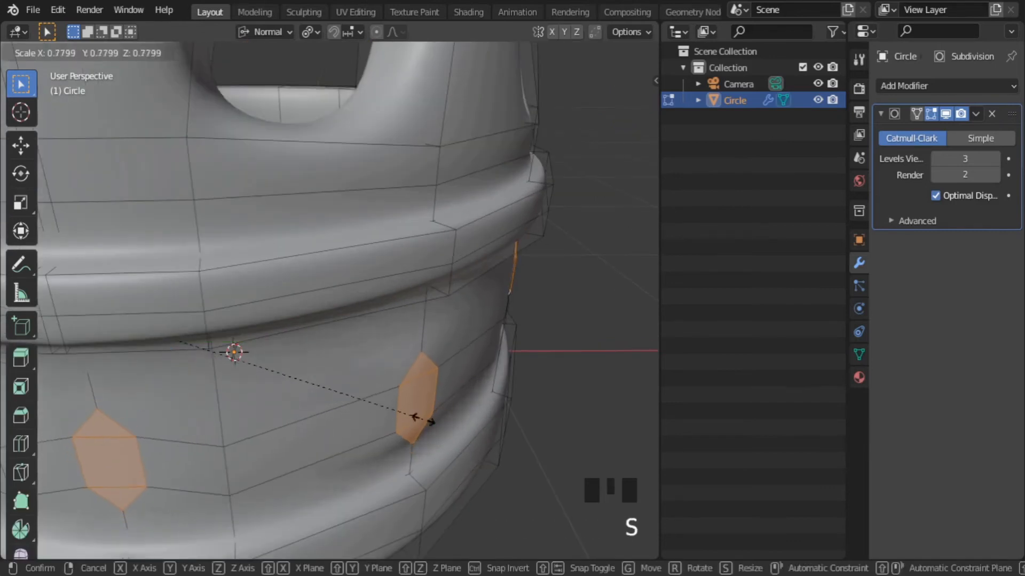
left_click(478, 464)
left_click(311, 32)
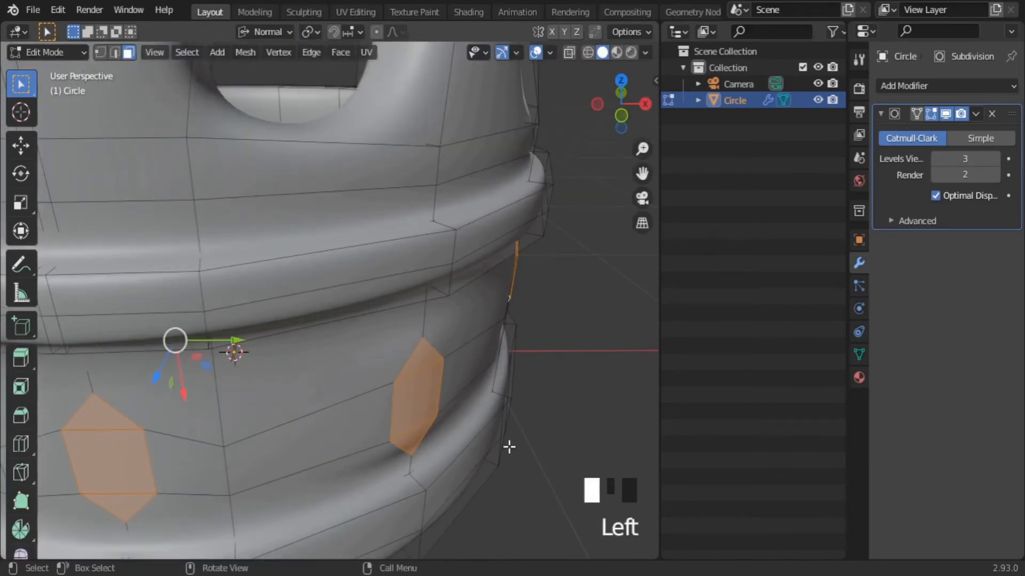
key("s")
left_click(403, 389)
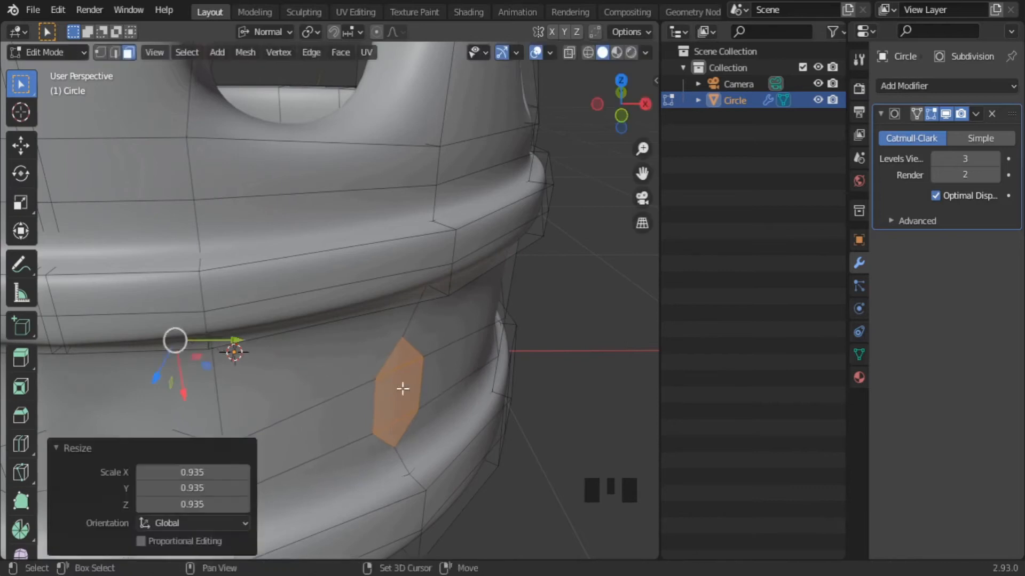
key("Tab")
scroll(469, 400, "down", 3)
middle_click_drag(480, 396, 350, 363)
scroll(496, 403, "up", 3)
key("ctrl+z")
key("ctrl+z")
Rescale the selected hexagon faces around the band and check their shape on the smoothed barrel.
key("s")
left_click(490, 398)
key("Tab")
scroll(490, 398, "down", 3)
scroll(488, 373, "up", 4)
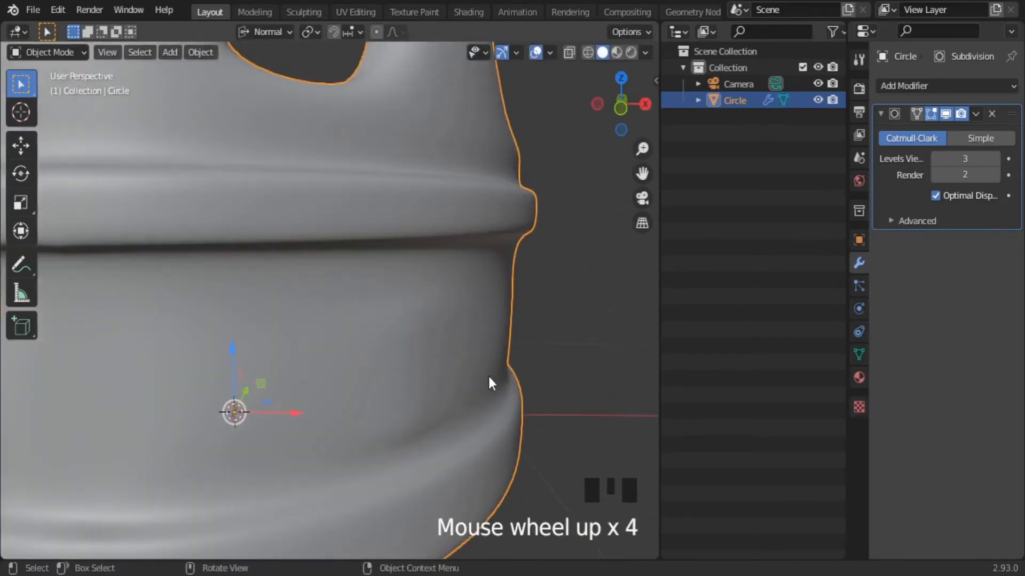
key("Tab")
scroll(506, 421, "up", 1)
key("s")
left_click(522, 457)
key("Tab")
scroll(522, 458, "down", 1)
key("Tab")
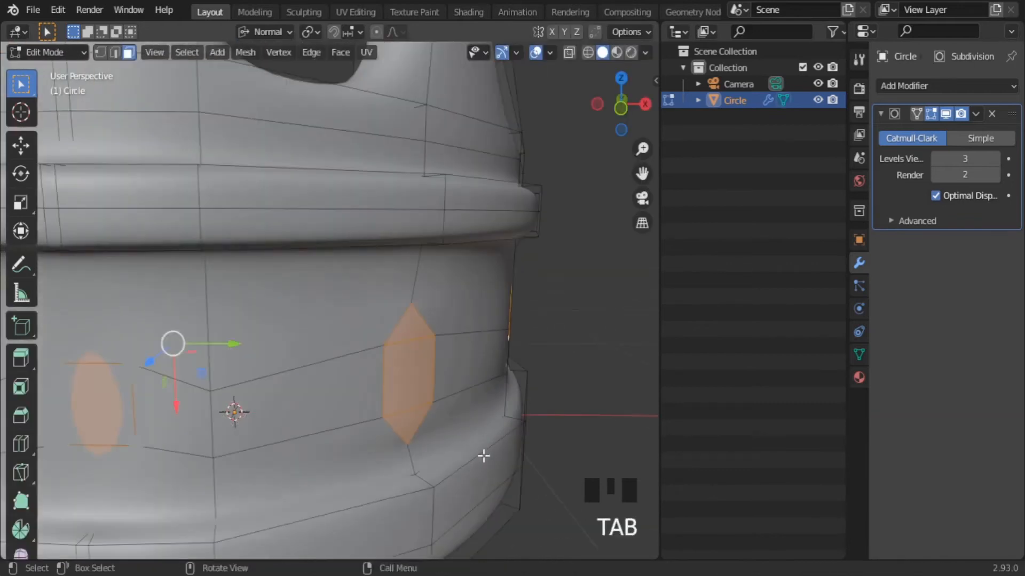
Scale each selected hexagon by 1.142 about its individual origin and hide the subdivision in the viewport.
left_click(310, 31)
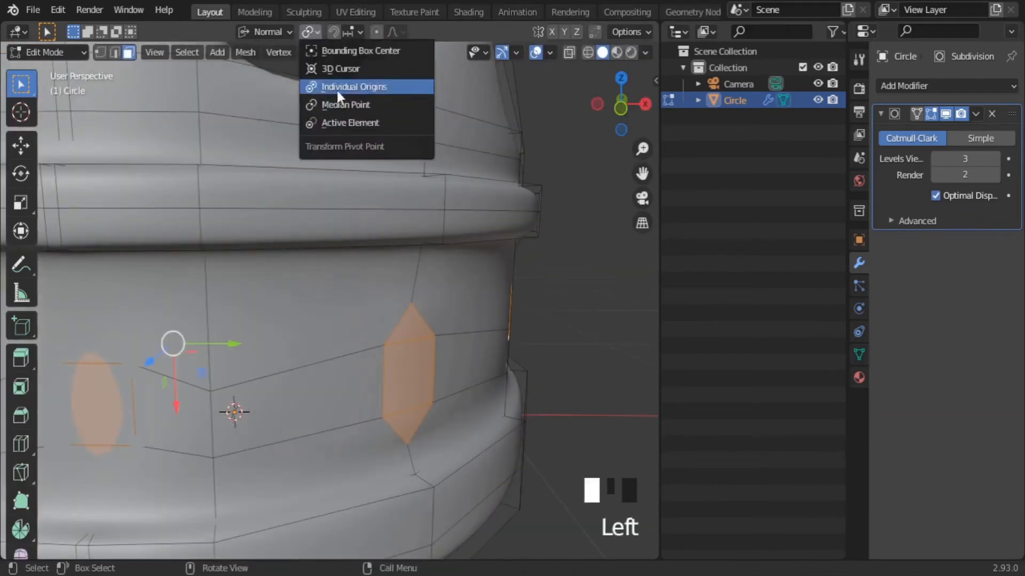
left_click(524, 406)
left_click(945, 115)
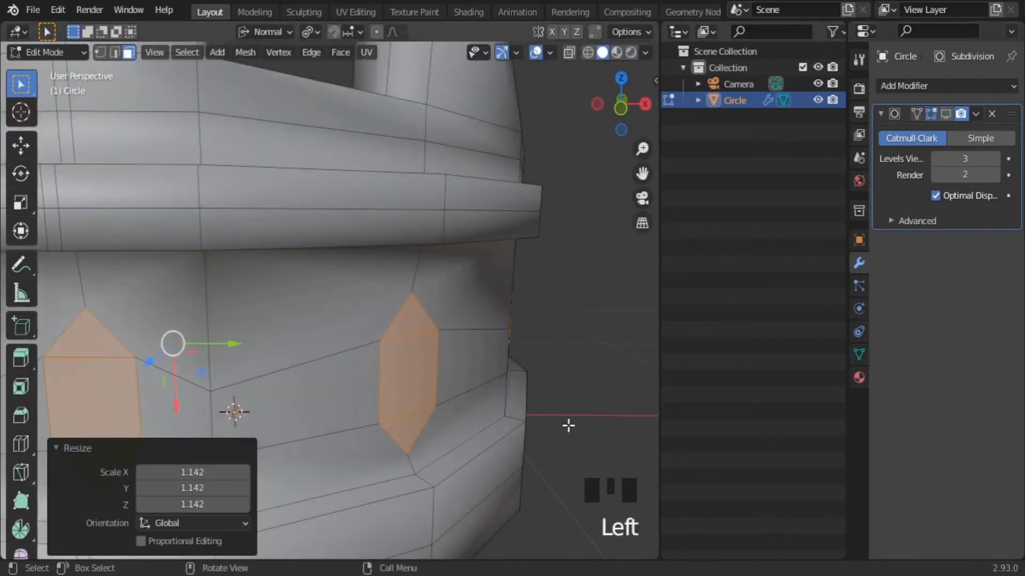
Sink the hexagon faces into the wall by about 0.039 m along their normals and scale them to 0.819.
key("alt+s")
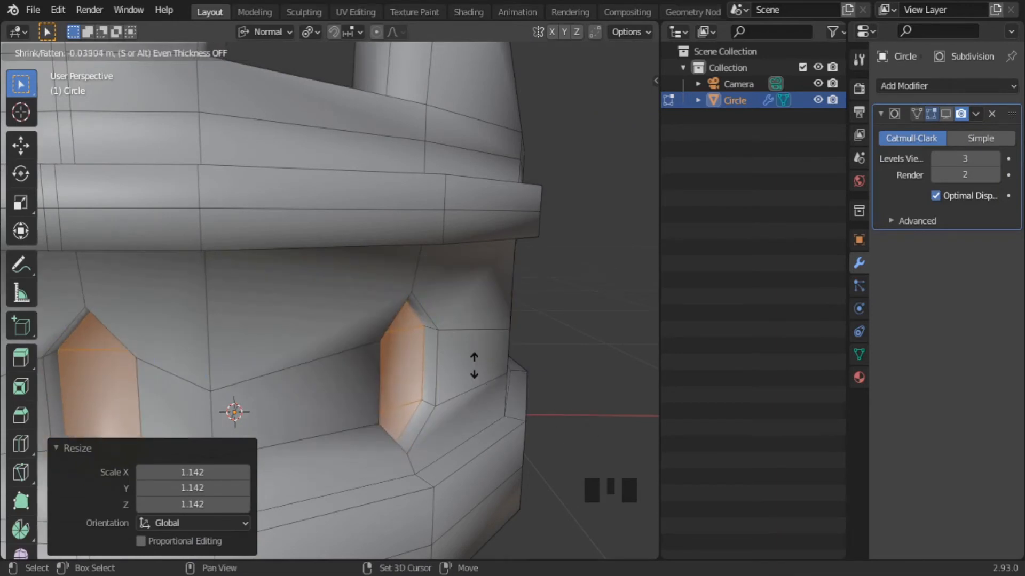
left_click(474, 365)
middle_click_drag(474, 365, 436, 446)
left_click(411, 434)
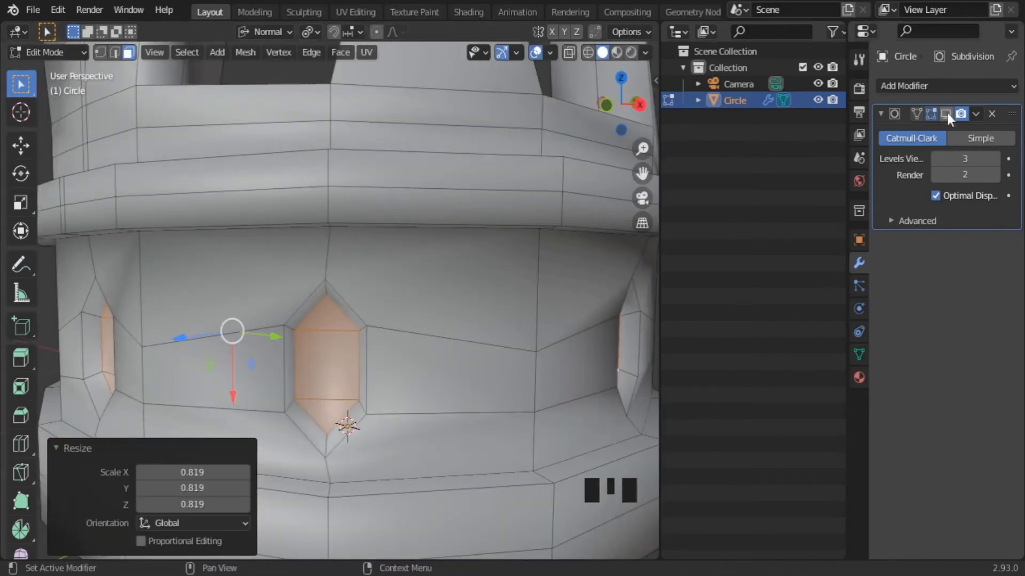
Show the smoothed barrel in Object Mode and save the file.
key("Tab")
scroll(526, 400, "up", 2)
middle_click_drag(527, 400, 473, 400, "shift")
left_click(33, 10)
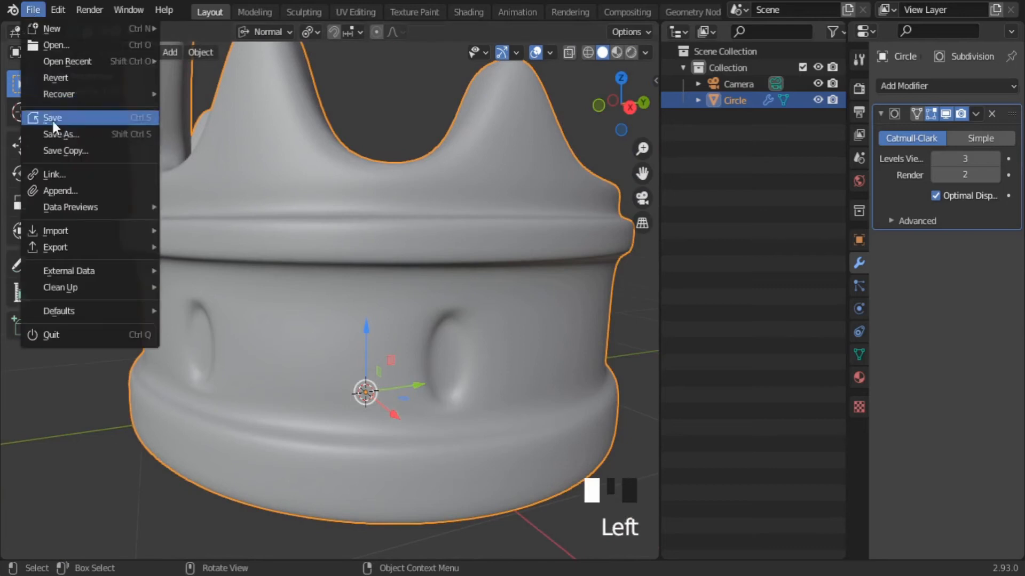
left_click(53, 116)
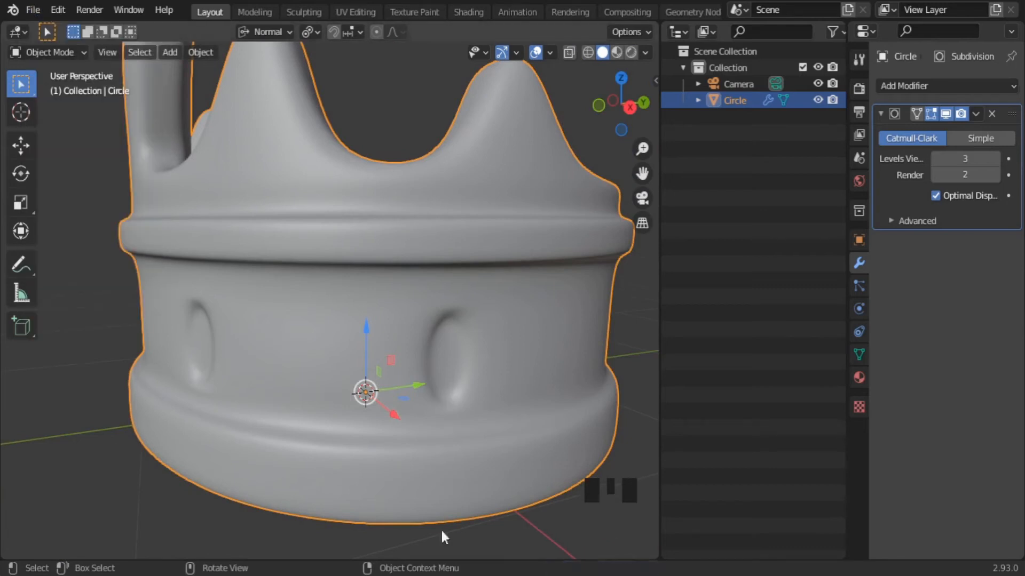
Add a centred loop cut around the inner walls of one hexagonal recess between the hoops.
key("Tab")
scroll(394, 366, "down", 2)
scroll(362, 394, "up", 3)
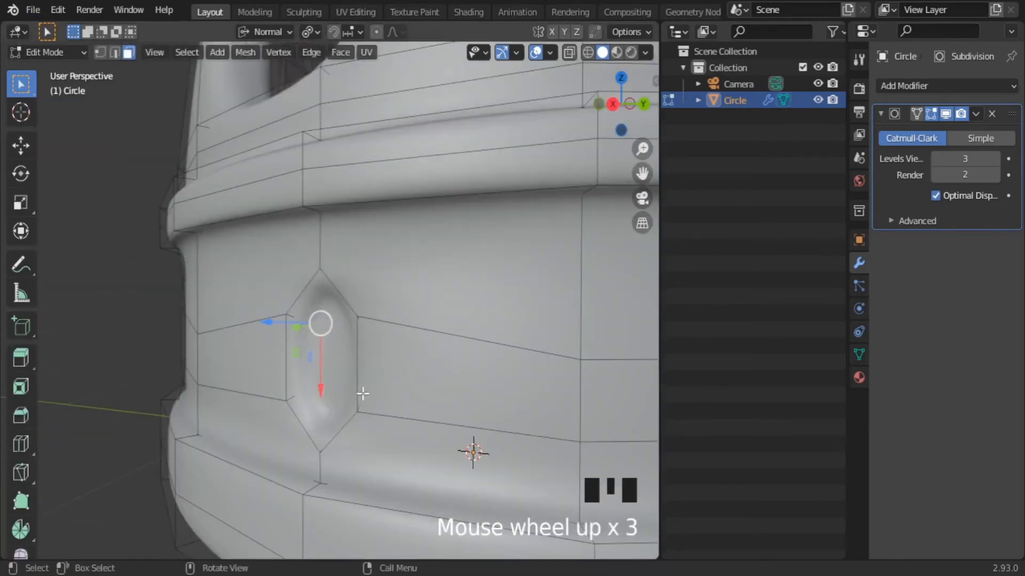
key("ctrl+r")
left_click(319, 326)
middle_click_drag(319, 326, 342, 316, "shift")
scroll(334, 355, "up", 2)
scroll(304, 330, "up", 3)
middle_click_drag(342, 316, 481, 288, "shift")
middle_click_drag(480, 288, 517, 214, "shift")
Add a single centred loop cut inside another hexagonal recess and check the sharper edges on the smoothed barrel.
key("ctrl+r")
middle_click_drag(405, 267, 334, 310, "shift")
scroll(333, 310, "up", 3)
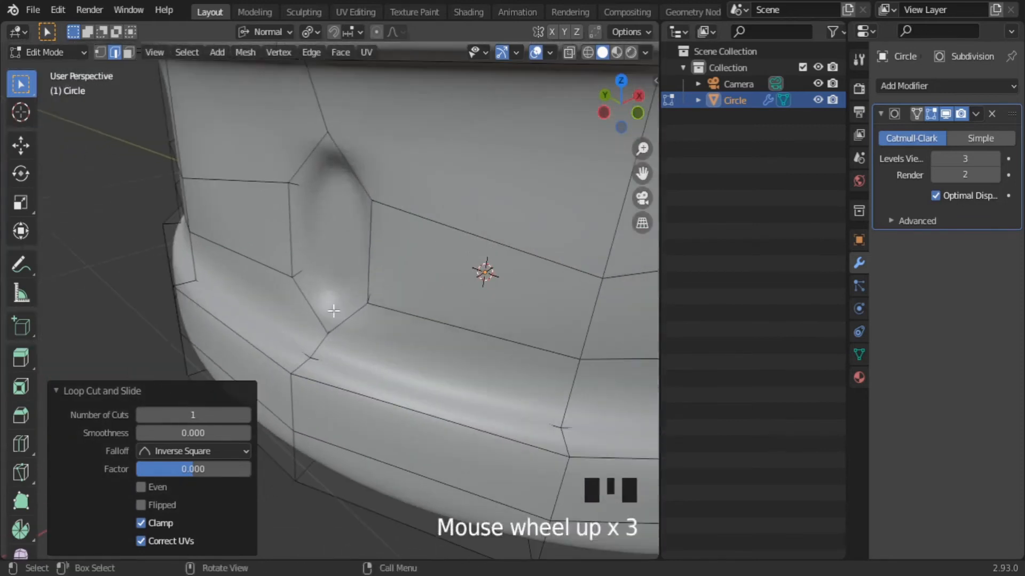
scroll(349, 311, "down", 4)
key("Tab")
middle_click_drag(412, 327, 515, 315)
scroll(435, 315, "up", 2)
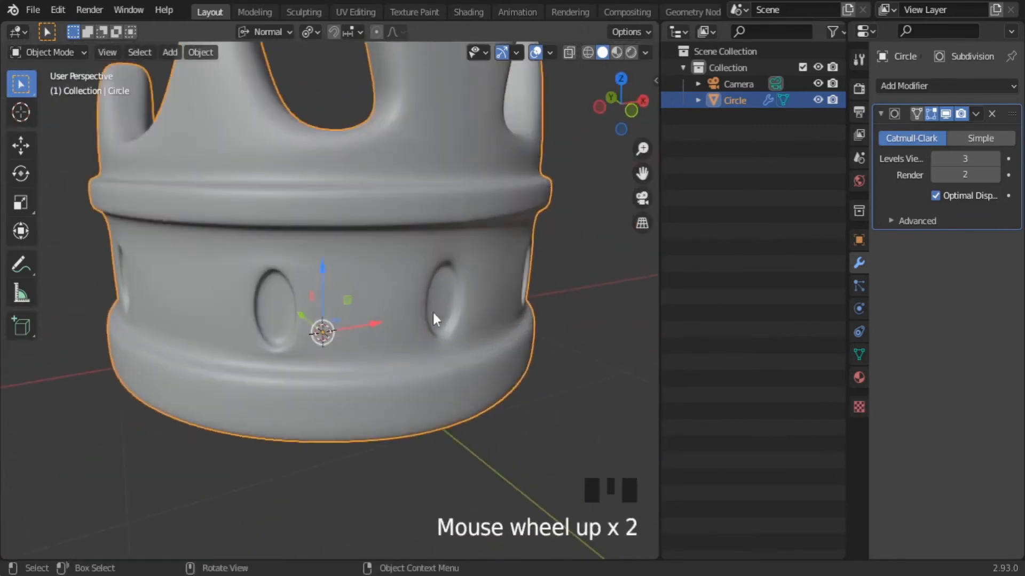
scroll(526, 411, "up", 1)
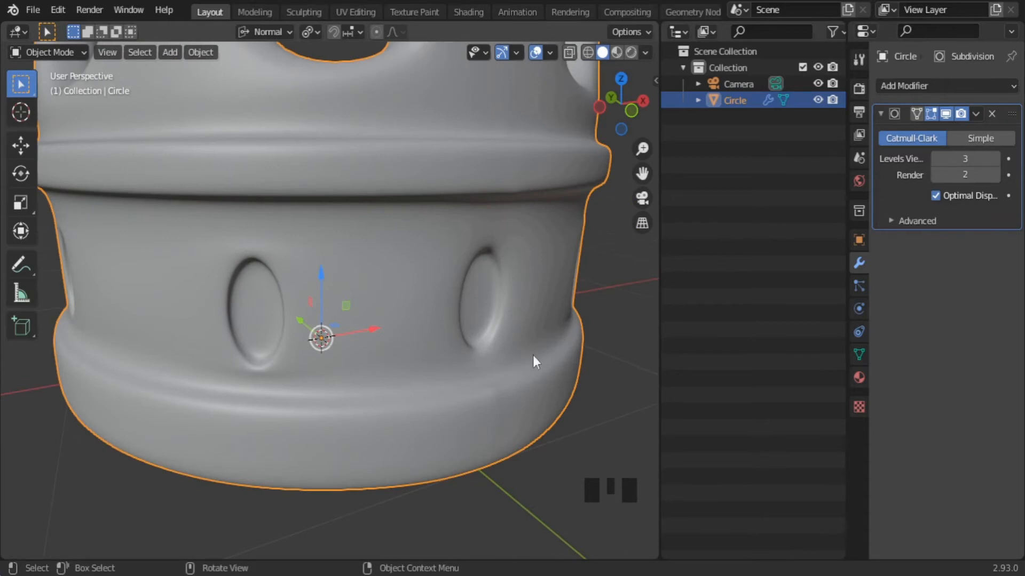
Hide the barrel's subdivision in the viewport and select the recessed inner faces of the first hexagonal recesses.
left_click(945, 113)
scroll(512, 357, "down", 4)
key("Tab")
scroll(478, 368, "up", 2)
middle_click_drag(235, 363, 275, 366)
middle_click_drag(275, 366, 382, 368, "shift")
scroll(383, 368, "up", 2)
left_click(396, 213)
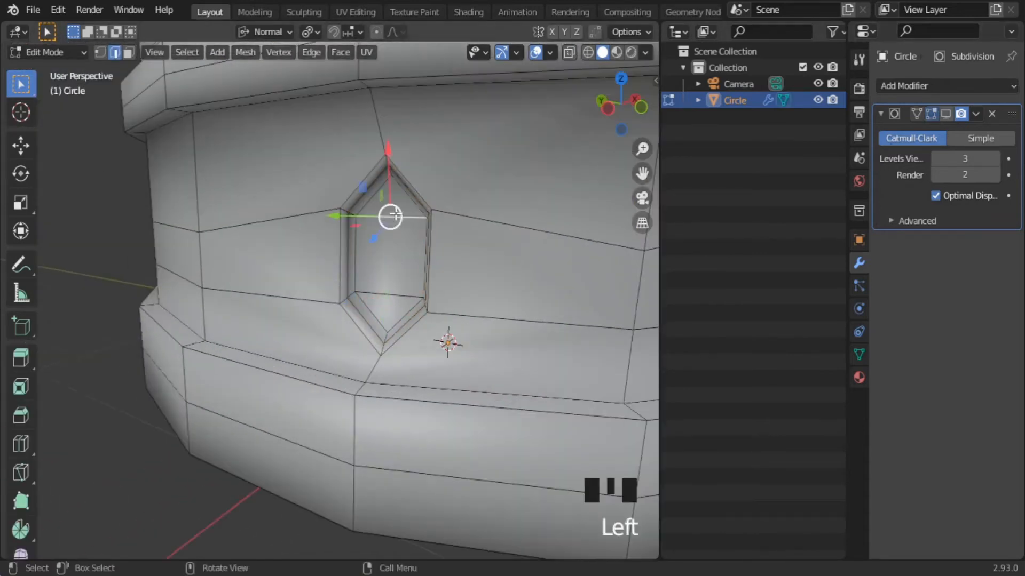
scroll(394, 308, "down", 4)
middle_click_drag(394, 308, 339, 298, "shift")
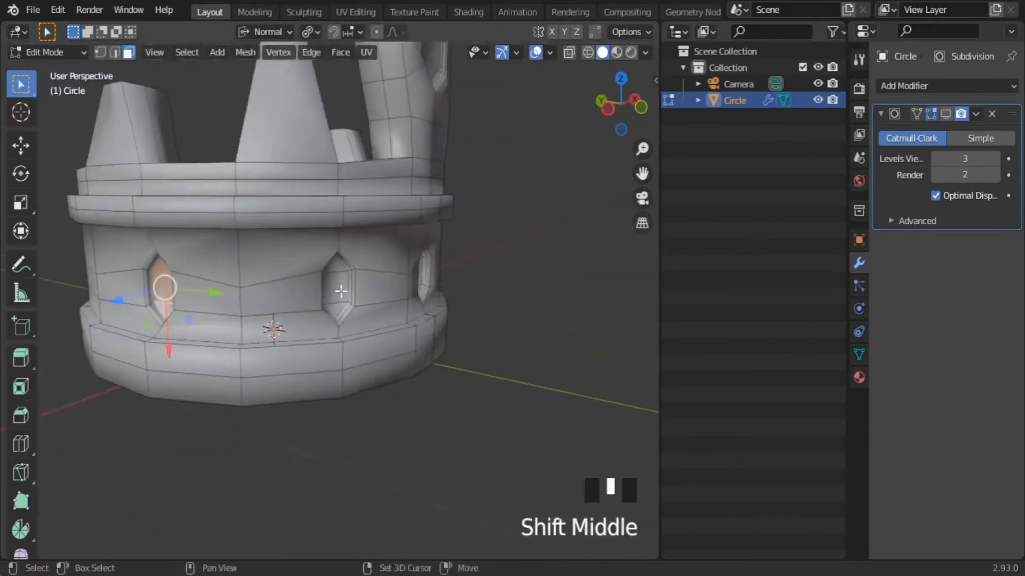
scroll(347, 220, "up", 3)
scroll(427, 305, "down", 2)
middle_click_drag(502, 321, 447, 318)
scroll(447, 315, "up", 2)
left_click(448, 201, "shift")
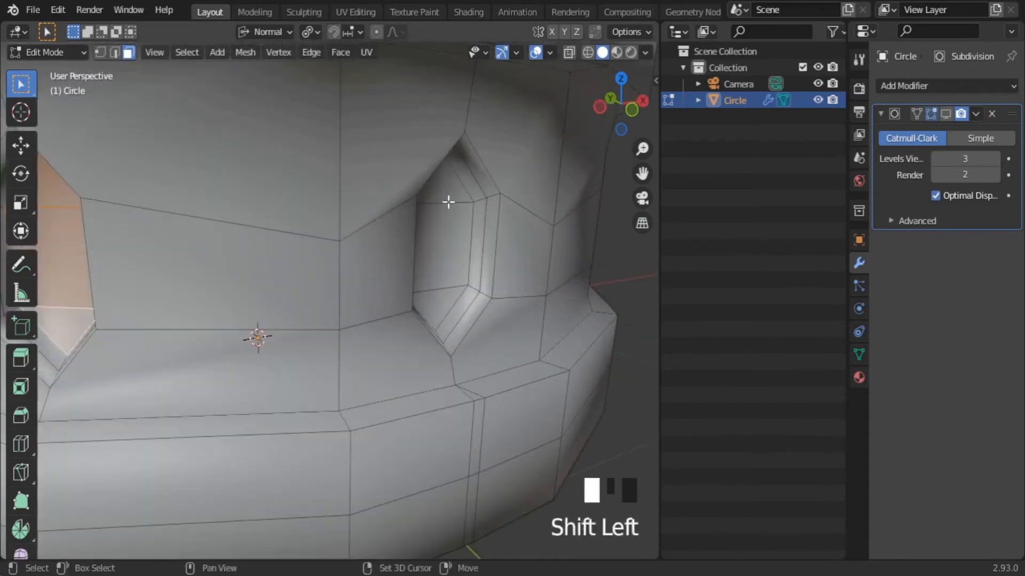
left_click(446, 240, "shift")
left_click(450, 282, "shift")
Add the inner faces of the remaining hexagonal recesses around the band to the selection.
middle_click_drag(473, 286, 385, 262)
scroll(382, 256, "up", 1)
left_click(362, 222, "shift")
left_click(365, 264, "shift")
left_click(367, 310, "shift")
middle_click_drag(464, 310, 366, 301, "shift")
scroll(288, 227, "up", 1)
left_click(290, 283, "shift")
scroll(297, 288, "down", 5)
scroll(366, 300, "up", 1)
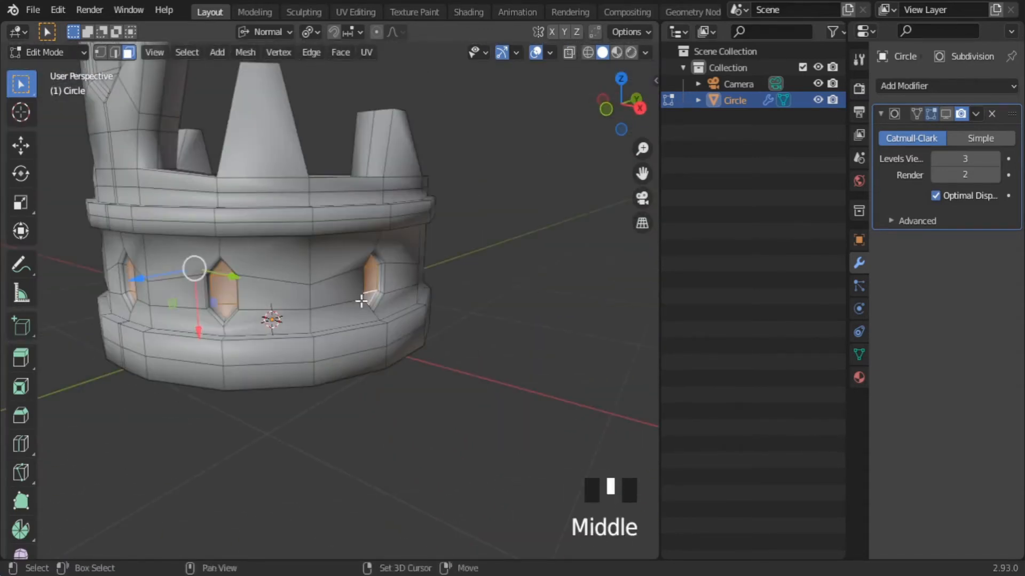
Duplicate the selected recess faces in place and separate the copies into their own object.
key("shift+d")
right_click(522, 415)
key("p")
left_click(442, 410)
key("Tab")
scroll(409, 356, "up", 3)
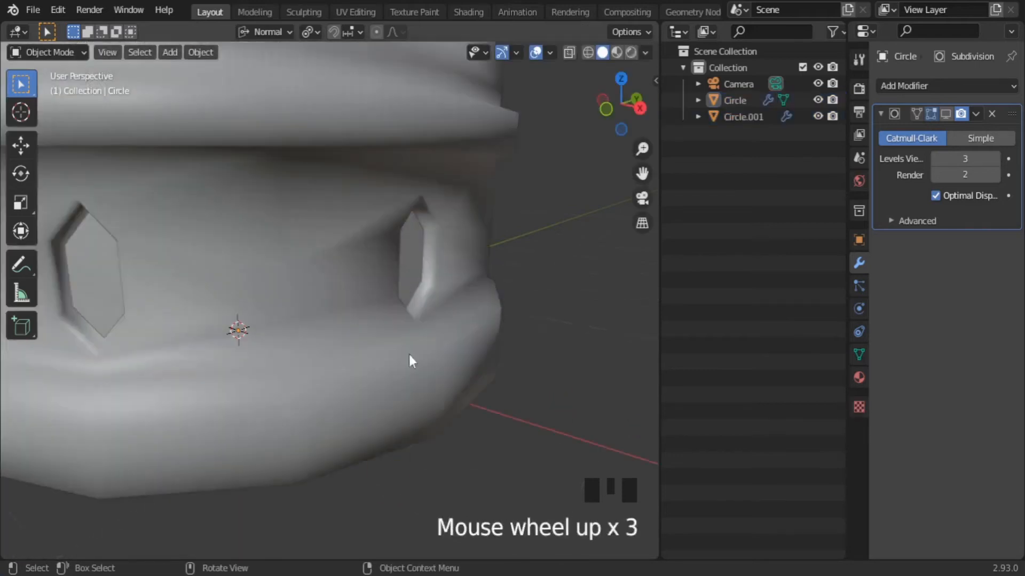
Select all faces of the separated hexagon object and extrude them outward 0.0485 m along their normals.
left_click(415, 291)
key("Tab")
scroll(406, 347, "down", 2)
key("a")
scroll(380, 373, "up", 2)
scroll(406, 311, "up", 1)
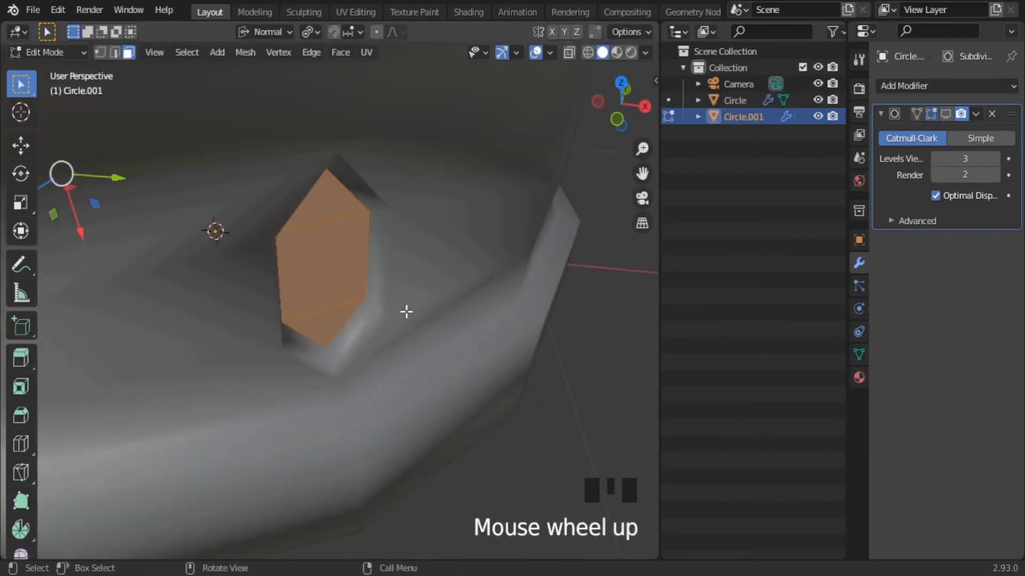
left_click(405, 314)
left_click(413, 301)
Scale down the extruded front faces of the hexagons to taper them like gems.
key("s")
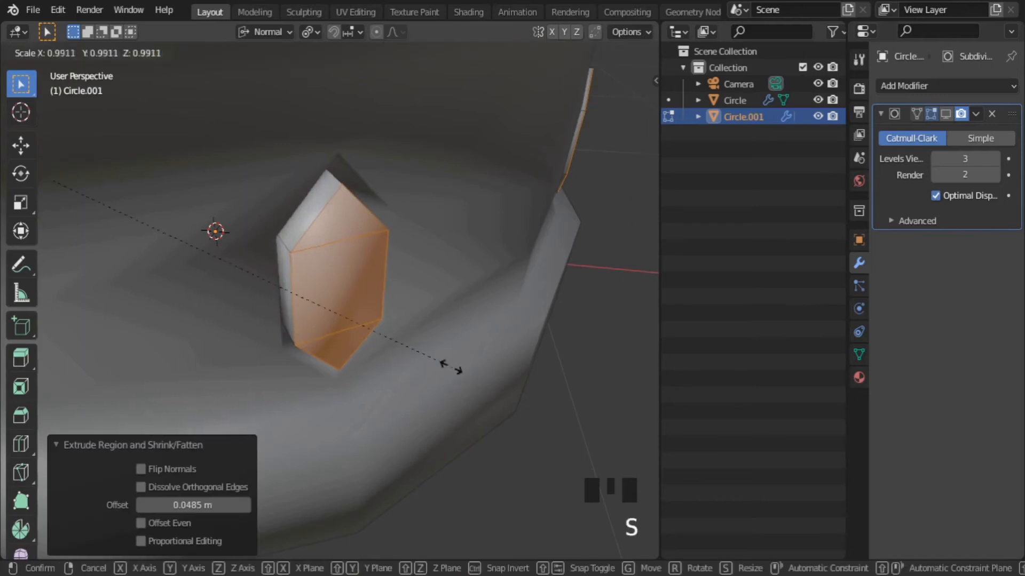
left_click(371, 310)
key("Tab")
scroll(399, 324, "down", 3)
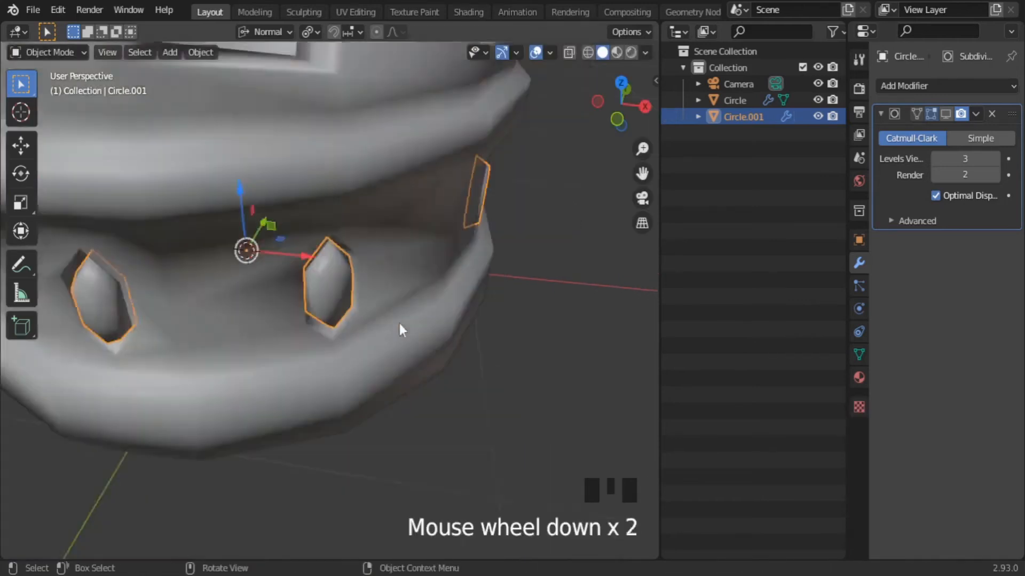
Replace the gem object's Subdivision modifier with a Bevel of 0.006 m and 3 segments.
left_click(993, 116)
left_click(901, 86)
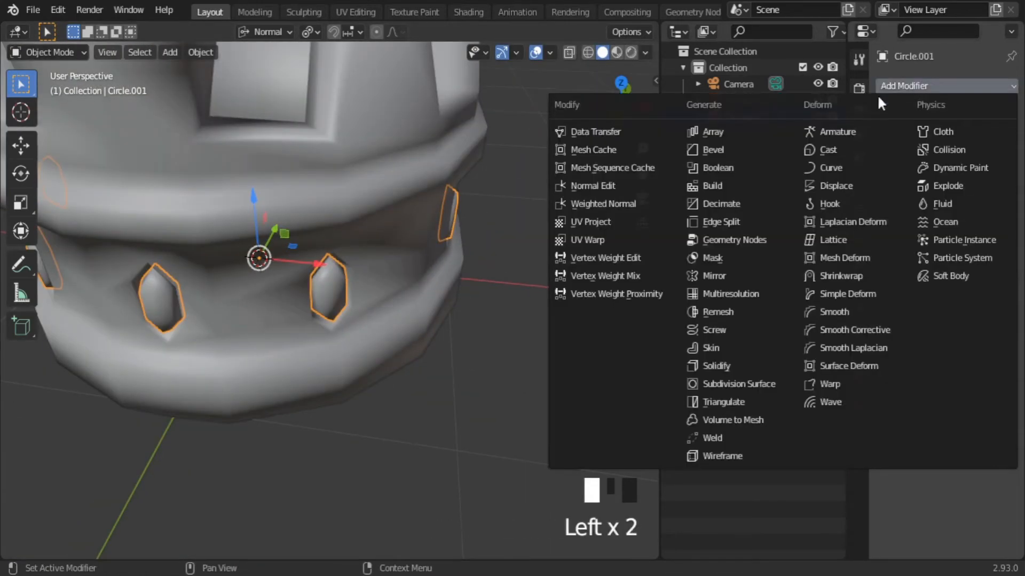
left_click(731, 150)
scroll(425, 325, "up", 5)
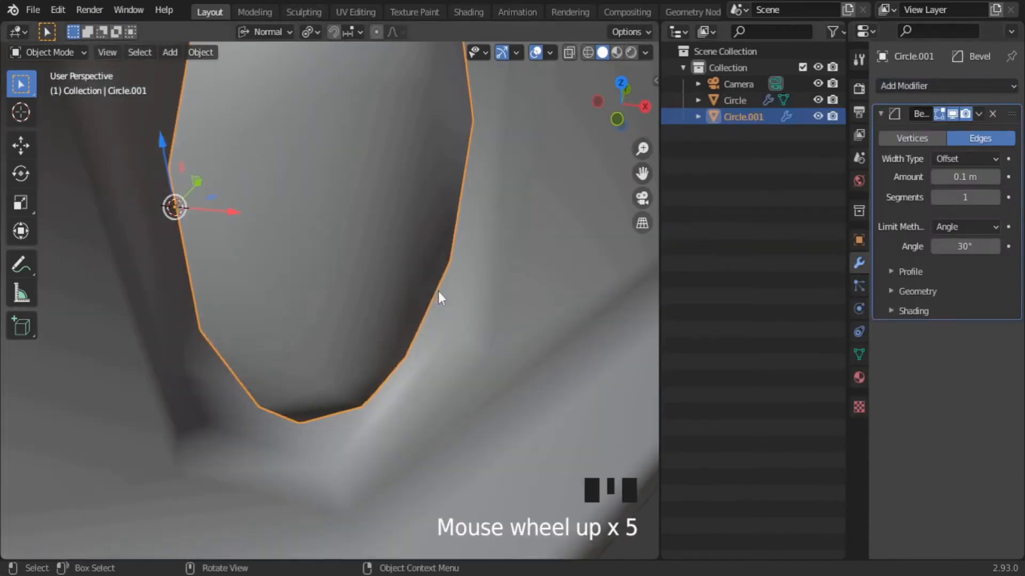
middle_click_drag(440, 297, 448, 327, "shift")
left_click(995, 197)
left_click(996, 198)
left_click_drag(965, 177, 910, 177)
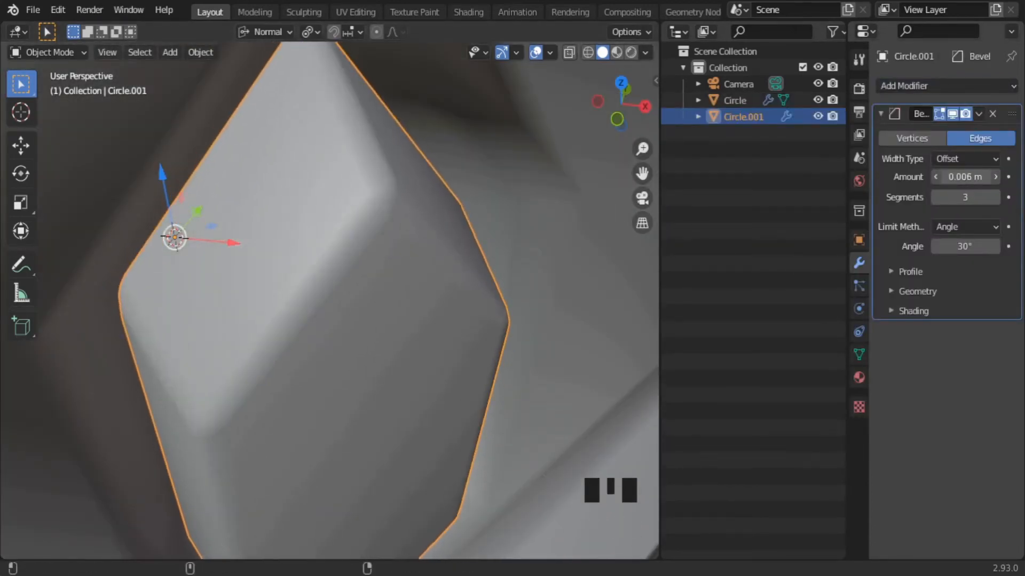
scroll(523, 379, "down", 3)
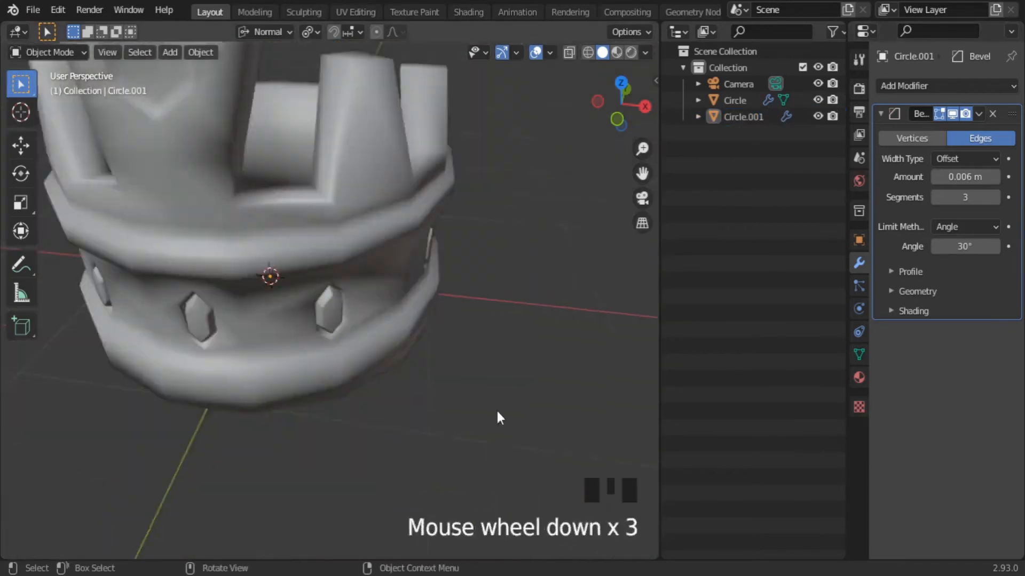
Show the barrel's subdivision in the viewport and examine how the gems sit in the recesses.
scroll(382, 332, "down", 2)
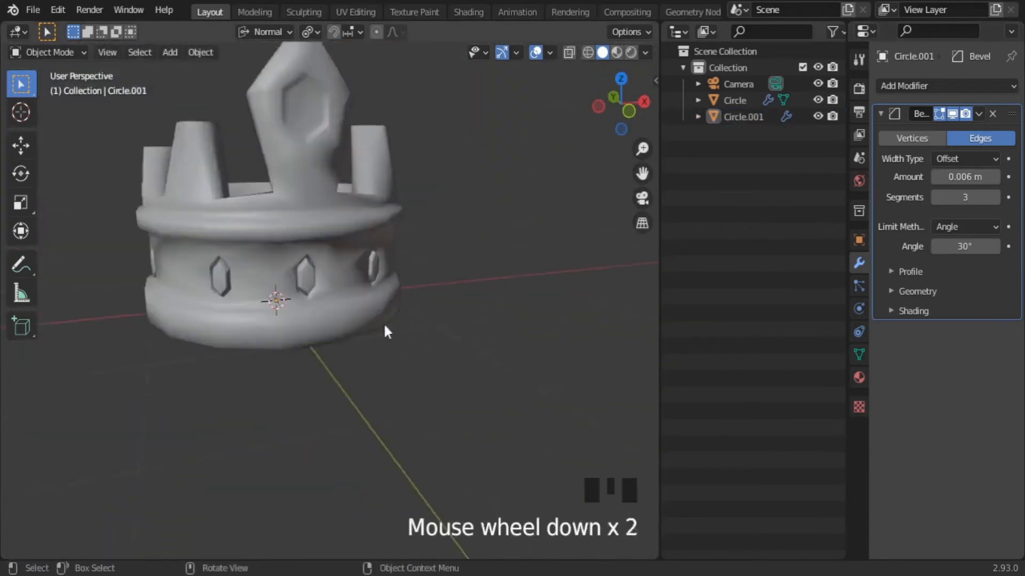
scroll(427, 346, "up", 2)
double_click(411, 336)
scroll(355, 350, "down", 1)
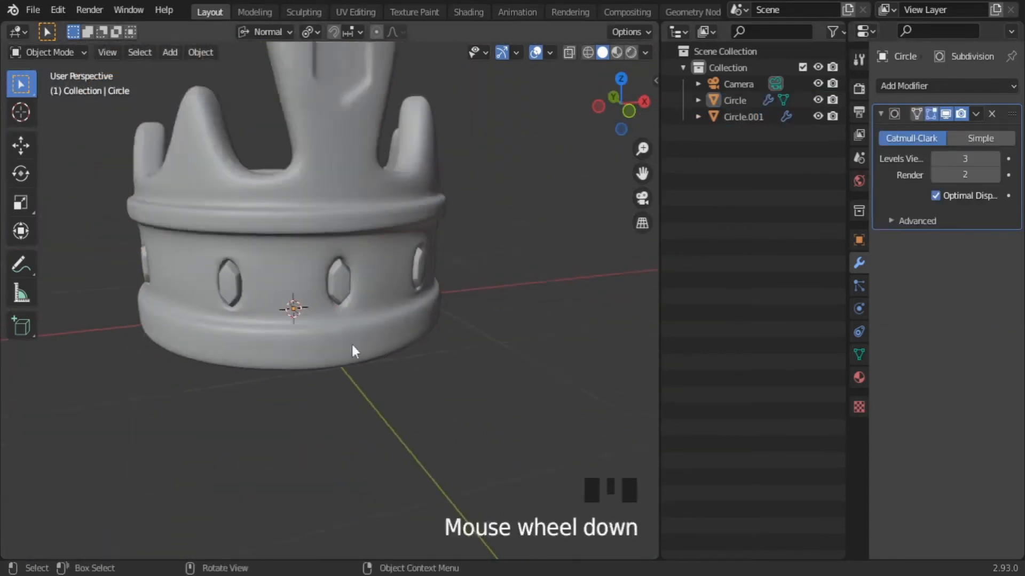
scroll(465, 338, "up", 2)
middle_click_drag(464, 338, 284, 314)
scroll(298, 312, "up", 2)
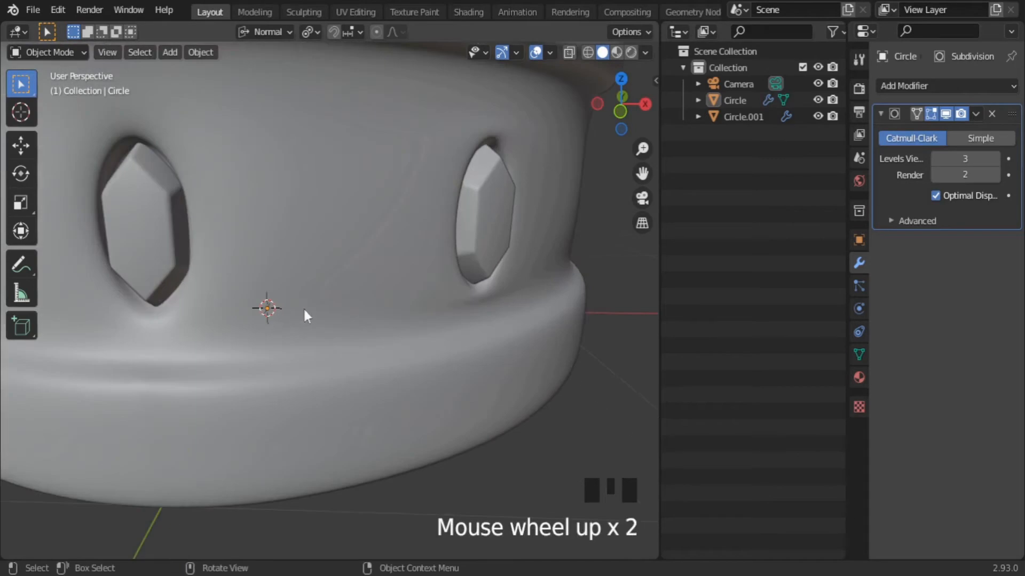
scroll(369, 292, "down", 1)
scroll(361, 320, "up", 3)
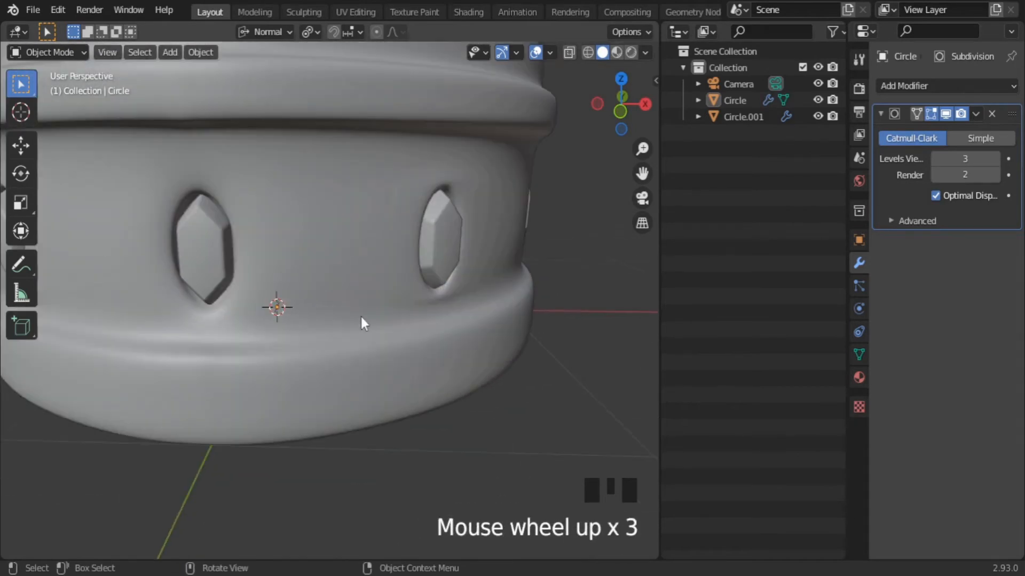
Replace the gem object's Bevel modifier with a Subdivision Surface at viewport level 2.
left_click(441, 254)
left_click(992, 113)
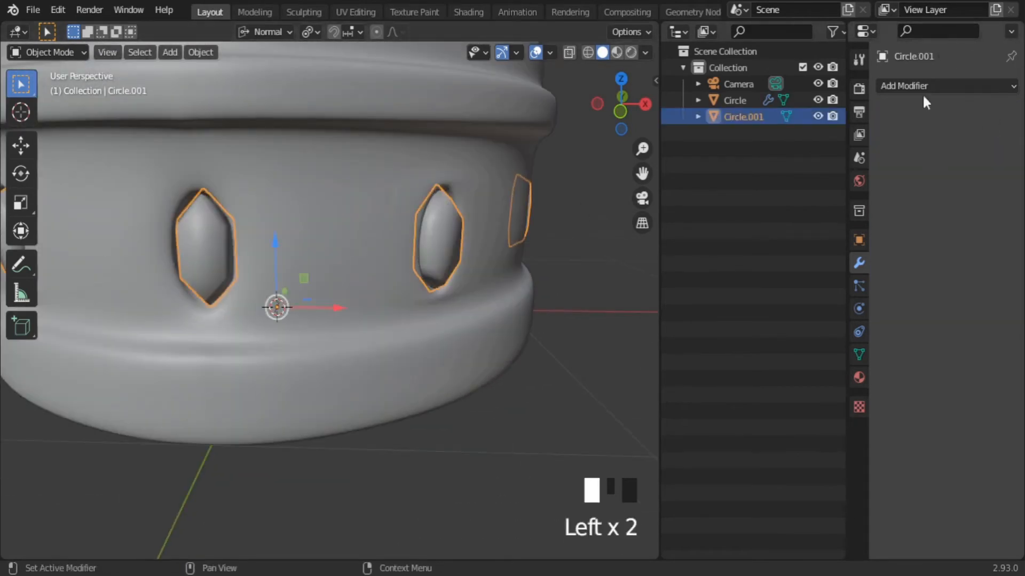
left_click(922, 94)
left_click(743, 448)
left_click(991, 159)
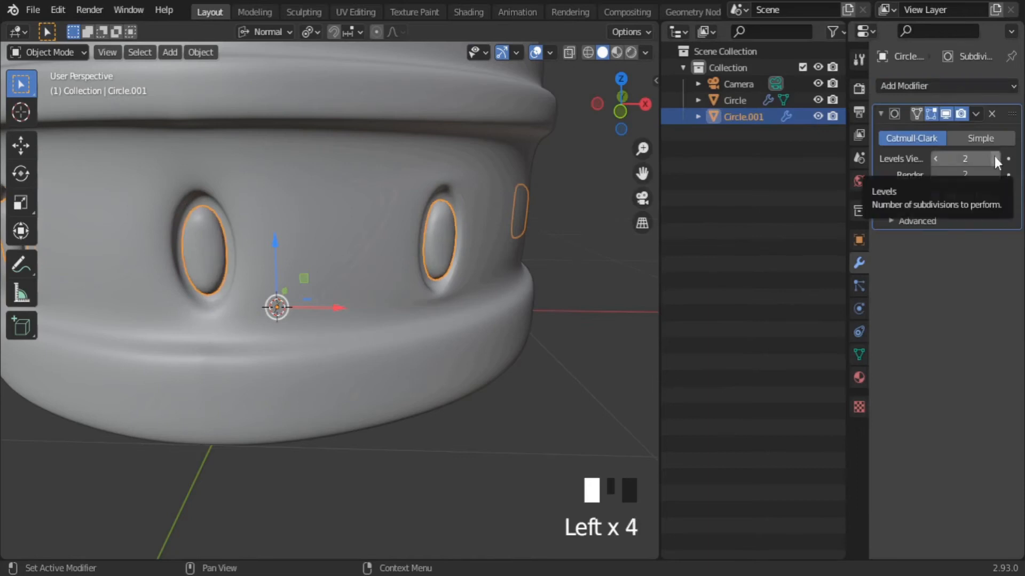
Isolate the gem object in local view and add one centred loop cut to the first gem.
scroll(335, 358, "up", 2)
mouse_move(335, 357)
middle_mouse_down("shift")
mouse_move(238, 373)
mouse_move(325, 345)
middle_mouse_up("shift")
key("Tab")
key("KP_Divide")
scroll(258, 396, "up", 5)
middle_click_drag(259, 395, 281, 390, "shift")
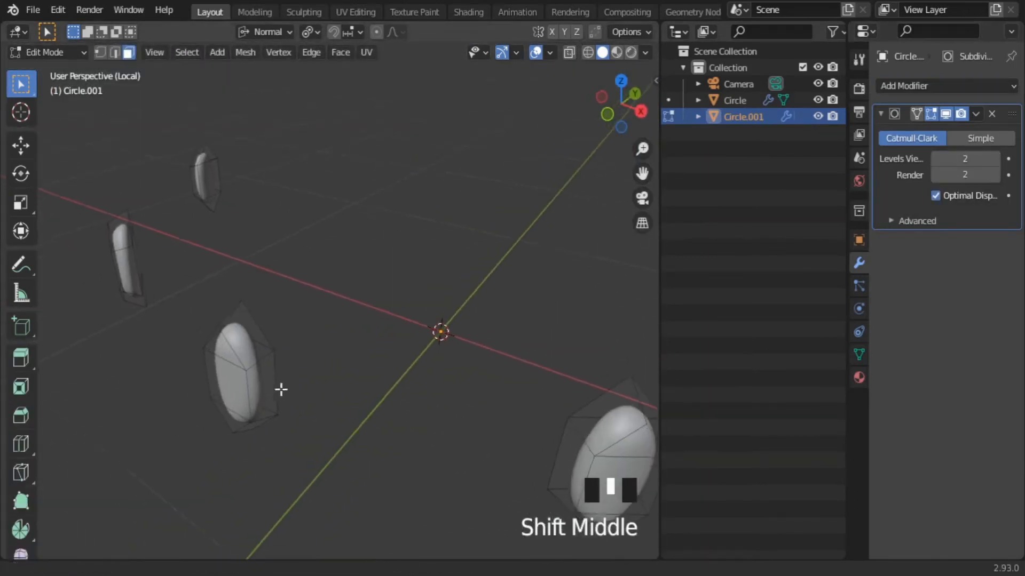
left_click(268, 383)
middle_click_drag(402, 448, 421, 445, "shift")
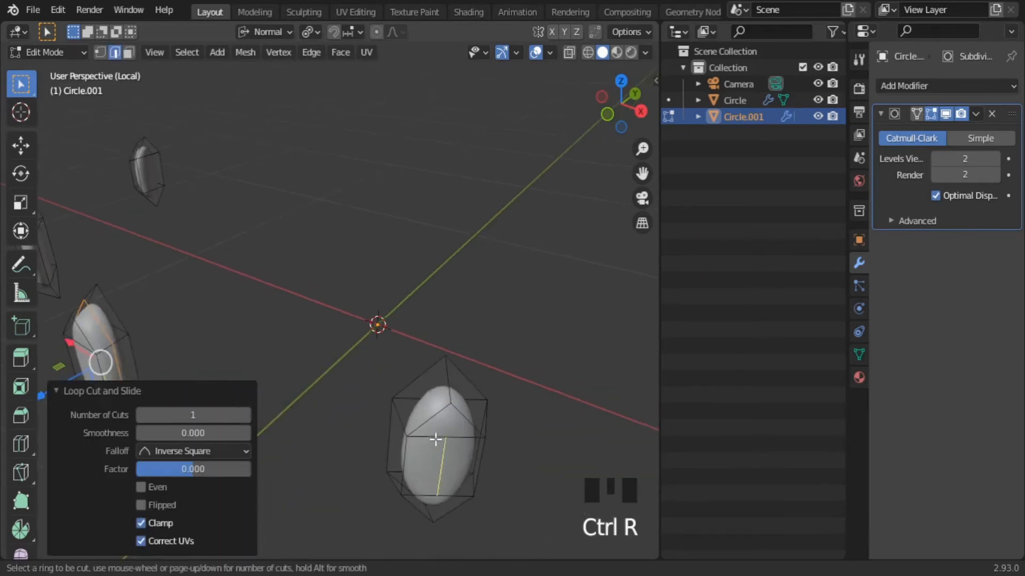
Add a single centred loop cut with zero slide to each of the next gems around the ring.
middle_click_drag(527, 449, 227, 466, "shift")
scroll(427, 382, "up", 1)
key("ctrl+r")
left_click(427, 382)
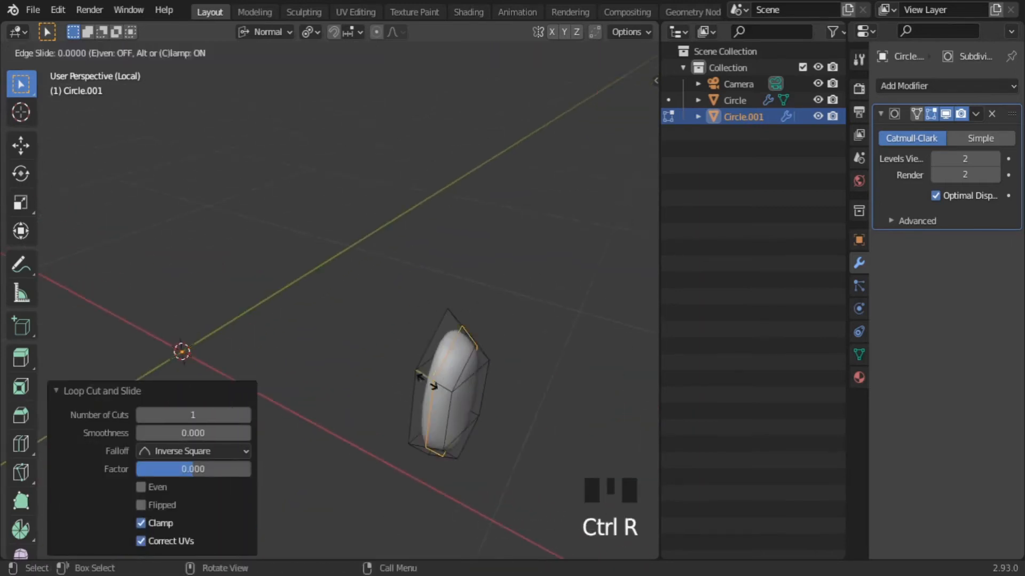
left_click(428, 382)
middle_click_drag(320, 327, 652, 332, "shift")
scroll(254, 366, "down", 1)
middle_click_drag(254, 366, 377, 334, "shift")
scroll(135, 285, "up", 4)
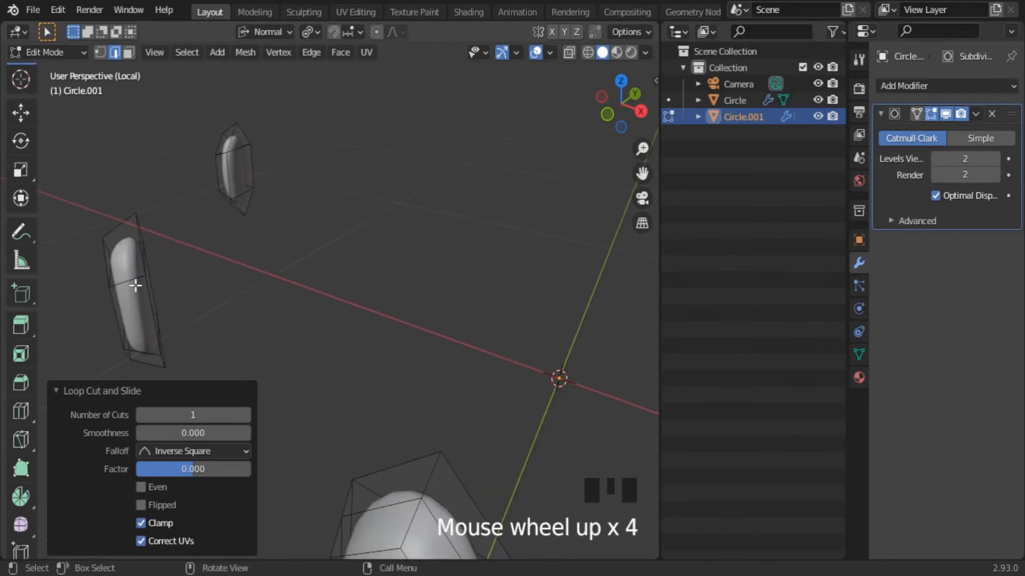
middle_click(133, 284)
middle_click(133, 288, "alt")
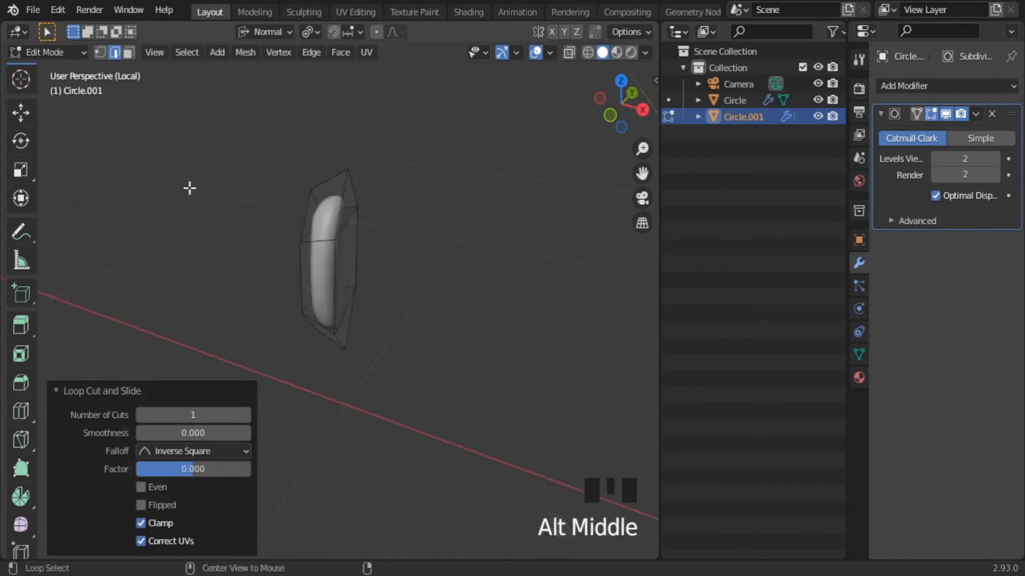
key("ctrl+r")
left_click(319, 261)
left_click(319, 261)
Leave local view and mesh editing, and examine how the smoothed gem sits in its recess.
key("slash")
scroll(405, 348, "down", 4)
key("Tab")
left_click(426, 433)
scroll(368, 425, "up", 4)
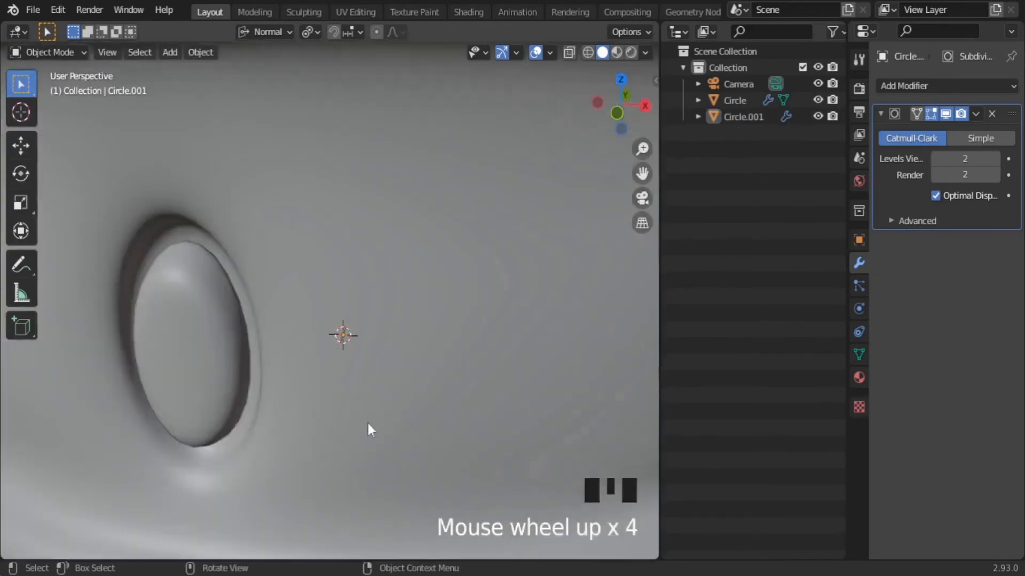
scroll(368, 424, "down", 1)
middle_click_drag(367, 423, 369, 394)
scroll(353, 347, "up", 1)
middle_click_drag(344, 305, 324, 321, "shift")
Scale up all geometry of the gem object by about 1.145 so the gems fill their recesses.
left_click(325, 316)
key("Tab")
scroll(325, 316, "down", 2)
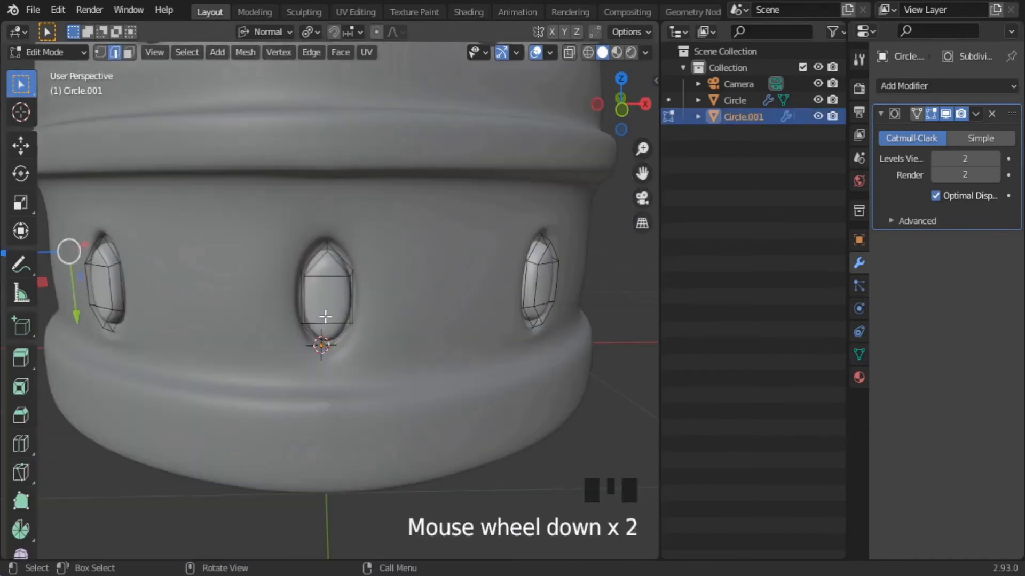
key("a")
scroll(325, 316, "up", 3)
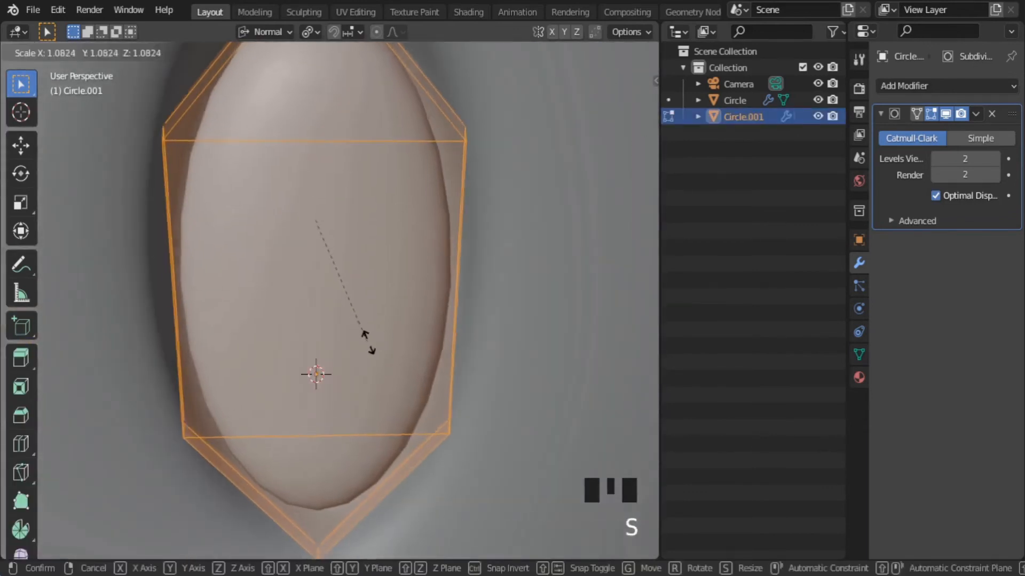
left_click(371, 343)
middle_click_drag(375, 343, 386, 364)
scroll(385, 366, "up", 3)
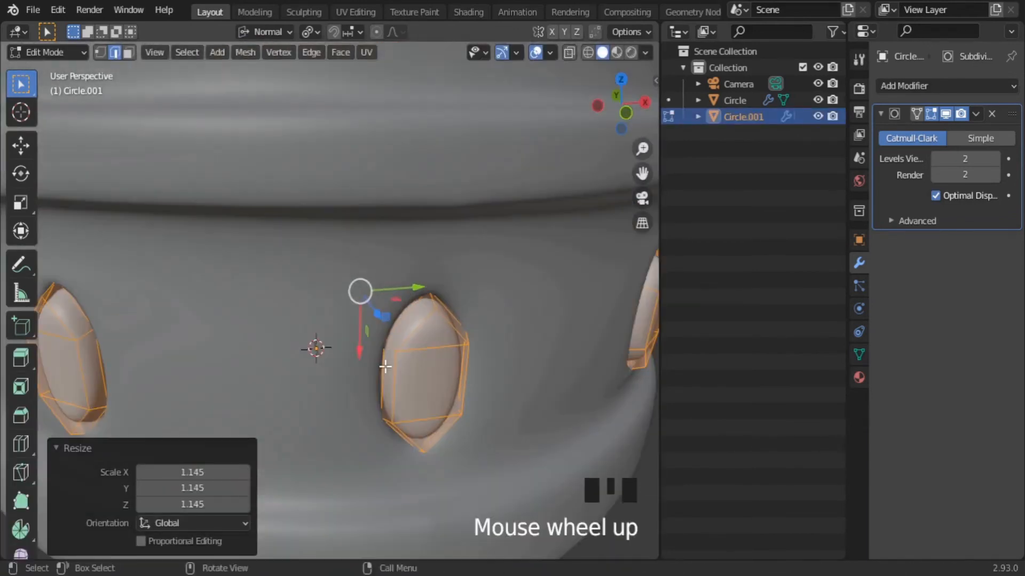
key("Tab")
Examine the fit of the enlarged gems in perspective and from above, in wireframe and solid shading.
scroll(385, 367, "down", 6)
left_click(406, 409)
scroll(319, 365, "up", 5)
middle_click_drag(406, 409, 322, 389)
left_click(264, 338)
key("KP_7")
middle_click_drag(394, 456, 341, 308, "shift")
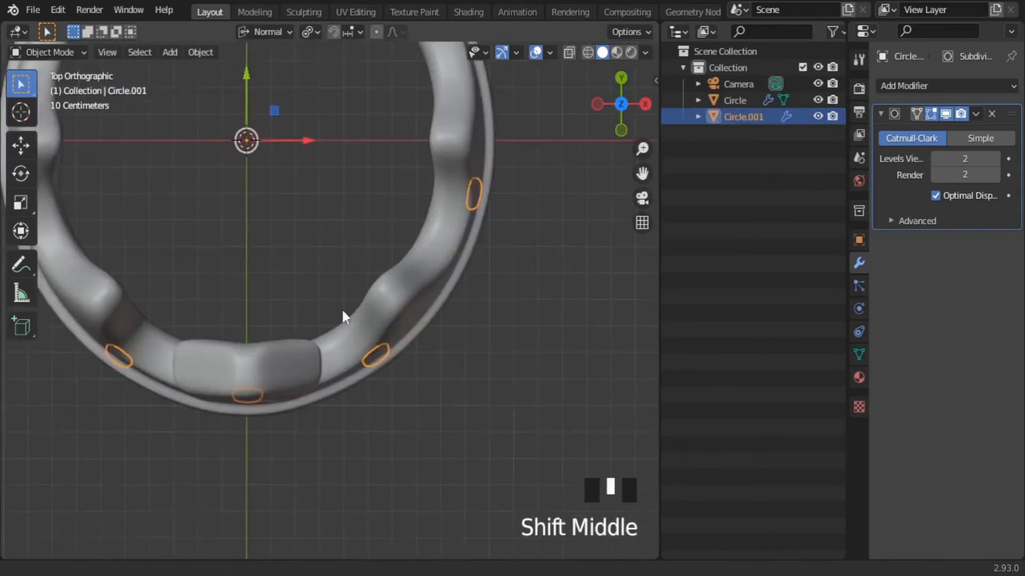
scroll(341, 308, "up", 6)
left_click(587, 51)
left_click(601, 52)
scroll(565, 399, "down", 6)
left_click(342, 435)
mouse_move(321, 432)
middle_mouse_down()
mouse_move(280, 348)
mouse_move(308, 336)
middle_mouse_up()
Save the file.
scroll(308, 337, "down", 2)
mouse_move(307, 341)
middle_mouse_down("shift")
mouse_move(313, 456)
mouse_move(371, 431)
middle_mouse_up("shift")
scroll(371, 431, "up", 4)
left_click(33, 15)
left_click(53, 122)
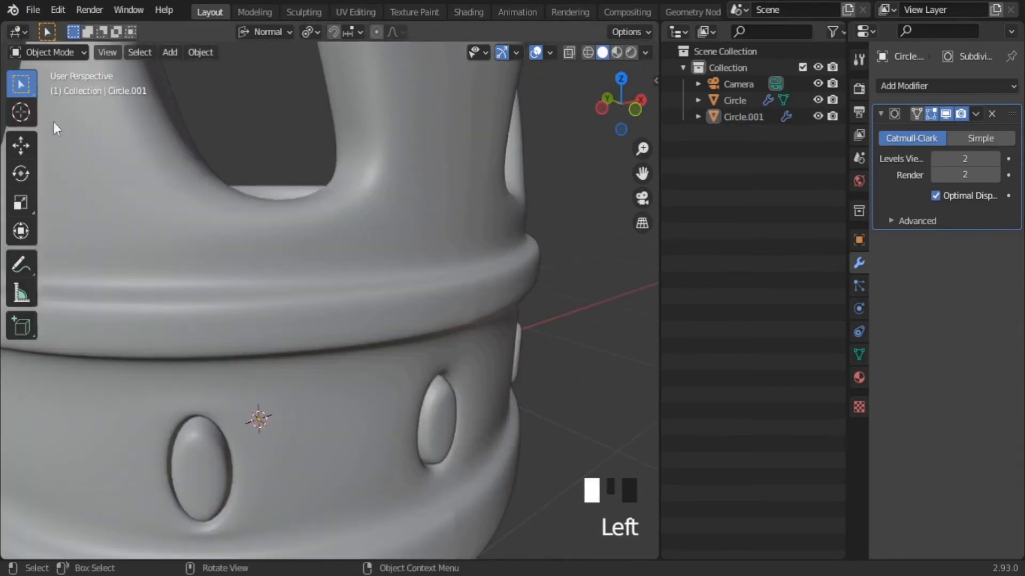
Open the crown body's mesh for editing at the tall front point and turn off its Subdivision modifier's viewport display.
scroll(320, 341, "down", 4)
middle_click_drag(320, 341, 325, 324, "shift")
middle_click_drag(389, 238, 329, 237)
scroll(344, 214, "up", 3)
left_click(344, 214)
middle_click_drag(358, 147, 347, 373, "shift")
key("Tab")
scroll(344, 214, "up", 3)
left_click(946, 114)
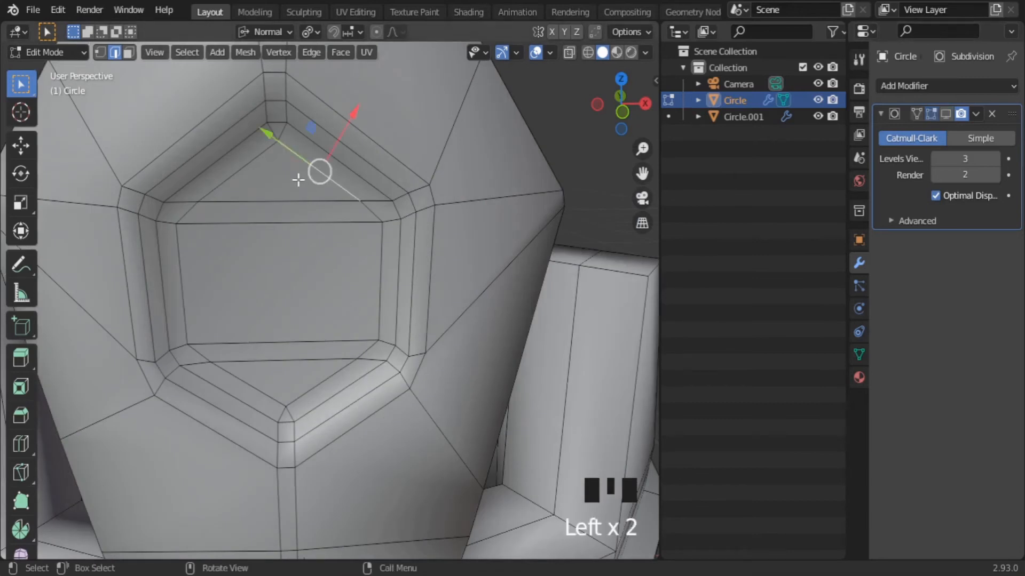
Duplicate the floor faces of the tall point's hexagonal recess in place and separate them into a new object.
left_click(349, 268, "shift")
left_click(310, 375, "shift")
left_click(312, 372, "shift")
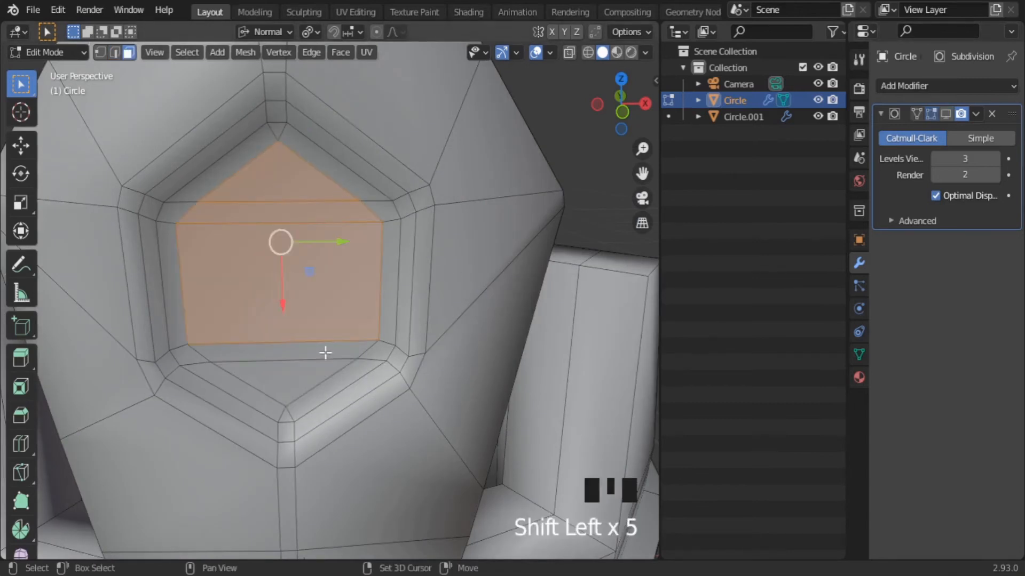
left_click(325, 353, "shift")
left_click(311, 369, "shift")
key("shift+d")
right_click(313, 329)
key("p")
left_click(314, 329)
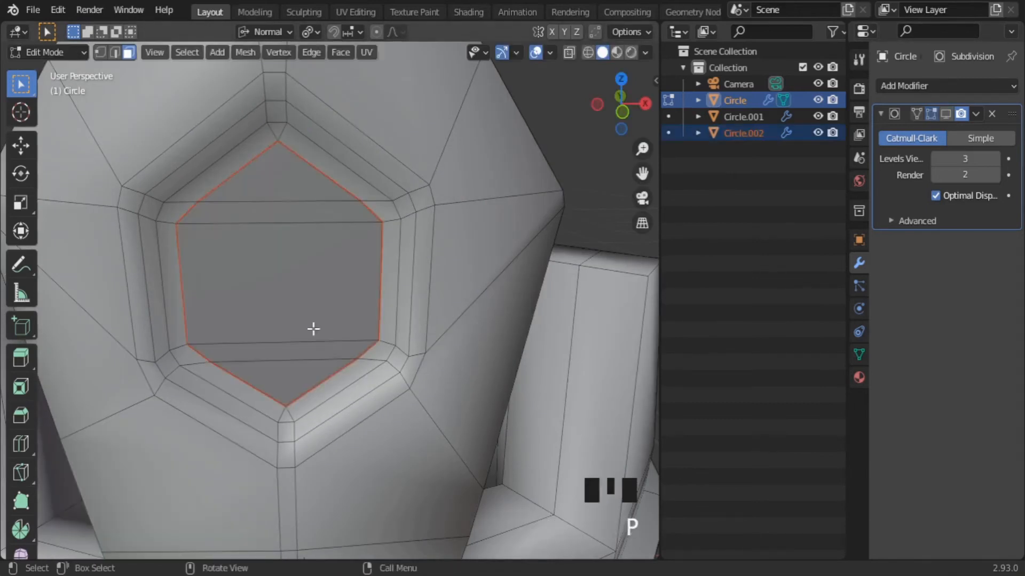
Extrude all faces of the separated hexagon outward by about 0.076 m.
key("Tab")
left_click(296, 305)
key("Tab")
middle_click_drag(295, 305, 327, 334)
key("a")
key("KP_Decimal")
key("e")
left_click(469, 411)
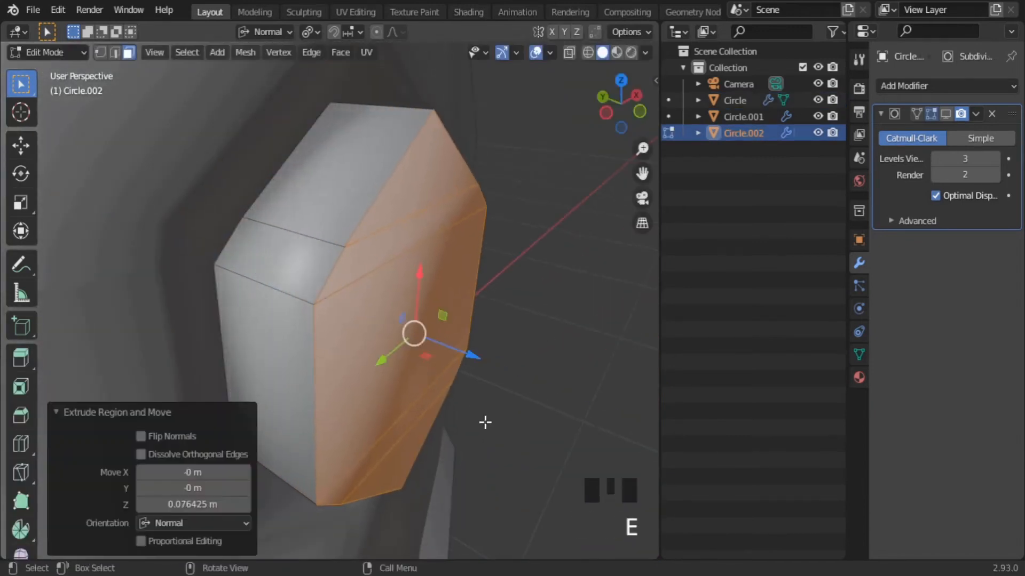
Scale down the hexagon gem's front faces to taper it and move them back along their normal toward the recess.
key("s")
left_click(471, 356)
left_click_drag(471, 357, 454, 350)
scroll(448, 347, "down", 5)
middle_click_drag(392, 325, 273, 319)
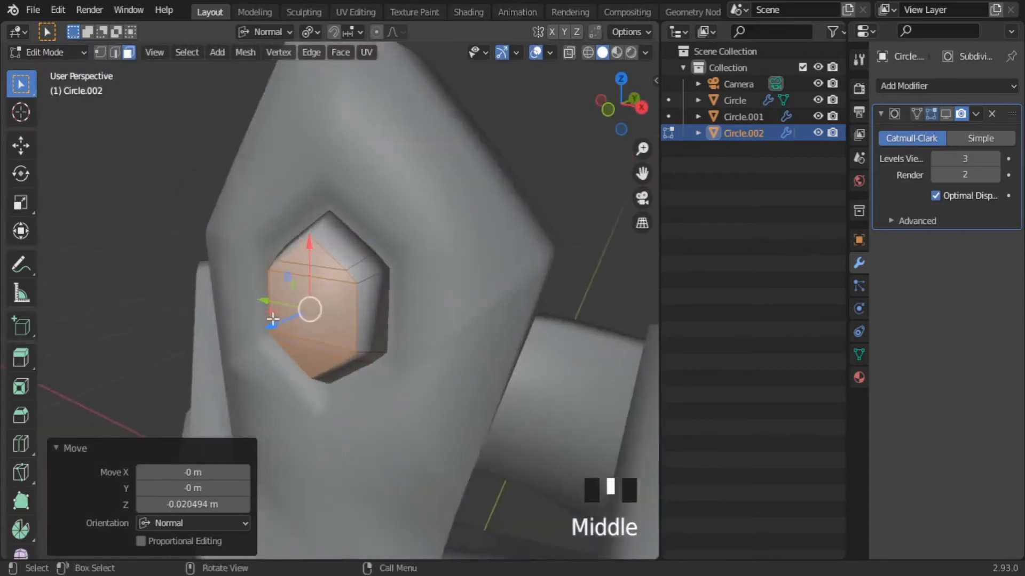
scroll(272, 319, "up", 3)
left_click_drag(268, 327, 262, 332)
key("Tab")
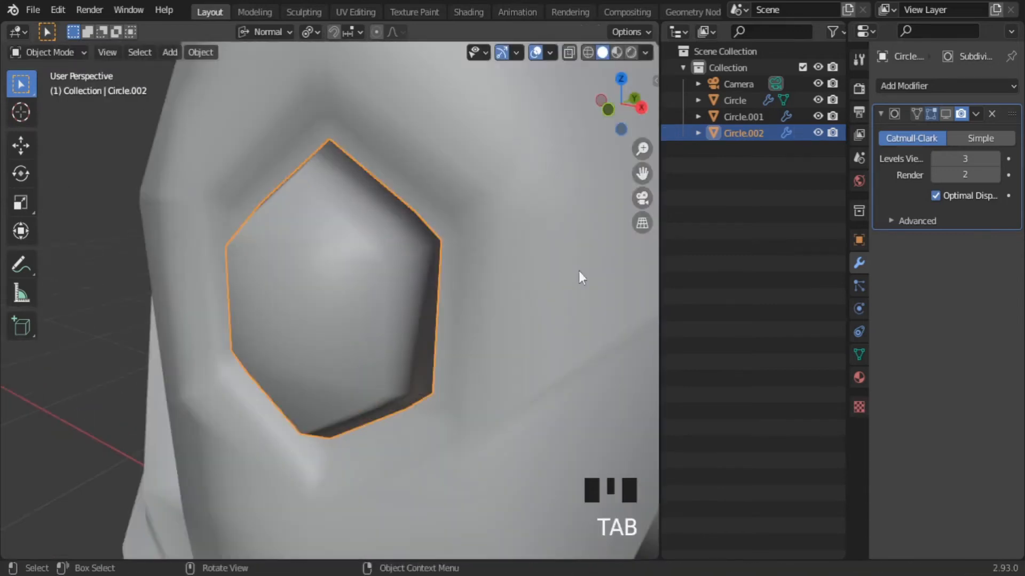
Replace the hexagon gem's Subdivision modifier with a Bevel of 0.006 m and 3 segments.
left_click(991, 114)
left_click_drag(937, 85, 739, 169)
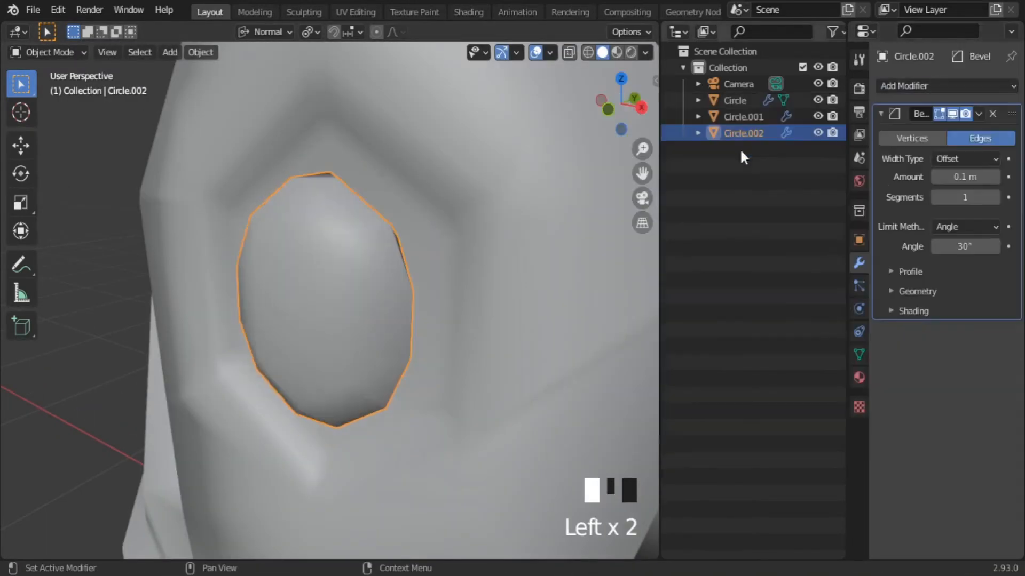
left_click(995, 196)
left_click(996, 197)
left_click_drag(965, 177, 963, 177)
scroll(521, 279, "up", 3)
middle_click_drag(458, 277, 561, 278)
mouse_move(966, 177)
left_mouse_down()
mouse_move(942, 177)
mouse_move(966, 177)
mouse_move(953, 177)
left_mouse_up()
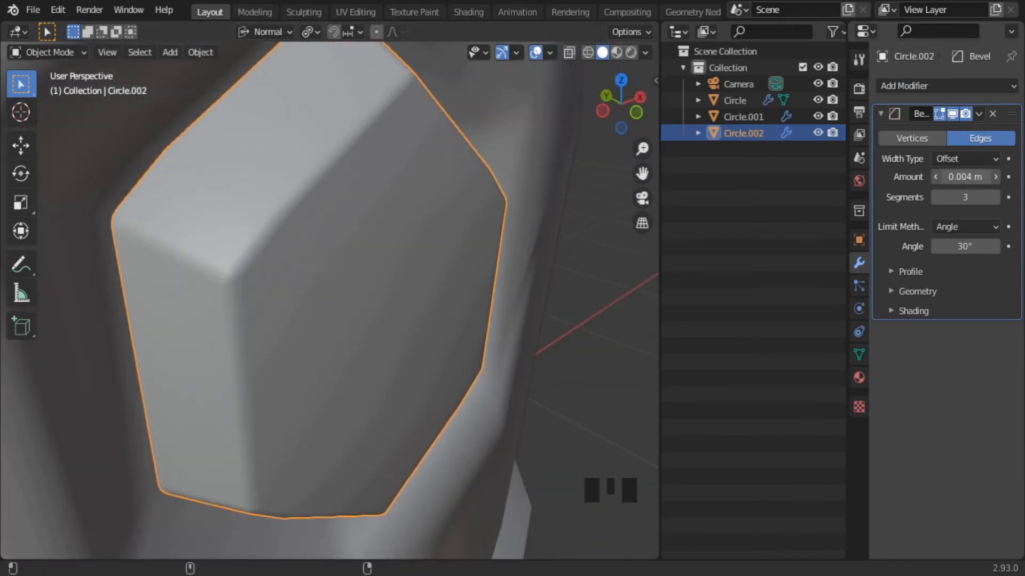
middle_click_drag(476, 247, 390, 229)
scroll(389, 229, "up", 3)
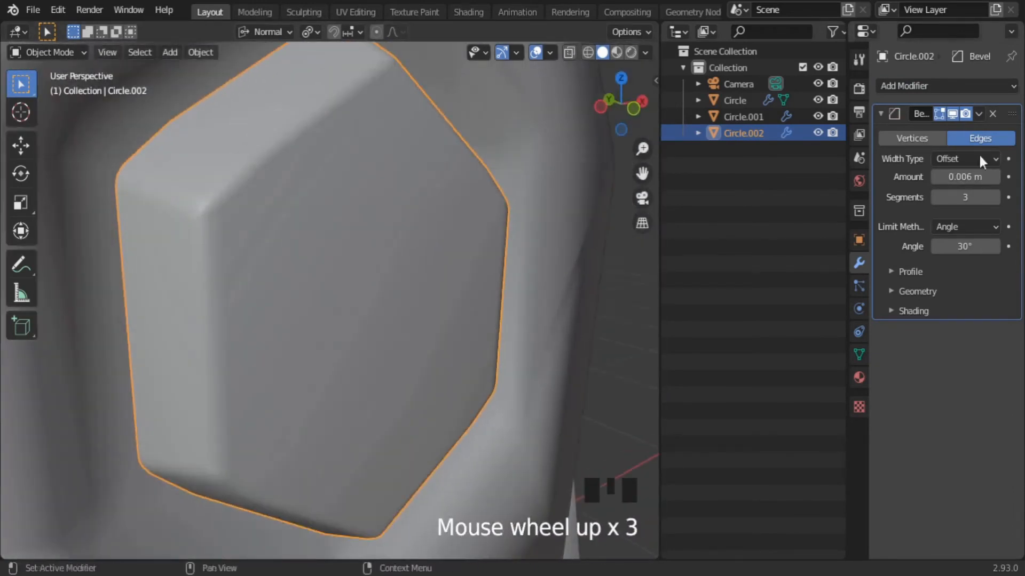
Remove the hexagon gem's Bevel modifier and bevel its whole mesh by about 0.0056 m with 2 segments.
left_click(993, 114)
key("Tab")
key("a")
key("a")
key("a")
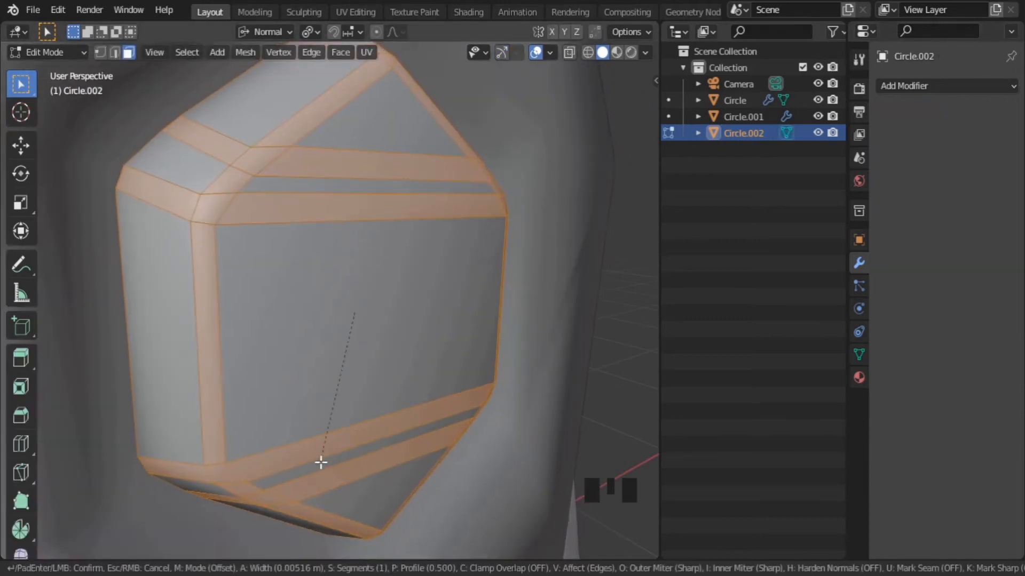
scroll(321, 463, "up", 1)
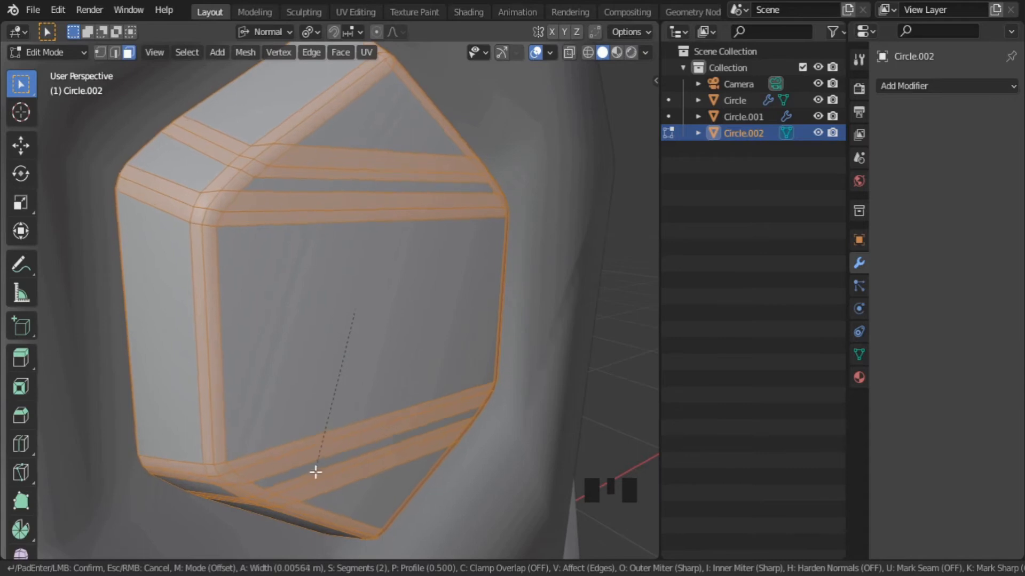
left_click(315, 472)
key("Tab")
Turn the crown body's Subdivision modifier back on in the viewport.
scroll(389, 355, "down", 4)
middle_click_drag(609, 257, 568, 254)
scroll(568, 255, "down", 3)
left_click(525, 307)
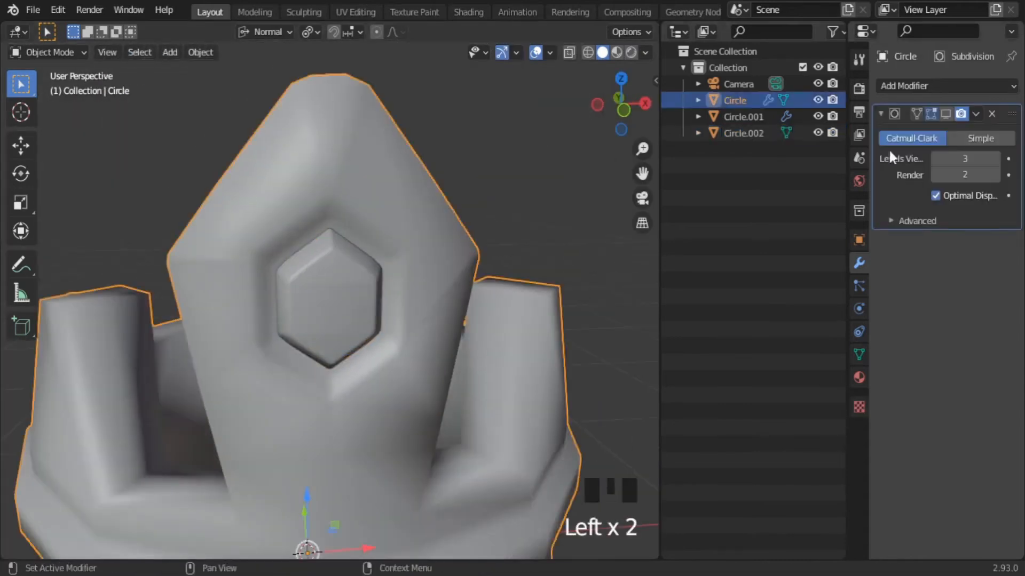
scroll(499, 267, "up", 2)
scroll(390, 298, "up", 3)
Set the hexagon gem's origin to its center of mass and scale the gem up by about 1.15.
left_click(393, 304)
scroll(405, 327, "up", 2)
key("s")
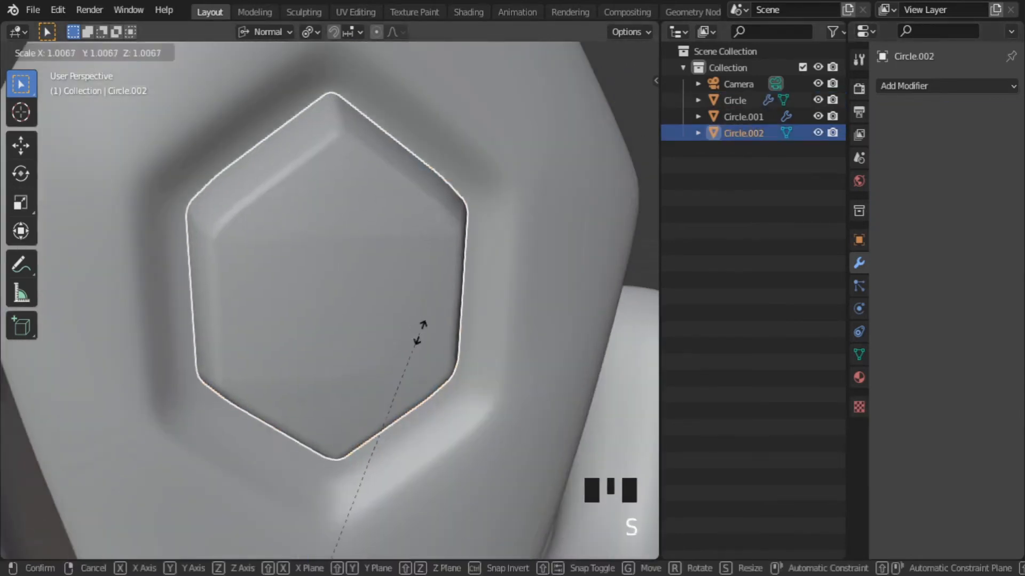
right_click(422, 335)
right_click(421, 334)
left_click(534, 387)
key("s")
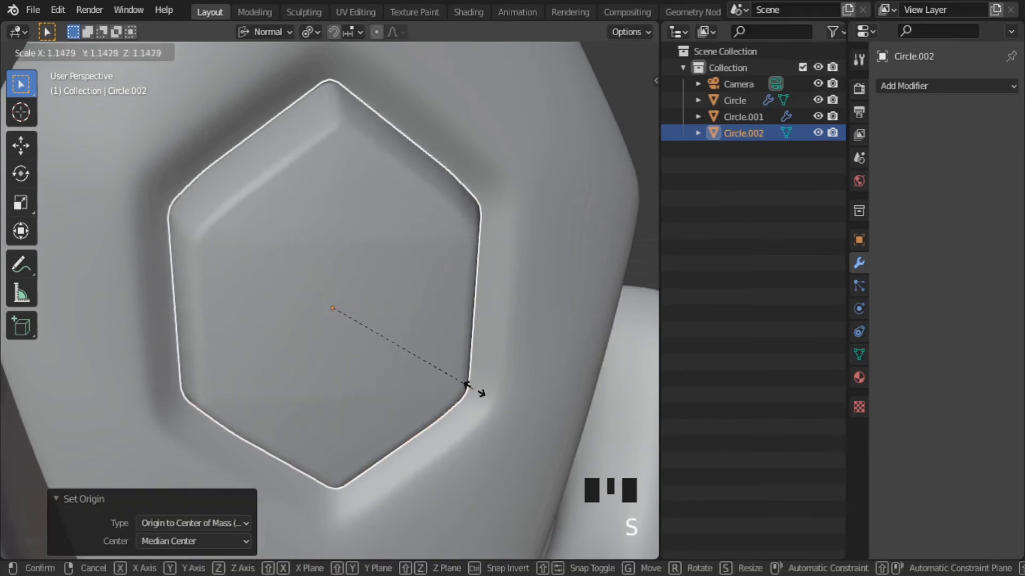
left_click(478, 389)
Nudge the hexagon gem along its depth axis to seat it in the tall point's recess.
scroll(475, 390, "down", 4)
middle_click_drag(387, 370, 446, 404)
scroll(432, 392, "up", 2)
left_click_drag(311, 290, 320, 300)
left_click(521, 342)
middle_click_drag(407, 326, 428, 337)
scroll(410, 328, "up", 1)
left_click(384, 319)
left_click_drag(321, 296, 326, 300)
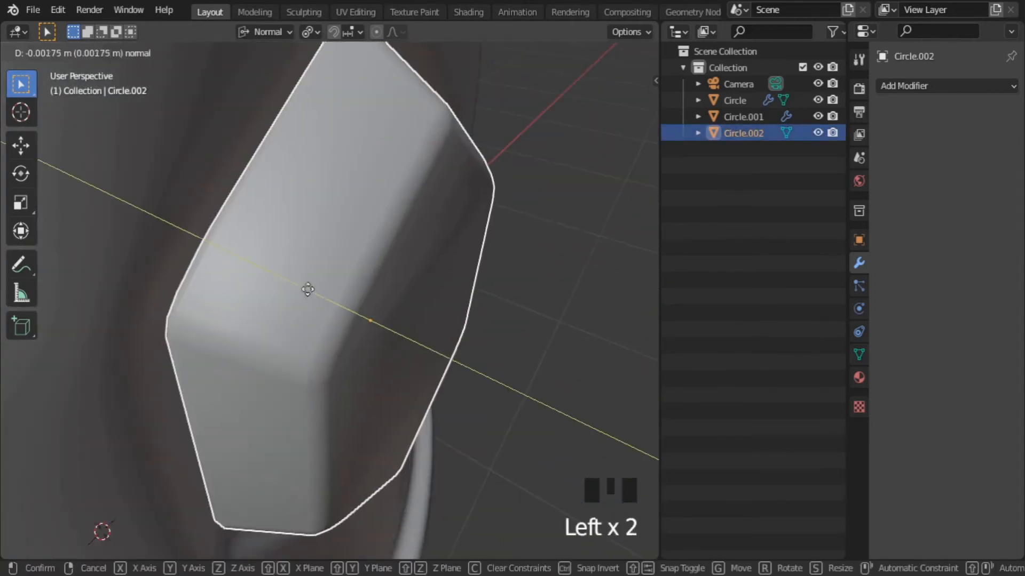
left_click(314, 283)
middle_click_drag(320, 299, 379, 344)
scroll(402, 305, "down", 6)
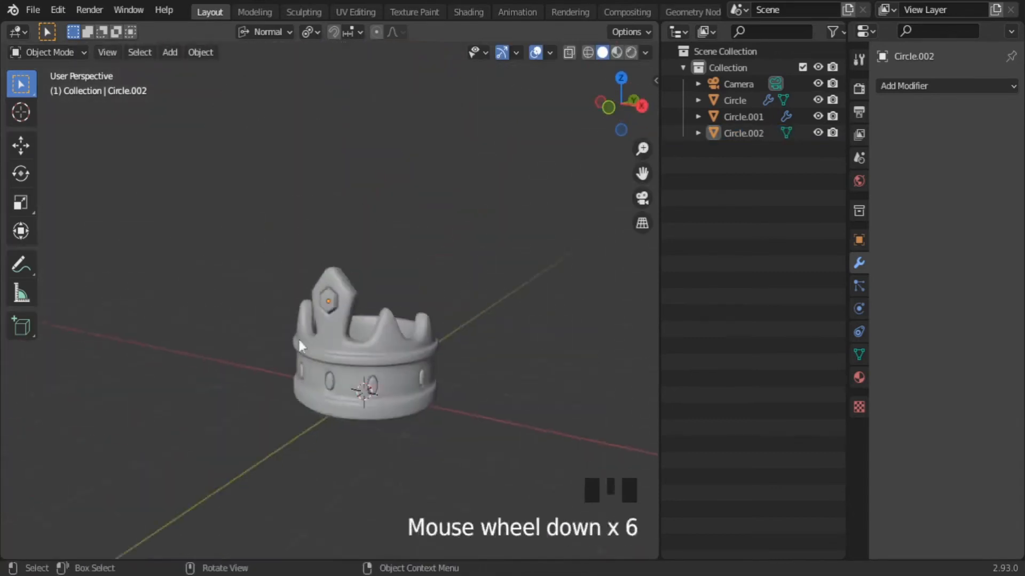
From the top view, add a UV sphere at the crown's centre and scale it down.
scroll(303, 389, "up", 4)
middle_click_drag(304, 397, 341, 402)
key("KP_7")
scroll(373, 300, "down", 2)
key("shift+a")
mouse_move(359, 241)
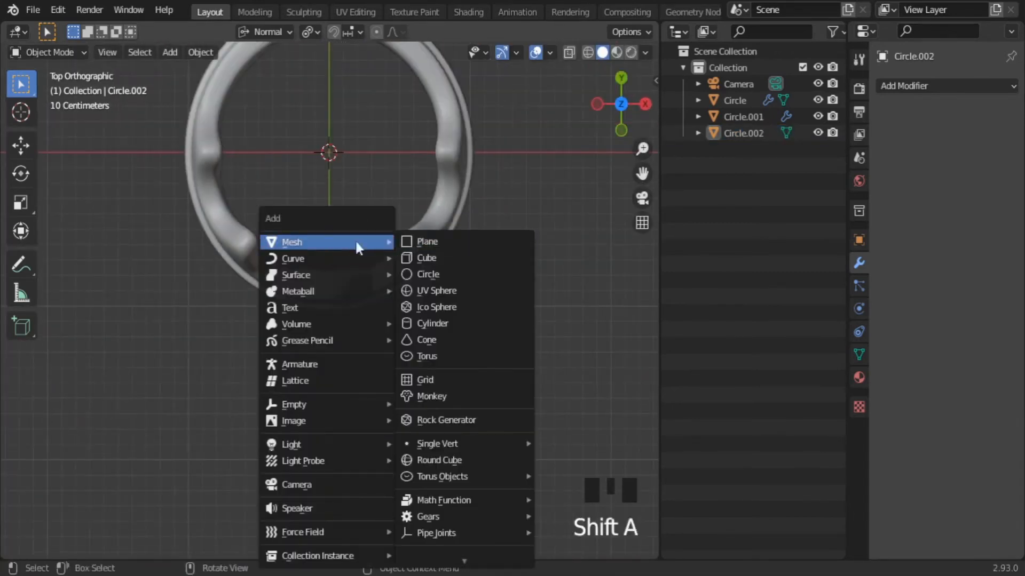
left_click(450, 290)
scroll(368, 231, "up", 3)
left_click(328, 209)
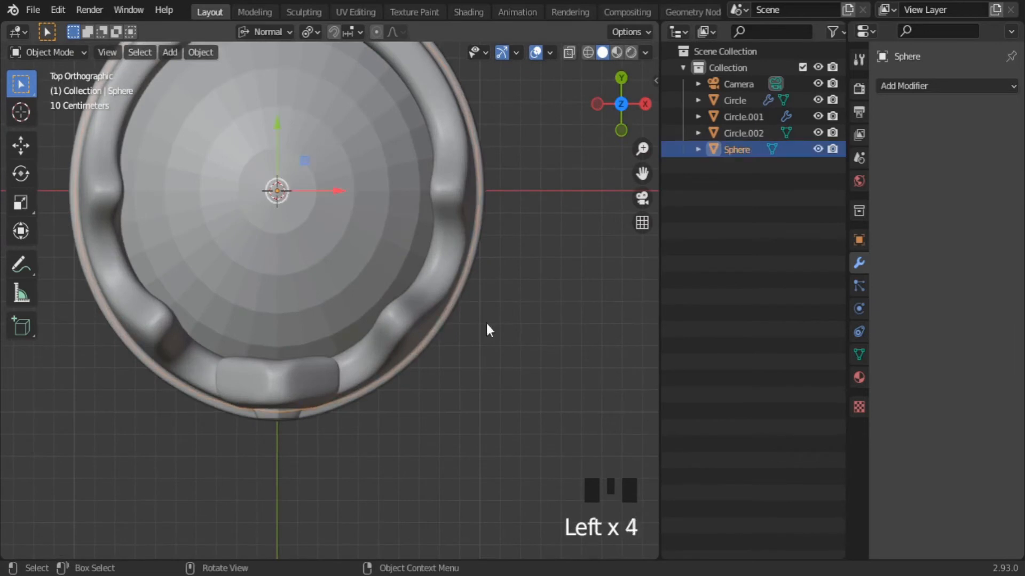
key("s")
left_click(343, 210)
scroll(343, 210, "up", 2)
middle_click_drag(343, 211, 320, 186, "shift")
Add a Subdivision Surface modifier at viewport level 1 to the sphere and shade it smooth.
left_click(946, 85)
left_click(710, 384)
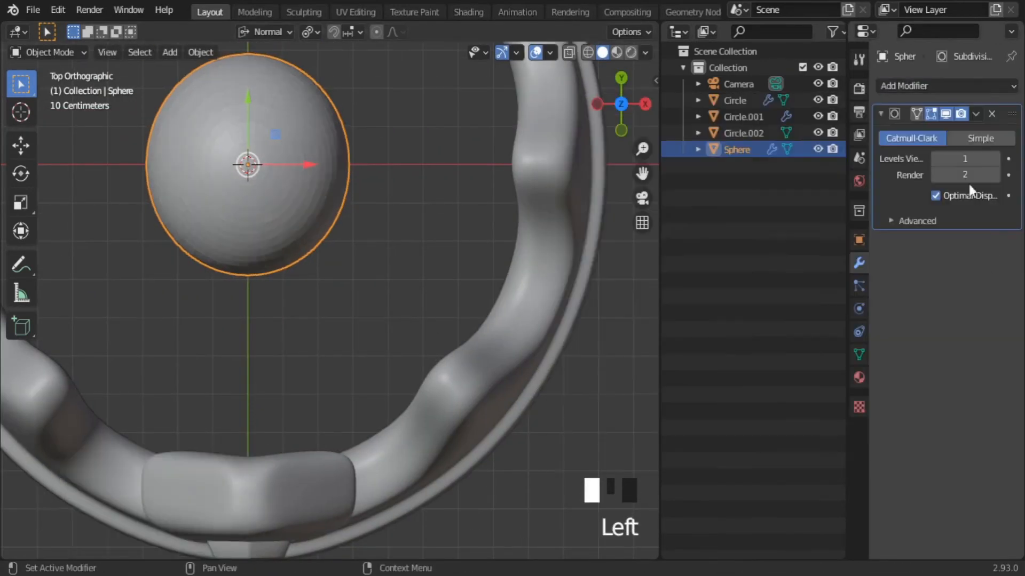
middle_click_drag(492, 219, 530, 270, "shift")
scroll(454, 245, "up", 3)
right_click(367, 213)
left_click(358, 154)
left_click(504, 284)
scroll(497, 288, "down", 3)
left_click(363, 267)
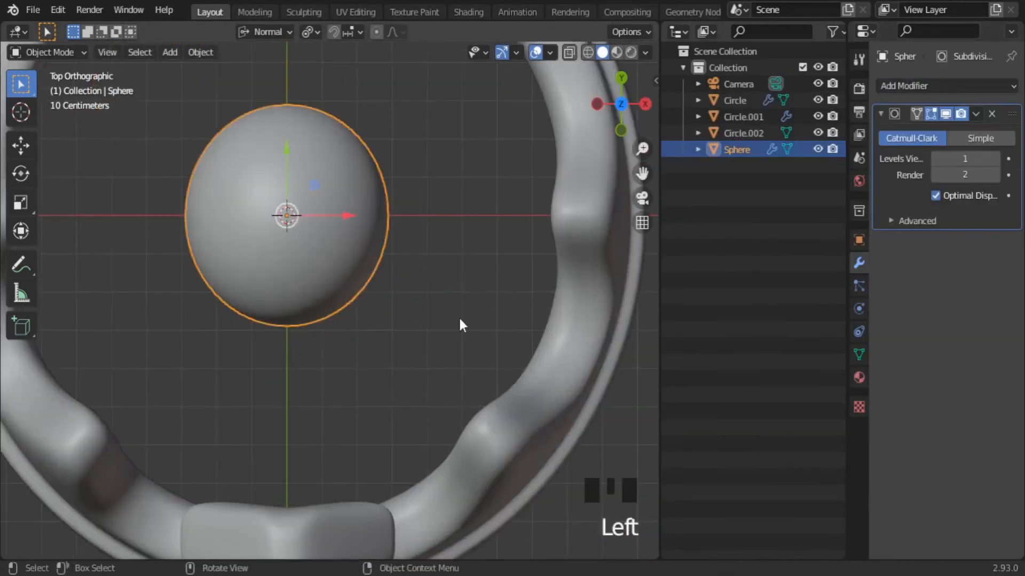
Scale the sphere by about 0.785 and move it about 0.586 m in X and -0.583 m in Y over the front-right point.
key("s")
left_click(422, 286)
middle_click_drag(420, 283, 417, 251, "shift")
key("g")
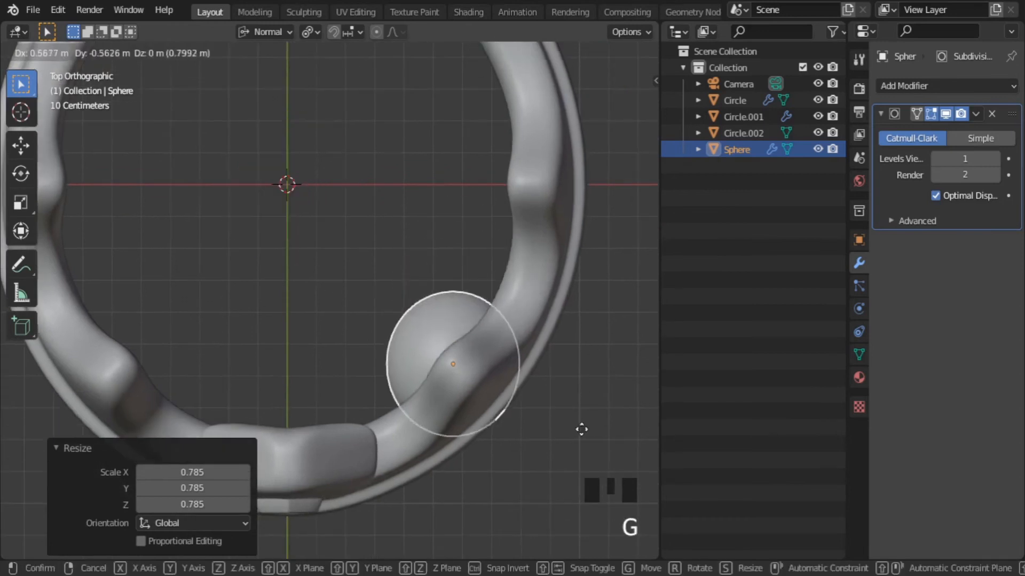
left_click(586, 436)
scroll(567, 388, "down", 1)
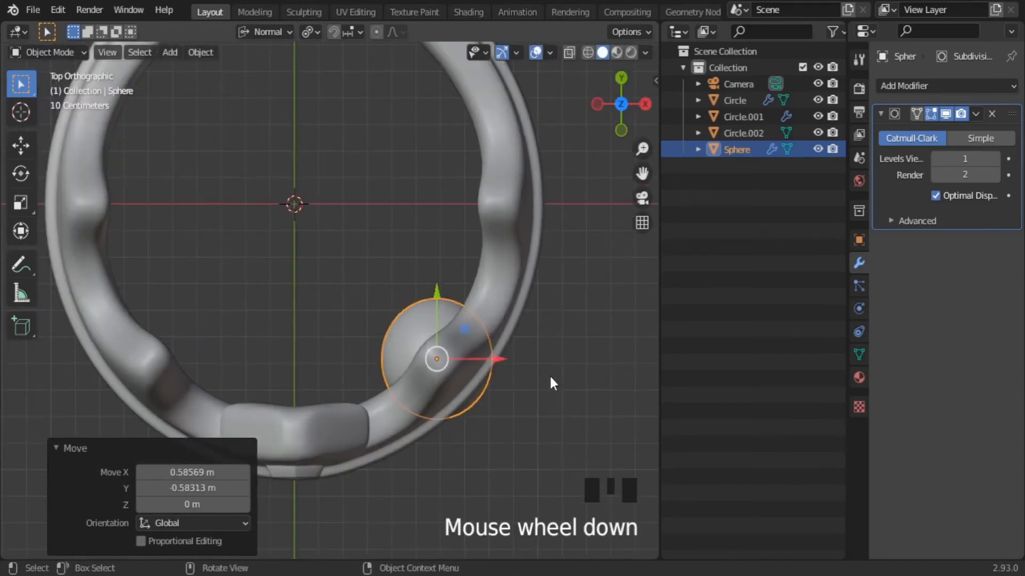
Duplicate the sphere three times, placing copies over the front-left point and the two side points on the X axis.
key("shift+d")
left_click(266, 383)
middle_click_drag(266, 383, 366, 367, "shift")
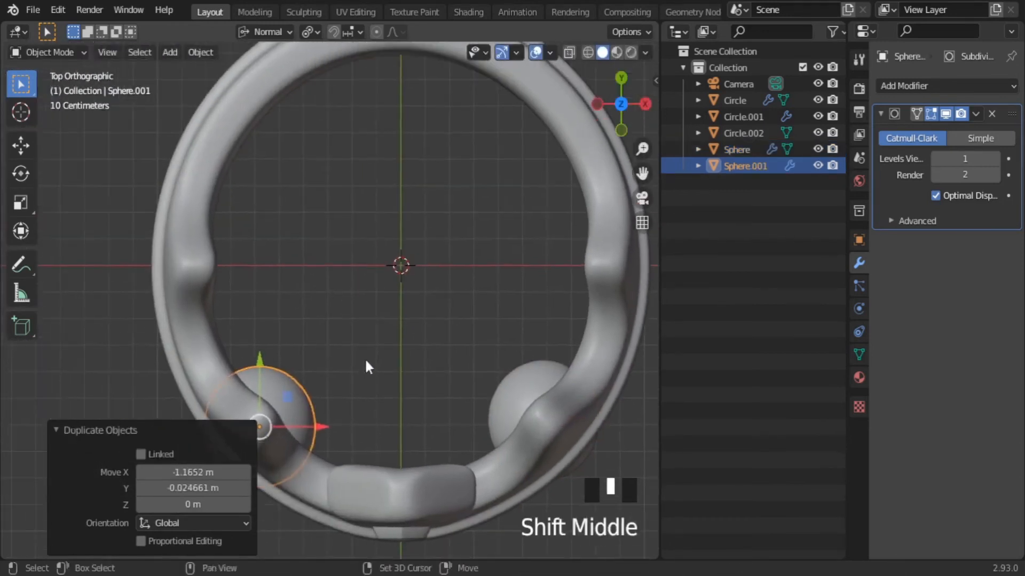
left_click(304, 202)
middle_click_drag(303, 202, 331, 297, "shift")
key("shift+d")
left_click(52, 292)
scroll(52, 291, "down", 2)
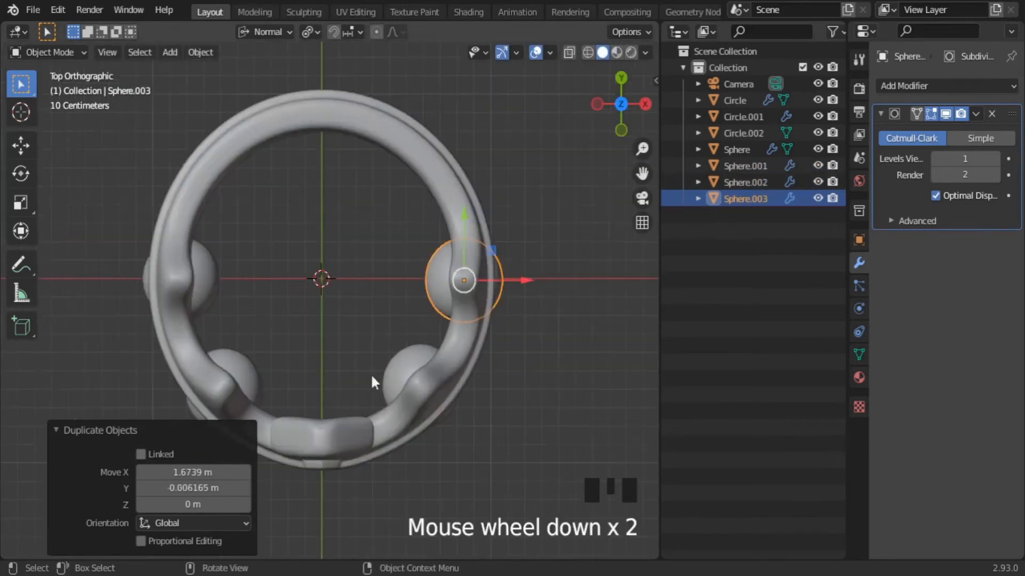
Raise the two front spheres together above the front points' tips and scale them by about 0.739.
left_click(422, 385, "shift")
middle_click_drag(396, 433, 474, 483)
scroll(474, 483, "down", 2)
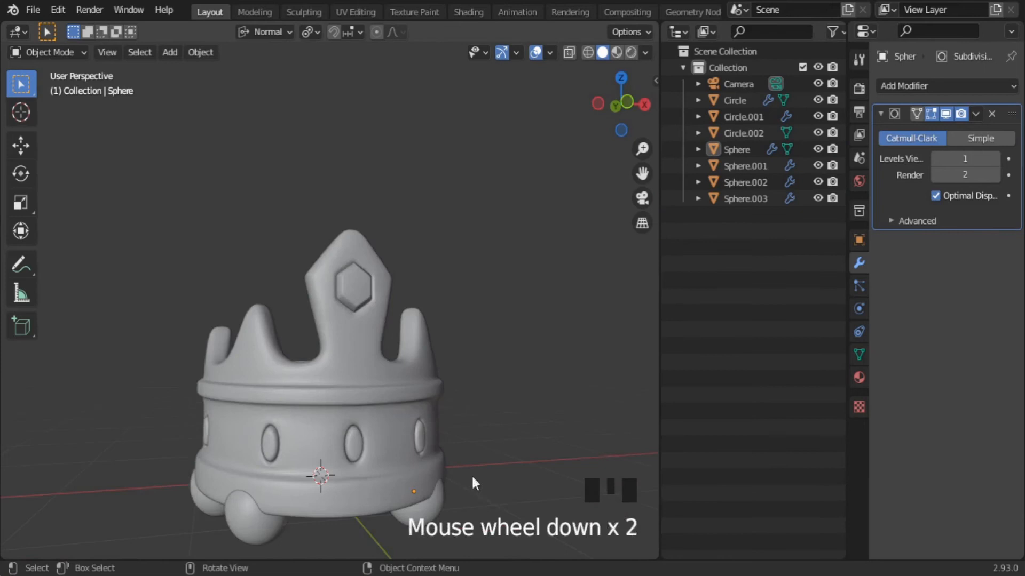
left_click(250, 541, "shift")
left_click_drag(250, 541, 350, 275)
left_click_drag(347, 225, 347, 226)
scroll(418, 407, "up", 3)
middle_click_drag(418, 408, 590, 304)
key("s")
left_click(475, 277)
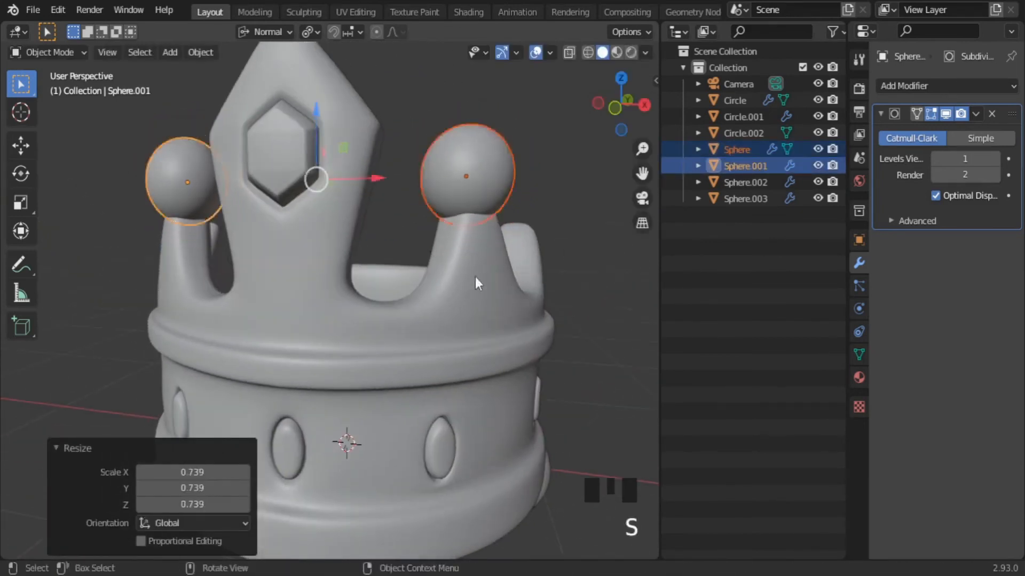
Raise the two side spheres together by about 1.31 m above the side points and scale them by about 0.63.
scroll(475, 277, "down", 3)
left_click(515, 339)
middle_click_drag(518, 354, 444, 361)
scroll(443, 362, "down", 2)
left_click(406, 413)
middle_click_drag(249, 436, 453, 444)
scroll(321, 453, "up", 2)
left_click(198, 471, "shift")
left_click_drag(306, 353, 307, 167)
scroll(278, 249, "up", 3)
middle_click_drag(282, 262, 365, 277)
key("s")
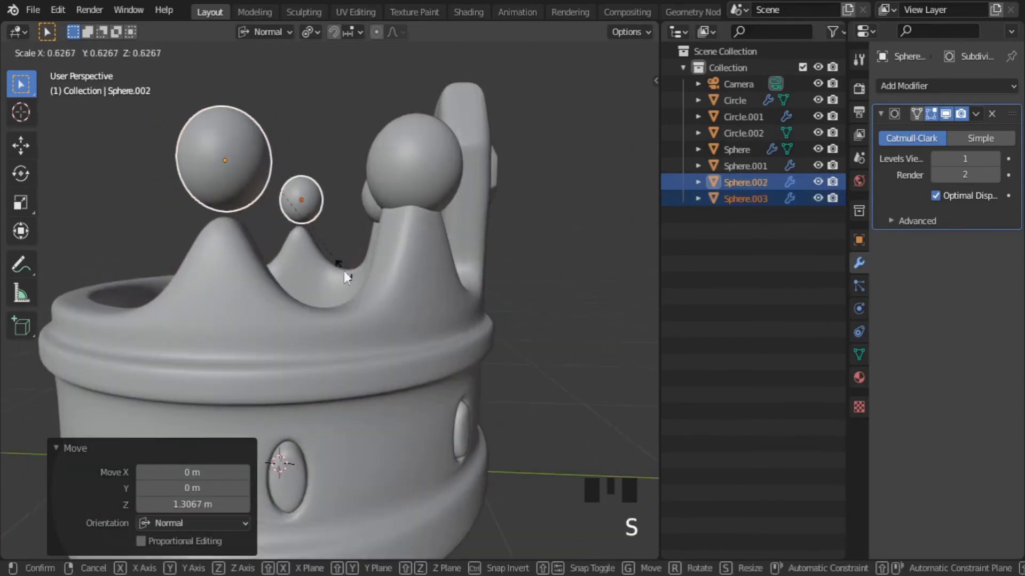
left_click(344, 271)
Scale the two front spheres by 0.9 and nudge them slightly up along the Z axis.
left_click(559, 347)
middle_click_drag(559, 347, 339, 273)
scroll(376, 238, "up", 2)
left_click(375, 238)
left_click(218, 184, "shift")
middle_click_drag(218, 184, 475, 361)
key("s")
left_click(465, 172)
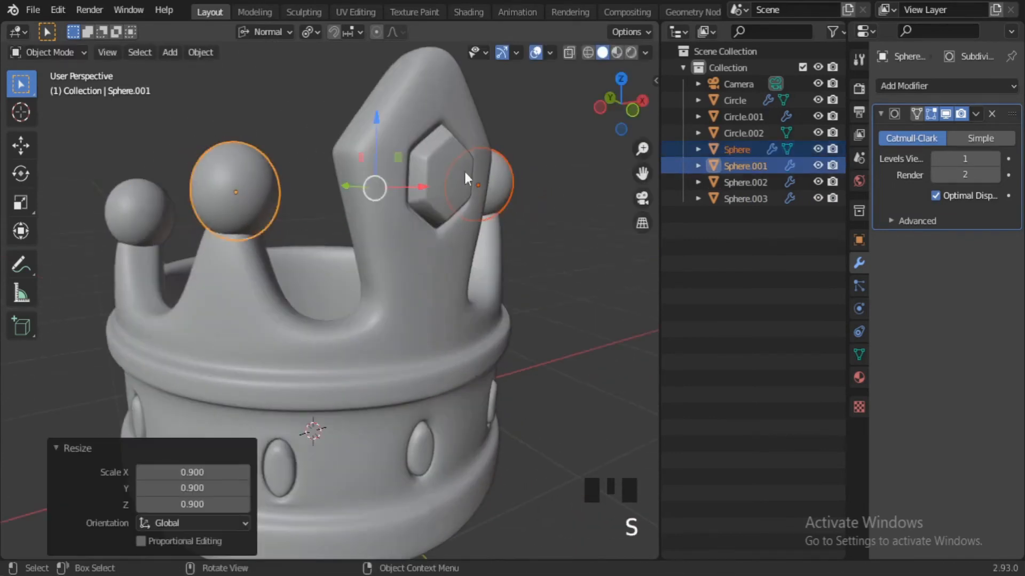
left_click_drag(377, 117, 376, 110)
left_click(569, 362)
Isolate the crown mesh, select the tip faces of the four smaller points, scale them together and return to the full scene.
scroll(566, 363, "down", 5)
middle_click_drag(507, 363, 455, 328)
scroll(455, 328, "up", 3)
scroll(474, 383, "up", 4)
left_click(293, 345)
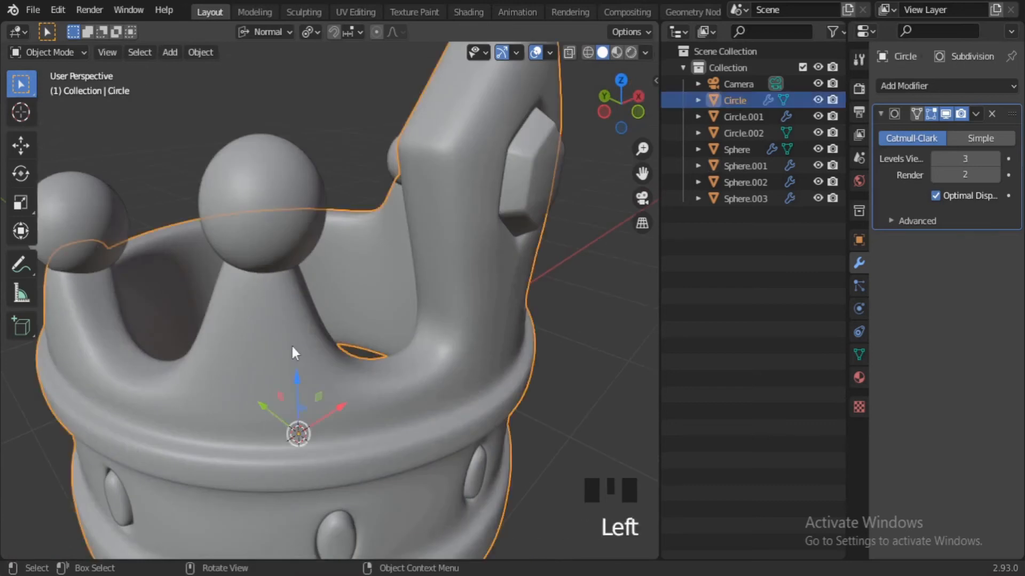
key("Tab")
key("KP_Divide")
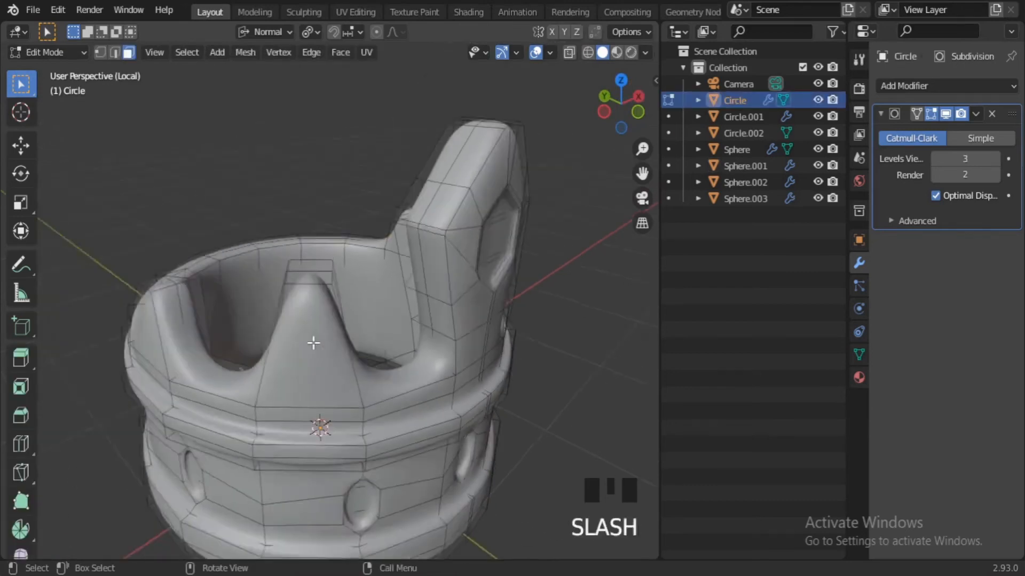
scroll(314, 430, "up", 2)
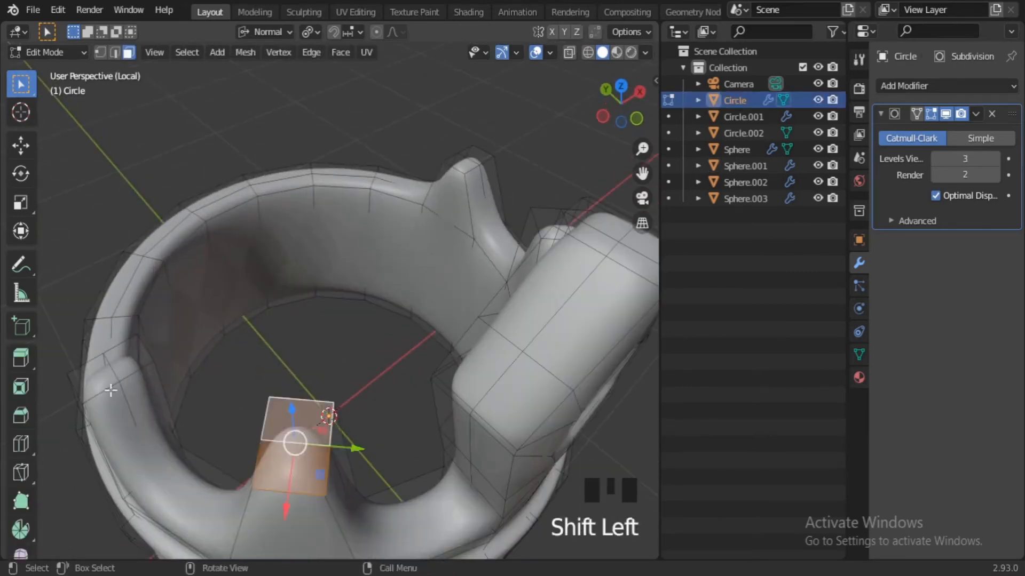
middle_click_drag(234, 358, 446, 398)
left_click(446, 398, "shift")
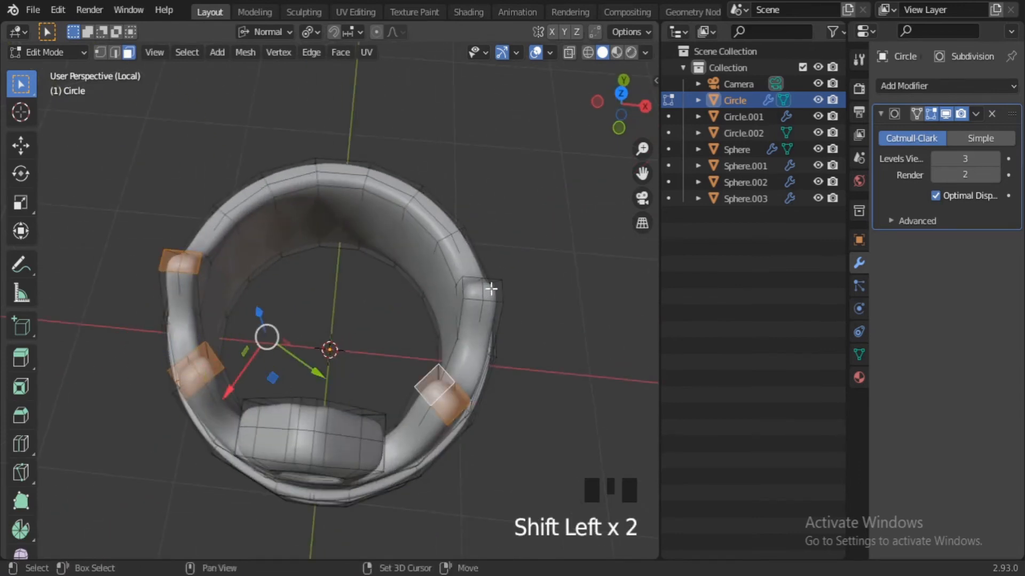
key("s")
left_click(428, 354)
middle_click_drag(428, 354, 605, 354)
key("Tab")
key("slash")
Use the top view in wireframe shading to adjust the front-left sphere's position over its point, and restore solid shading.
left_click(284, 224)
middle_click_drag(356, 328, 370, 271)
scroll(594, 328, "down", 3)
scroll(492, 342, "up", 4)
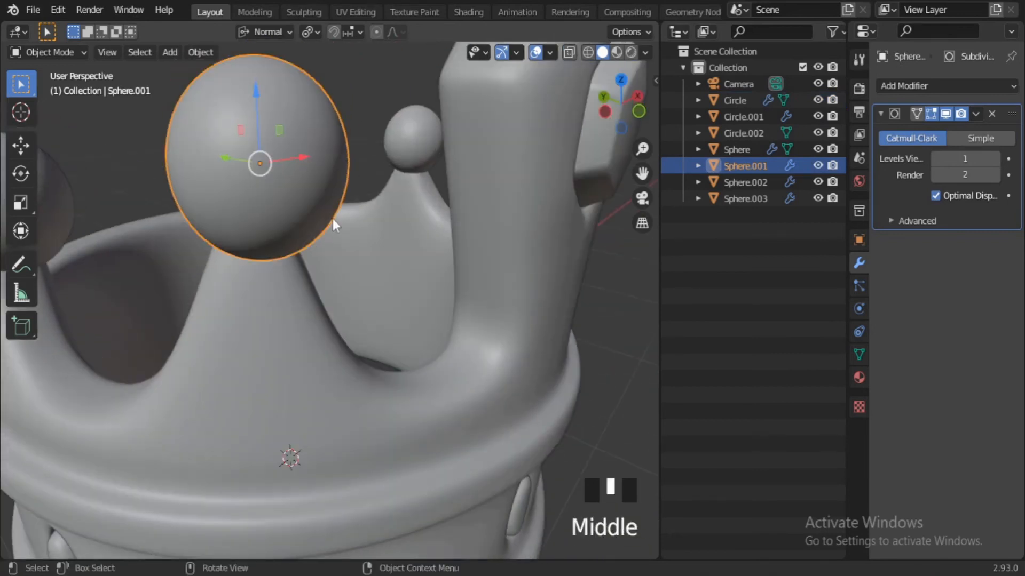
key("KP_7")
left_click(587, 52)
scroll(384, 278, "up", 4)
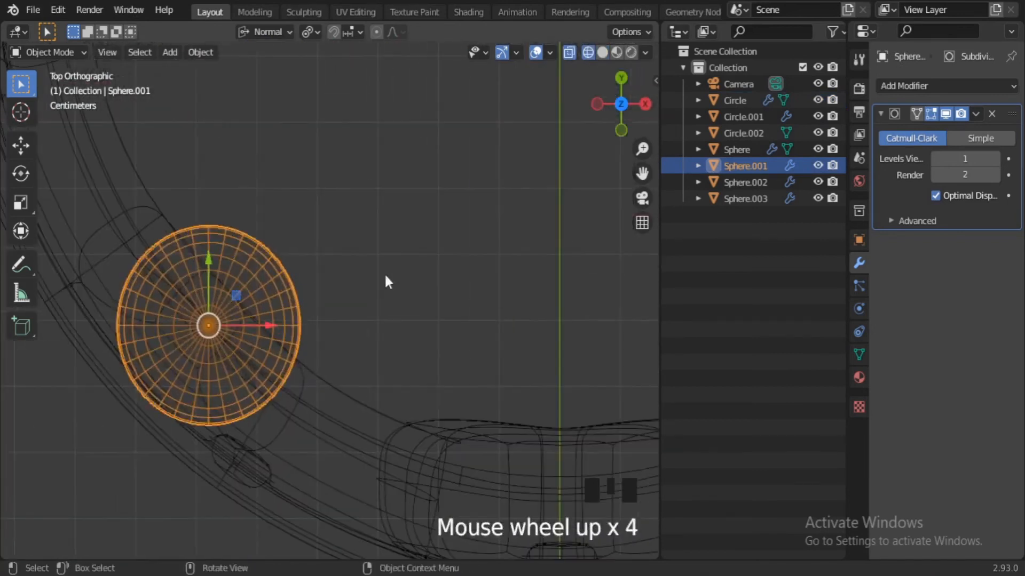
left_click(296, 289)
left_click(296, 290)
left_click(603, 52)
Fine-tune the sphere placement freely in perspective so it sits on the point's tip.
mouse_move(306, 332)
middle_mouse_down()
mouse_move(364, 178)
mouse_move(330, 174)
mouse_move(366, 293)
mouse_move(568, 274)
mouse_move(440, 287)
mouse_move(523, 297)
mouse_move(389, 288)
mouse_move(373, 267)
middle_mouse_up()
scroll(352, 238, "up", 1)
key("g")
left_click(355, 251)
left_click(493, 292)
key("g")
left_click(494, 292)
In the right side view, nudge both side spheres along the Y axis to centre them on their points.
scroll(475, 301, "up", 3)
key("KP_3")
left_click(394, 264)
scroll(427, 283, "down", 2)
left_click(353, 262, "shift")
key("KP_3")
scroll(354, 260, "up", 1)
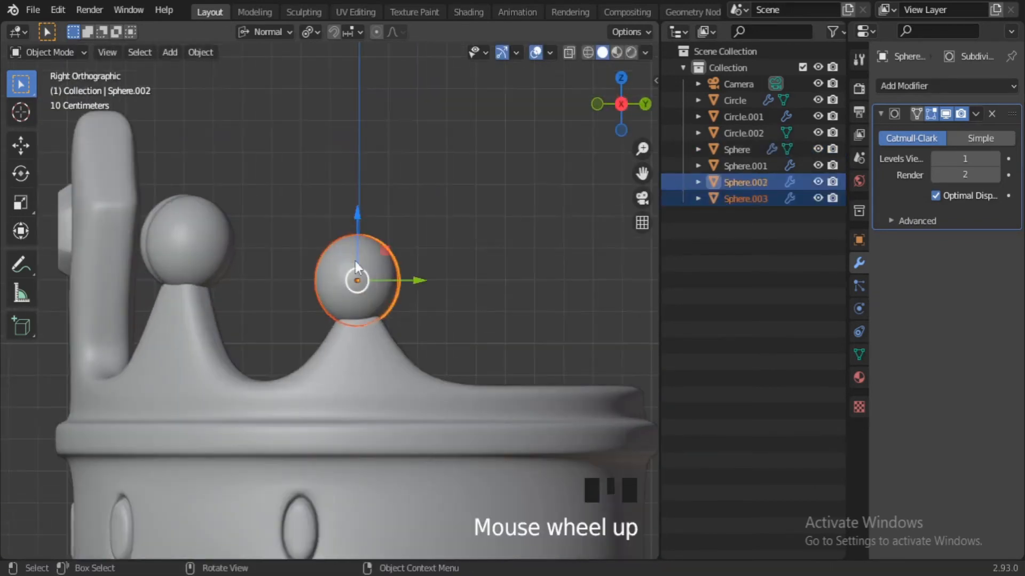
left_click(420, 277)
left_click(412, 353)
Nudge the front-right sphere slightly toward the crown's front along the Y axis to centre it on its point.
scroll(166, 252, "up", 2)
middle_click_drag(159, 249, 272, 284, "shift")
scroll(238, 253, "up", 1)
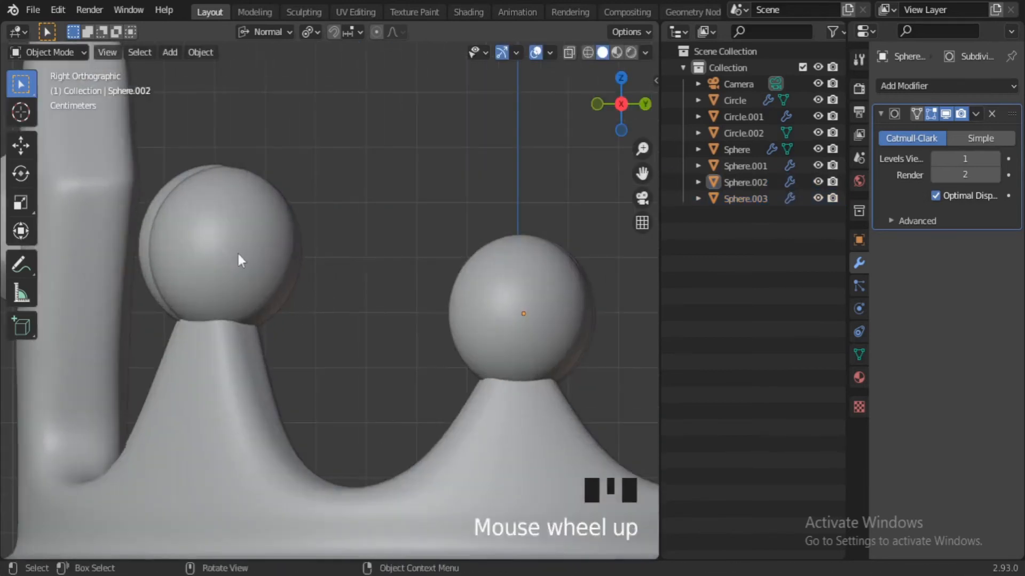
left_click(238, 252)
left_click_drag(284, 248, 275, 246)
left_click(314, 286)
Add a UV sphere with 32 segments, 16 rings and 1 m radius at the crown's centre.
middle_click_drag(314, 294, 401, 377)
scroll(400, 395, "down", 3)
scroll(395, 363, "up", 2)
key("shift+a")
mouse_move(341, 241)
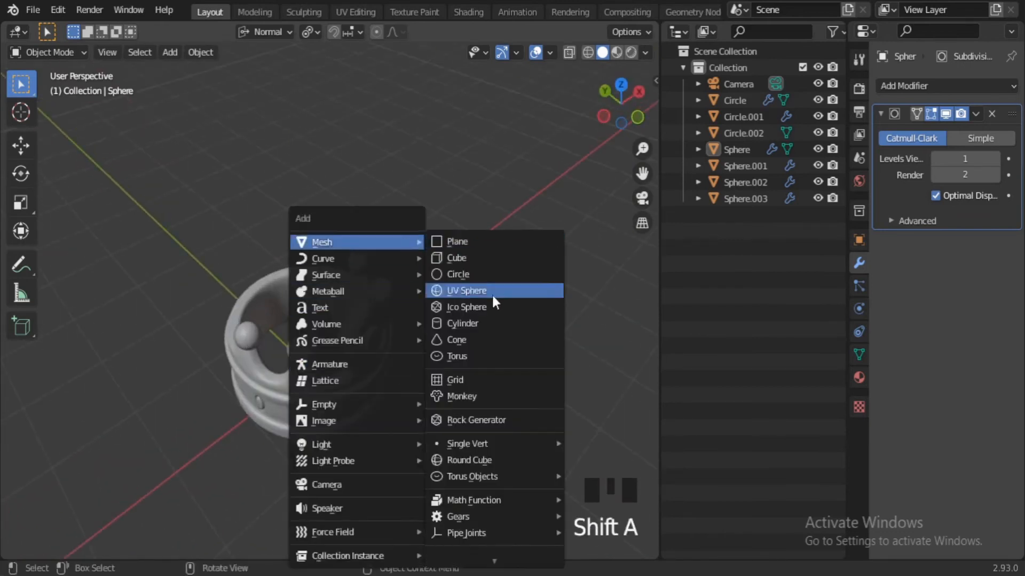
left_click(488, 290)
scroll(381, 305, "up", 2)
middle_click_drag(383, 306, 463, 351, "shift")
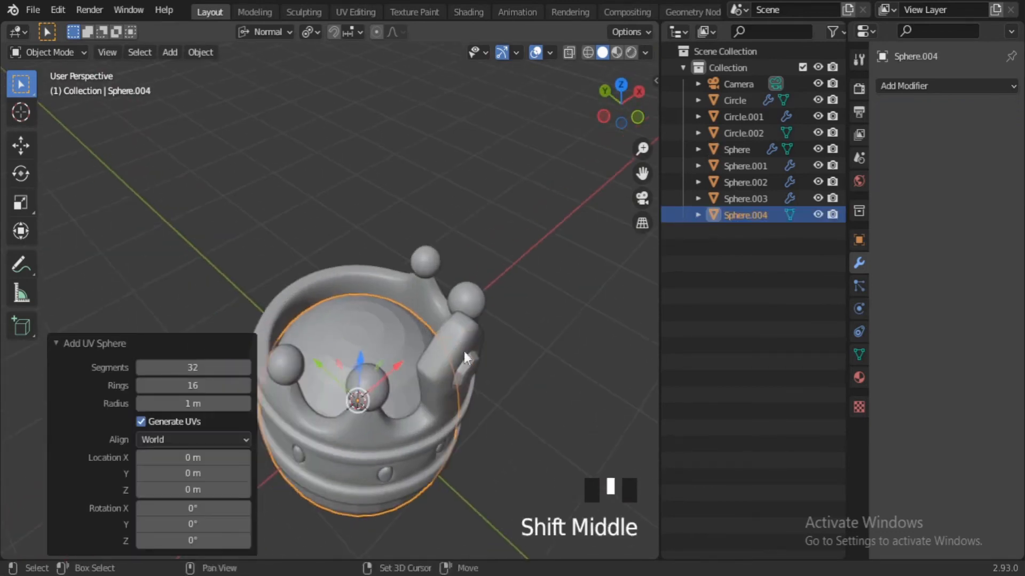
Isolate the new sphere, select all faces on one side of its vertical middle plane and delete them, leaving a half sphere.
key("KP_Divide")
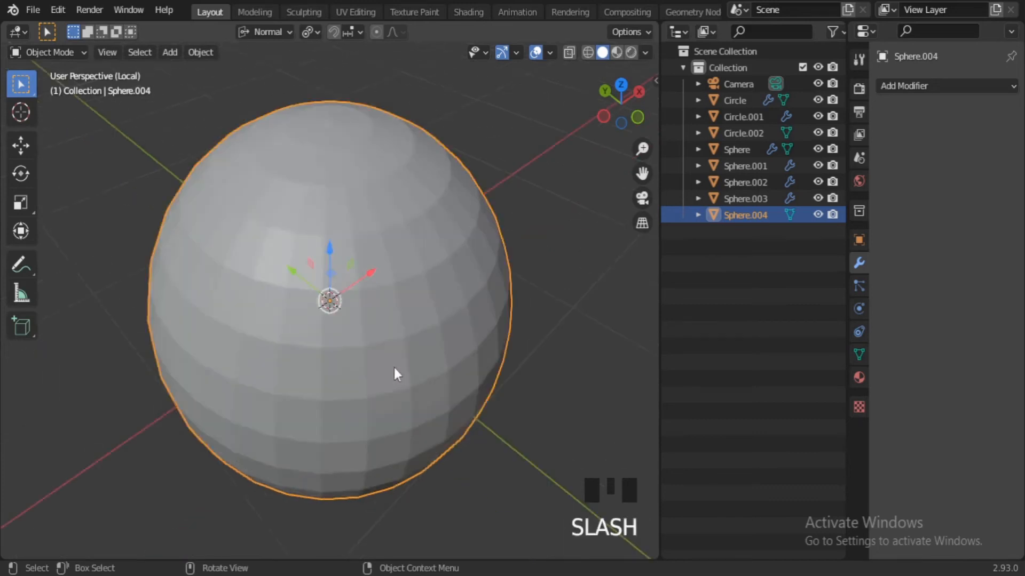
key("KP_3")
scroll(401, 366, "down", 2)
key("Tab")
key("alt+z")
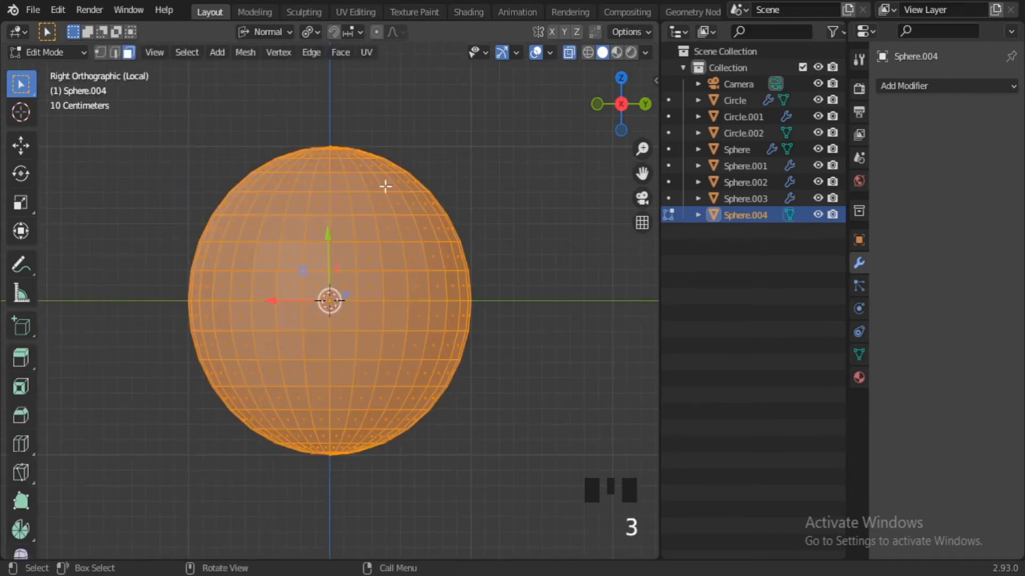
left_click_drag(520, 494, 520, 495)
middle_click_drag(519, 494, 453, 206)
scroll(411, 245, "up", 4)
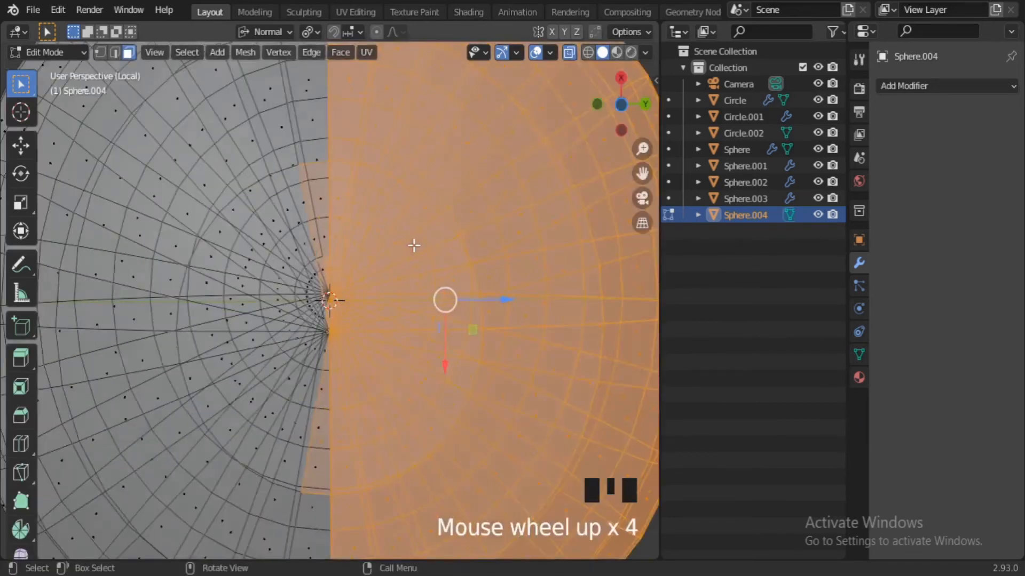
left_click(317, 218, "shift")
scroll(335, 306, "down", 7)
middle_click_drag(332, 112, 318, 217)
scroll(354, 169, "up", 6)
key("x")
left_click(407, 350)
scroll(405, 344, "down", 3)
key("Tab")
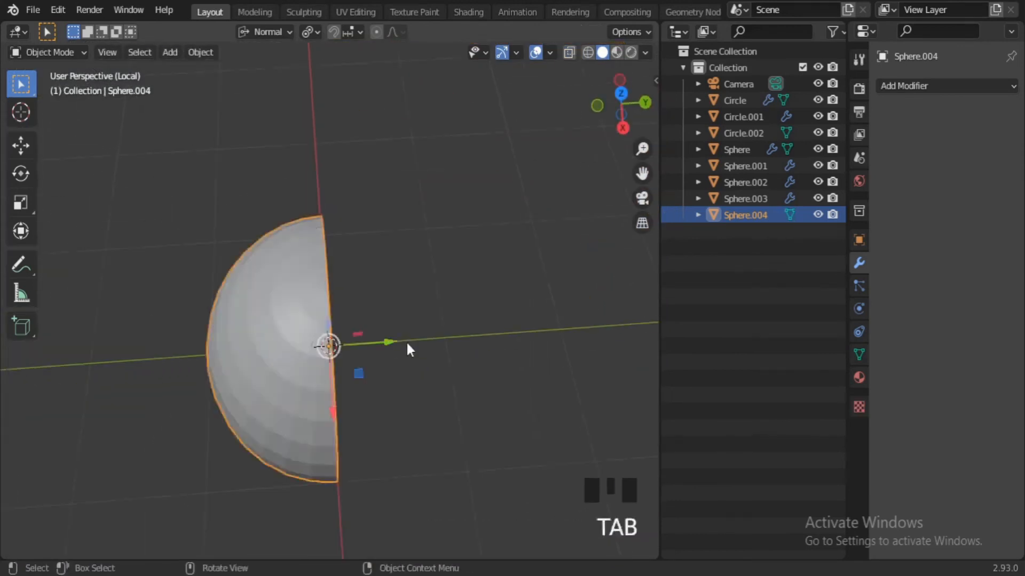
Leave the isolated view and show the half sphere together with the crown in the right side view.
scroll(406, 341, "down", 3)
key("KP_Divide")
scroll(436, 374, "down", 2)
key("KP_3")
middle_click_drag(436, 373, 372, 397, "shift")
Try to rotate the half sphere by 90° in the side view.
type("r90")
key("Return")
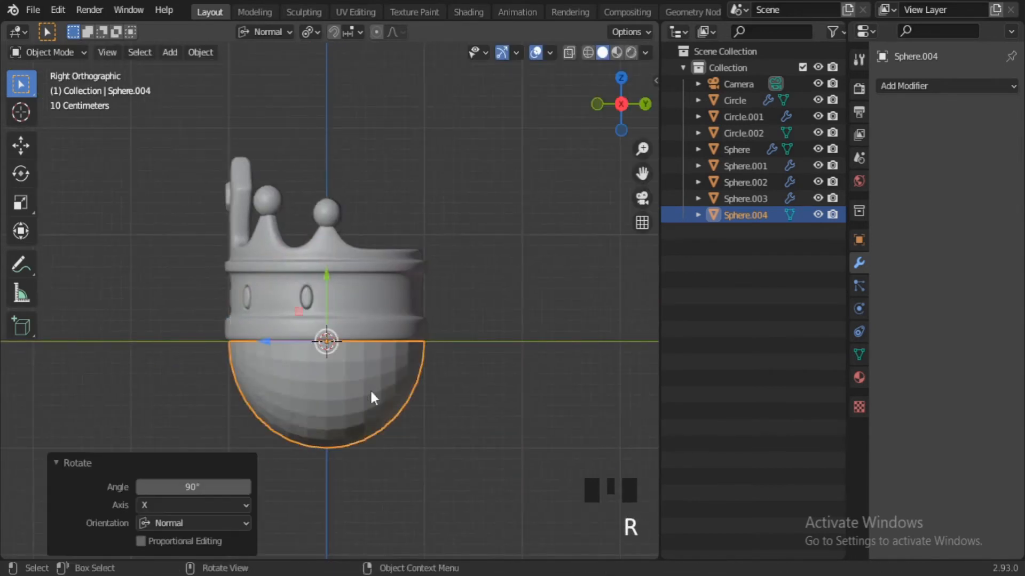
left_click(325, 413)
left_click(325, 415)
Rotate the half sphere by -90° so the dome faces up and raise it inside the crown.
type("r-90")
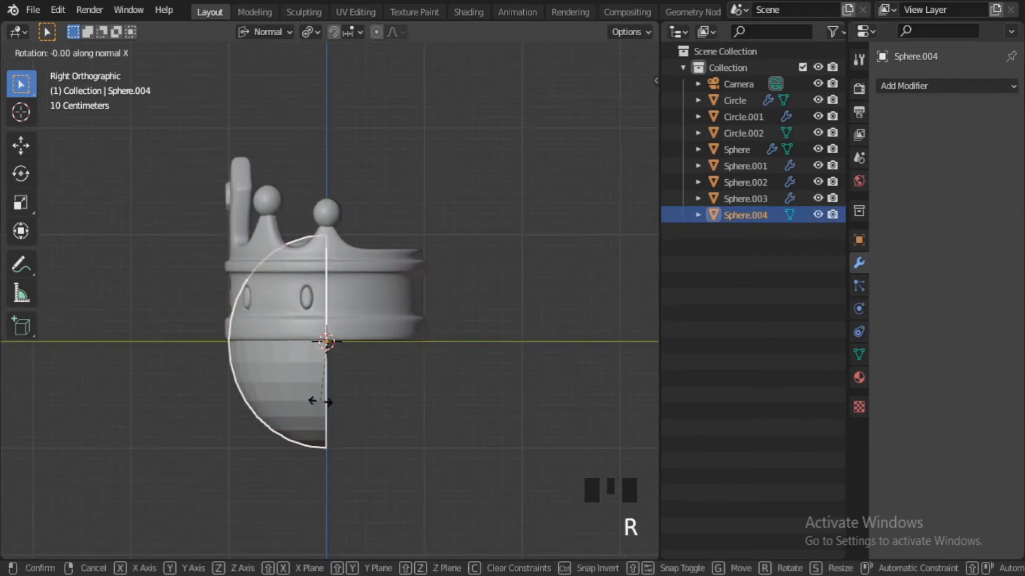
key("Return")
scroll(326, 427, "up", 3)
left_click_drag(327, 433, 331, 315)
Scale the dome down slightly so that it fits inside the crown's rim.
middle_click_drag(373, 348, 481, 477)
key("s")
left_click(458, 454)
left_click(507, 463)
scroll(404, 423, "down", 3)
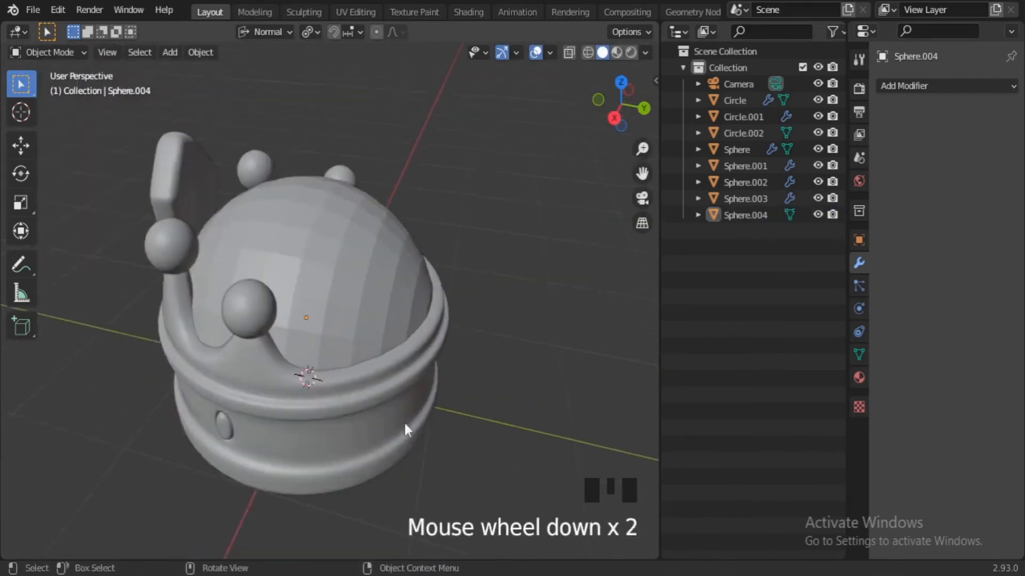
Add a Subdivision Surface modifier at viewport level 2 to the dome and shade it smooth.
middle_click_drag(404, 421, 566, 368)
middle_click_drag(471, 318, 480, 341, "shift")
scroll(394, 349, "up", 3)
middle_click_drag(407, 261, 398, 309, "shift")
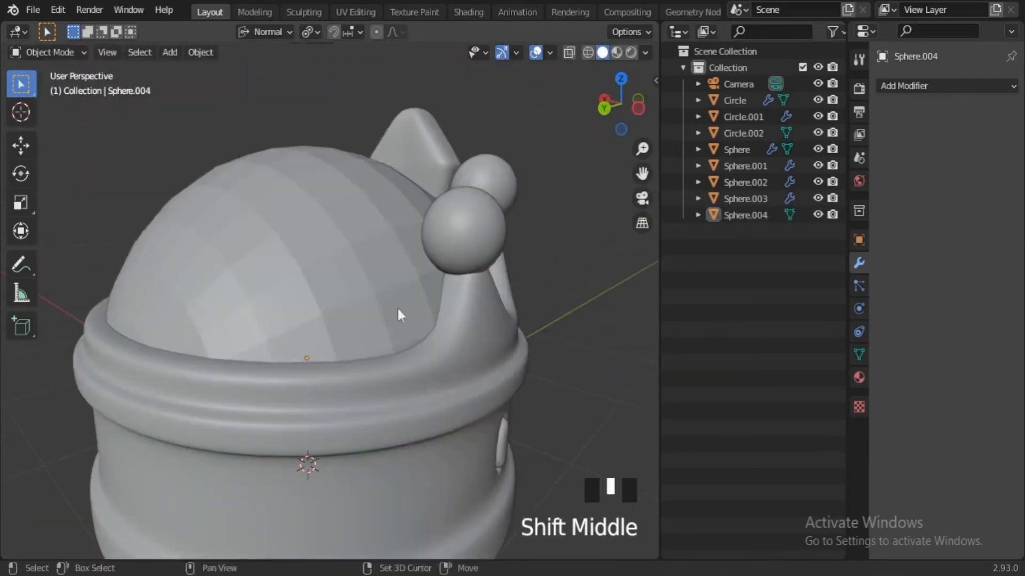
left_click(946, 85)
left_click(705, 384)
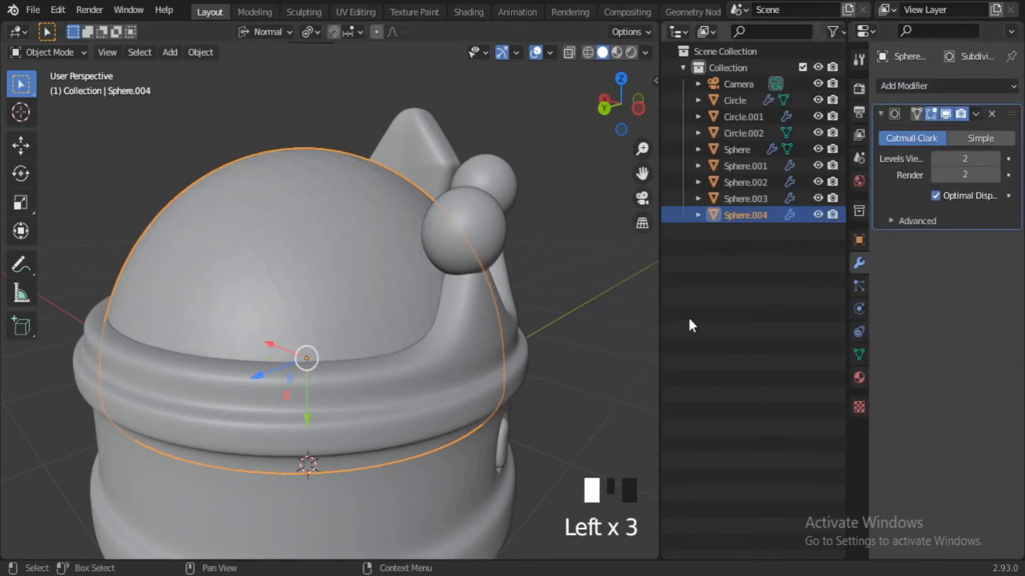
right_click(323, 302)
left_click(299, 274)
scroll(431, 298, "down", 4)
left_click(431, 298)
Set the transform orientation to Global and flatten the dome slightly along the Z axis.
middle_click_drag(431, 298, 390, 329)
scroll(365, 327, "up", 2)
left_click(390, 330)
left_click(264, 31)
left_click(251, 63)
key("s")
key("z")
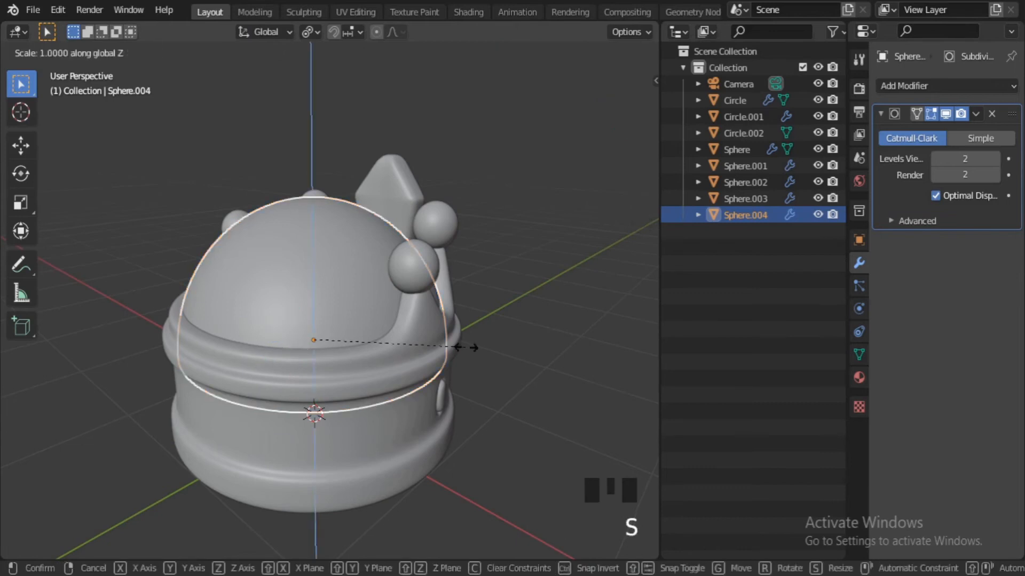
left_click(441, 344)
left_click(499, 329)
Raise the inner dome slightly along Z inside the crown.
middle_click_drag(499, 328, 376, 357)
scroll(389, 326, "down", 5)
scroll(376, 358, "up", 5)
middle_click_drag(376, 357, 464, 349)
left_click(324, 262)
left_click_drag(313, 271, 315, 258)
left_click(520, 315)
Scale the middle edge loop of the crown's upper band slightly outward in Edit Mode.
middle_click_drag(520, 316, 65, 276)
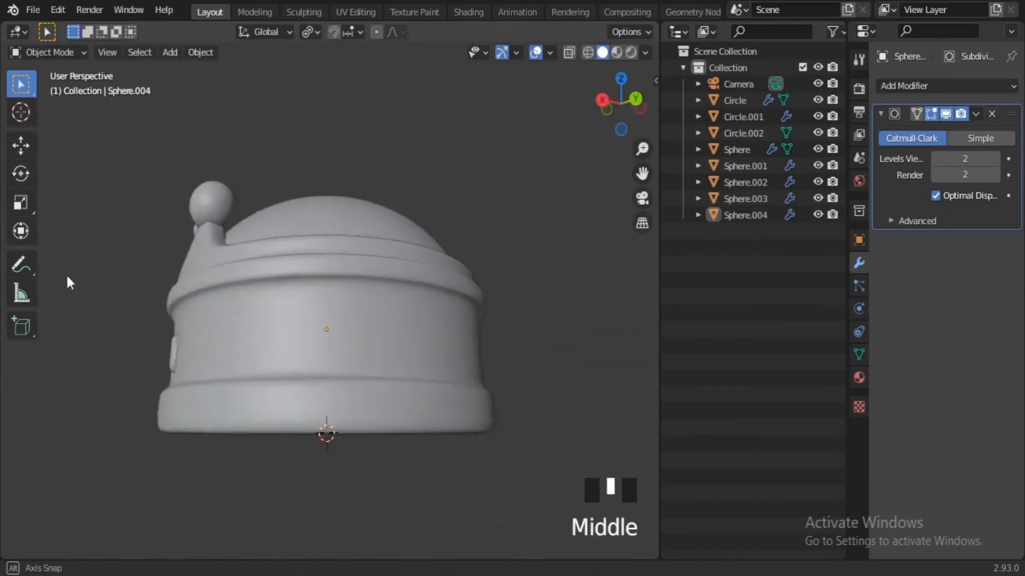
scroll(248, 293, "up", 2)
middle_click_drag(247, 293, 303, 294)
left_click(303, 294)
key("Tab")
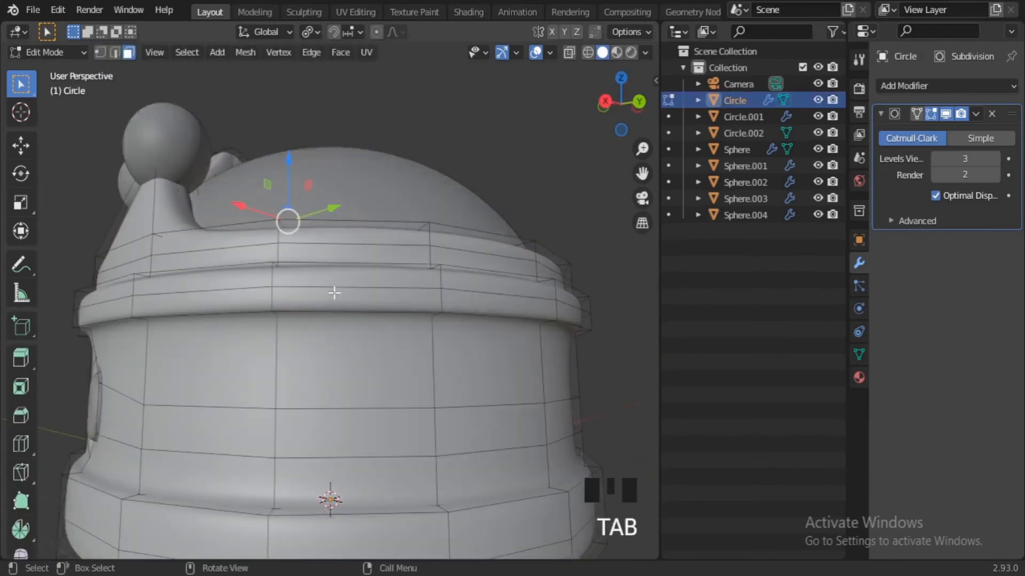
key("s")
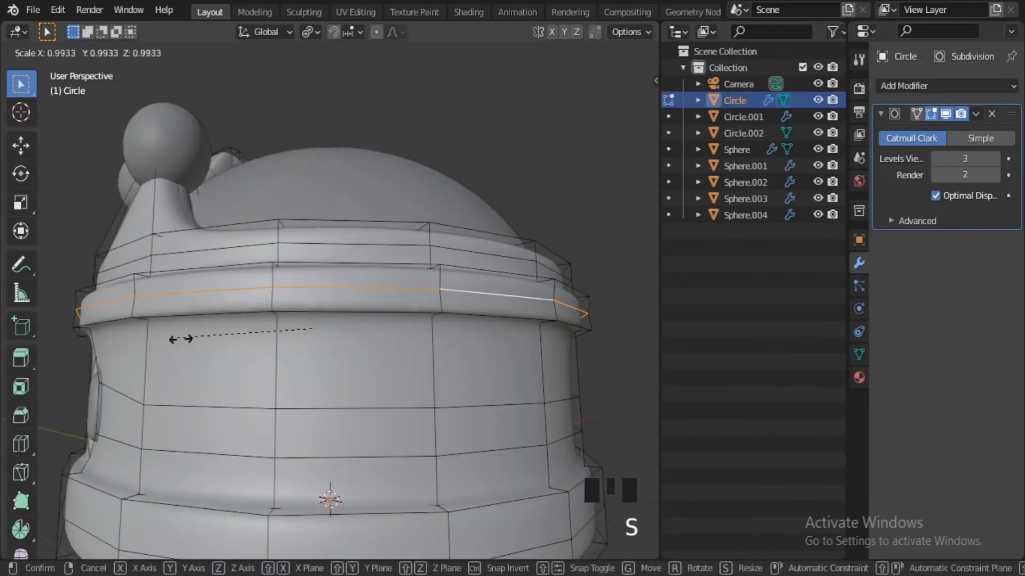
left_click(155, 327)
key("Tab")
Scale the middle edge loop of the crown's lower band outward by about 1.02 in Edit Mode.
scroll(214, 352, "down", 3)
middle_click_drag(254, 397, 283, 431)
middle_click_drag(393, 453, 326, 346, "shift")
scroll(327, 346, "up", 1)
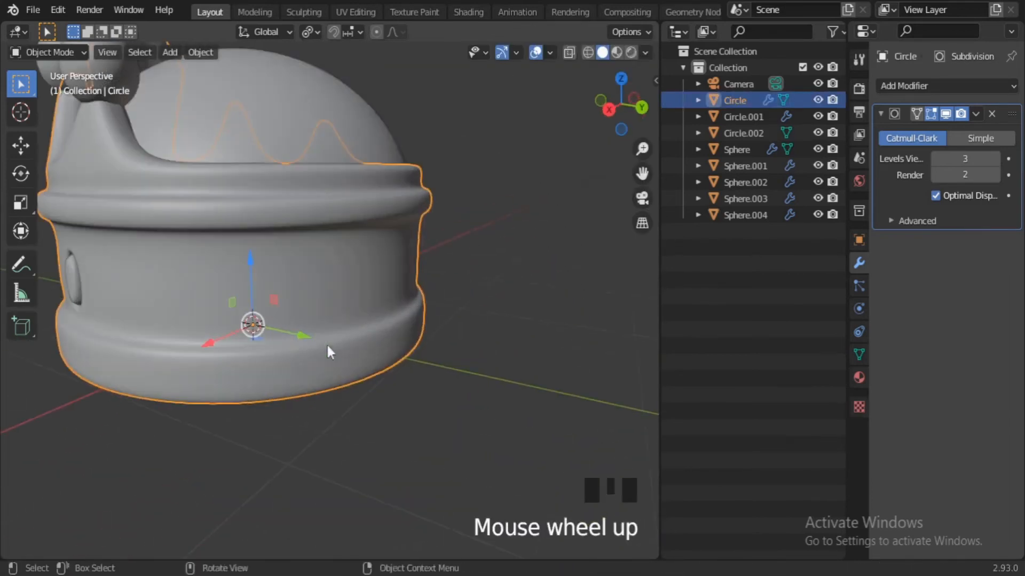
key("Tab")
scroll(362, 376, "up", 1)
key("s")
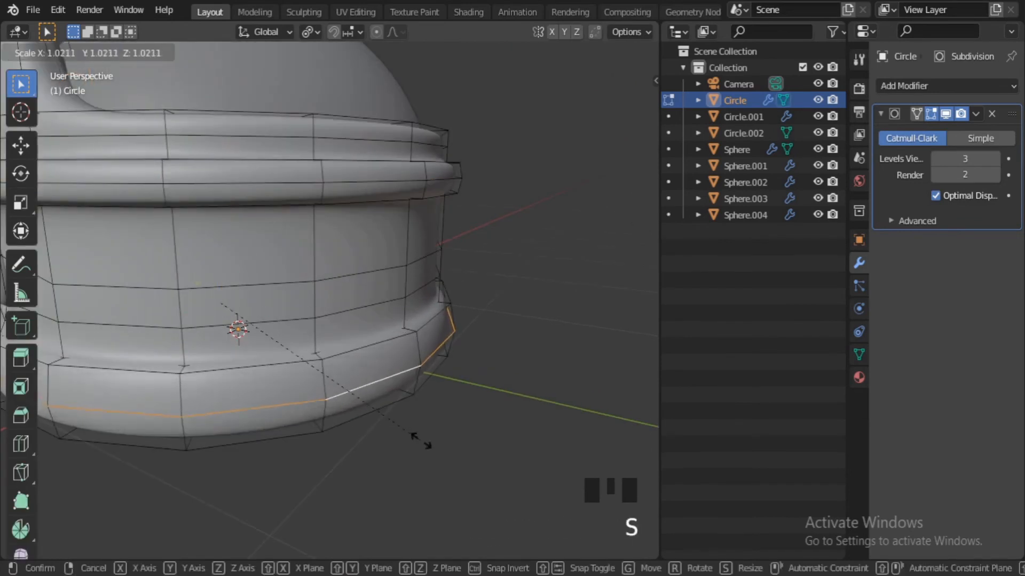
left_click(420, 441)
key("Tab")
Switch to the Shading workspace and join away the node and image editor areas so the viewport fills the full height.
scroll(411, 427, "down", 4)
middle_click_drag(411, 427, 410, 276)
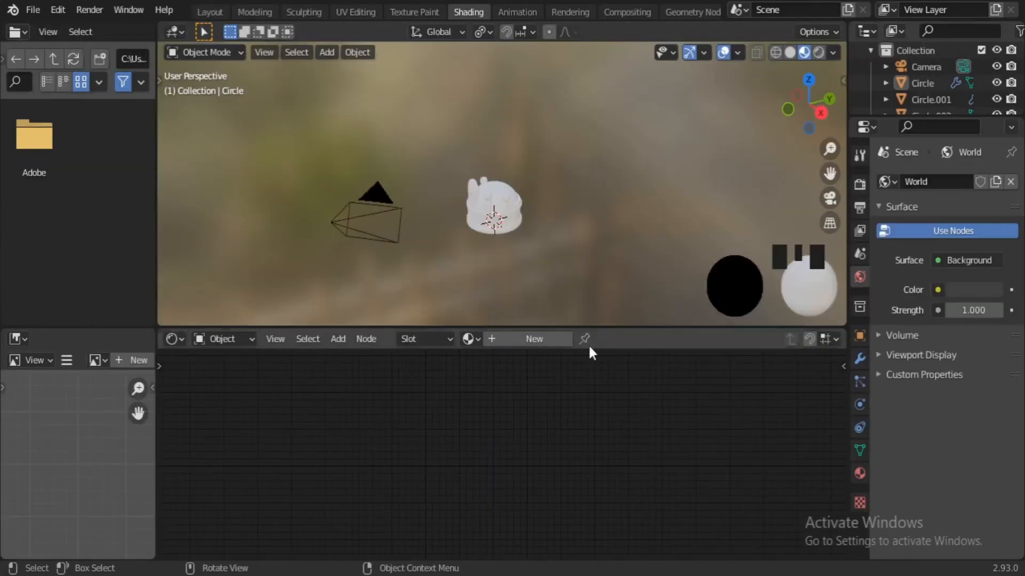
right_click(610, 326)
left_click(560, 368)
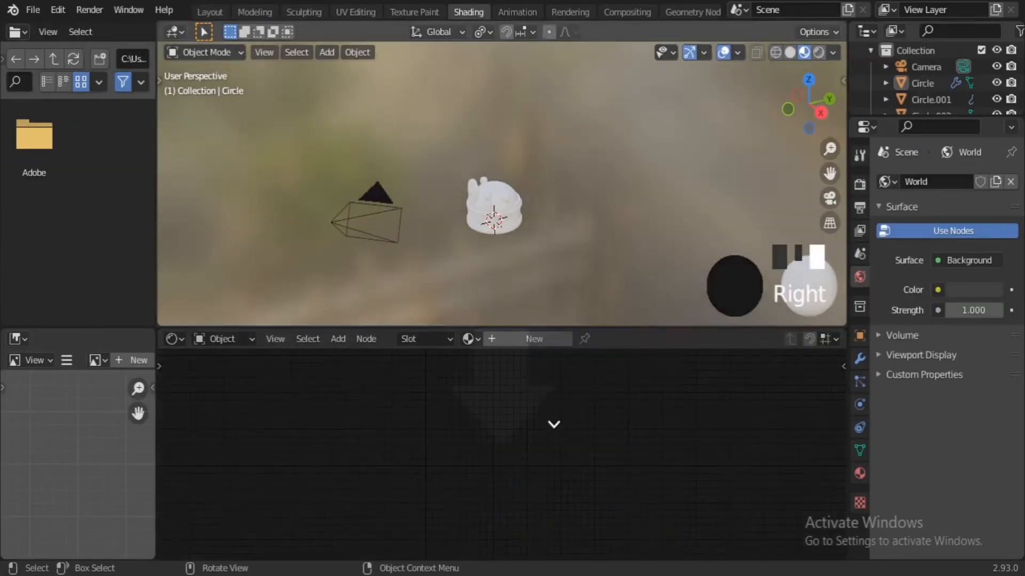
left_click(554, 424)
right_click(124, 328)
left_click(124, 326)
left_click(144, 347)
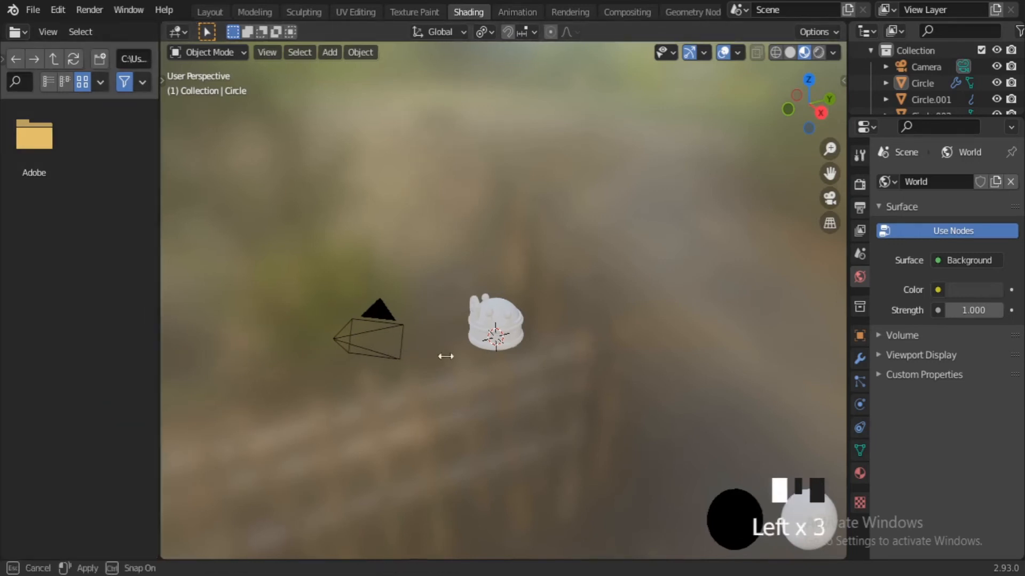
Widen the File Browser area, turn it into a Shader Editor and hide its sidebar.
left_click_drag(446, 356, 460, 352)
scroll(661, 311, "up", 9)
middle_click_drag(661, 312, 760, 393)
scroll(760, 394, "up", 1)
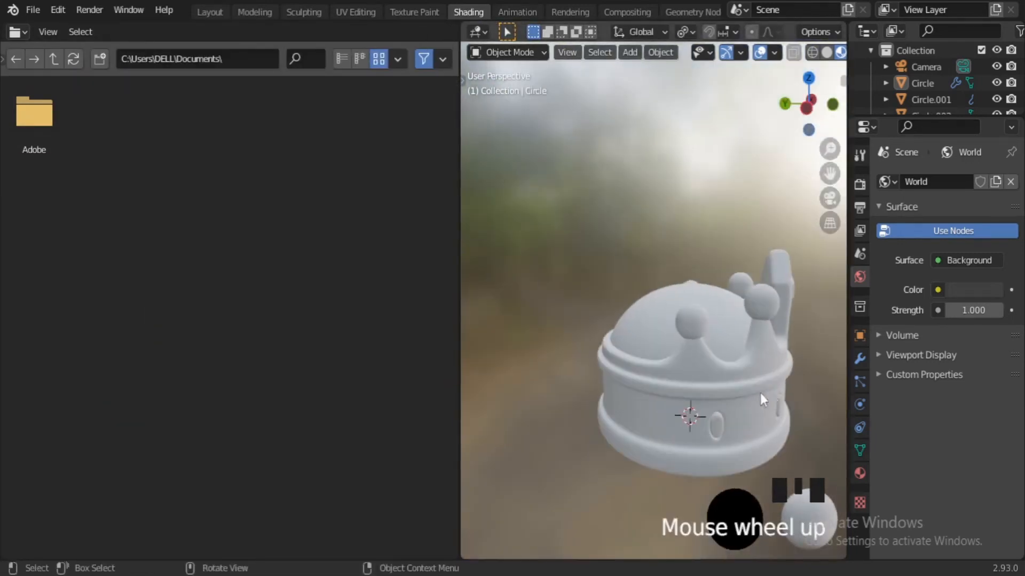
scroll(713, 344, "up", 1)
left_click(18, 32)
left_click(32, 186)
key("n")
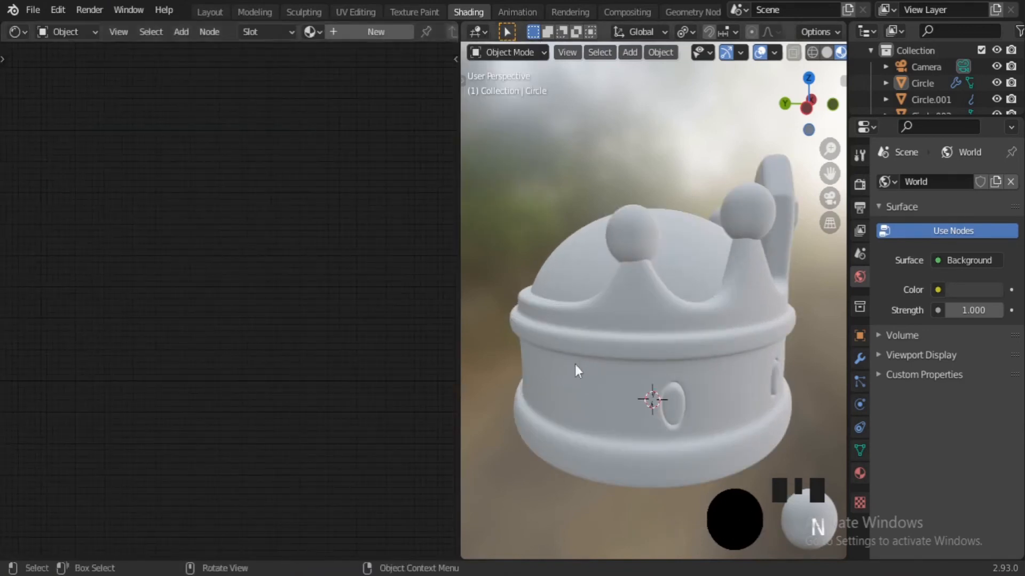
Create a material named Gold on the crown with a yellow-orange base color (hue 0.094, saturation 1.000) and Metallic 1.000.
left_click(371, 32)
left_click(405, 32)
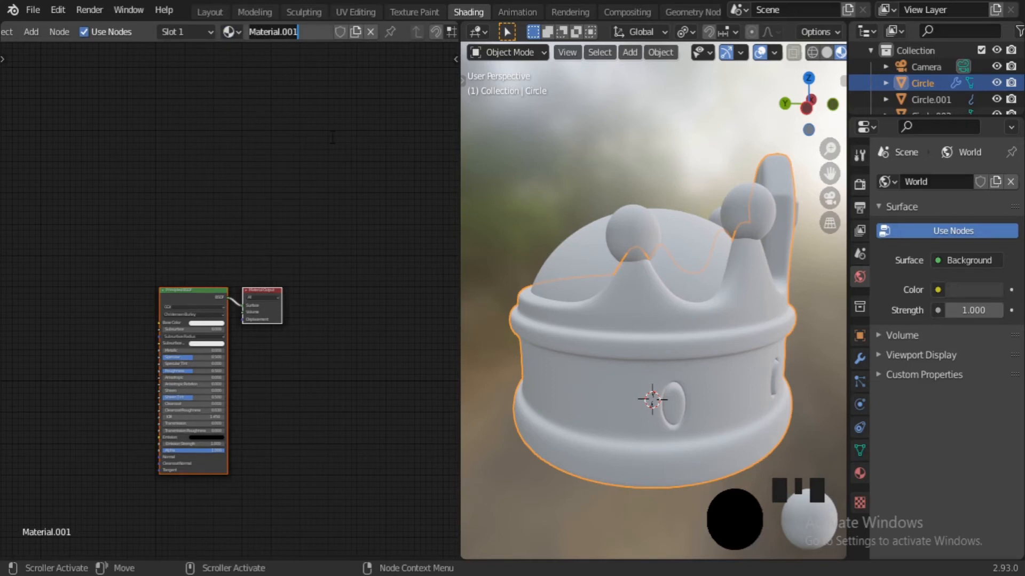
scroll(262, 352, "up", 6)
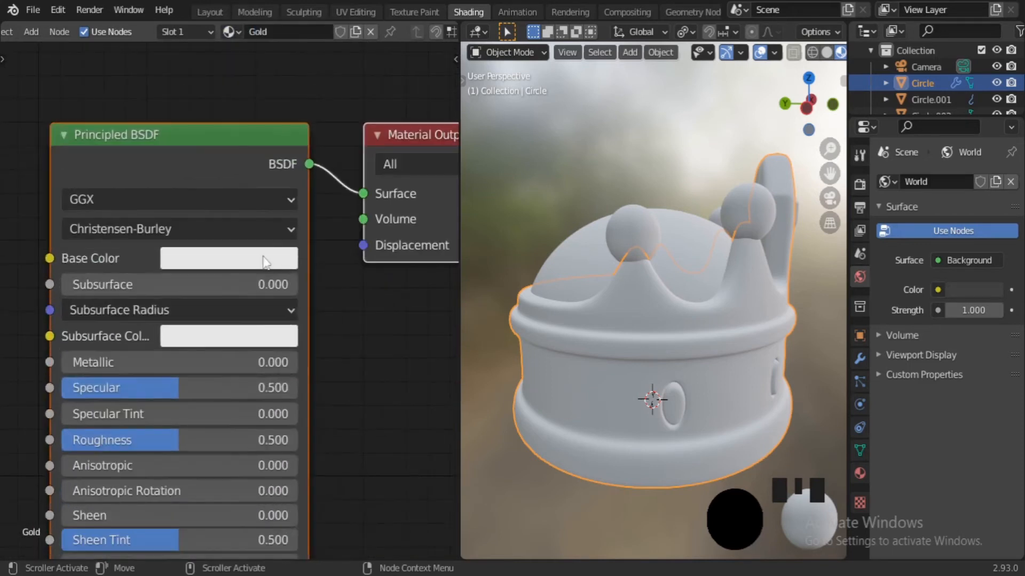
left_click(229, 258)
left_click(190, 427)
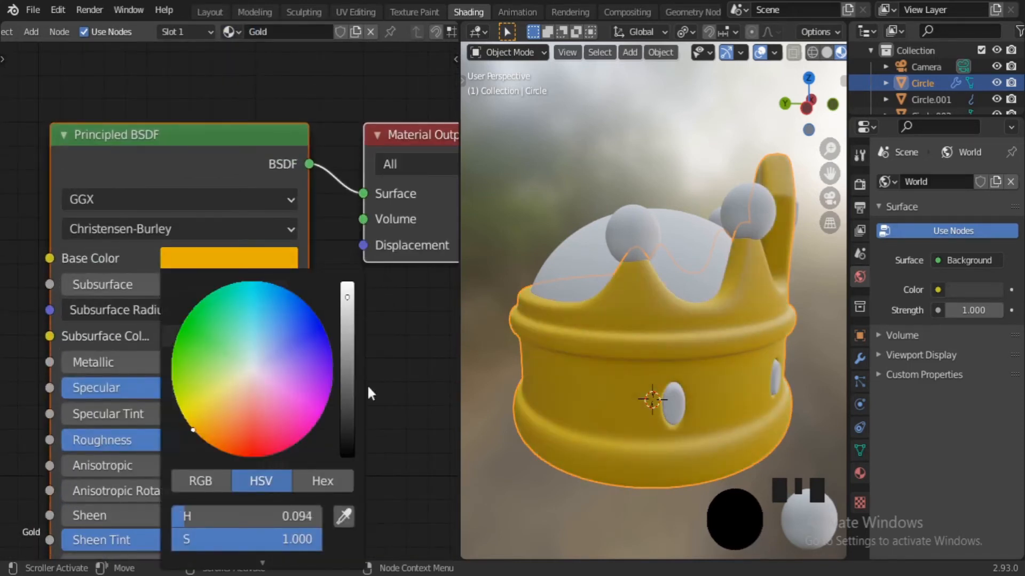
left_click_drag(107, 362, 290, 360)
Link the crown's Gold material to all the spheres on its points.
middle_click_drag(512, 368, 530, 369)
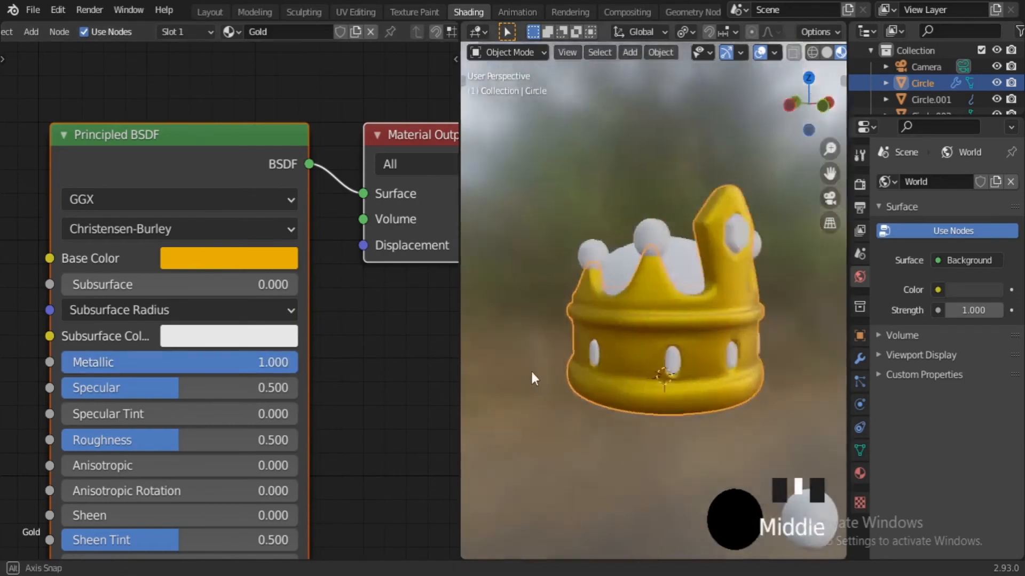
scroll(643, 347, "up", 2)
left_click(694, 262)
middle_click_drag(695, 264, 722, 270)
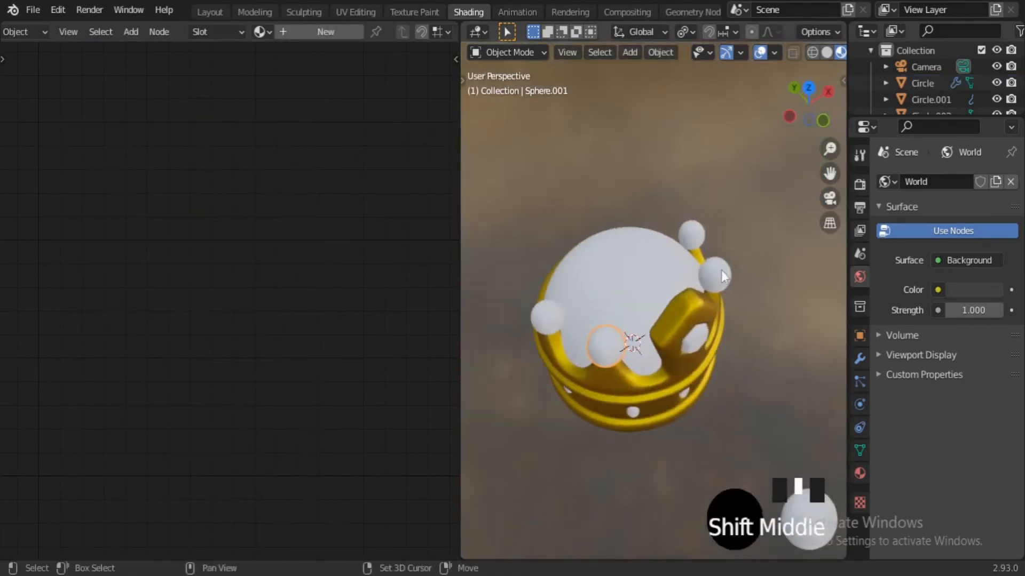
left_click(599, 397, "shift")
key("ctrl+l")
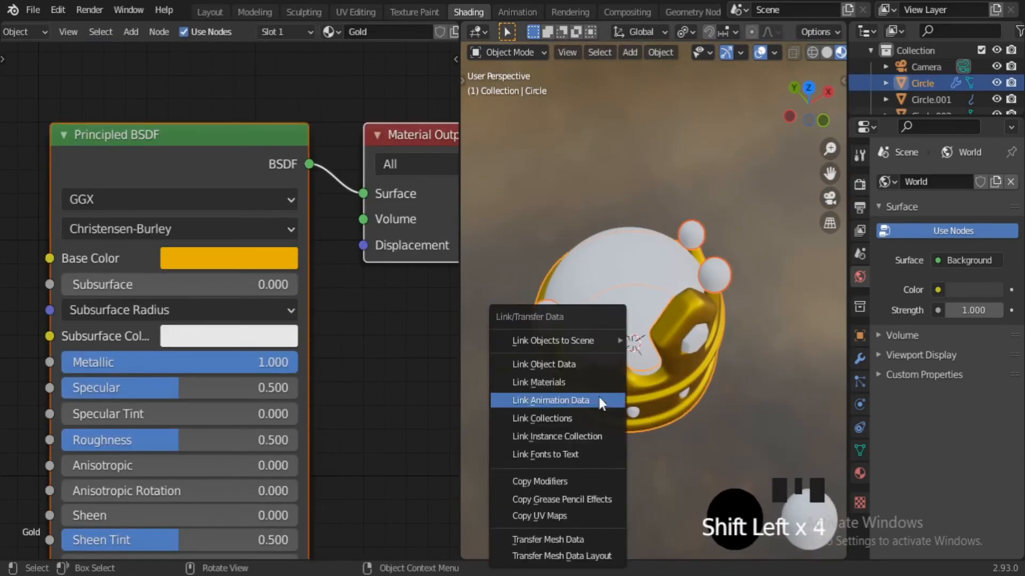
left_click(562, 380)
middle_click_drag(562, 380, 607, 408)
scroll(614, 407, "up", 2)
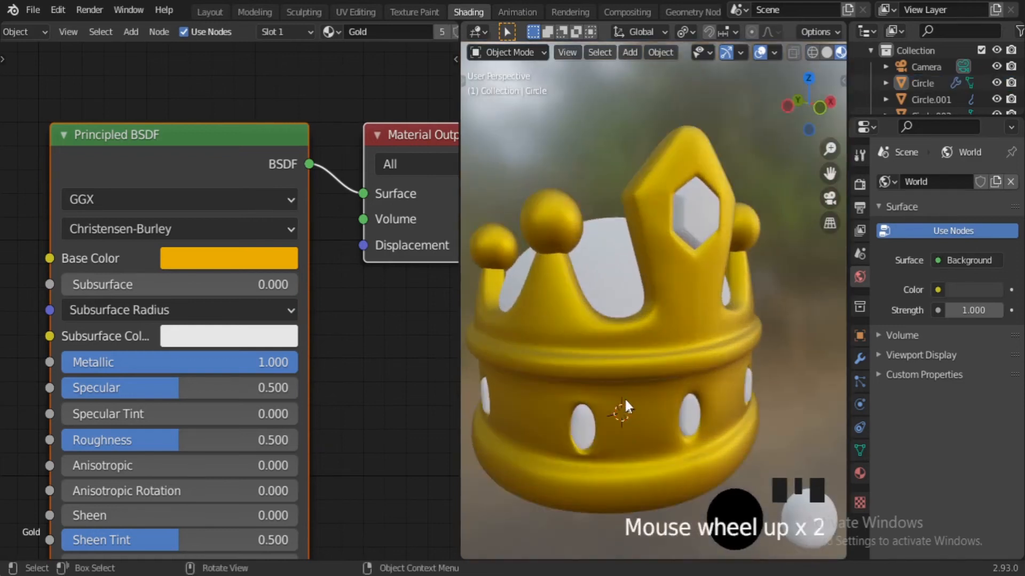
Create a new material named Green stone on the hexagonal front gem.
scroll(641, 424, "down", 1)
middle_click_drag(652, 437, 683, 284)
left_click(685, 383)
left_click(678, 272)
scroll(674, 251, "up", 1)
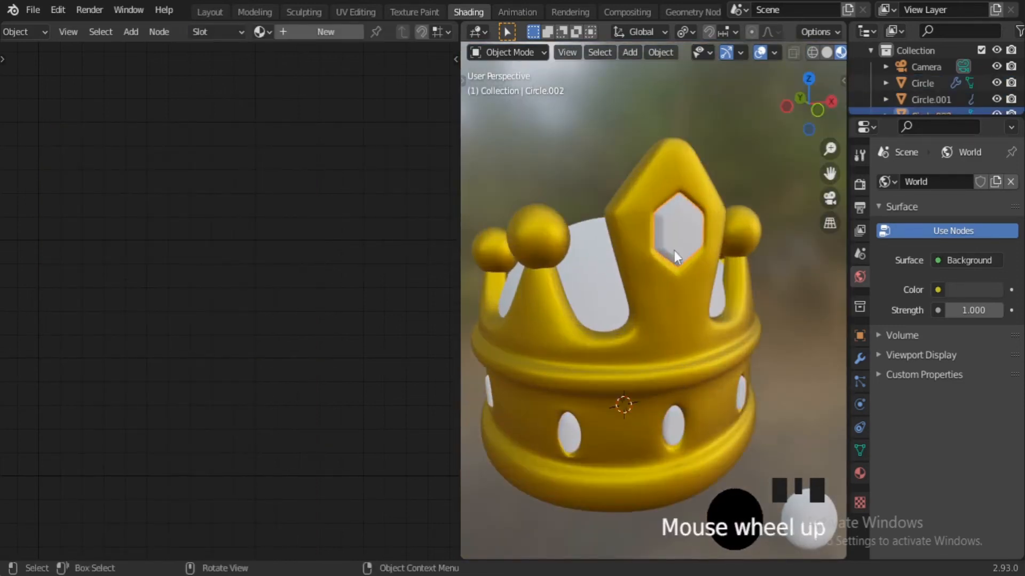
left_click(334, 36)
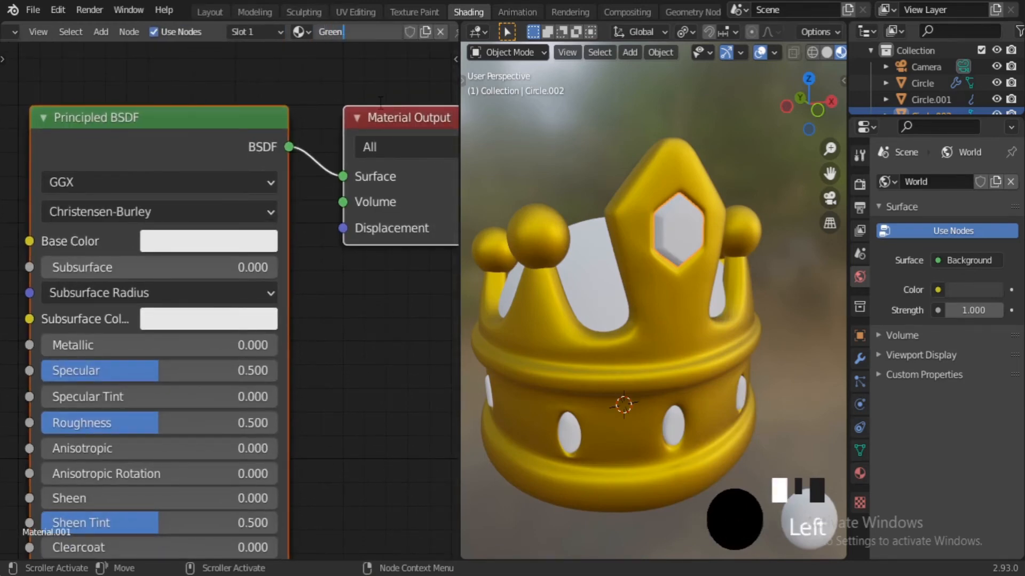
key("KP_Decimal")
Give Green stone a green base color (hue 0.329, saturation 1.000), Roughness 0.010 and Transmission 1.000.
left_click(227, 243)
left_click(162, 396)
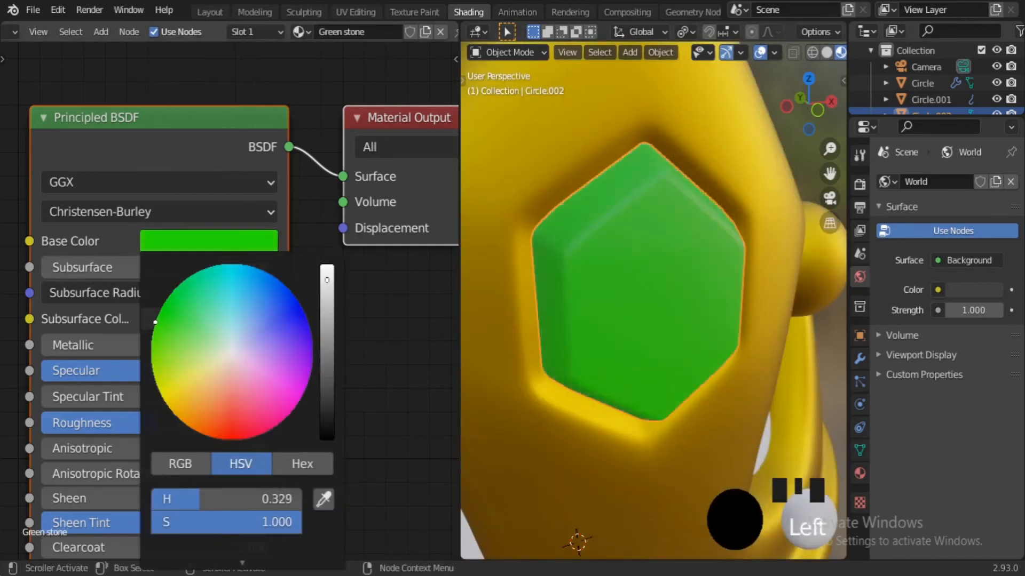
left_click_drag(119, 422, 14, 423)
middle_click_drag(261, 434, 291, 314)
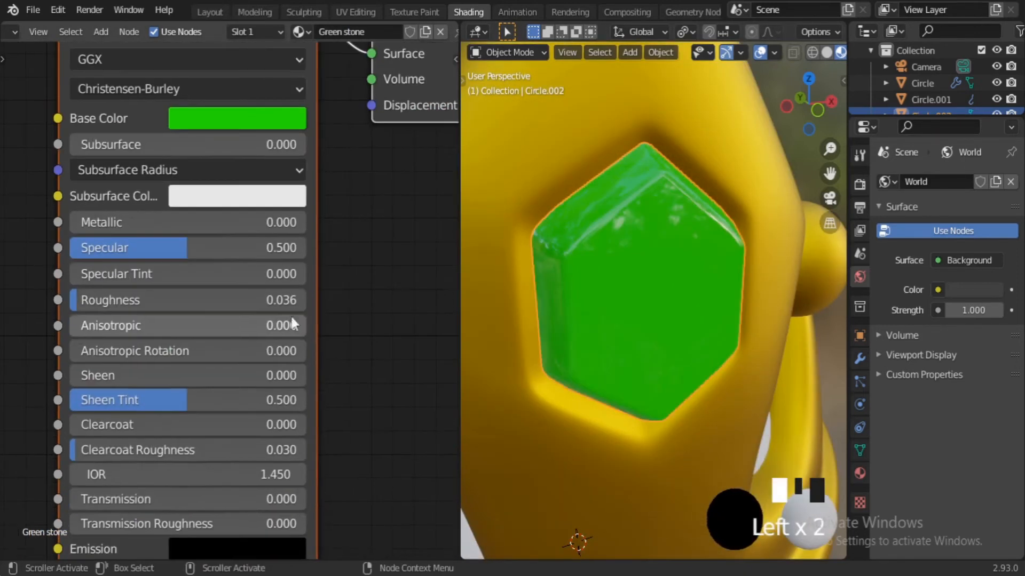
left_click_drag(256, 500, 305, 499)
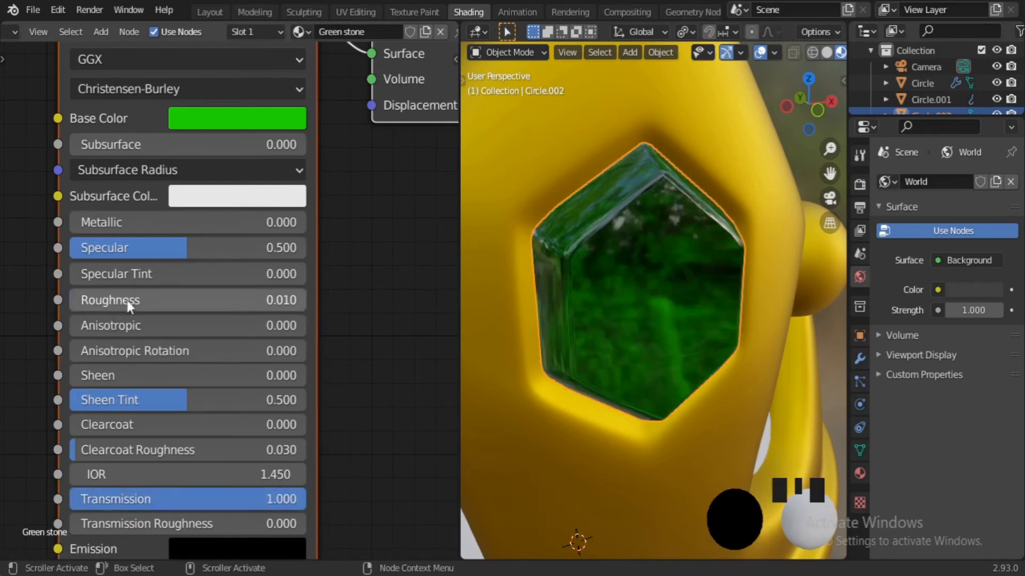
Open the oval gems object in Edit Mode and isolate it in local view.
scroll(766, 423, "down", 5)
middle_click_drag(767, 423, 608, 380, "shift")
left_click(655, 323)
scroll(655, 324, "up", 2)
key("Tab")
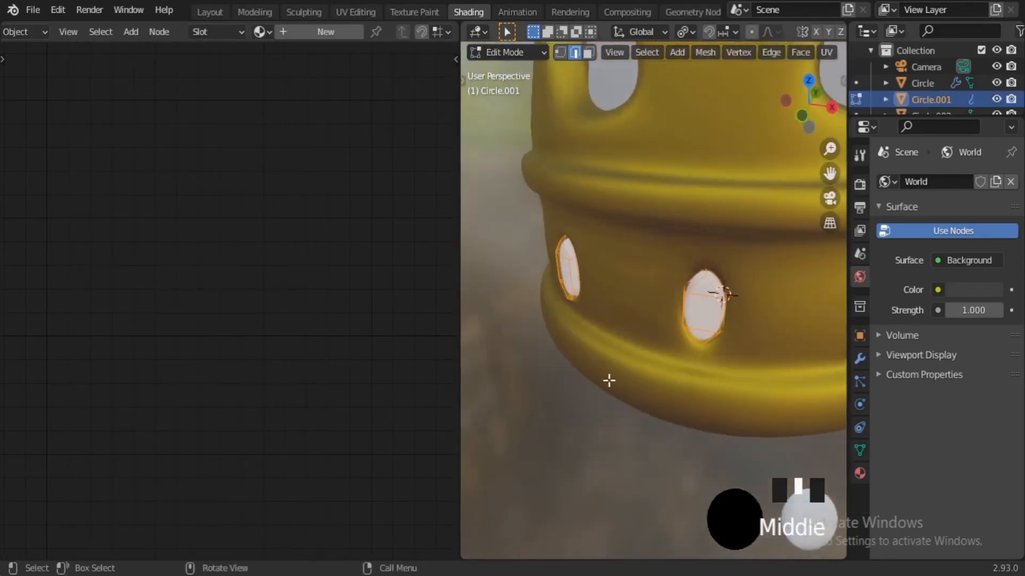
scroll(704, 325, "up", 4)
scroll(704, 320, "down", 5)
key("KP_Divide")
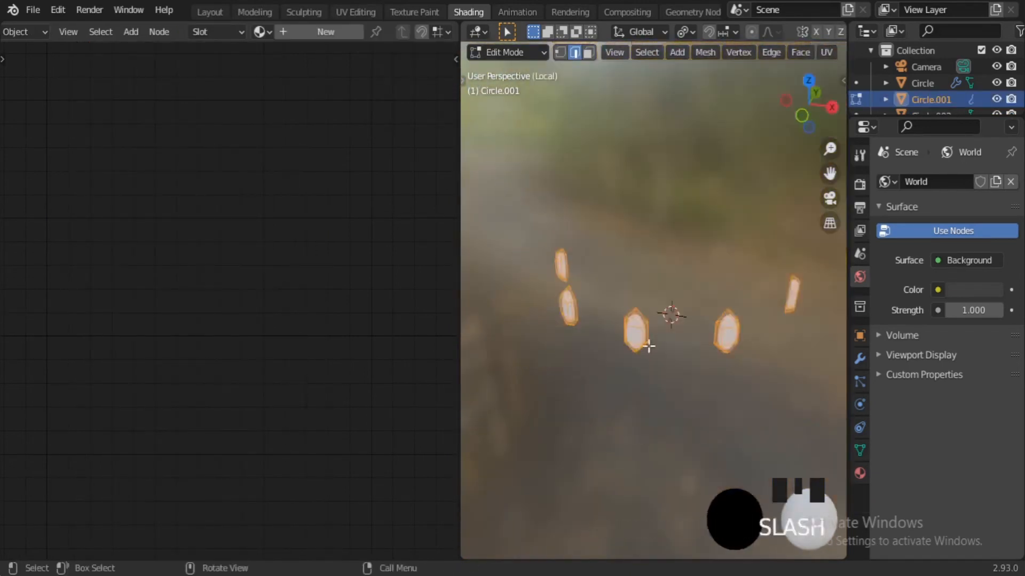
middle_click_drag(647, 345, 614, 382)
scroll(568, 307, "up", 1)
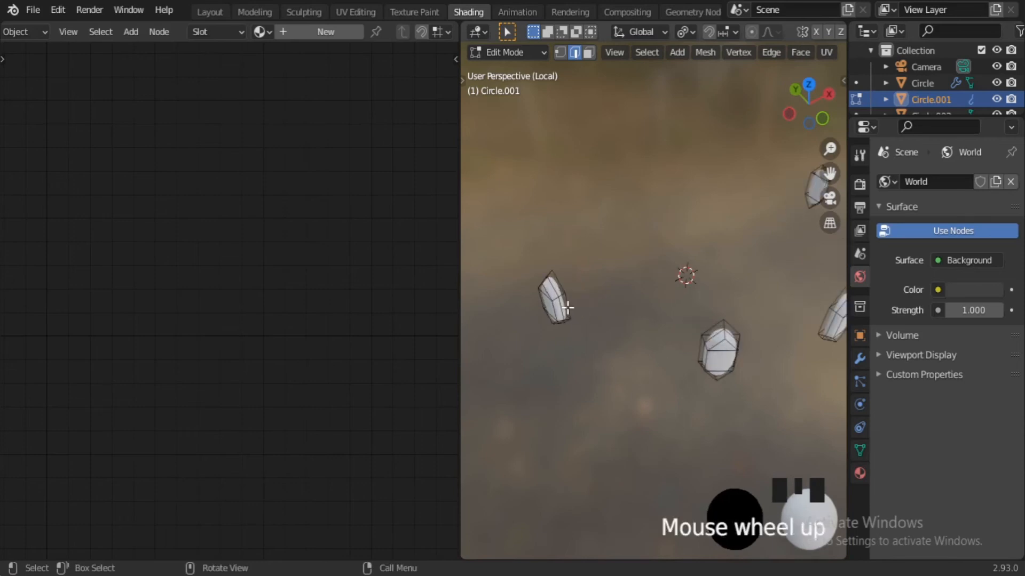
Separate the linked geometry of each oval gem into its own object and return to Object Mode.
left_click(566, 308)
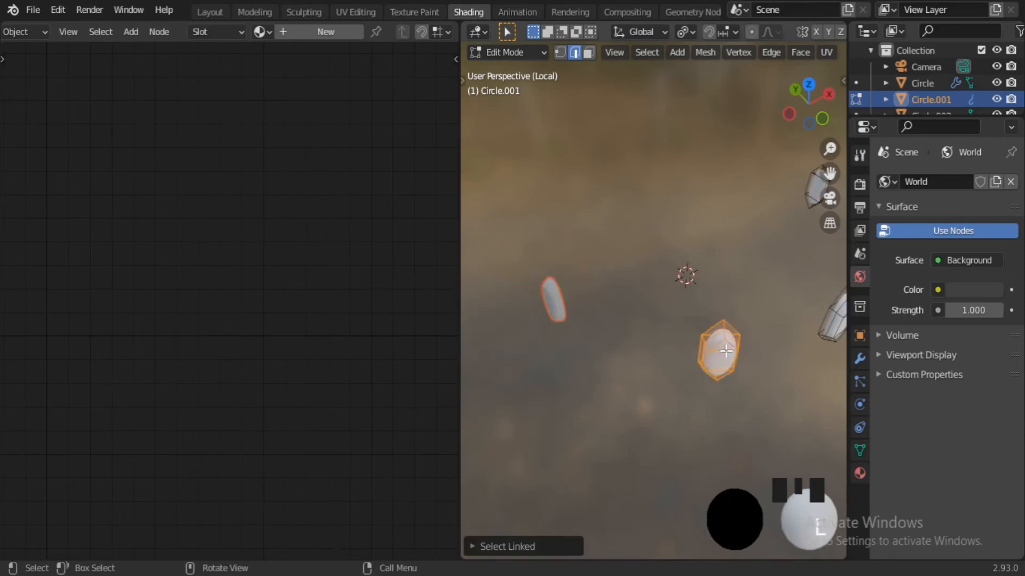
middle_click_drag(730, 389, 569, 360, "shift")
key("p")
left_click(573, 357)
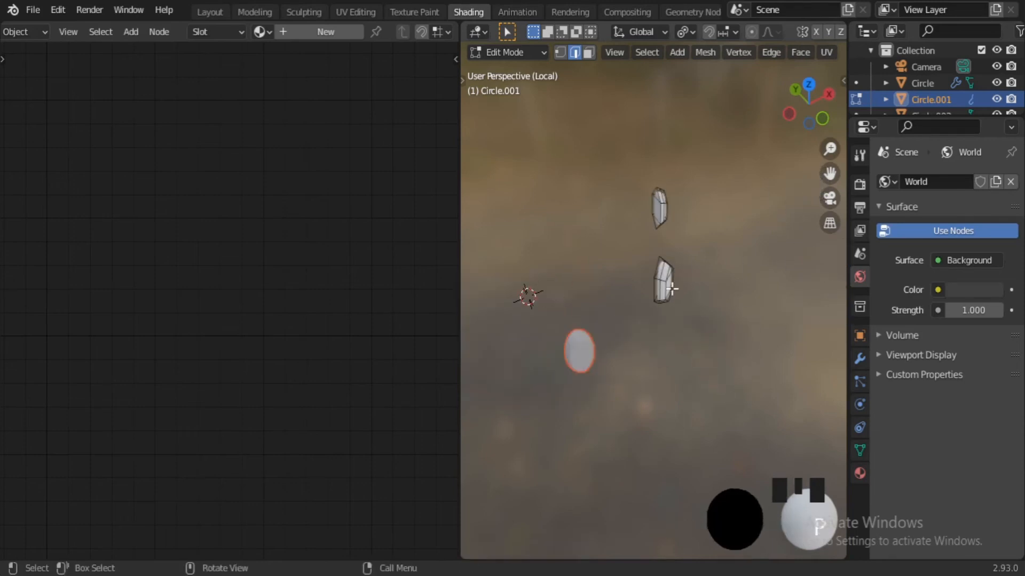
key("l")
key("p")
left_click(670, 288)
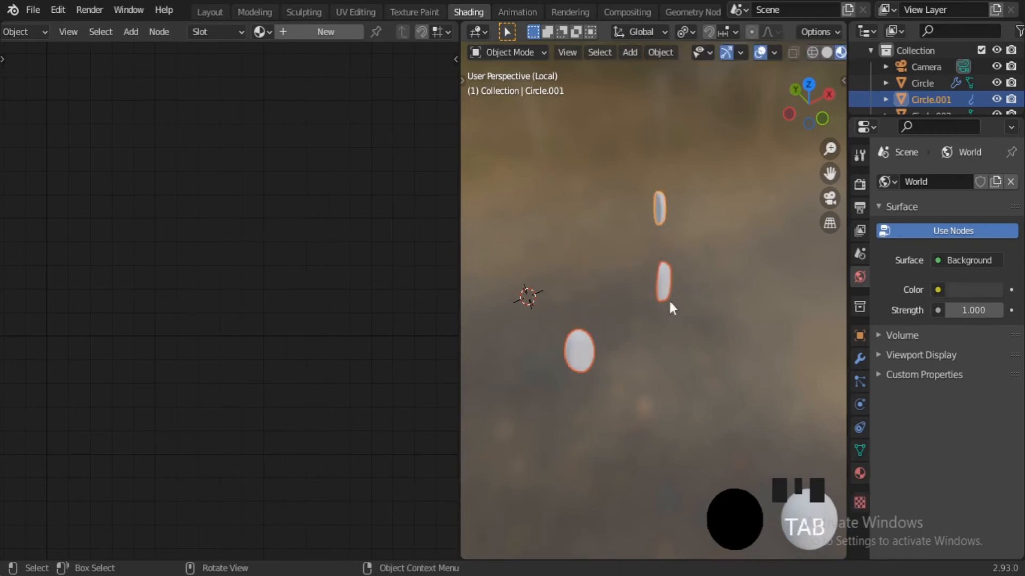
Leave local view to bring back the whole crown.
middle_click_drag(668, 299, 546, 347)
left_click(610, 325)
key("KP_Divide")
middle_click_drag(610, 353, 607, 377)
scroll(617, 389, "up", 3)
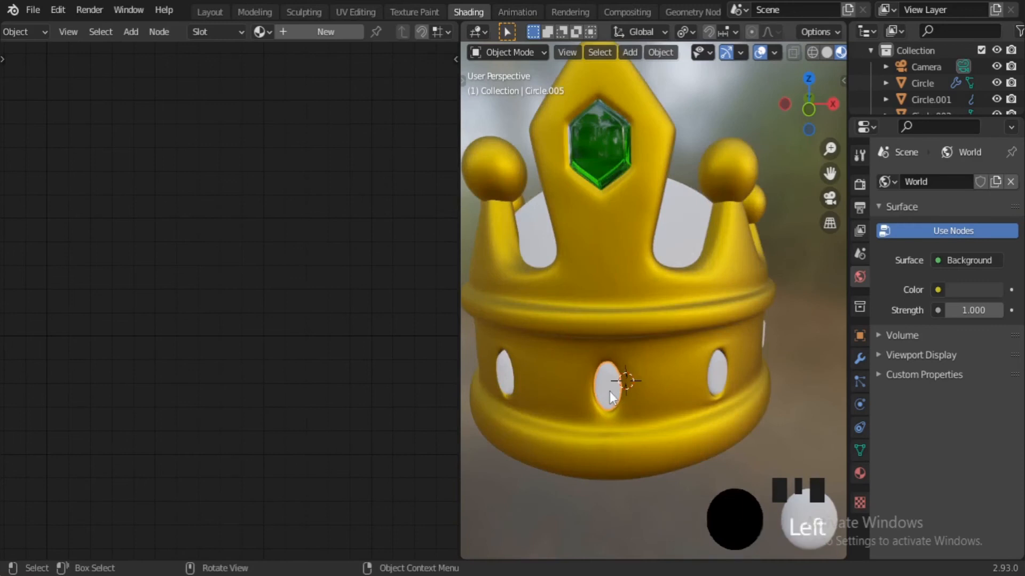
Assign the existing Green stone material to the oval gem at the front of the crown.
left_click(610, 391)
key("KP_Decimal")
left_click(655, 438)
key("KP_Decimal")
scroll(655, 436, "down", 8)
middle_click_drag(654, 437, 618, 450)
left_click(619, 450)
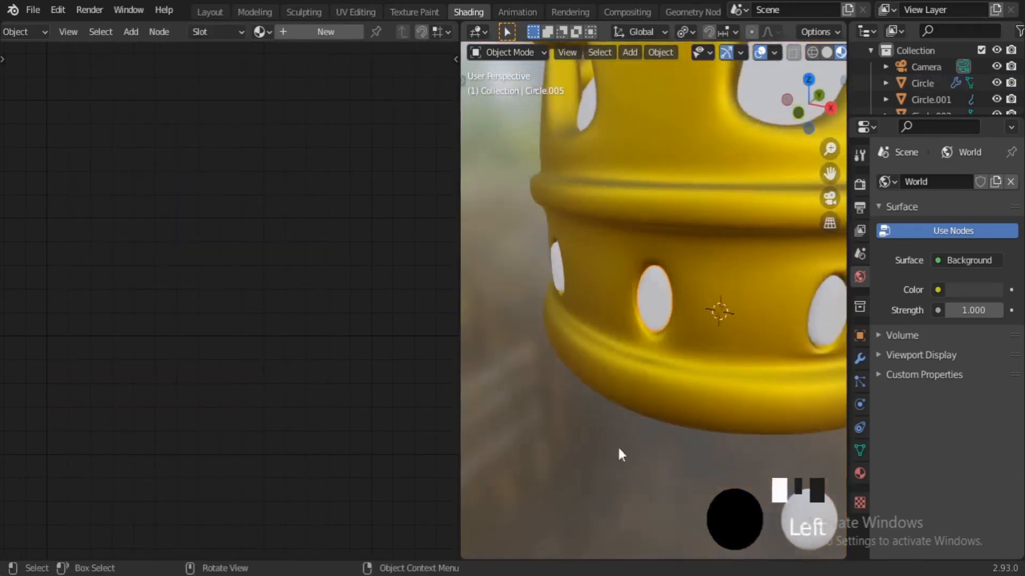
scroll(660, 303, "up", 2)
left_click(261, 32)
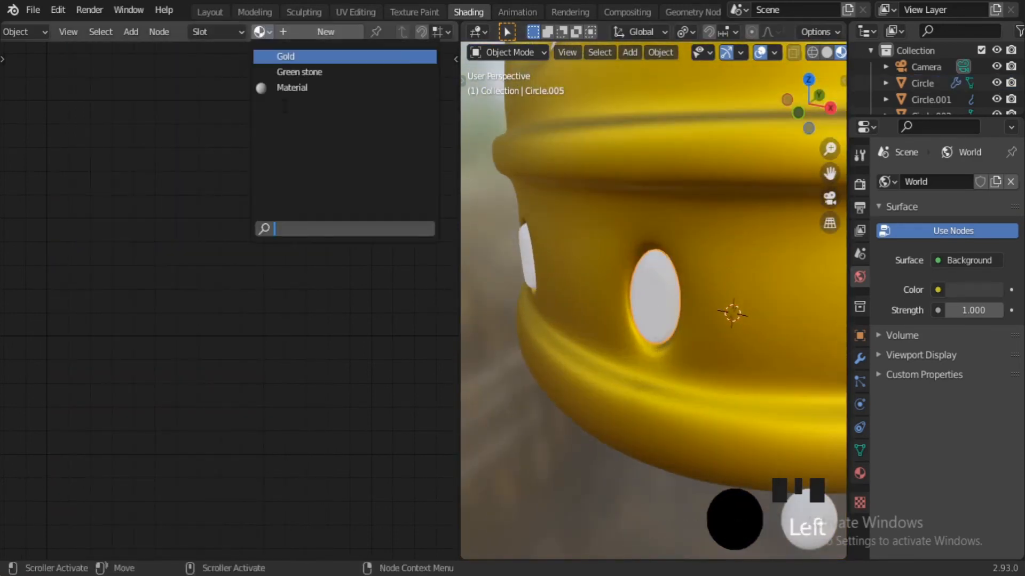
left_click(296, 73)
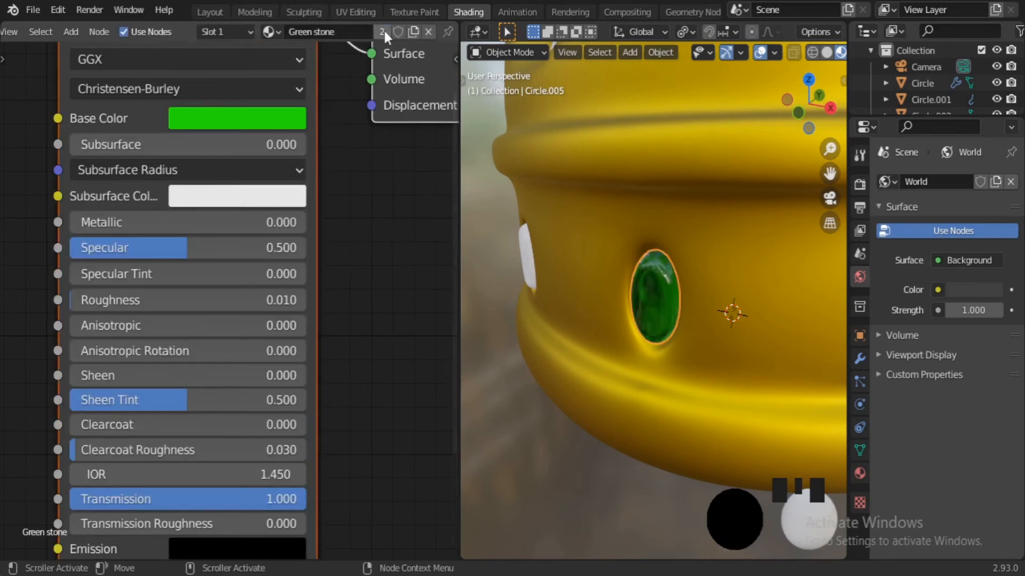
Make the oval gem's material a single-user copy named Red stone with a red base color.
left_click(383, 31)
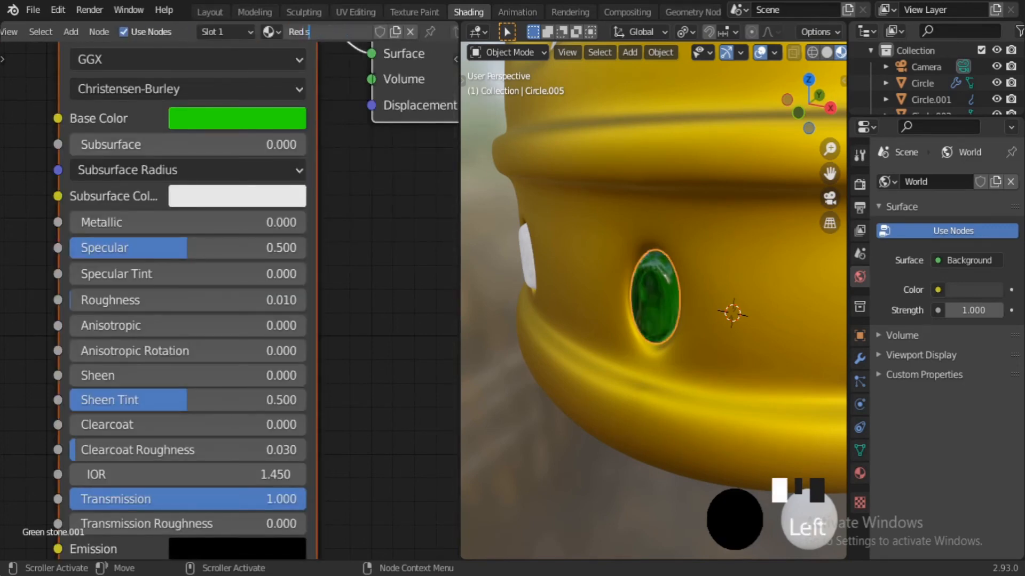
left_click(370, 78)
left_click(269, 119)
left_click(255, 308)
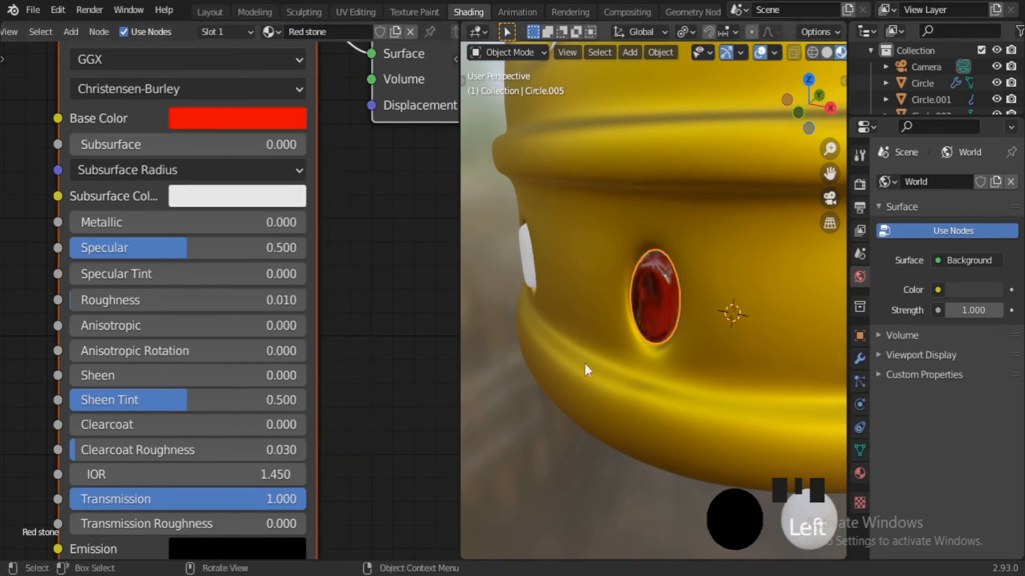
Assign the existing Green stone material to the white oval gem beside the red one.
middle_click_drag(584, 364, 756, 329)
scroll(744, 334, "down", 2)
middle_click_drag(520, 334, 665, 387, "shift")
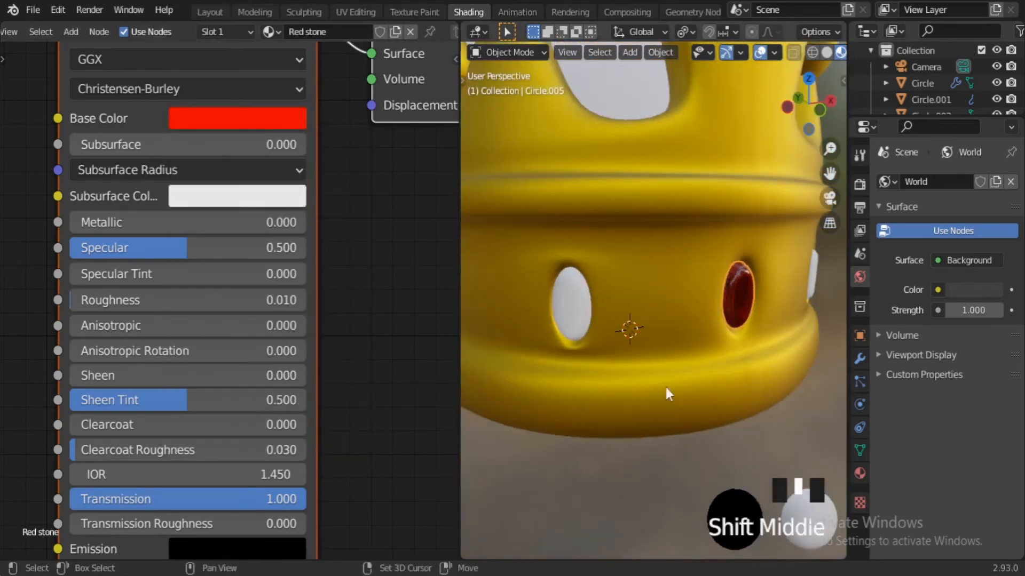
left_click(571, 304)
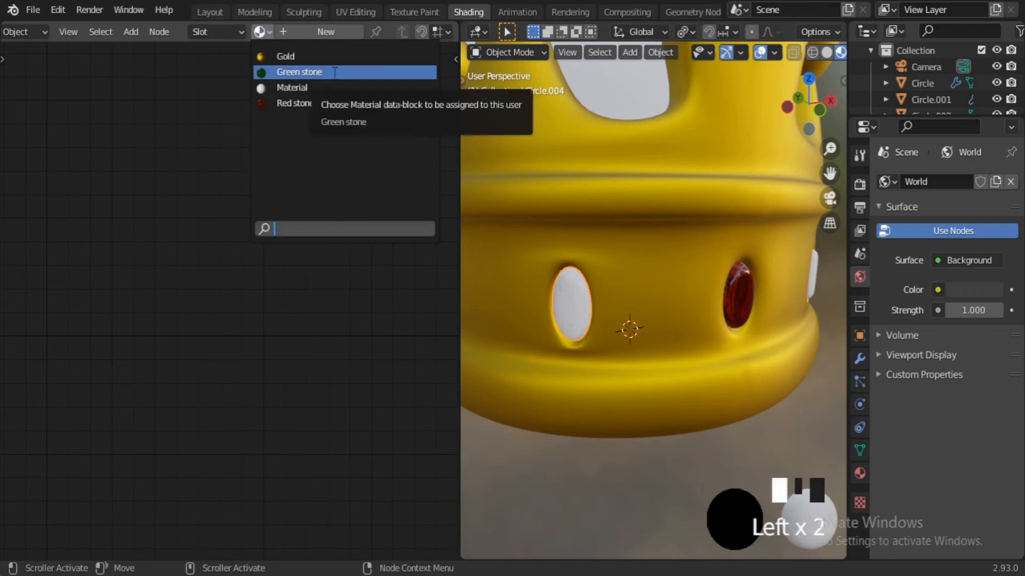
left_click(334, 72)
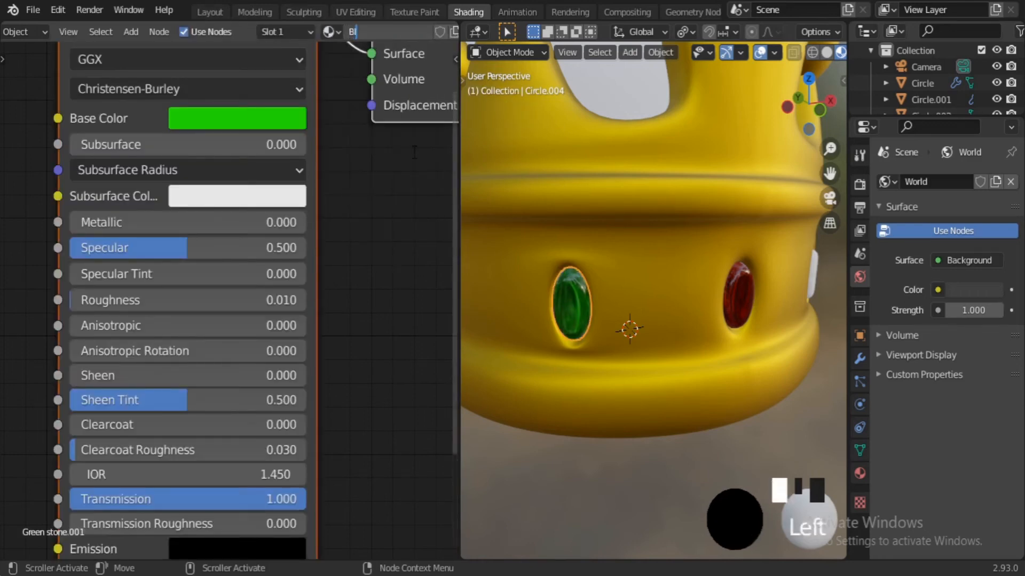
Make this oval gem's material a single-user copy named Blue stone with a blue base color.
type("ne")
key("Return")
left_click(251, 119)
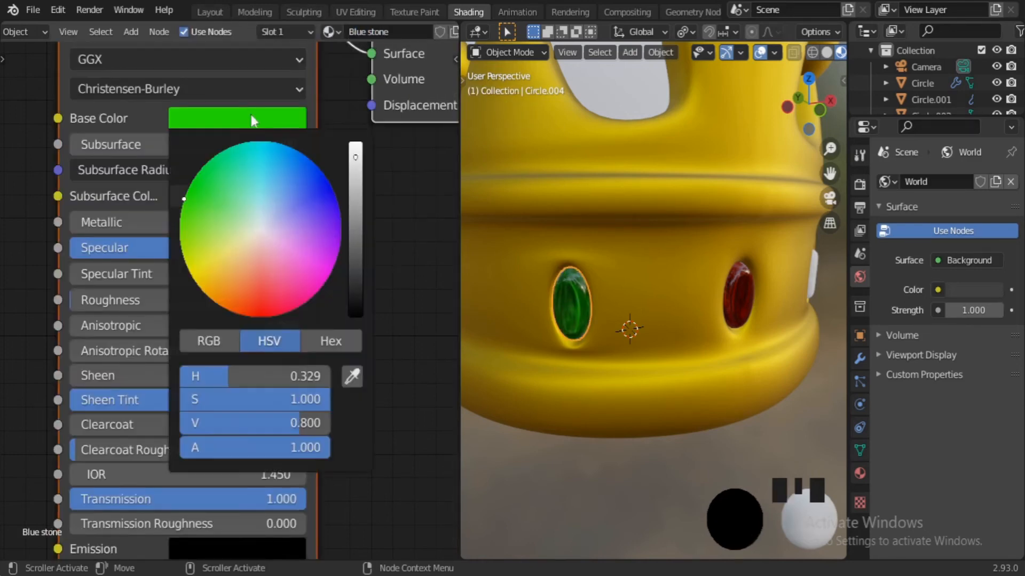
left_click(329, 182)
scroll(642, 482, "down", 4)
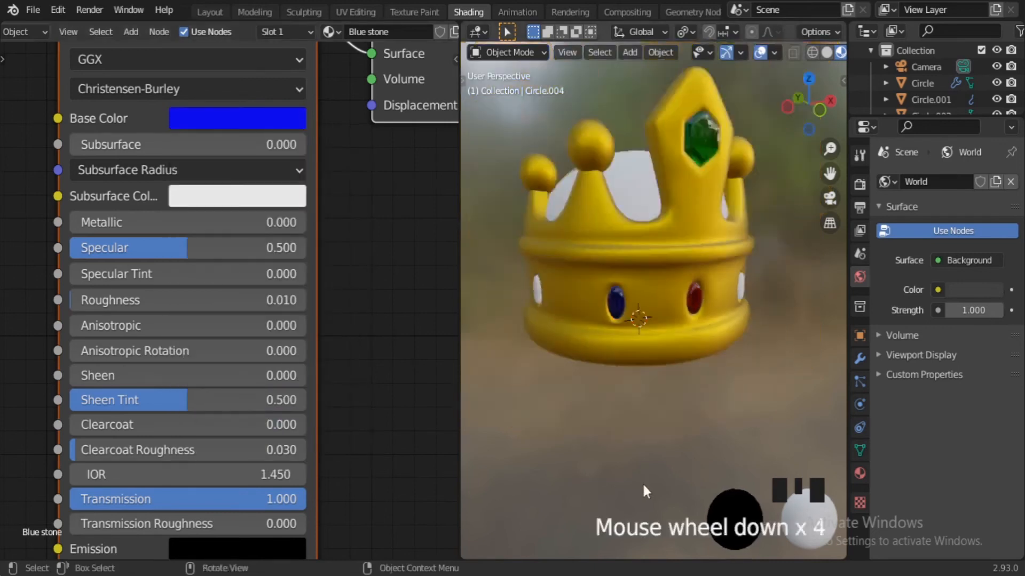
Assign the existing Blue stone material to the oval gem on the other side of the red front gem.
middle_click_drag(642, 484, 560, 480)
scroll(799, 321, "up", 1)
left_click(799, 321)
middle_click_drag(745, 382, 646, 397, "shift")
left_click(289, 57)
scroll(678, 400, "down", 1)
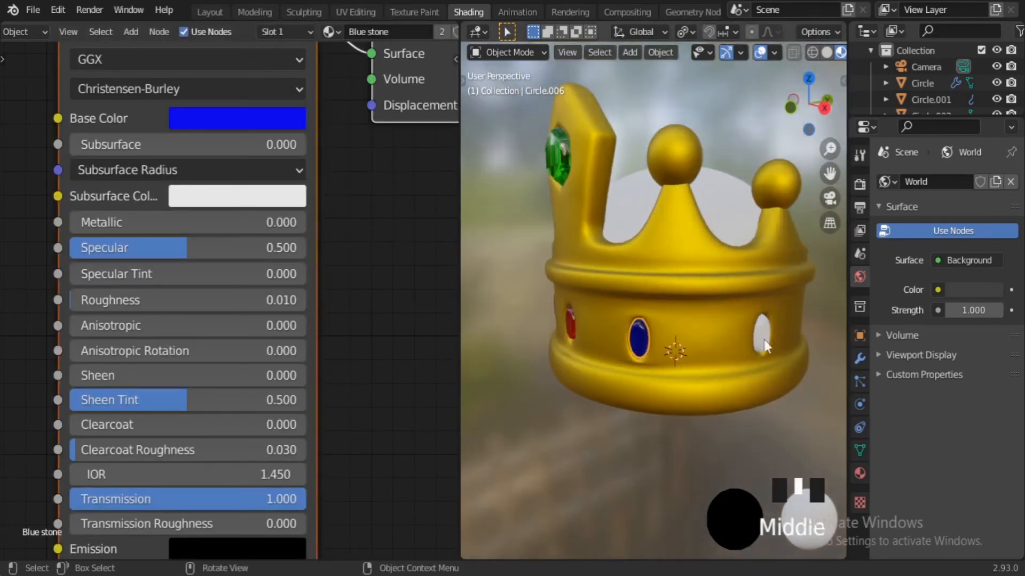
Assign the existing Red stone material to the remaining white oval gems next to the blue ones.
left_click(760, 341)
middle_click_drag(760, 362, 726, 366)
left_click(295, 118)
middle_click_drag(665, 405, 463, 358)
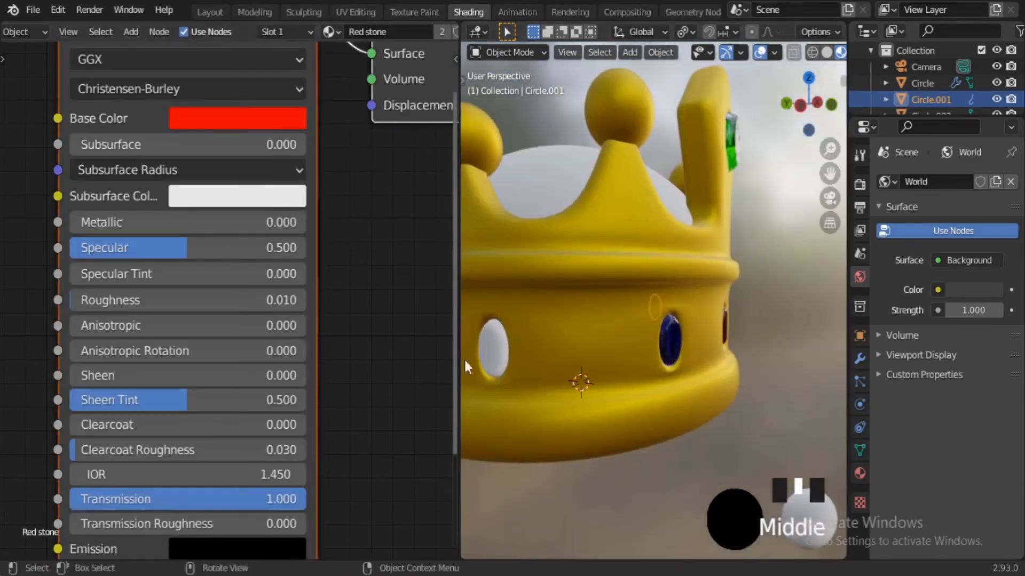
left_click(492, 349)
left_click(295, 118)
scroll(630, 456, "down", 3)
scroll(636, 377, "up", 1)
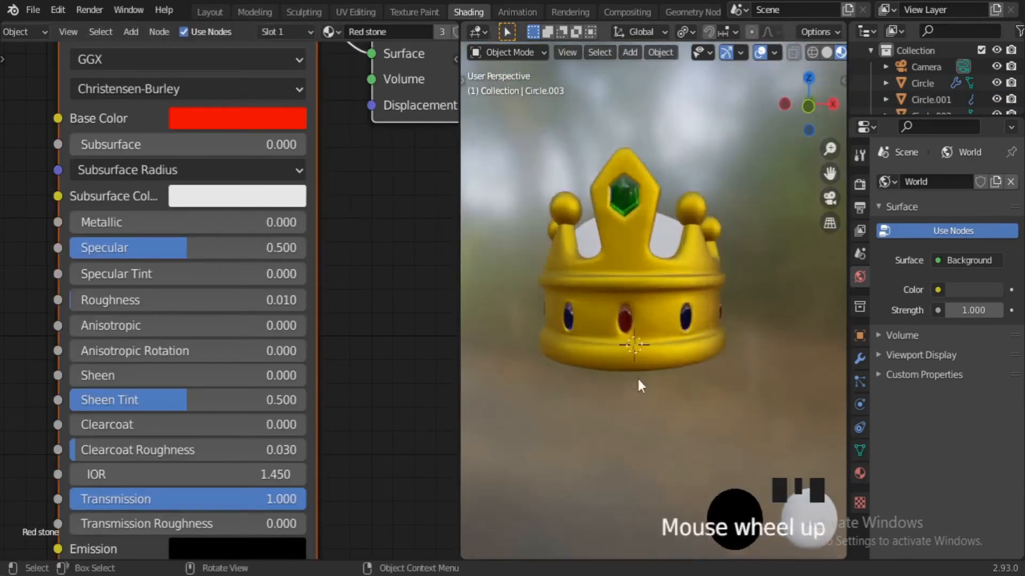
Give the domed inner cap a new material named Red with a red base color and a roughness of 0.3.
middle_click_drag(636, 377, 671, 331)
left_click(670, 331)
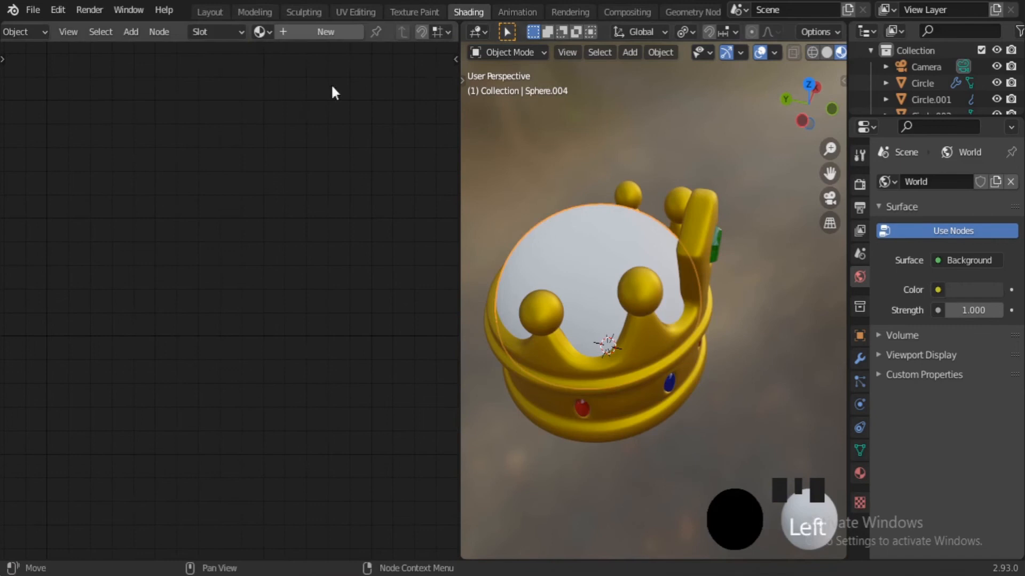
left_click(330, 33)
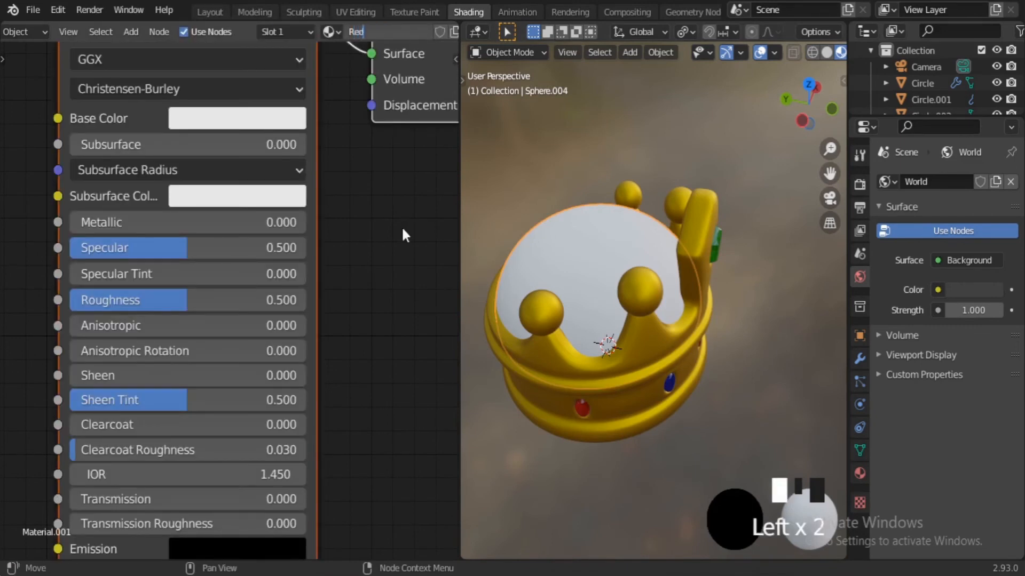
key("Return")
left_click(248, 122)
left_click(257, 314)
middle_click_drag(746, 392, 788, 354)
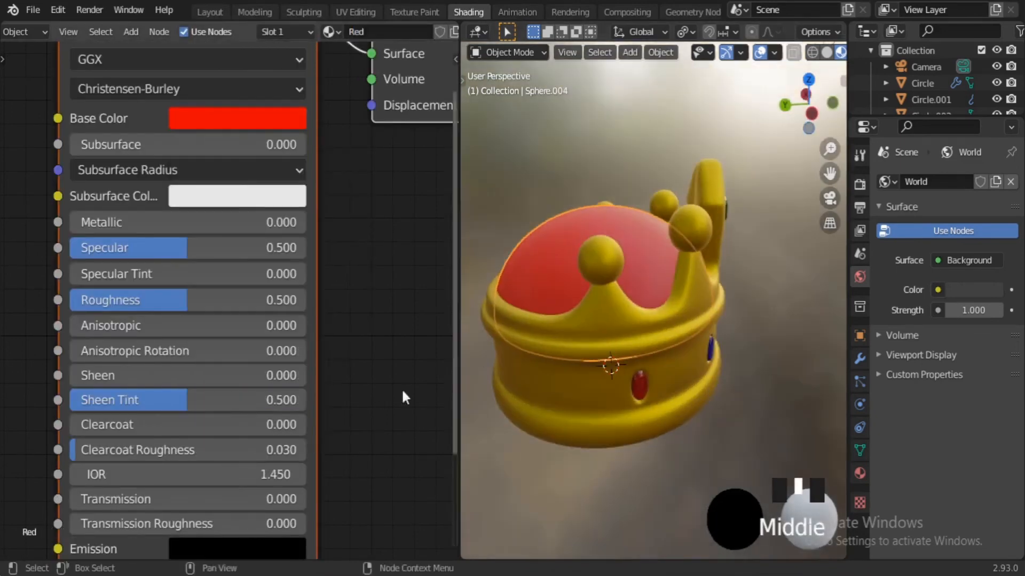
left_click_drag(187, 299, 115, 300)
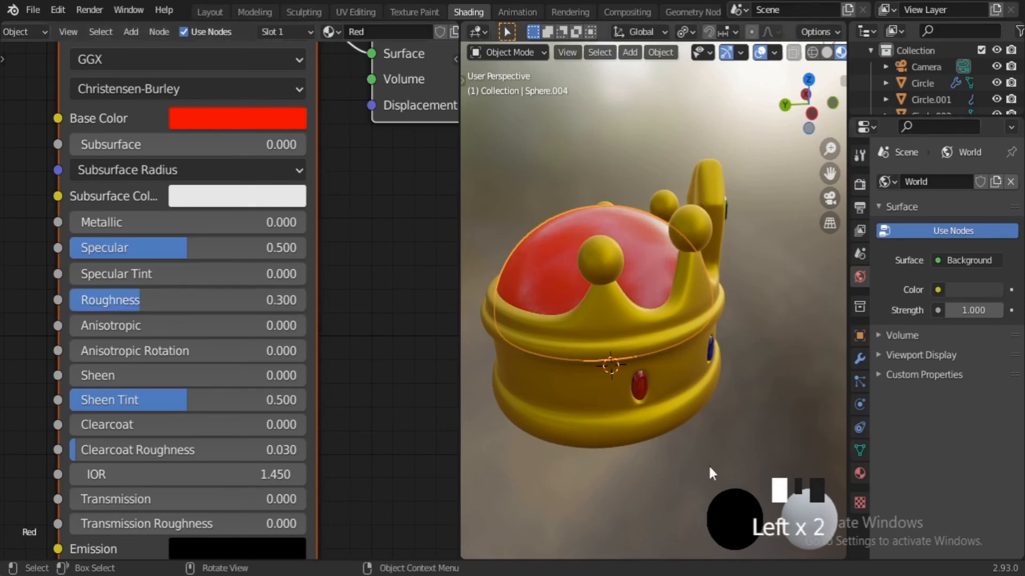
middle_click_drag(709, 472, 597, 480)
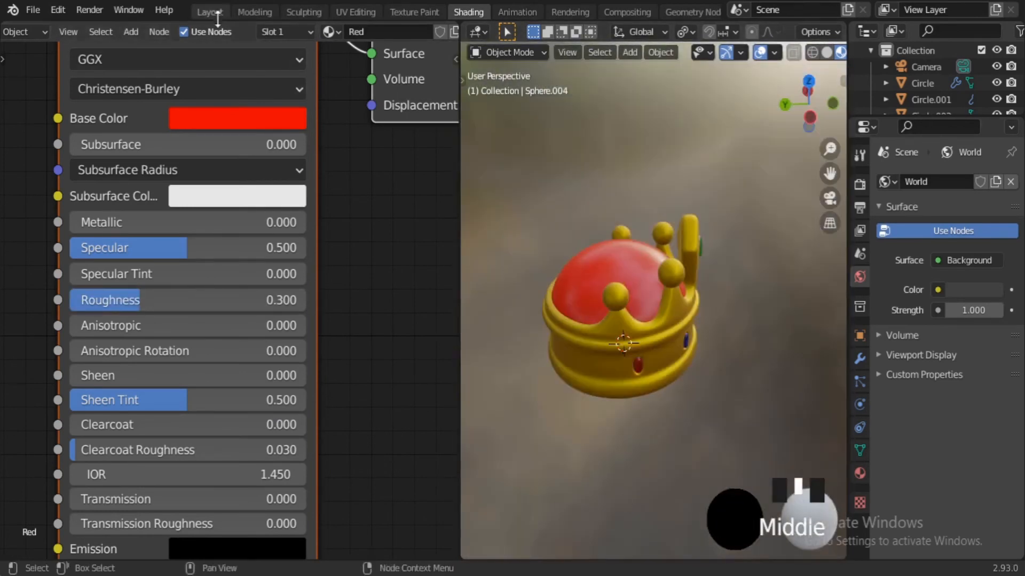
Switch to the Layout workspace and enable viewport cavity shading with its type set to Both.
left_click(209, 12)
left_click(33, 10)
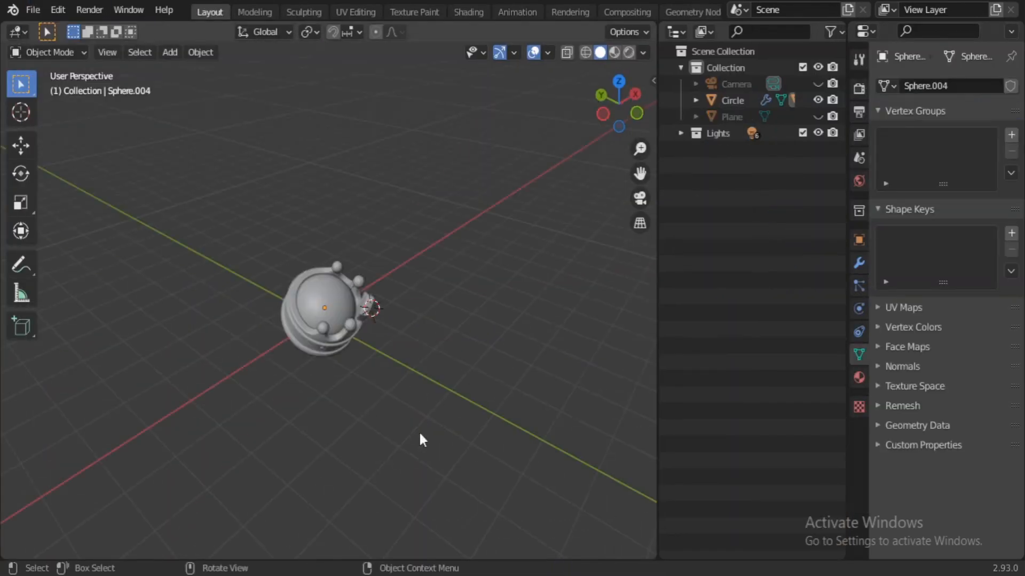
mouse_move(420, 439)
middle_mouse_down()
mouse_move(233, 374)
mouse_move(241, 385)
mouse_move(397, 402)
middle_mouse_up()
left_click(643, 53)
left_click(558, 419)
left_click(698, 419)
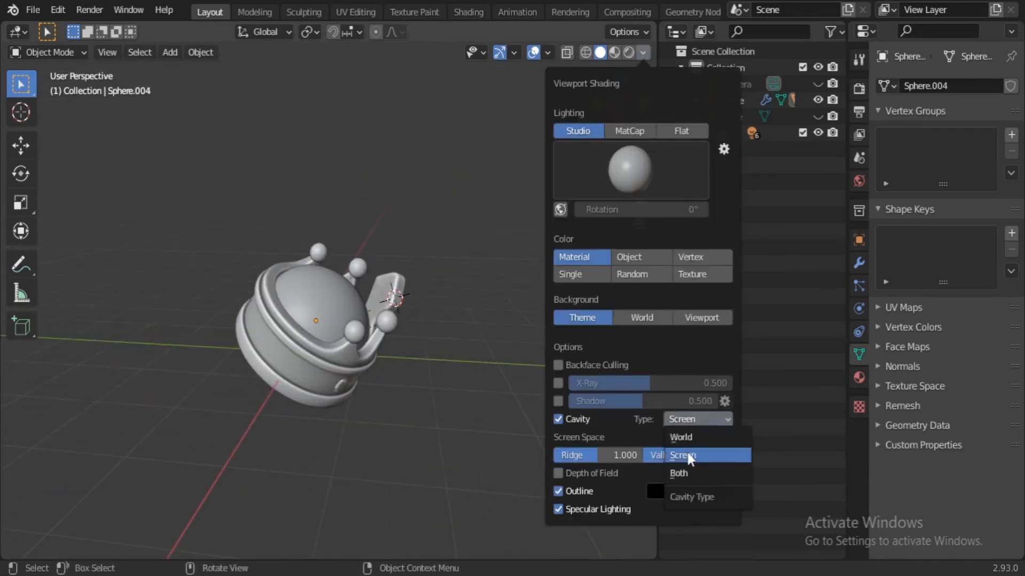
left_click(679, 473)
mouse_move(411, 437)
middle_mouse_down()
mouse_move(350, 449)
mouse_move(378, 438)
middle_mouse_up()
Unhide the Plane and the Camera in the viewport and check the crown's framing through the camera.
left_click(817, 117)
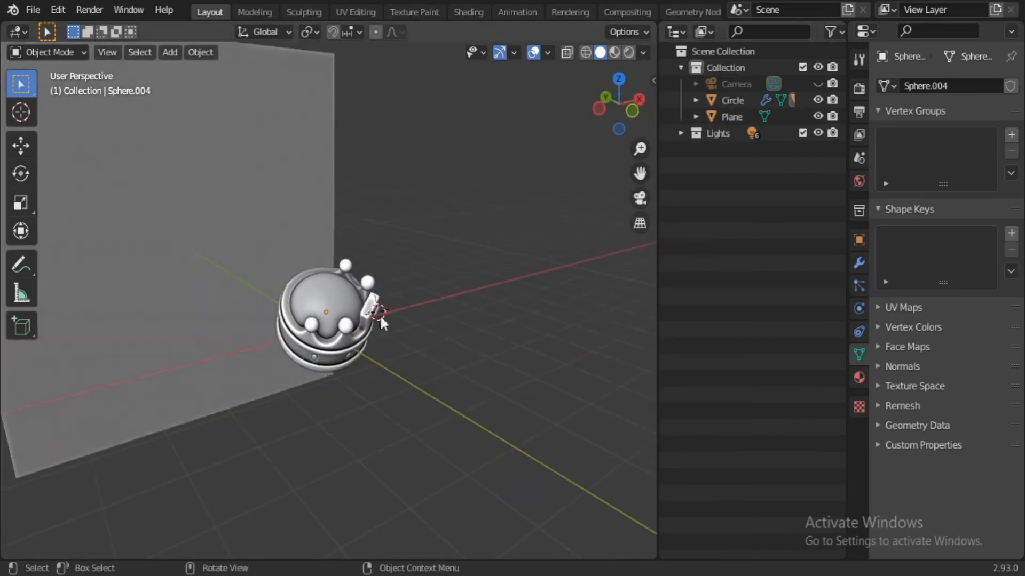
middle_click_drag(377, 321, 312, 351)
left_click(817, 84)
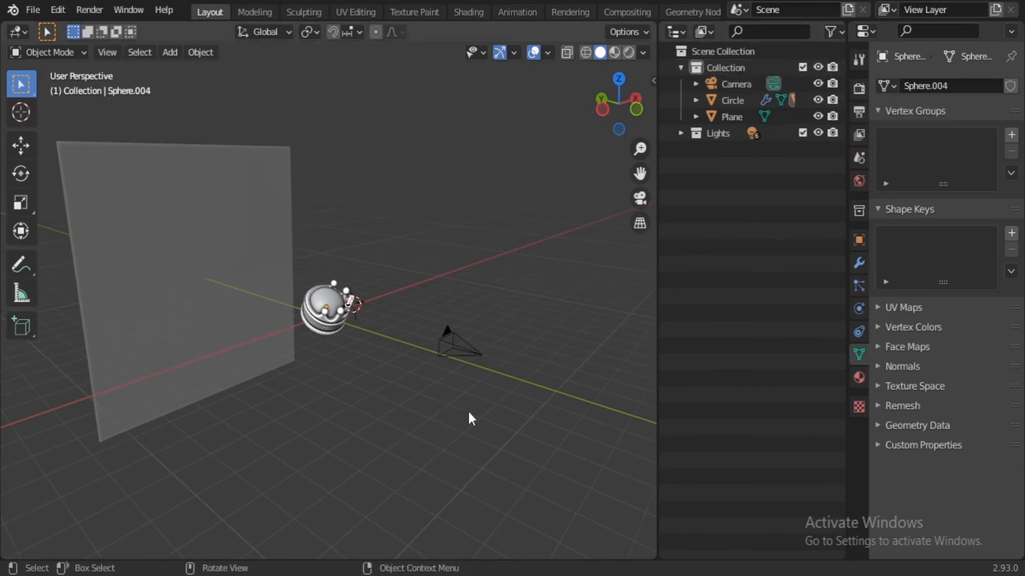
middle_click_drag(467, 409, 397, 415)
key("KP_0")
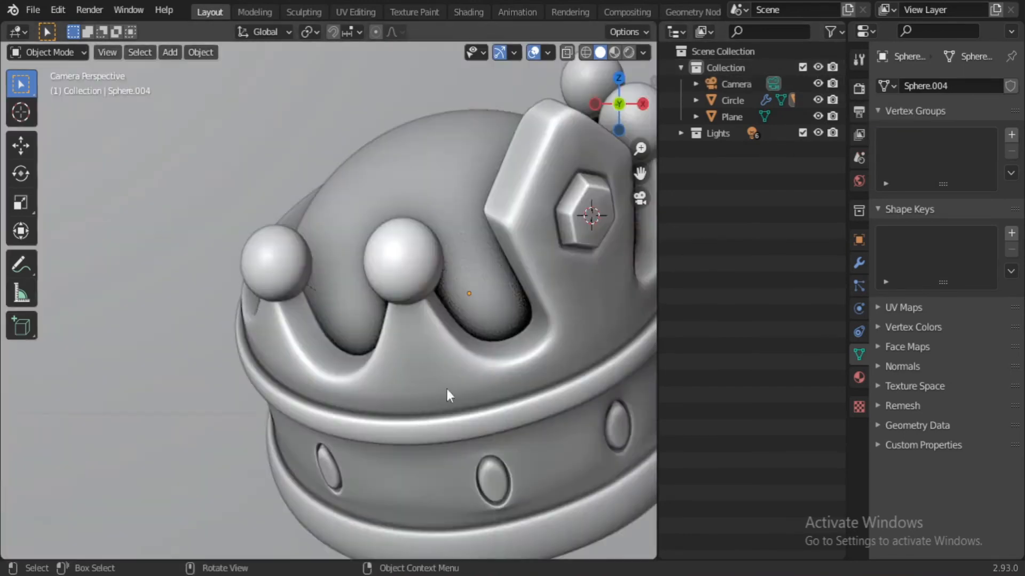
scroll(468, 375, "up", 1)
scroll(432, 377, "down", 2)
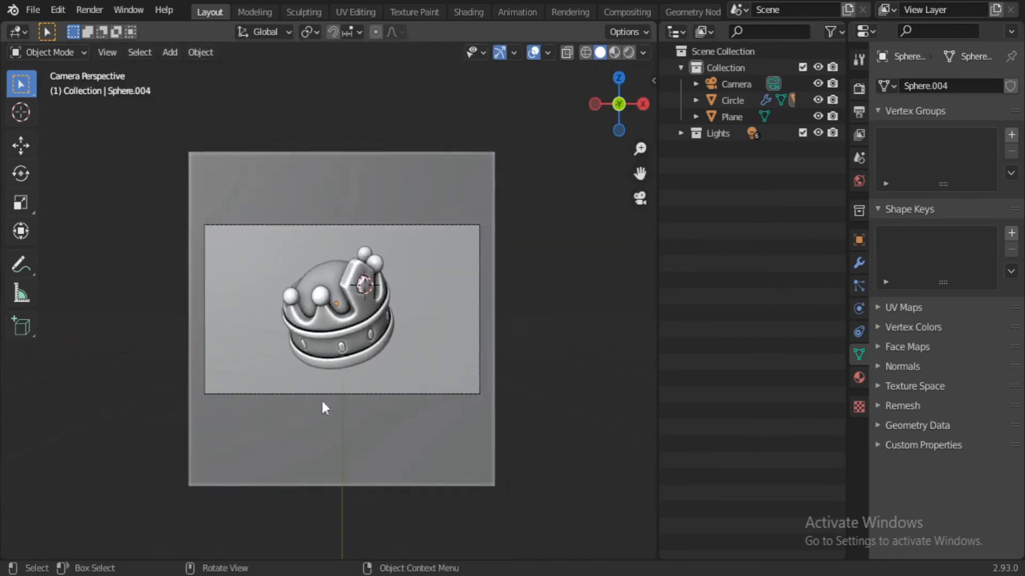
middle_click_drag(323, 407, 635, 396)
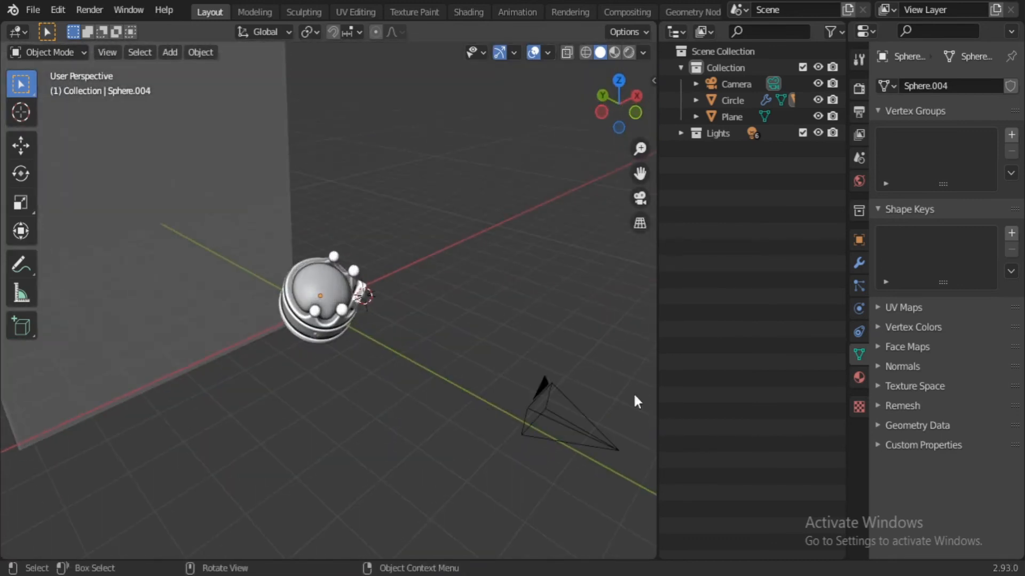
Widen the Outliner area and turn it into a second 3D viewport that shows the camera view.
left_click_drag(657, 397, 550, 368)
left_click(567, 32)
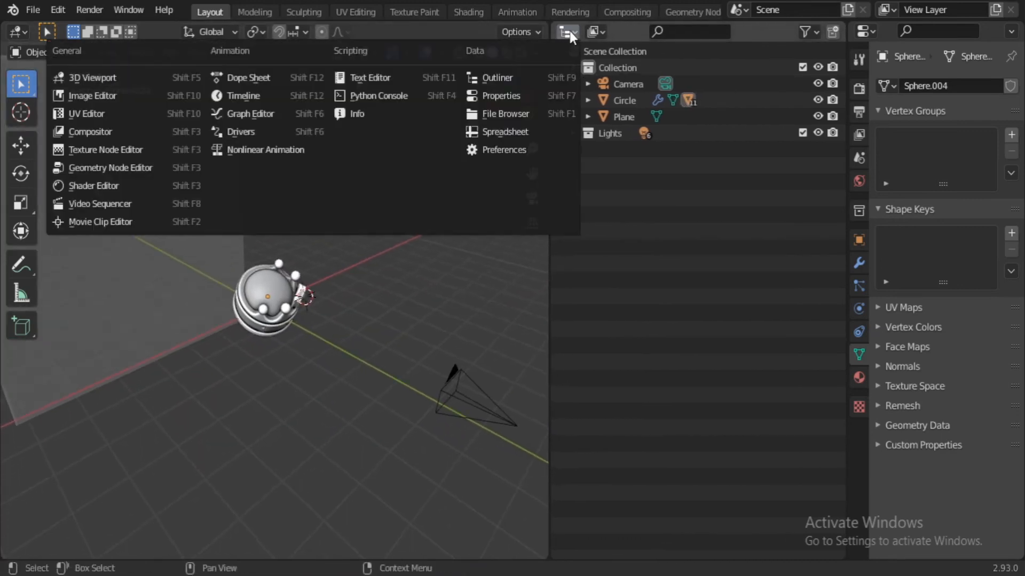
left_click(104, 81)
key("KP_0")
left_click_drag(550, 389, 510, 406)
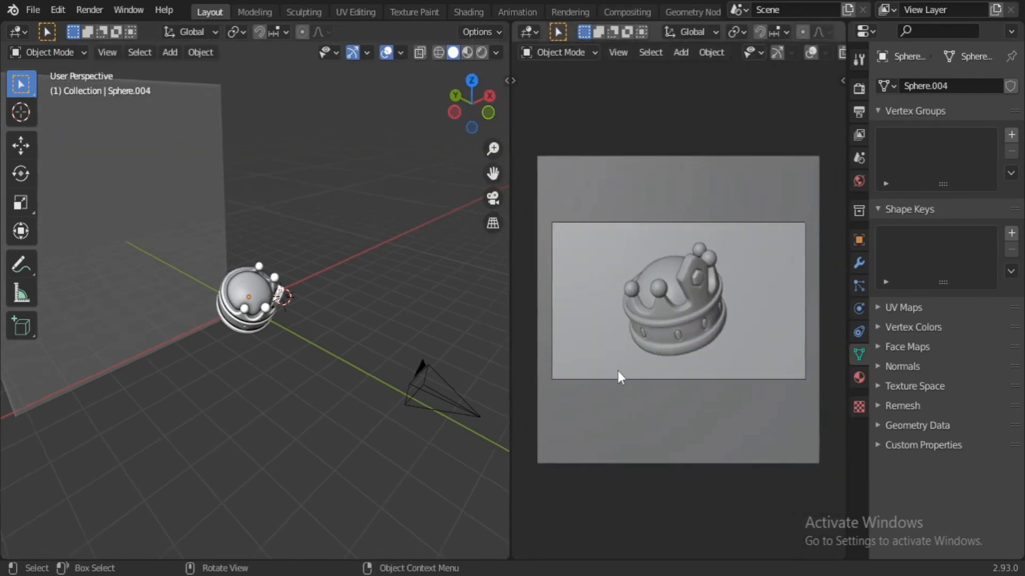
Split the Properties area and turn its new upper part into an Outliner.
left_click_drag(852, 31, 854, 278)
left_click(869, 31)
left_click(787, 72)
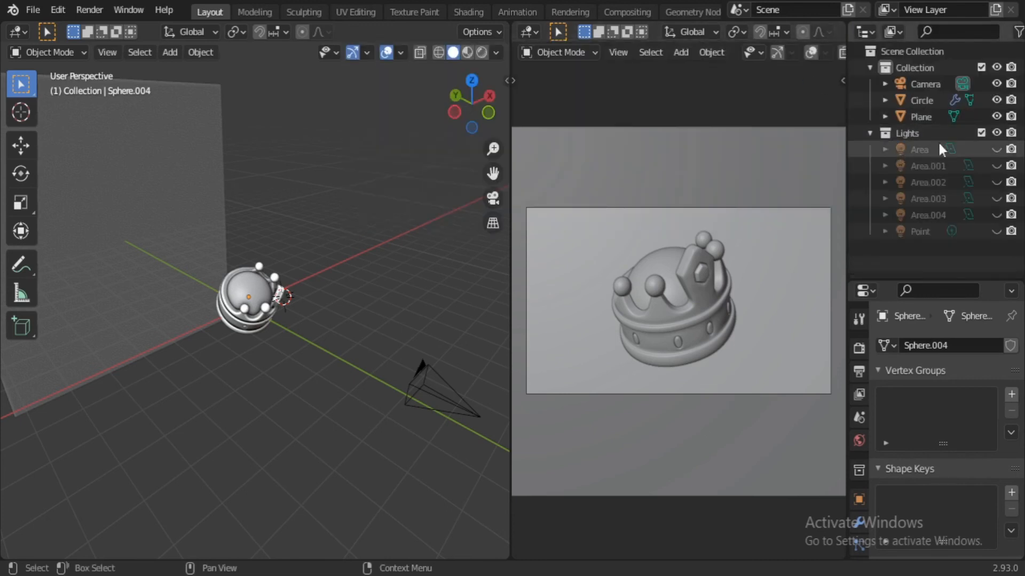
Set the camera viewport to Rendered shading.
scroll(281, 296, "down", 4)
middle_click_drag(280, 296, 323, 297)
scroll(302, 313, "up", 2)
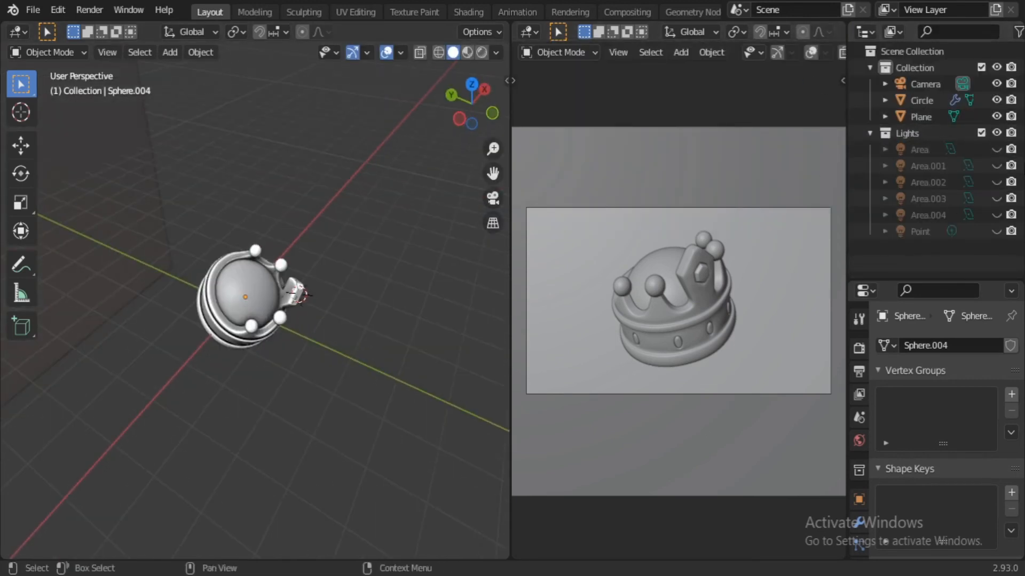
scroll(802, 55, "down", 3)
left_click(819, 52)
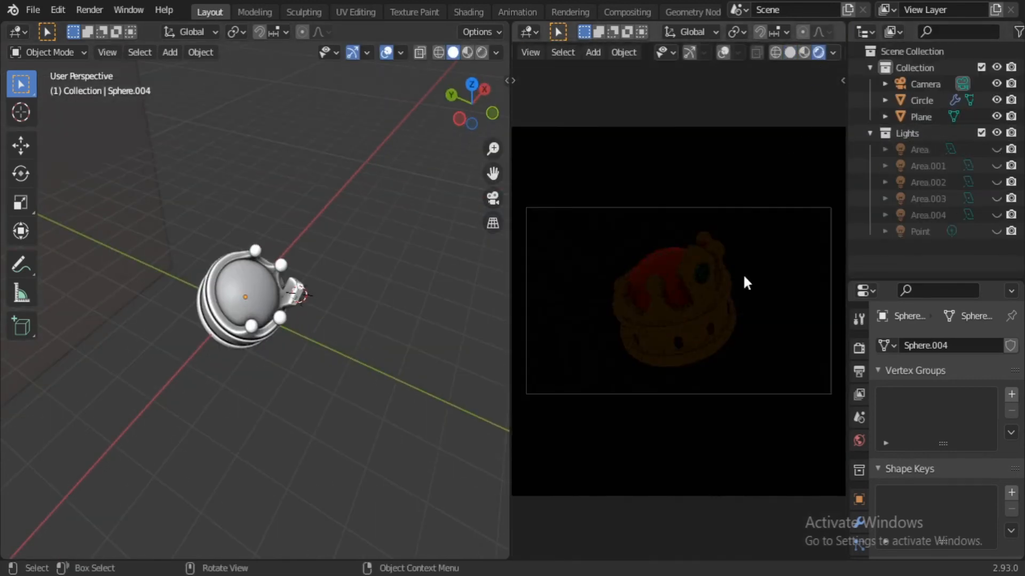
Review the scene's Cycles render settings, including sampling and color management.
left_click_drag(889, 283, 889, 248)
left_click(859, 314)
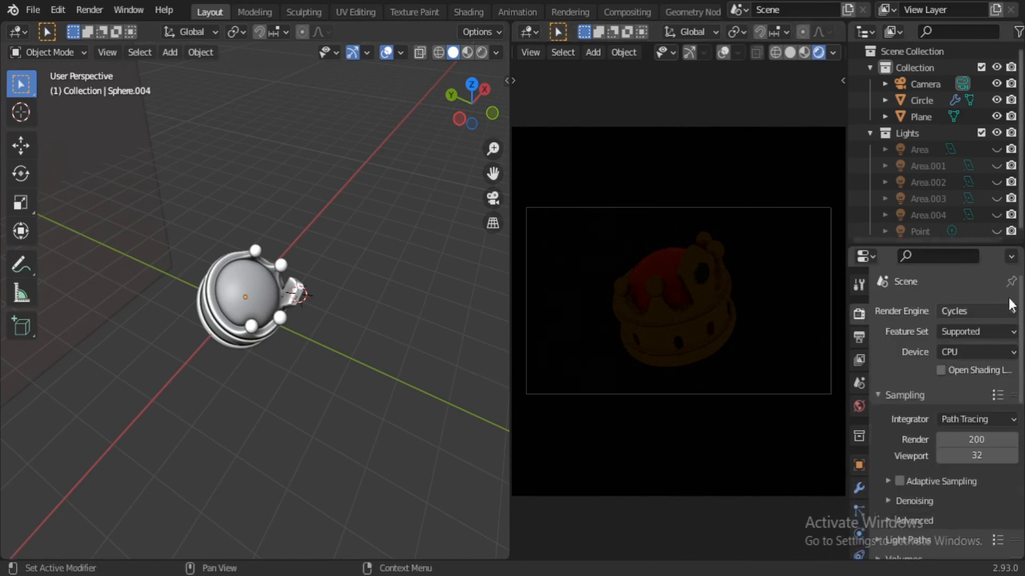
scroll(962, 396, "down", 10)
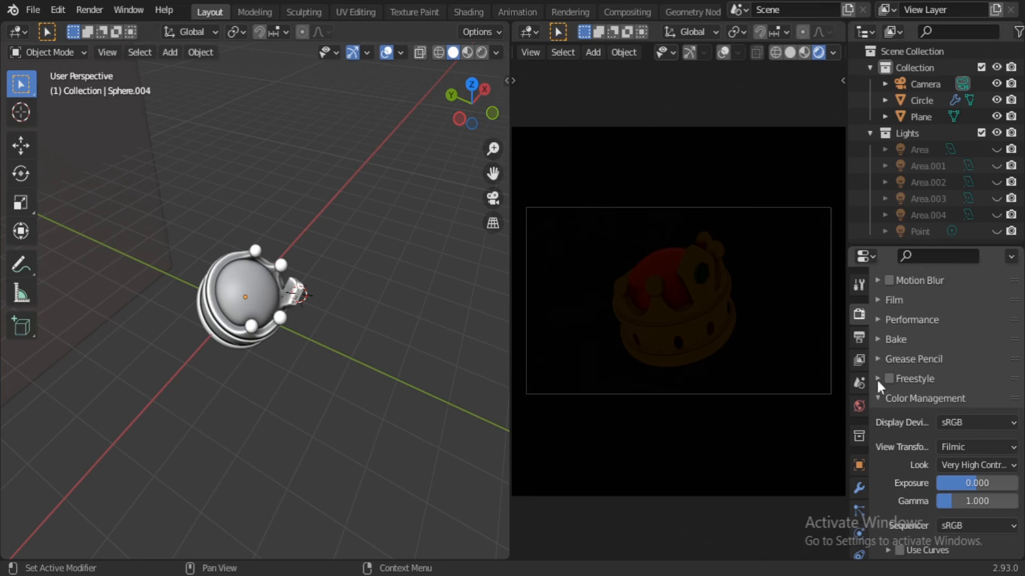
scroll(878, 381, "up", 10)
scroll(312, 333, "down", 5)
middle_click_drag(312, 334, 277, 353)
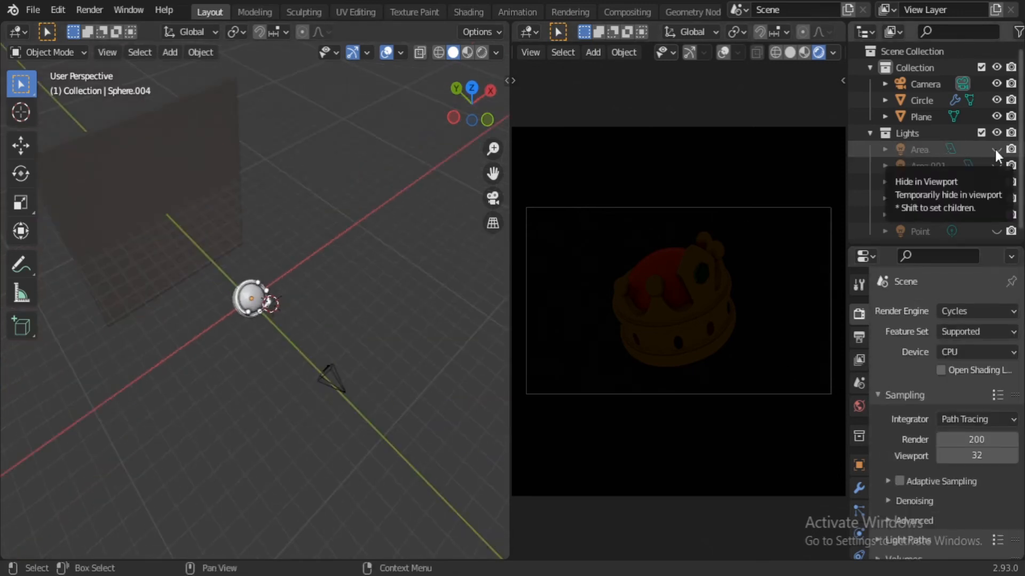
Show the Area light behind the crown to preview its effect in the render, and hide it again.
left_click(995, 148)
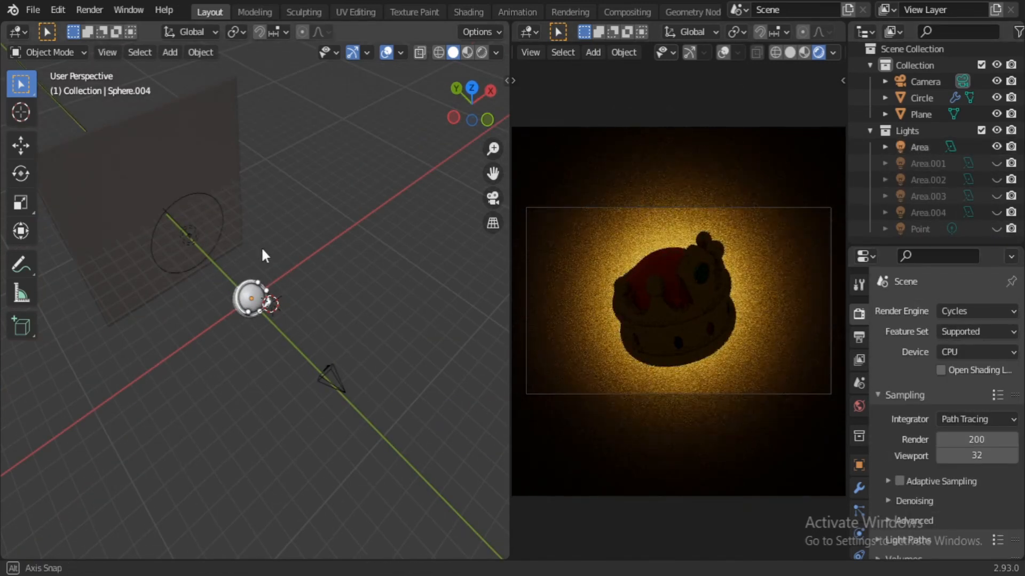
middle_click_drag(261, 246, 271, 225)
scroll(364, 286, "up", 5)
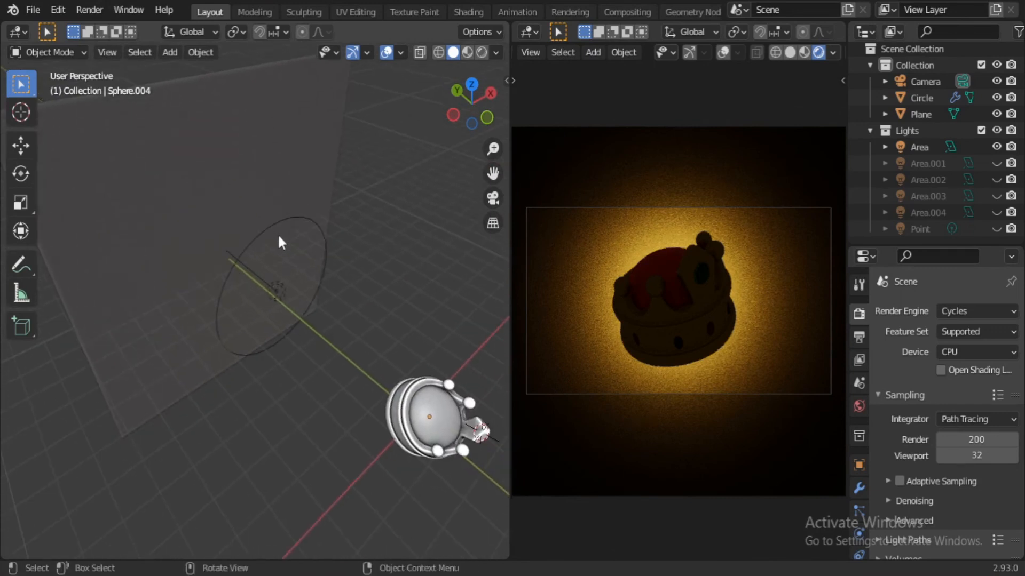
left_click(996, 147)
scroll(384, 111, "down", 4)
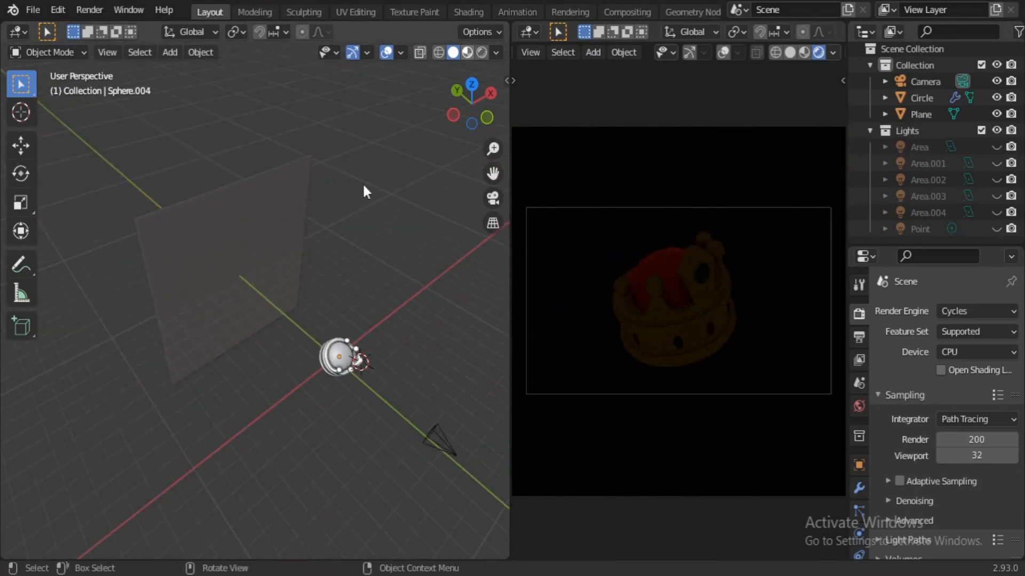
Set the working viewport beside the camera view to Material Preview shading.
left_click(468, 52)
mouse_move(379, 245)
middle_mouse_down()
mouse_move(338, 244)
mouse_move(354, 273)
mouse_move(389, 288)
mouse_move(258, 338)
mouse_move(299, 315)
mouse_move(314, 286)
mouse_move(354, 373)
mouse_move(232, 328)
mouse_move(291, 352)
middle_mouse_up()
scroll(314, 286, "up", 4)
scroll(278, 325, "down", 4)
middle_click_drag(263, 319, 341, 342, "shift")
scroll(305, 202, "up", 3)
Examine the material settings of the backdrop Plane behind the crown, and deselect it.
left_click(305, 203)
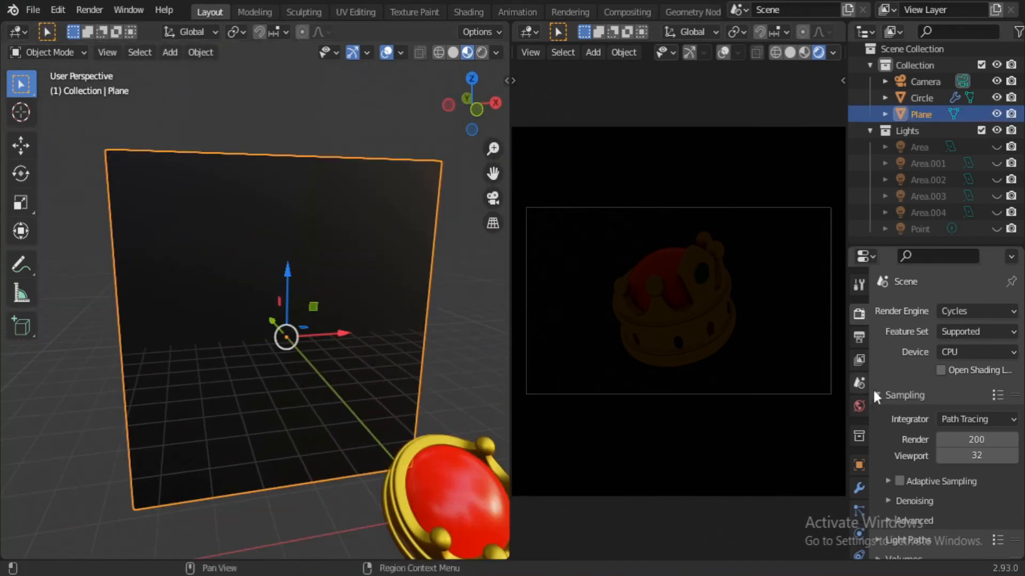
scroll(872, 388, "down", 3)
left_click(859, 511)
scroll(960, 378, "down", 10)
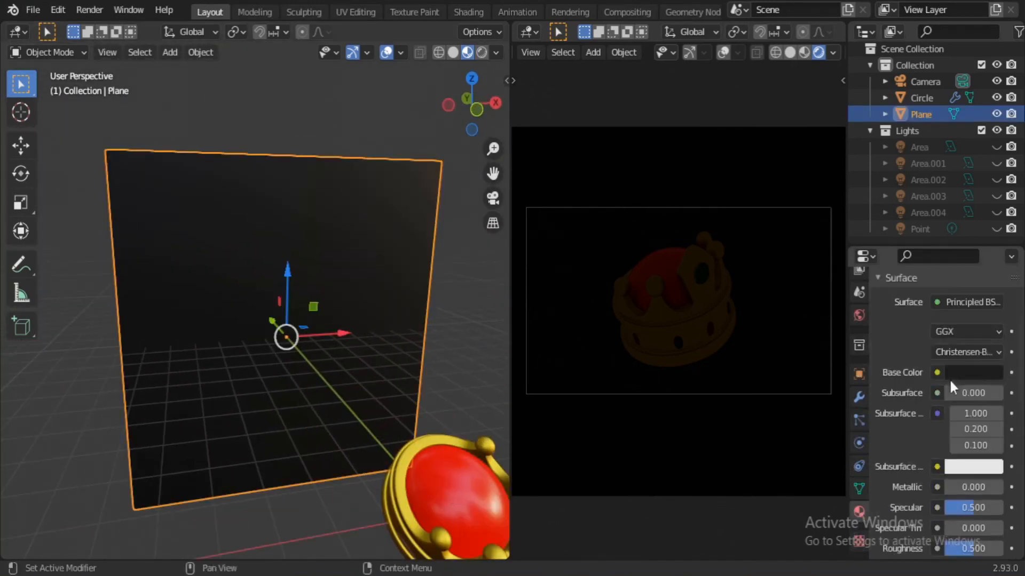
scroll(980, 393, "up", 4)
scroll(981, 396, "up", 3)
scroll(501, 298, "down", 3)
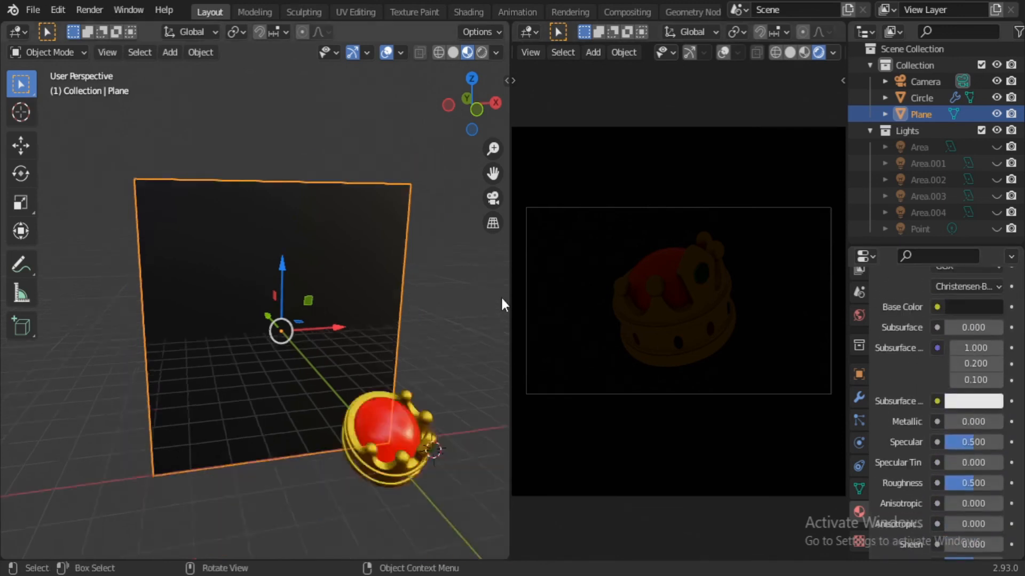
left_click(405, 289)
scroll(405, 289, "down", 2)
middle_click_drag(405, 289, 415, 296)
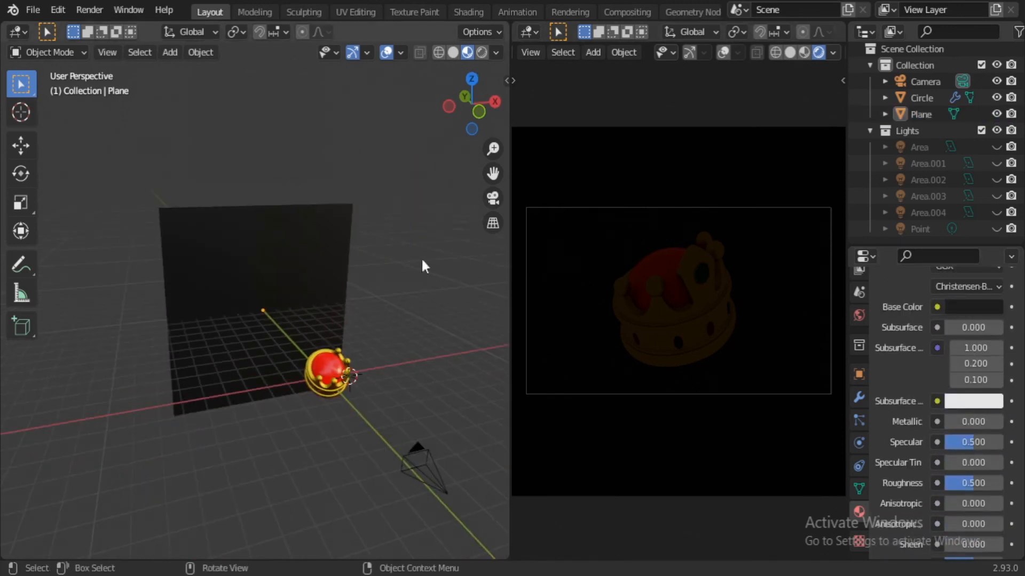
Set the working viewport to Solid shading, show the Area light behind the crown, and select it to examine its settings.
middle_click_drag(422, 260, 398, 347)
left_click(452, 53)
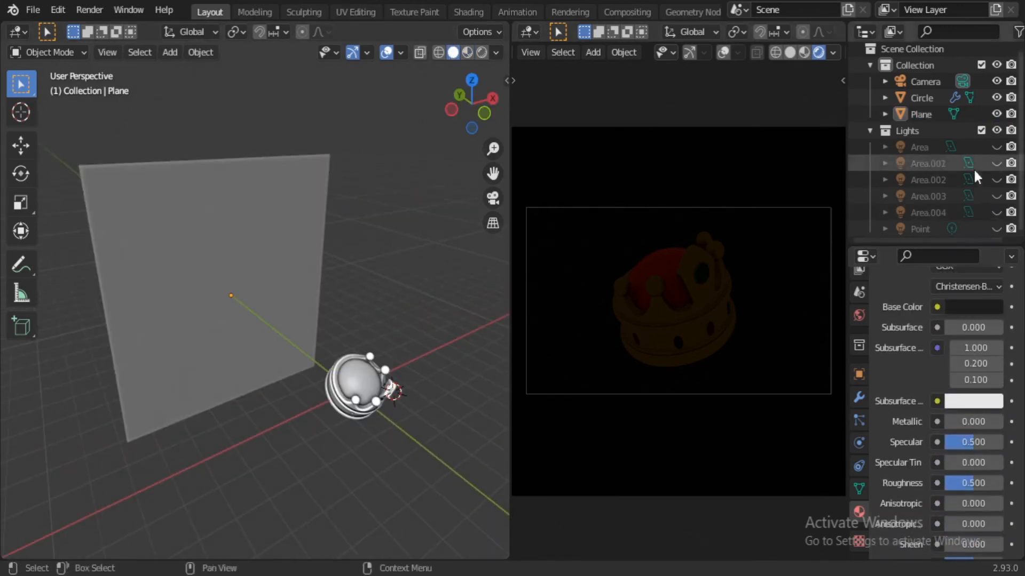
left_click(996, 147)
middle_click_drag(331, 298, 263, 355)
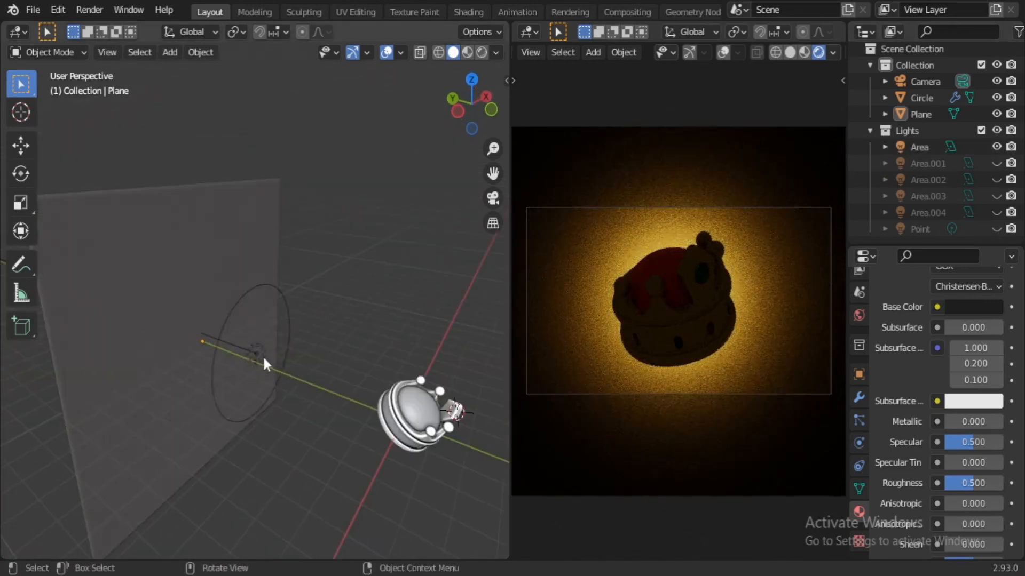
left_click(263, 355)
scroll(889, 338, "up", 3)
scroll(946, 414, "up", 2)
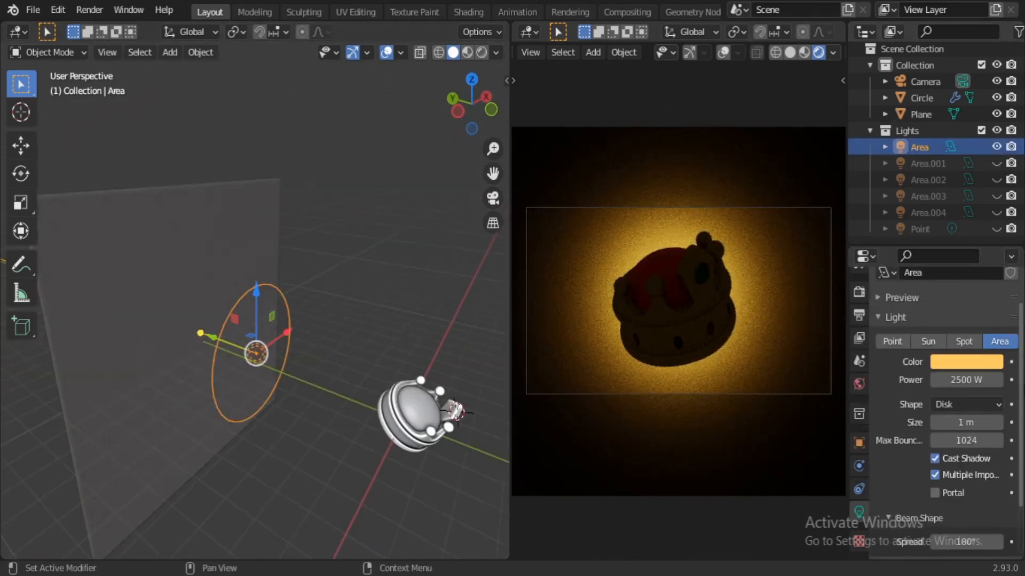
middle_click_drag(340, 376, 374, 387)
Show the Area.001 light and compare its placement and settings with those of the Area light in front of the backdrop.
left_click(996, 164)
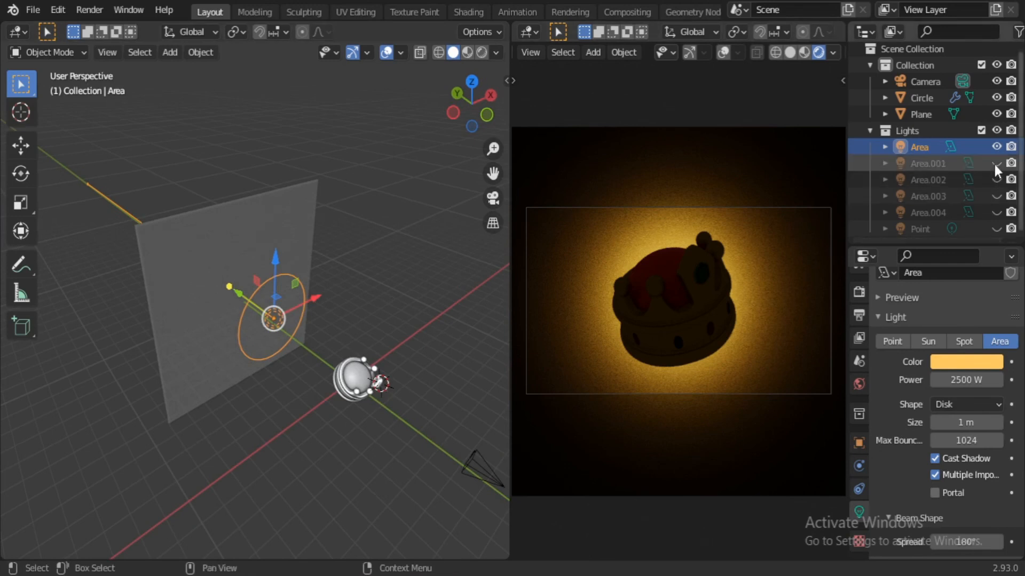
scroll(268, 417, "up", 2)
left_click(268, 417)
scroll(257, 429, "down", 3)
scroll(357, 414, "up", 2)
middle_click_drag(257, 429, 313, 372)
left_click(219, 286)
left_click(209, 255)
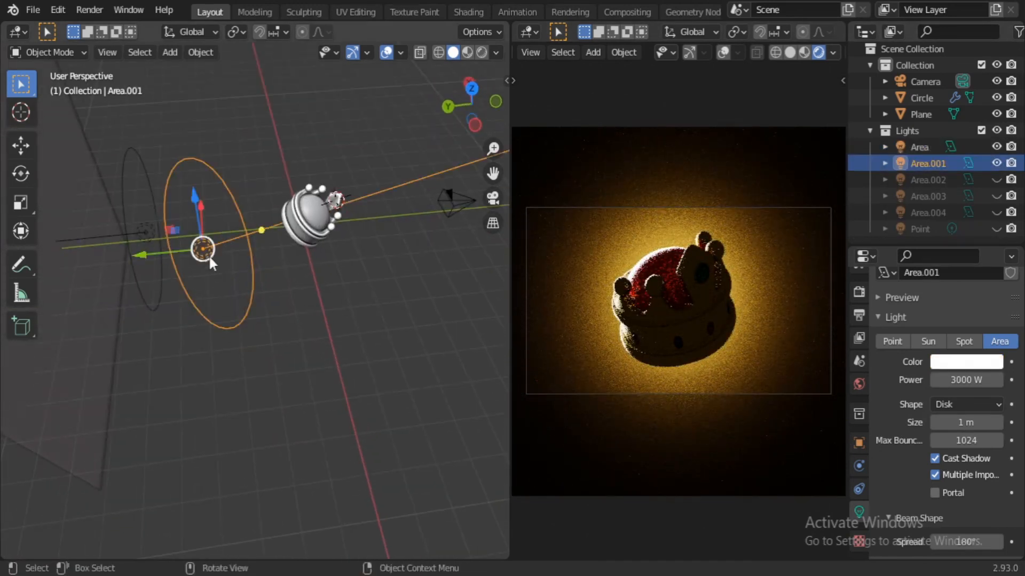
middle_click_drag(197, 283, 190, 343, "shift")
left_click(179, 303)
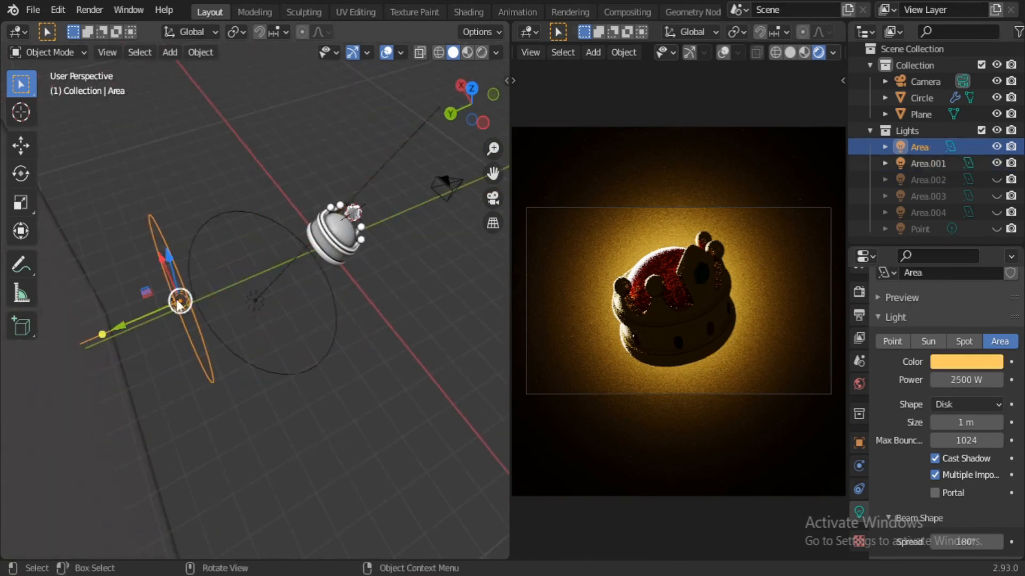
left_click(336, 433)
middle_click_drag(336, 434, 235, 411)
scroll(720, 343, "up", 2)
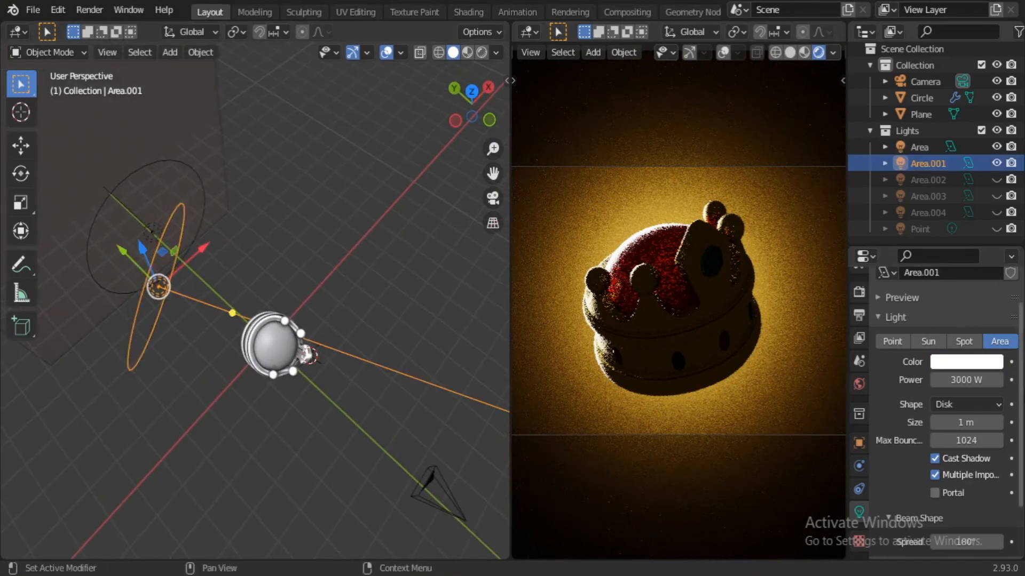
scroll(947, 405, "down", 1)
Show the Area.002 light and select it to examine its settings and its effect on the crown.
left_click(996, 180)
left_click(272, 252)
scroll(273, 256, "down", 2)
left_click(248, 266)
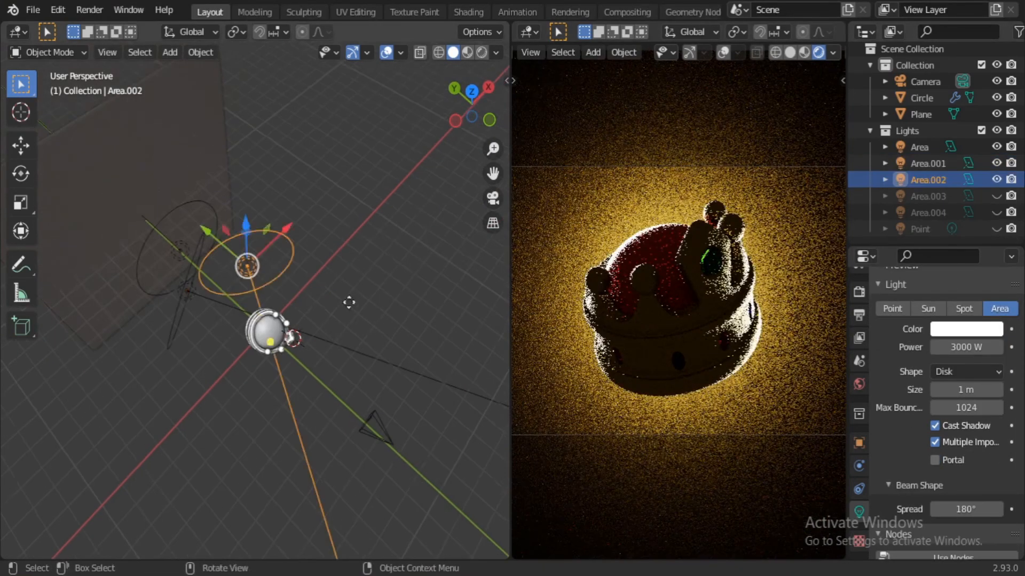
middle_click_drag(349, 303, 374, 453)
Show the Area.003 light and select it to examine its settings and its placement relative to the crown.
left_click(996, 195)
middle_click_drag(224, 384, 294, 472)
left_click(281, 469)
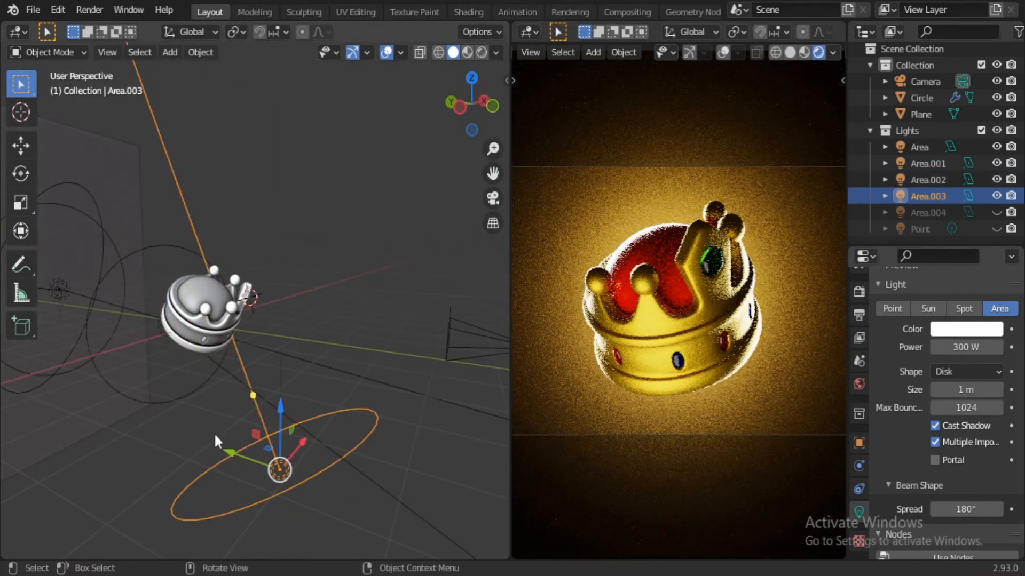
middle_click_drag(215, 440, 315, 451)
left_click(316, 484)
Show the Area.004 light in front of the crown and select it to examine its settings.
left_click(996, 212)
left_click(318, 371)
middle_click_drag(370, 386, 299, 358)
Show the Point light, examine its settings and placement near the crown's front gem, and deselect it.
left_click(996, 229)
scroll(238, 354, "up", 3)
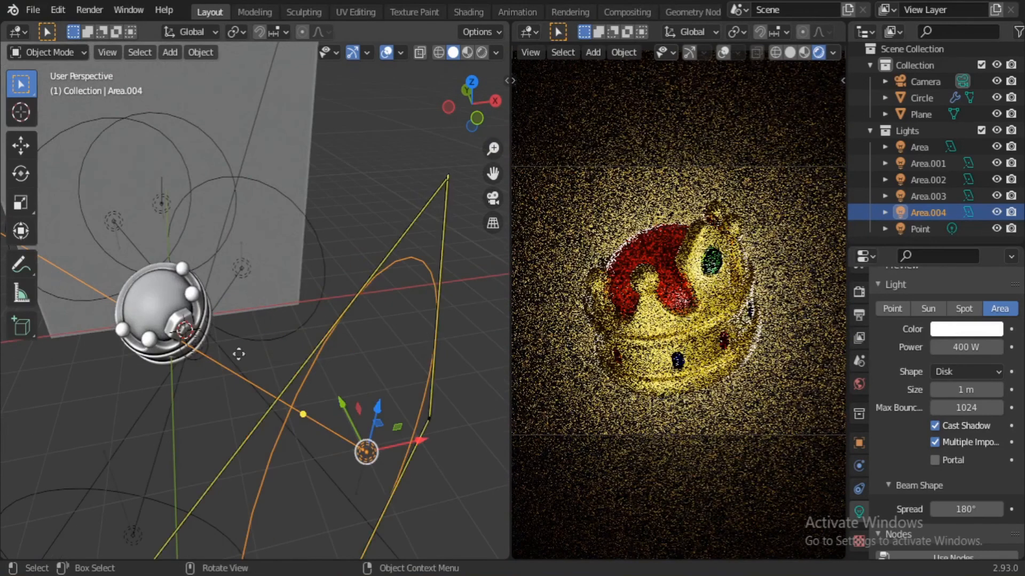
left_click(203, 344)
key("KP_Decimal")
scroll(230, 386, "down", 3)
middle_click_drag(229, 387, 278, 250)
scroll(266, 342, "up", 4)
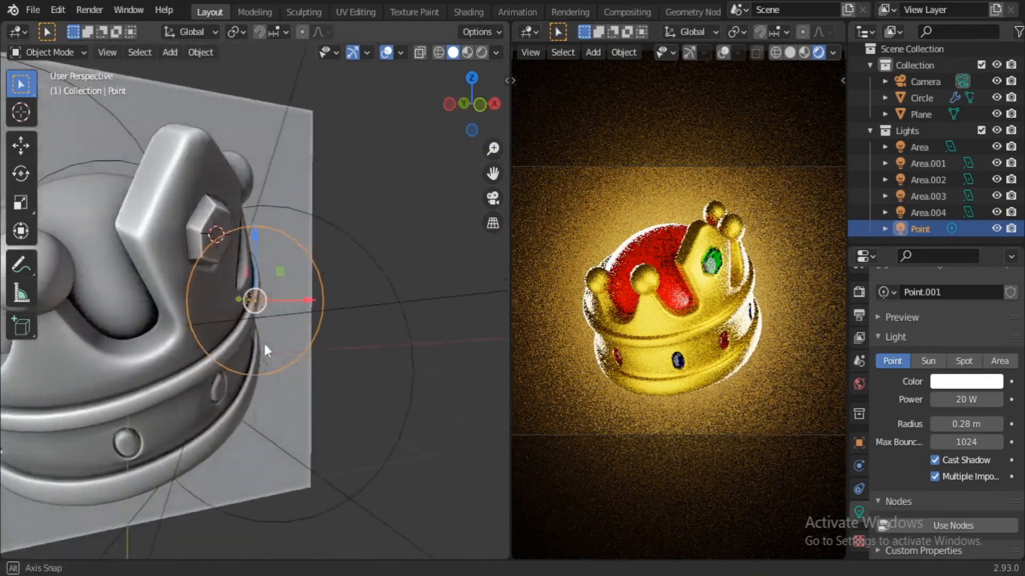
middle_click_drag(264, 345, 333, 404)
left_click(343, 429)
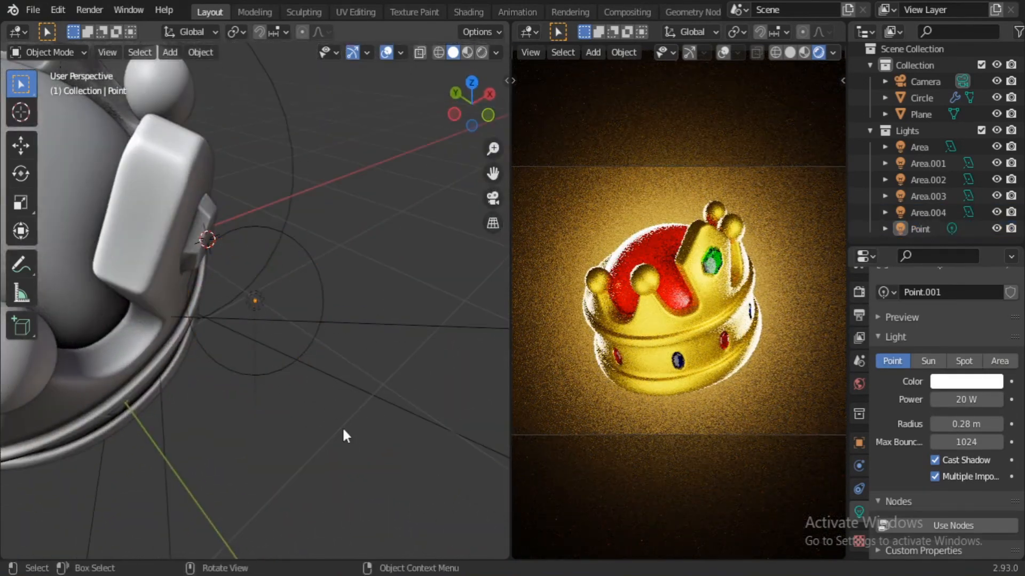
scroll(343, 431, "down", 5)
Switch to the Modeling workspace, hide every light except Area, and select Area to examine it alone.
left_click(256, 11)
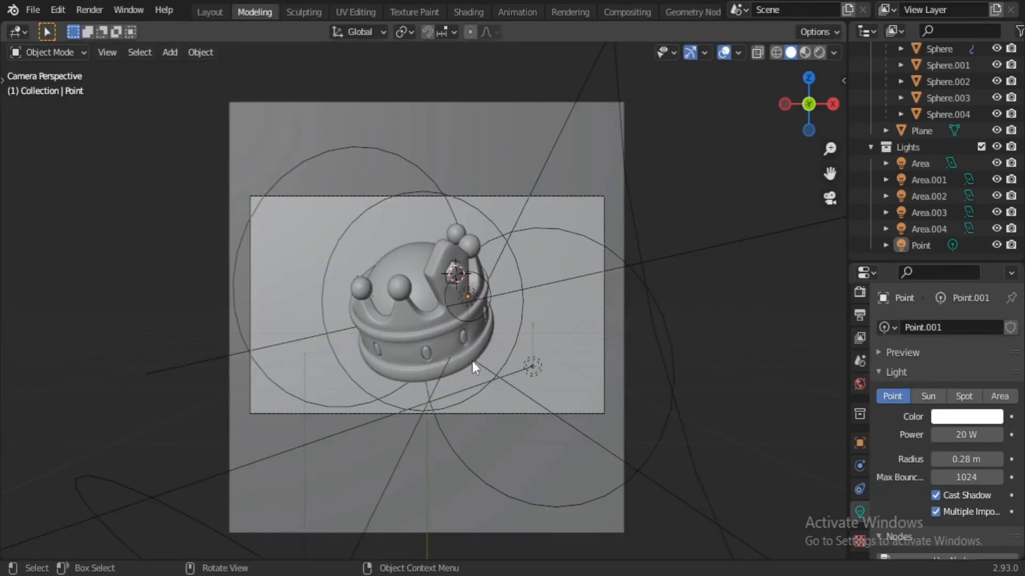
middle_click_drag(472, 360, 533, 281)
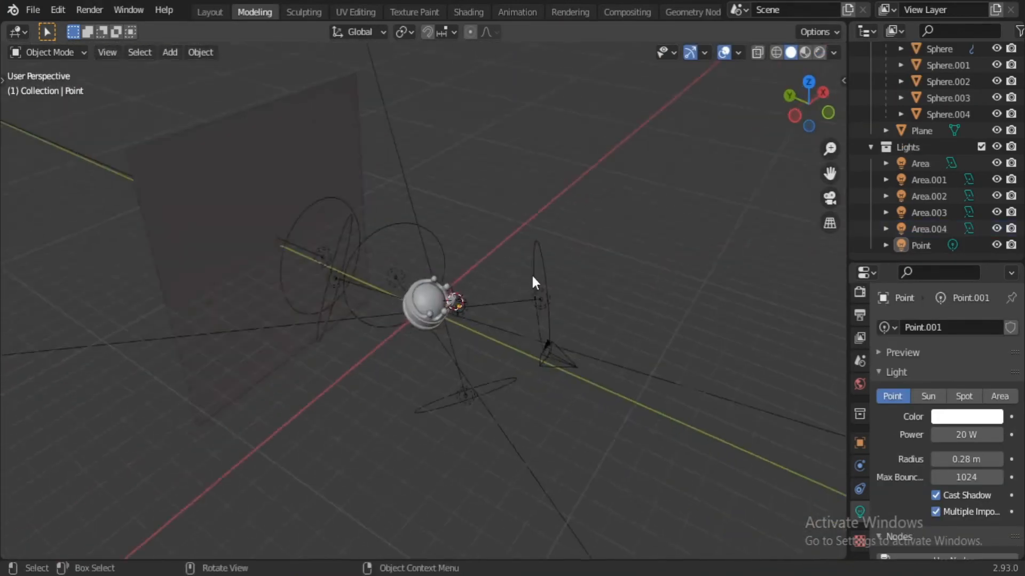
scroll(534, 281, "up", 2)
left_click_drag(1001, 196, 1001, 245)
middle_click_drag(484, 274, 640, 254)
left_click(961, 163)
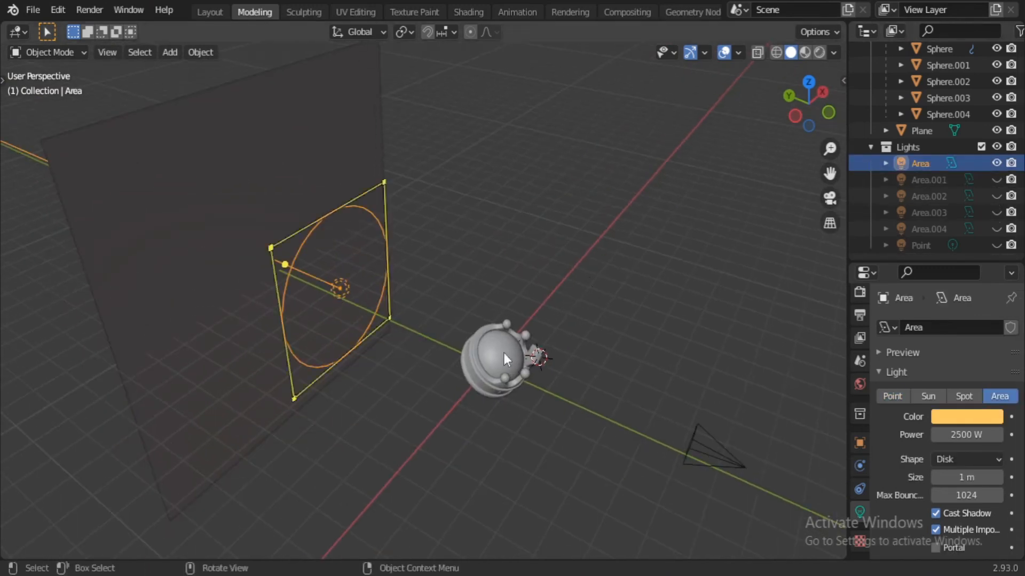
Isolate the remaining lights one after another, ending with Point, to examine their individual placement around the crown.
scroll(1017, 432, "down", 3)
left_click(996, 164)
left_click(996, 180)
middle_click_drag(588, 424, 643, 393)
middle_click_drag(502, 302, 494, 248)
left_click(997, 213)
middle_click_drag(597, 352, 513, 405)
left_click(995, 230)
middle_click_drag(598, 394, 512, 402)
left_click(997, 244)
left_click(368, 366)
middle_click_drag(493, 483, 496, 469)
left_click(495, 427)
scroll(495, 424, "down", 9)
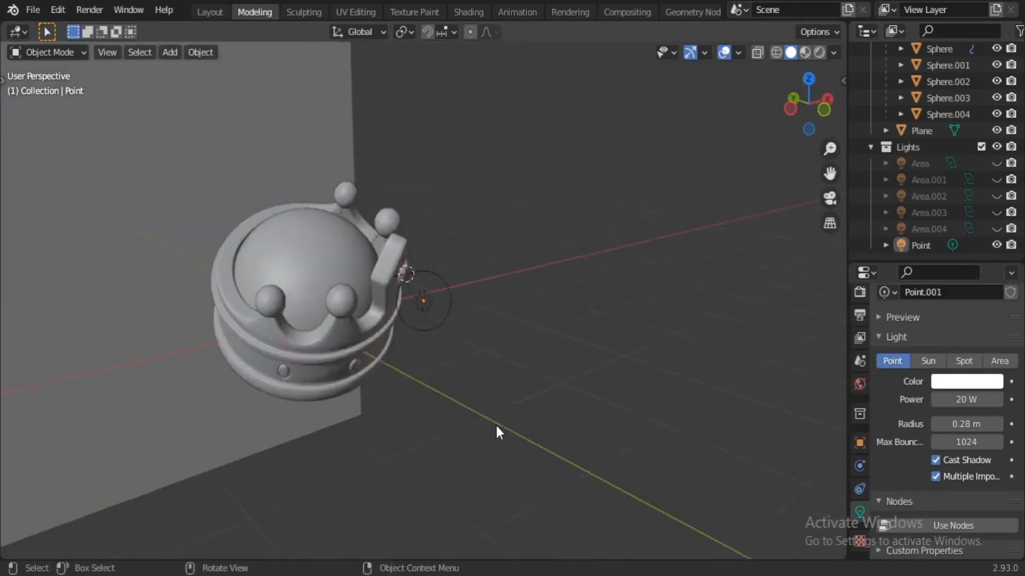
middle_click_drag(478, 368, 523, 419, "shift")
Show all the area lights again so the complete lighting setup surrounds the crown.
left_click_drag(995, 228, 995, 163)
mouse_move(585, 357)
middle_mouse_down()
mouse_move(670, 378)
mouse_move(623, 348)
mouse_move(320, 321)
mouse_move(526, 335)
mouse_move(587, 320)
middle_mouse_up()
scroll(587, 320, "up", 4)
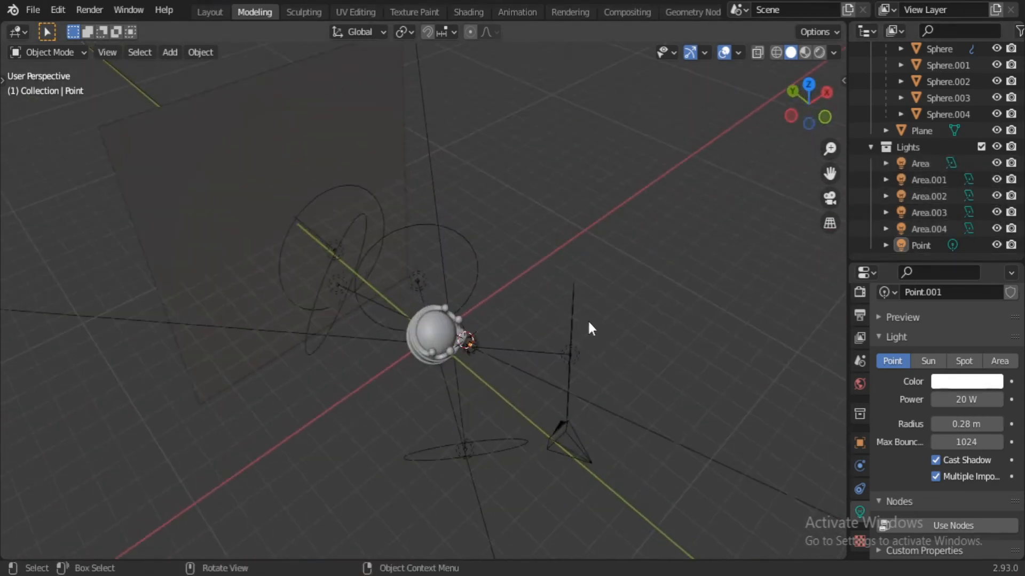
Preview the lit crown and backdrop in Rendered shading from a perspective view, and return to Solid shading.
left_click(819, 52)
scroll(675, 327, "down", 3)
middle_click_drag(675, 328, 694, 267)
left_click(704, 52)
left_click(673, 52)
scroll(729, 111, "up", 3)
left_click(705, 52)
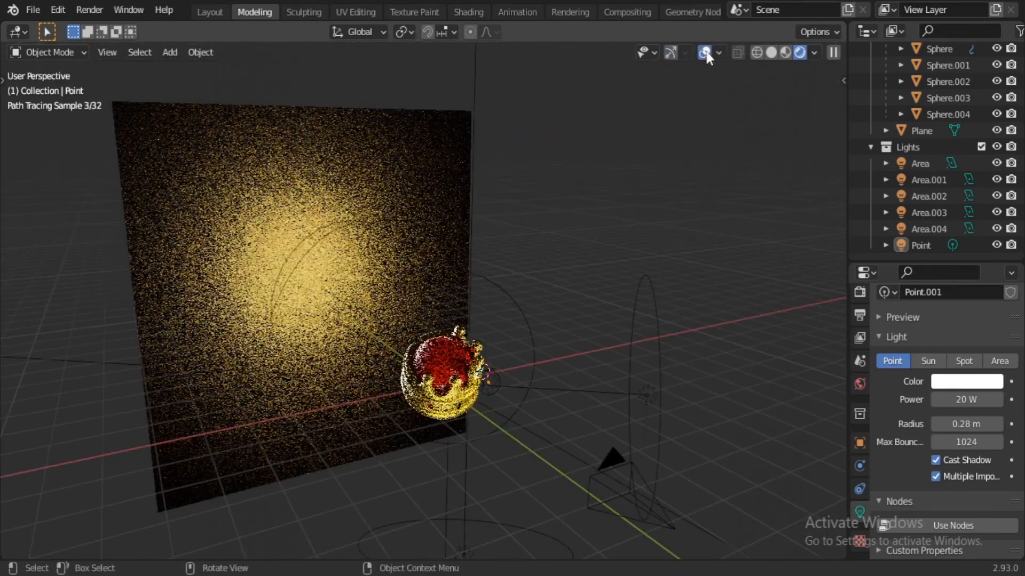
left_click(671, 52)
scroll(665, 208, "down", 4)
left_click(772, 52)
Show the camera view in Rendered shading with the viewport overlays and gizmos hidden.
key("KP_0")
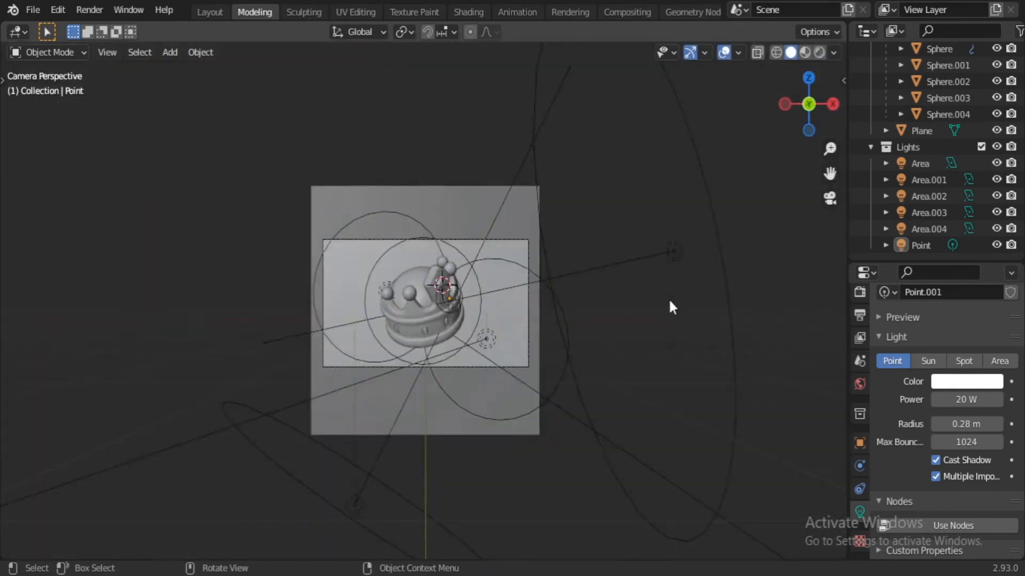
scroll(670, 302, "up", 3)
left_click(819, 52)
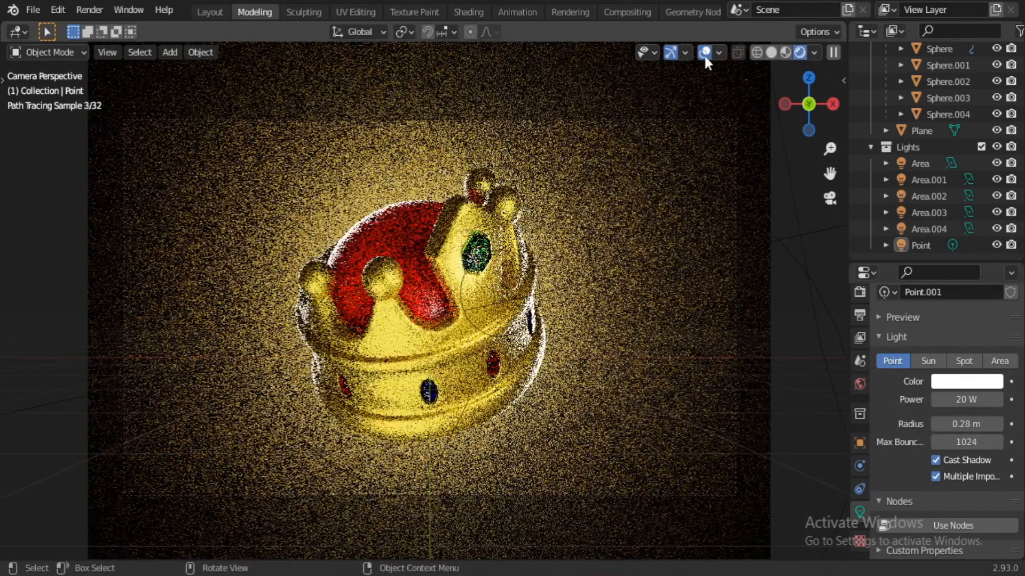
left_click(704, 52)
left_click(671, 53)
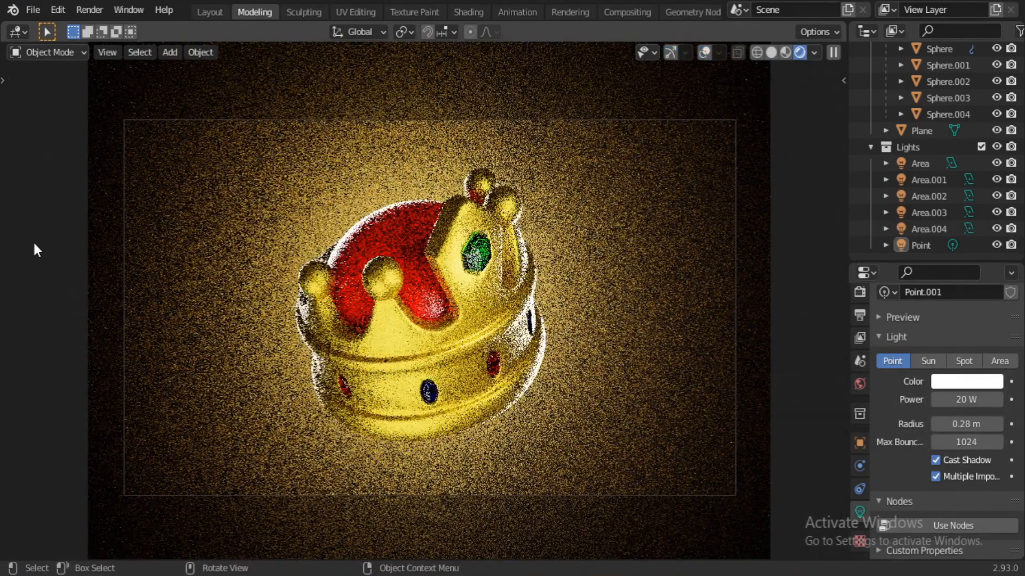
scroll(31, 244, "up", 1)
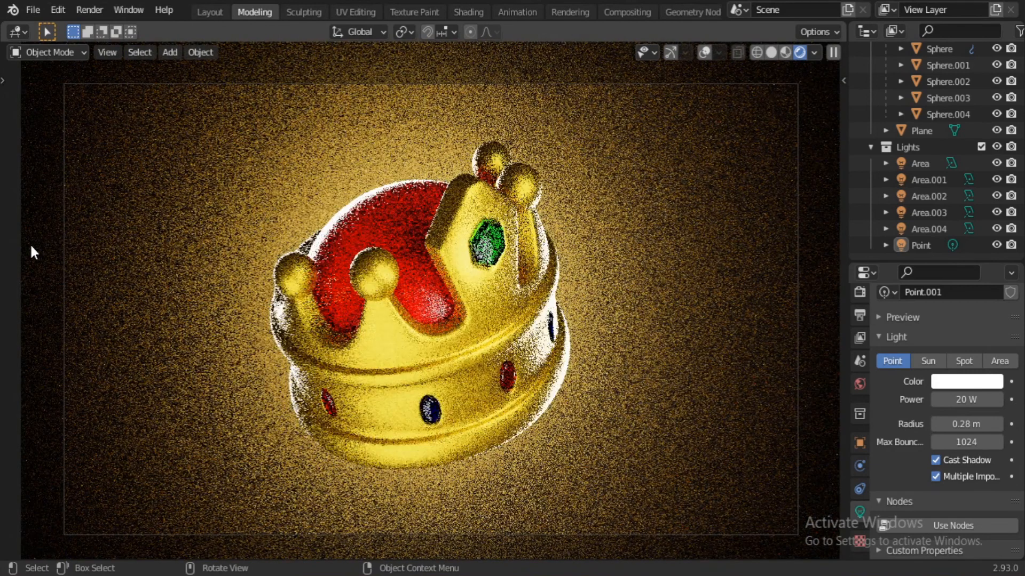
Examine the light settings of each light in the Lights collection in turn, from Area through Point.
left_click(923, 163)
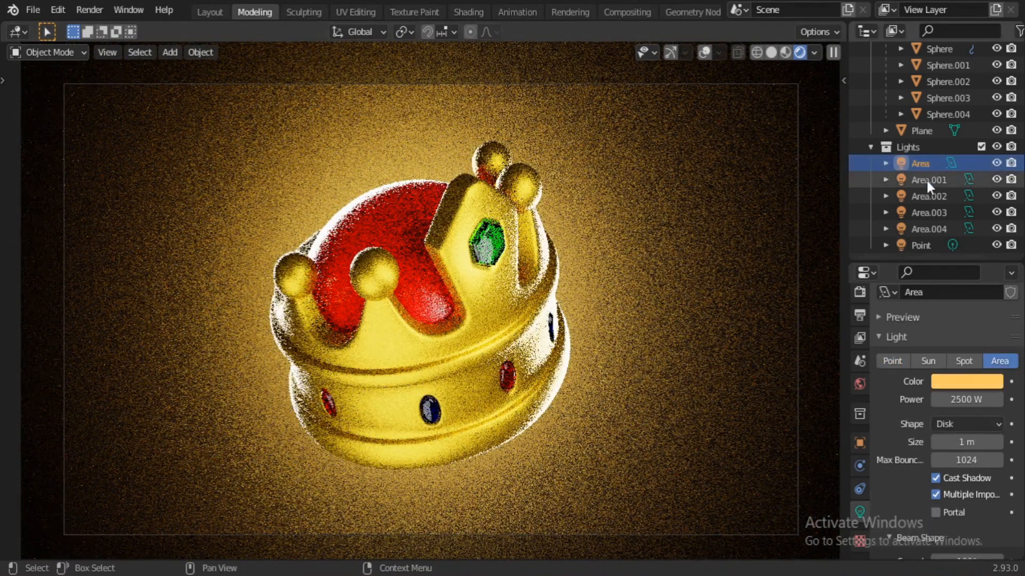
left_click(927, 180)
left_click(926, 196)
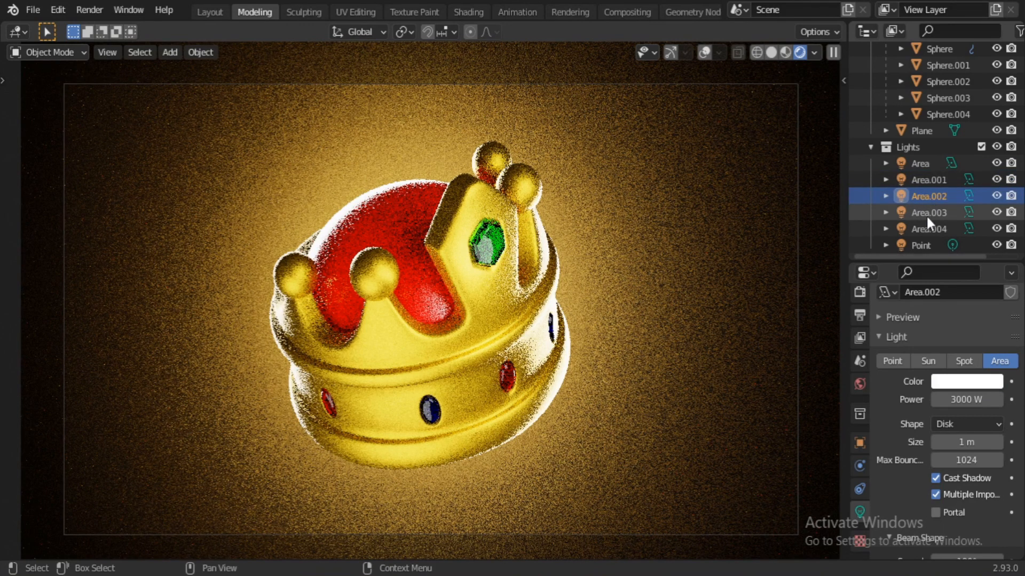
left_click(927, 213)
left_click(926, 229)
left_click(920, 245)
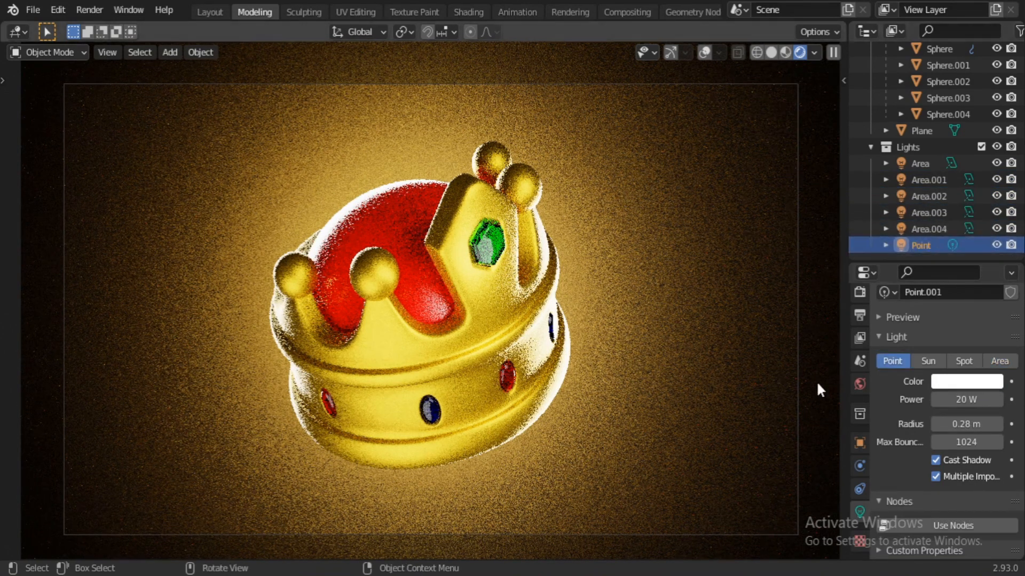